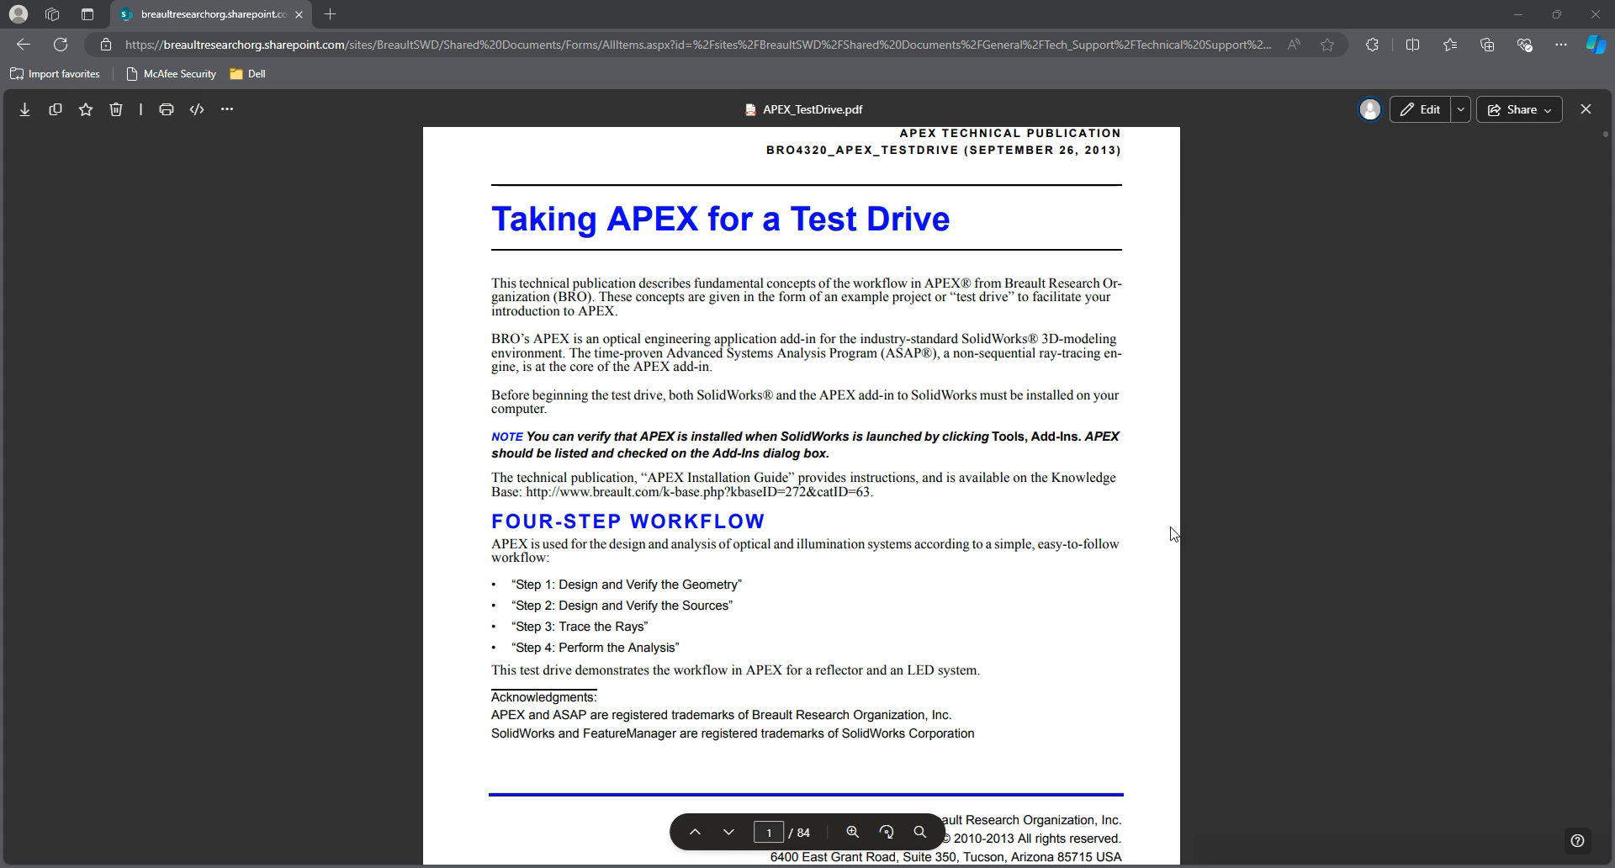
Read the introduction, four-step workflow and APEX UI overview in the APEX_TestDrive.pdf guide
scroll(1188, 557, "down", 1)
scroll(1188, 563, "up", 1)
scroll(1119, 469, "down", 1)
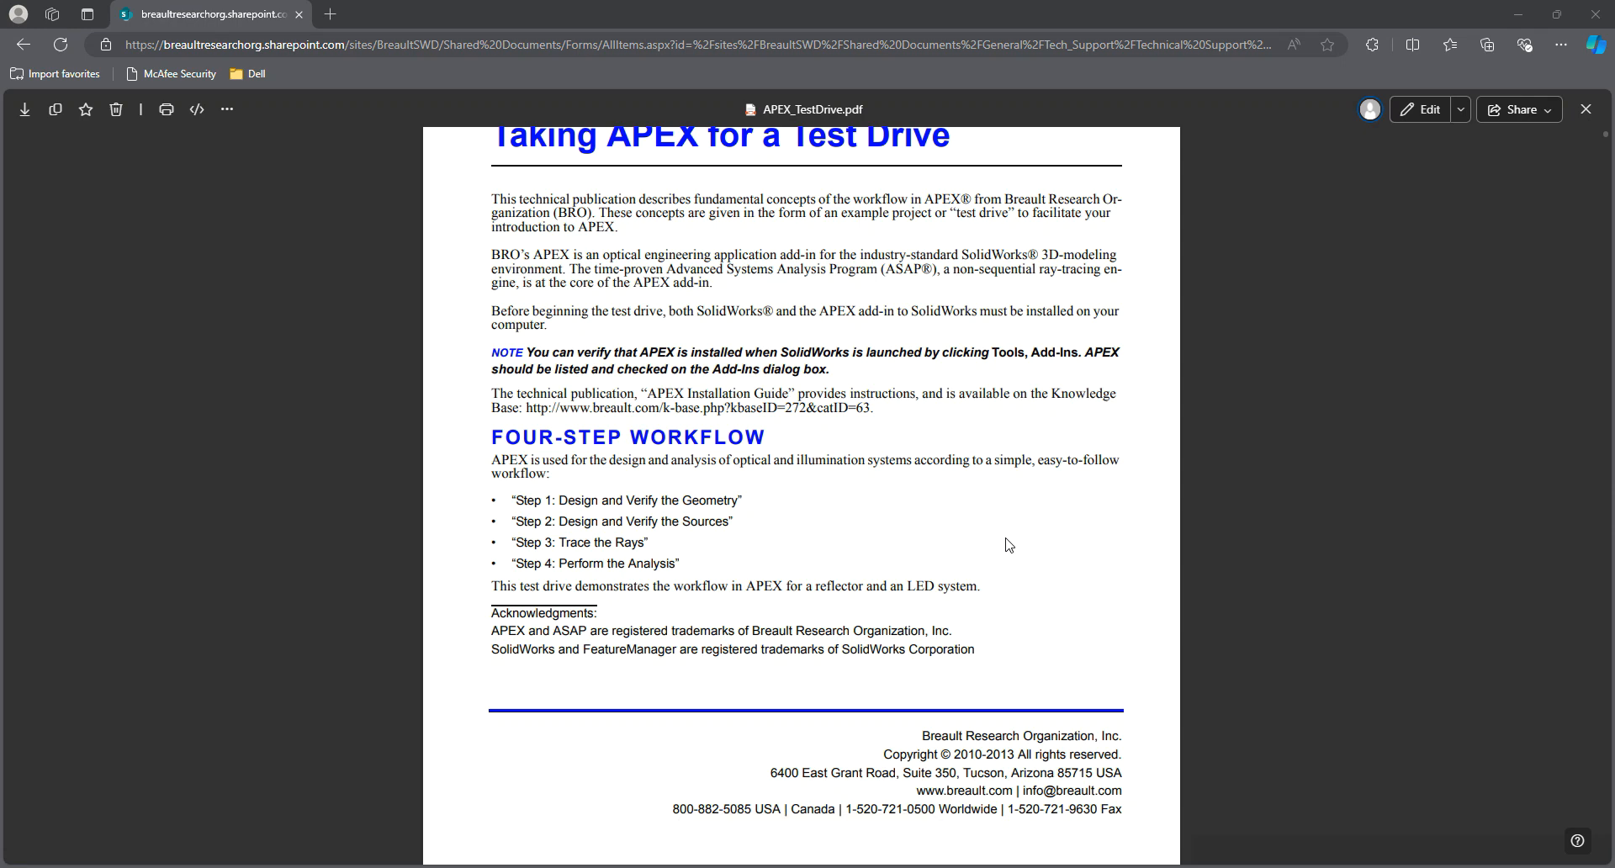
scroll(1022, 521, "down", 1)
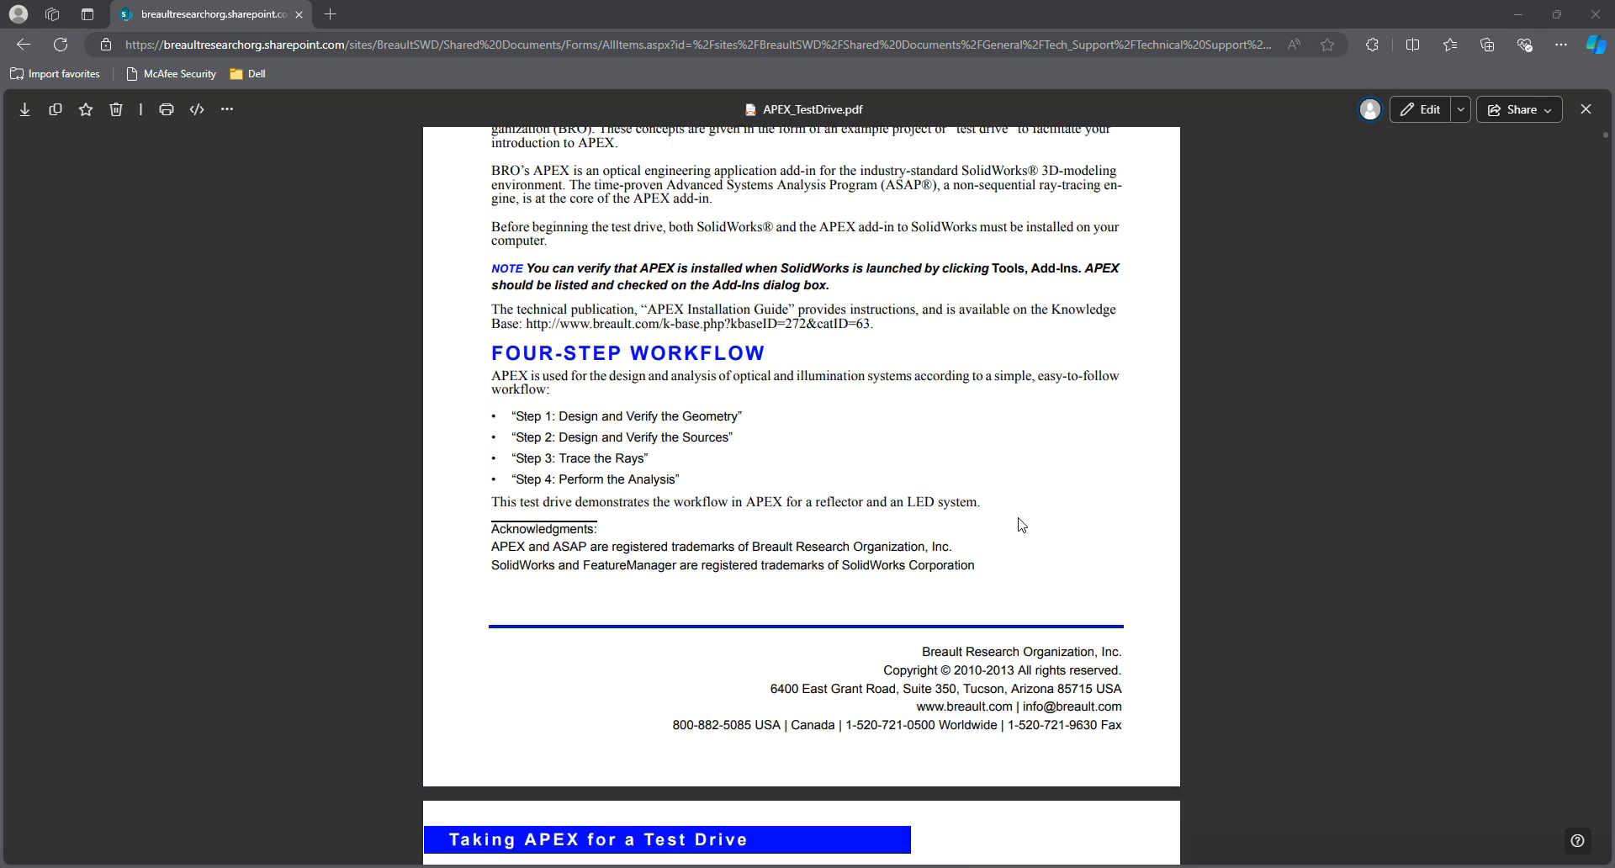
scroll(1022, 525, "down", 6)
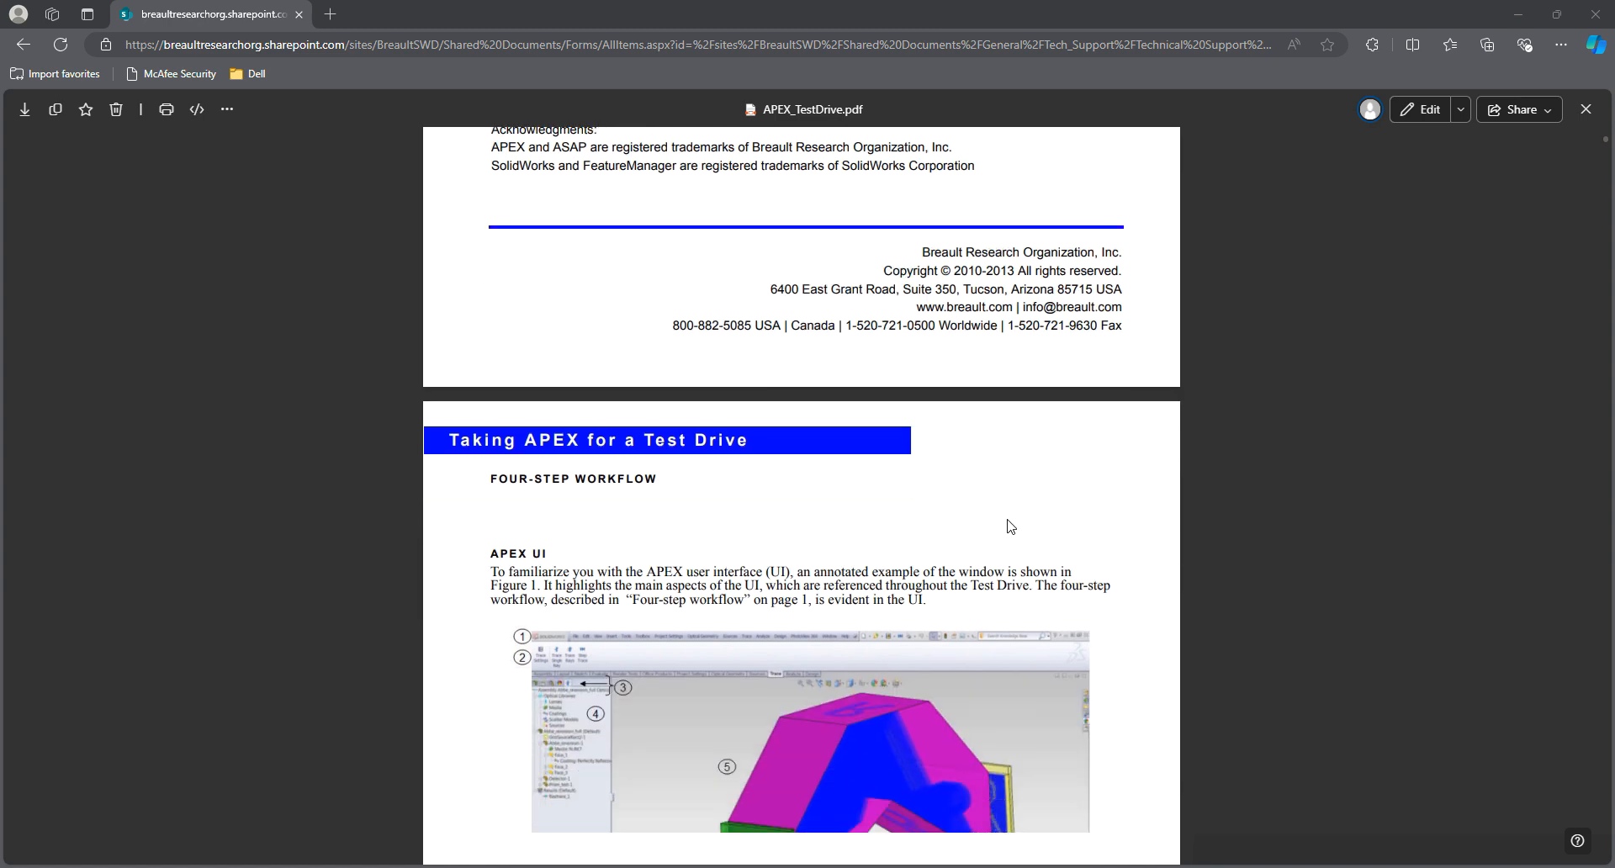
scroll(1010, 525, "down", 1)
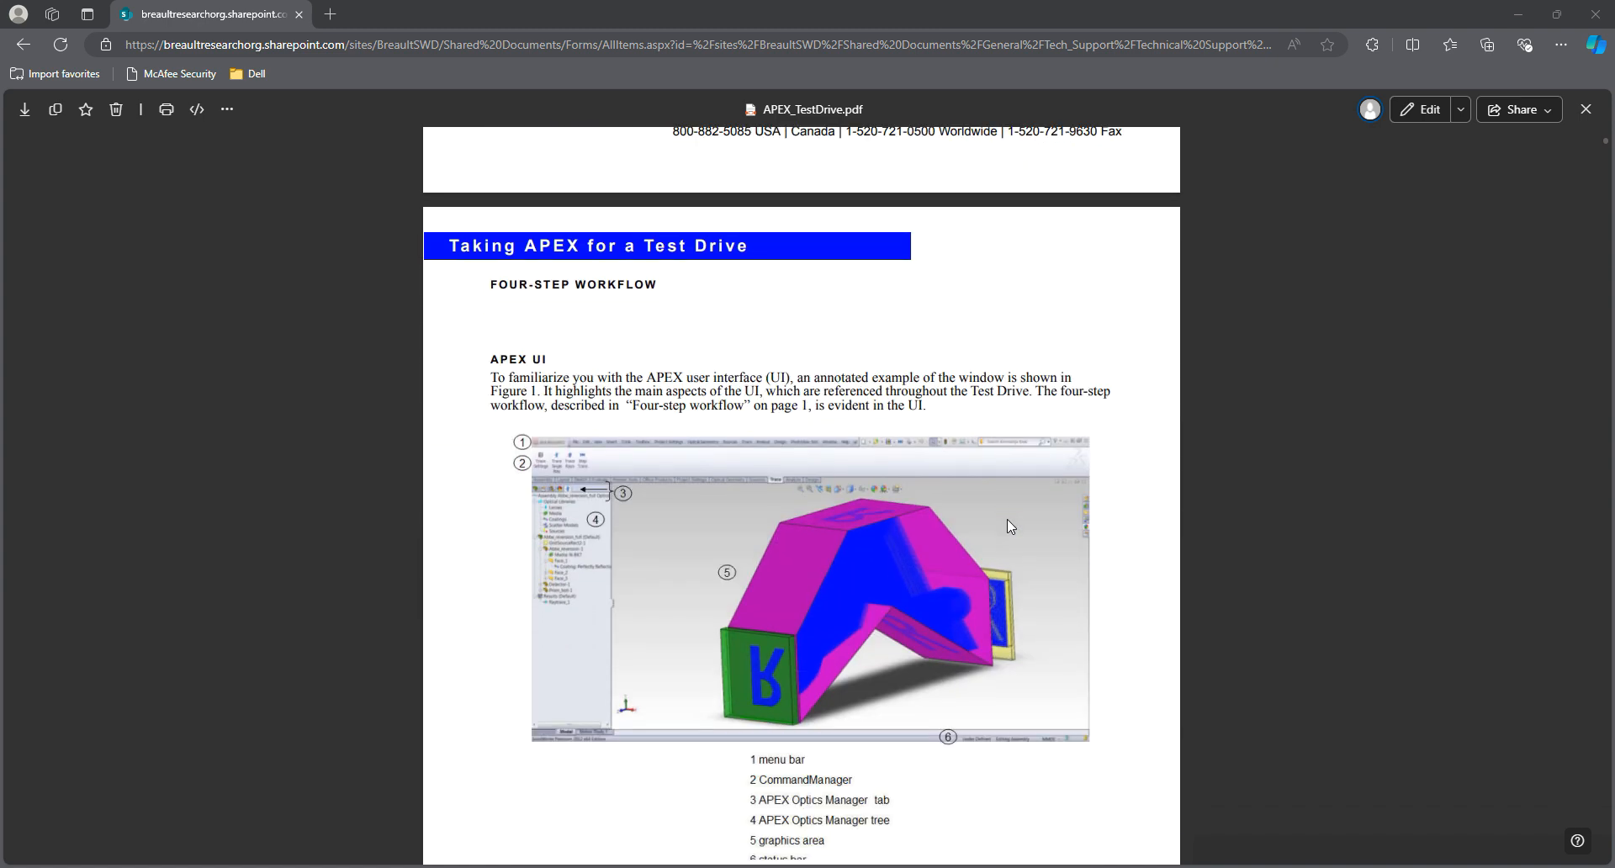
scroll(1007, 522, "down", 1)
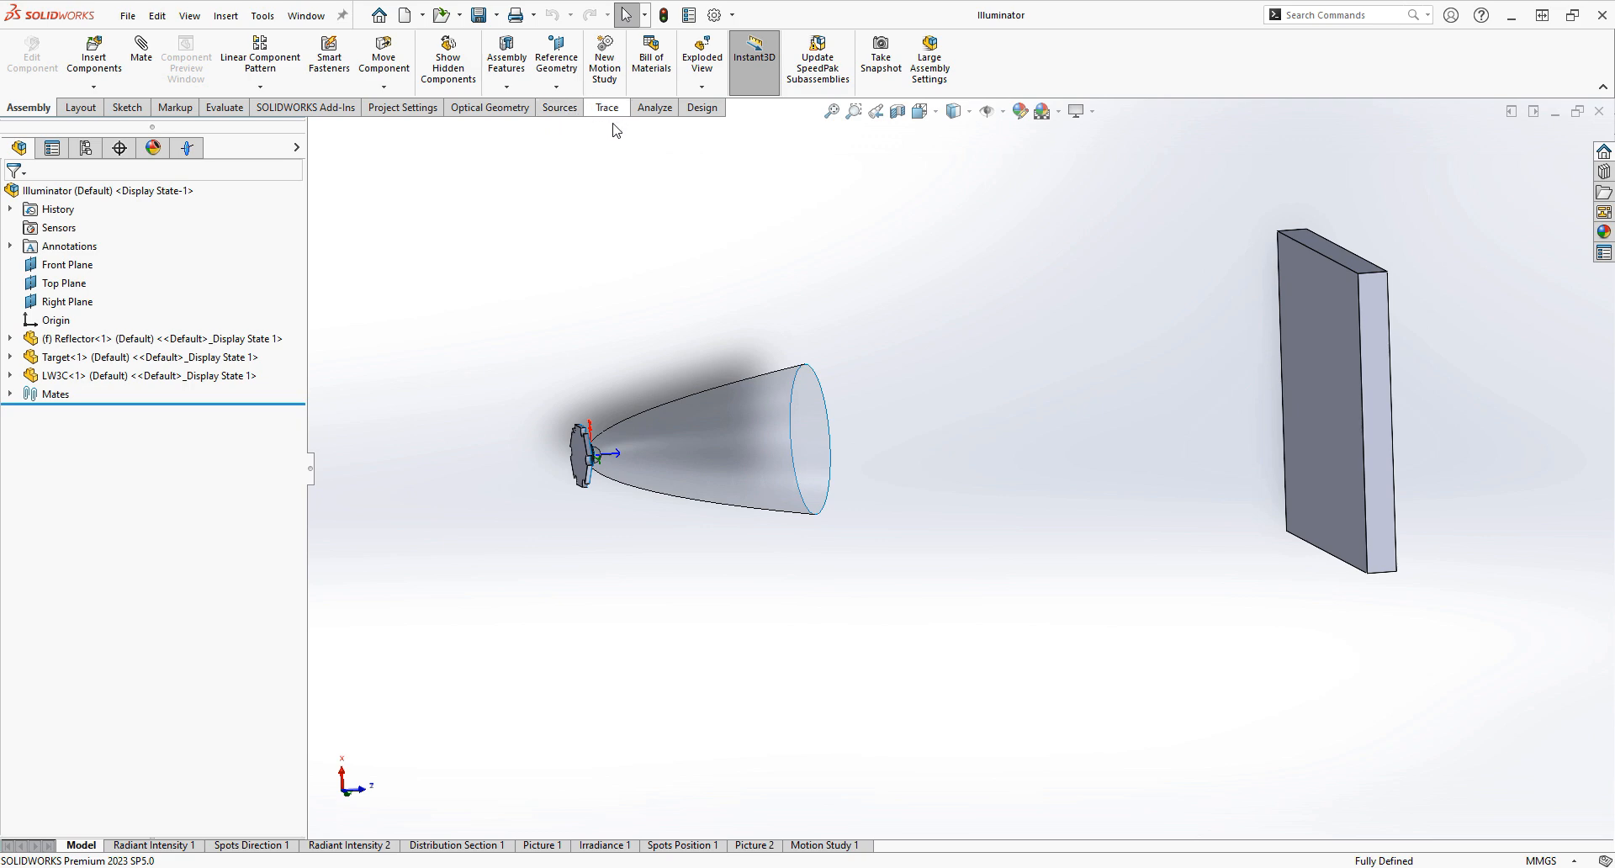
In SOLIDWORKS, examine the APEX optical geometry, source, trace, analysis and design commands and the Optics Manager of the Illuminator assembly
left_click(486, 108)
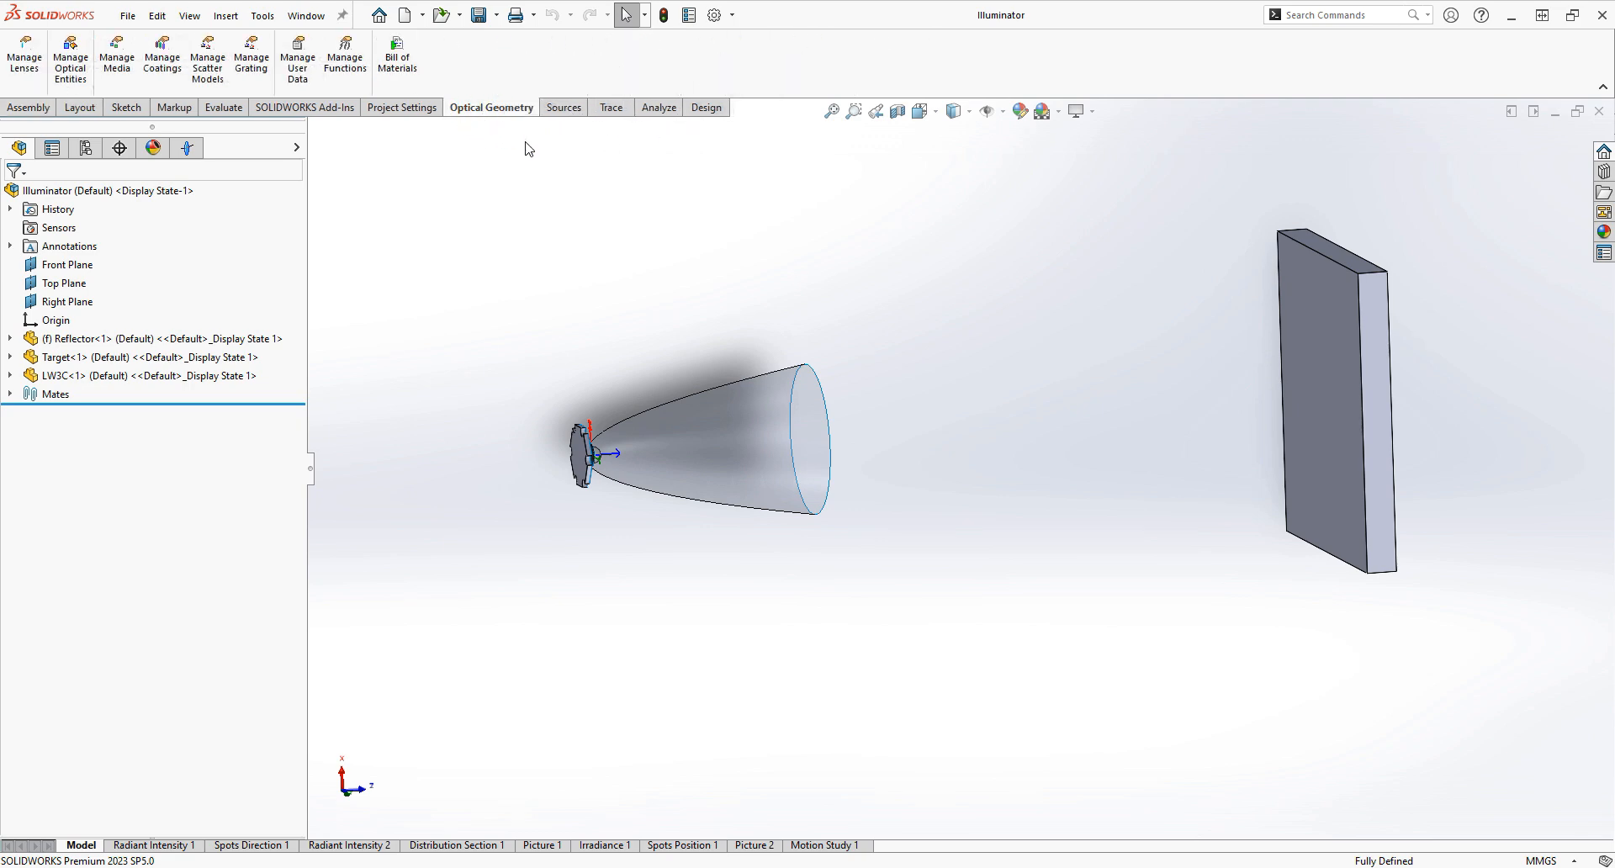
left_click(560, 111)
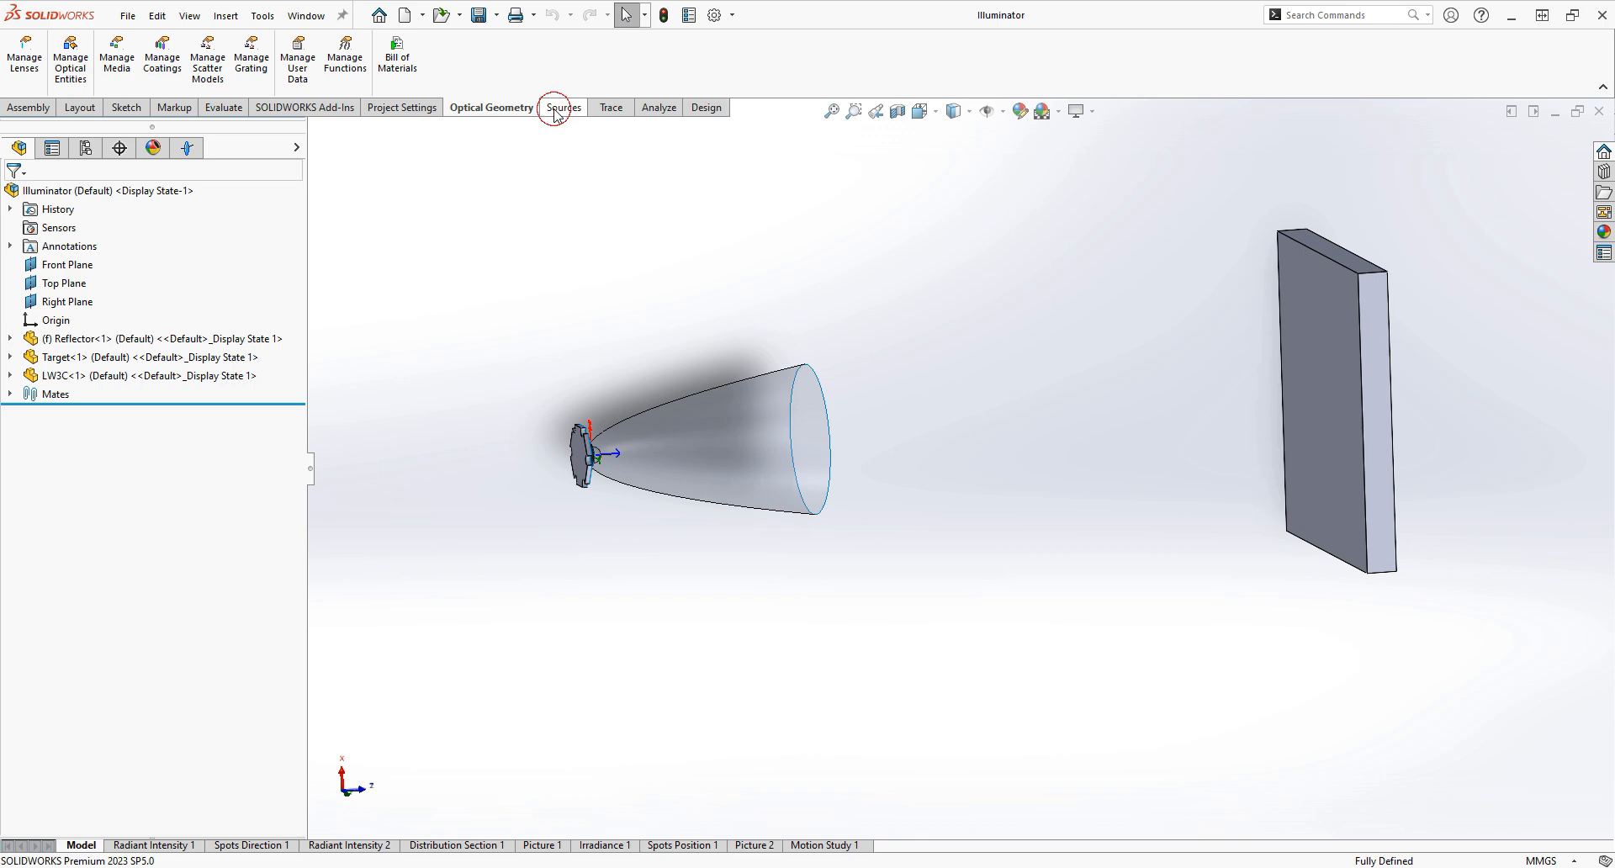
left_click(606, 118)
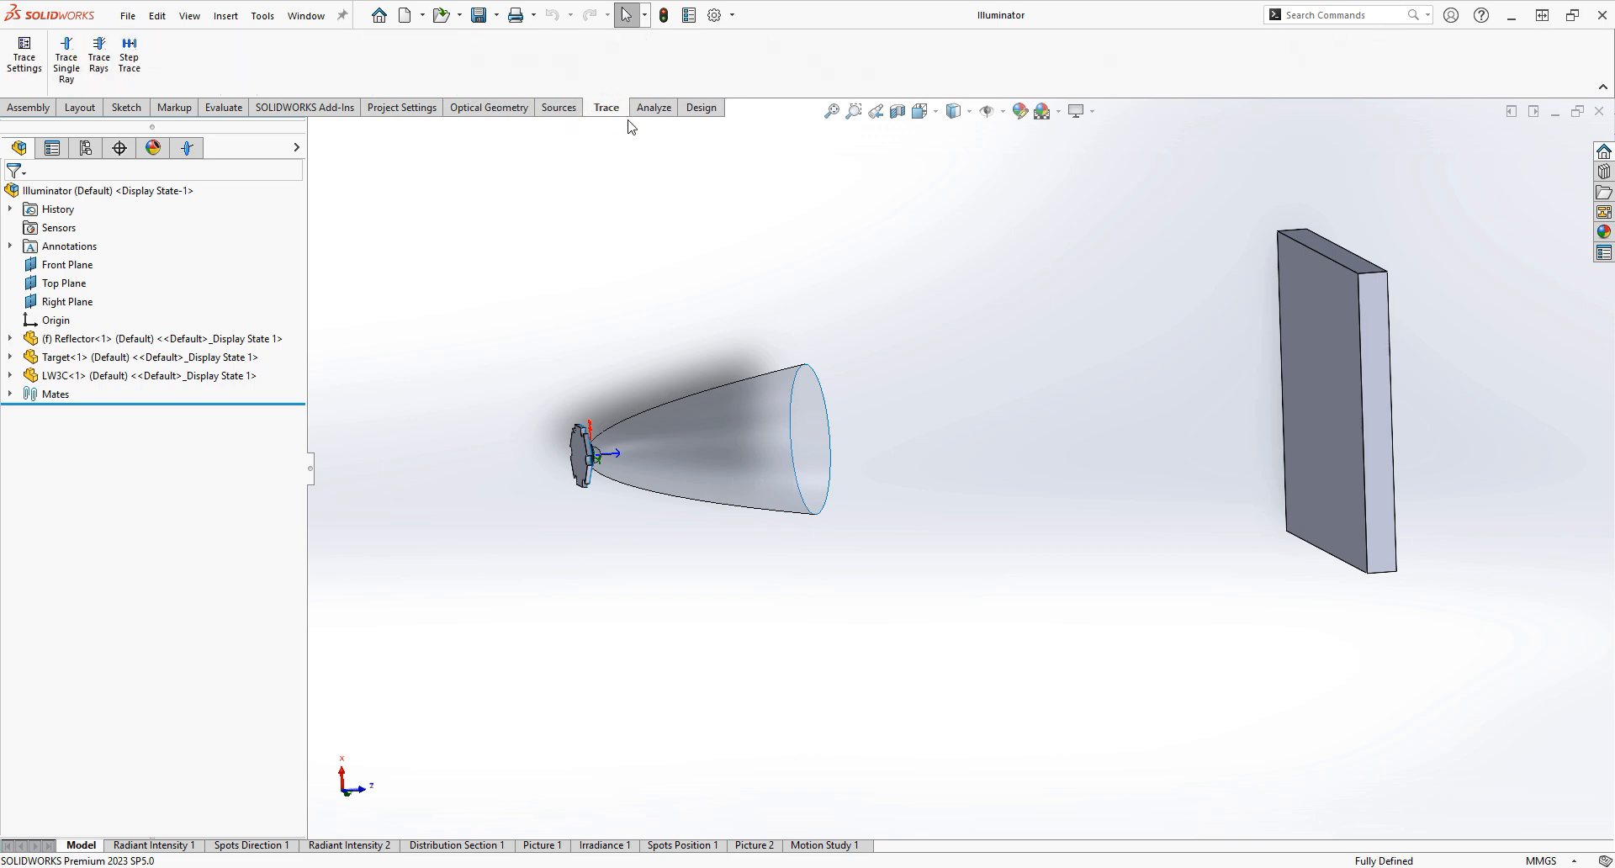
left_click(650, 110)
left_click(698, 109)
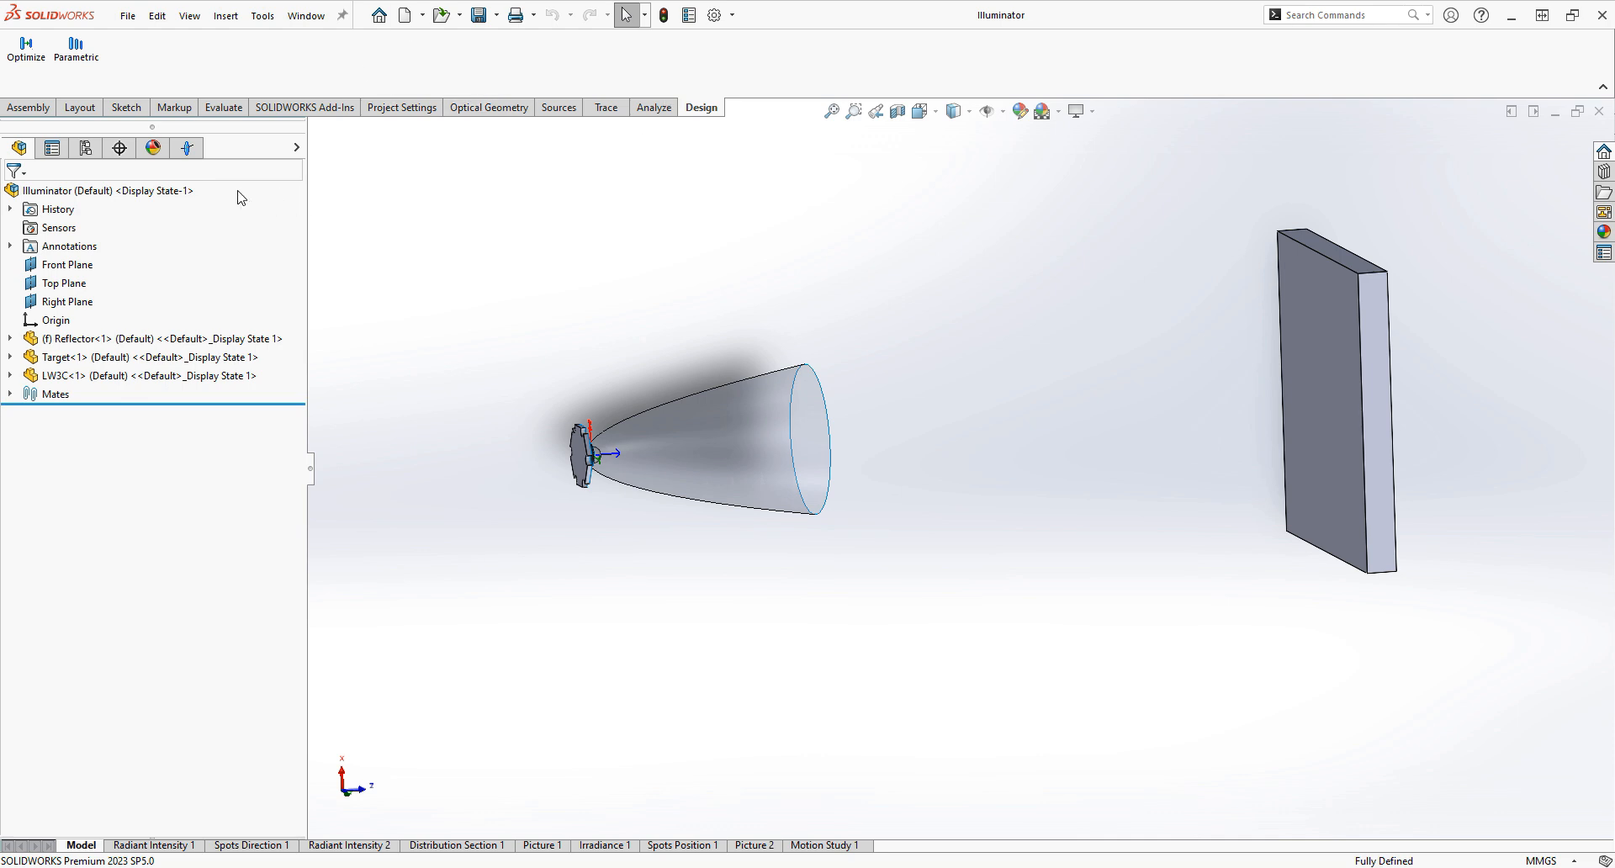
left_click(197, 155)
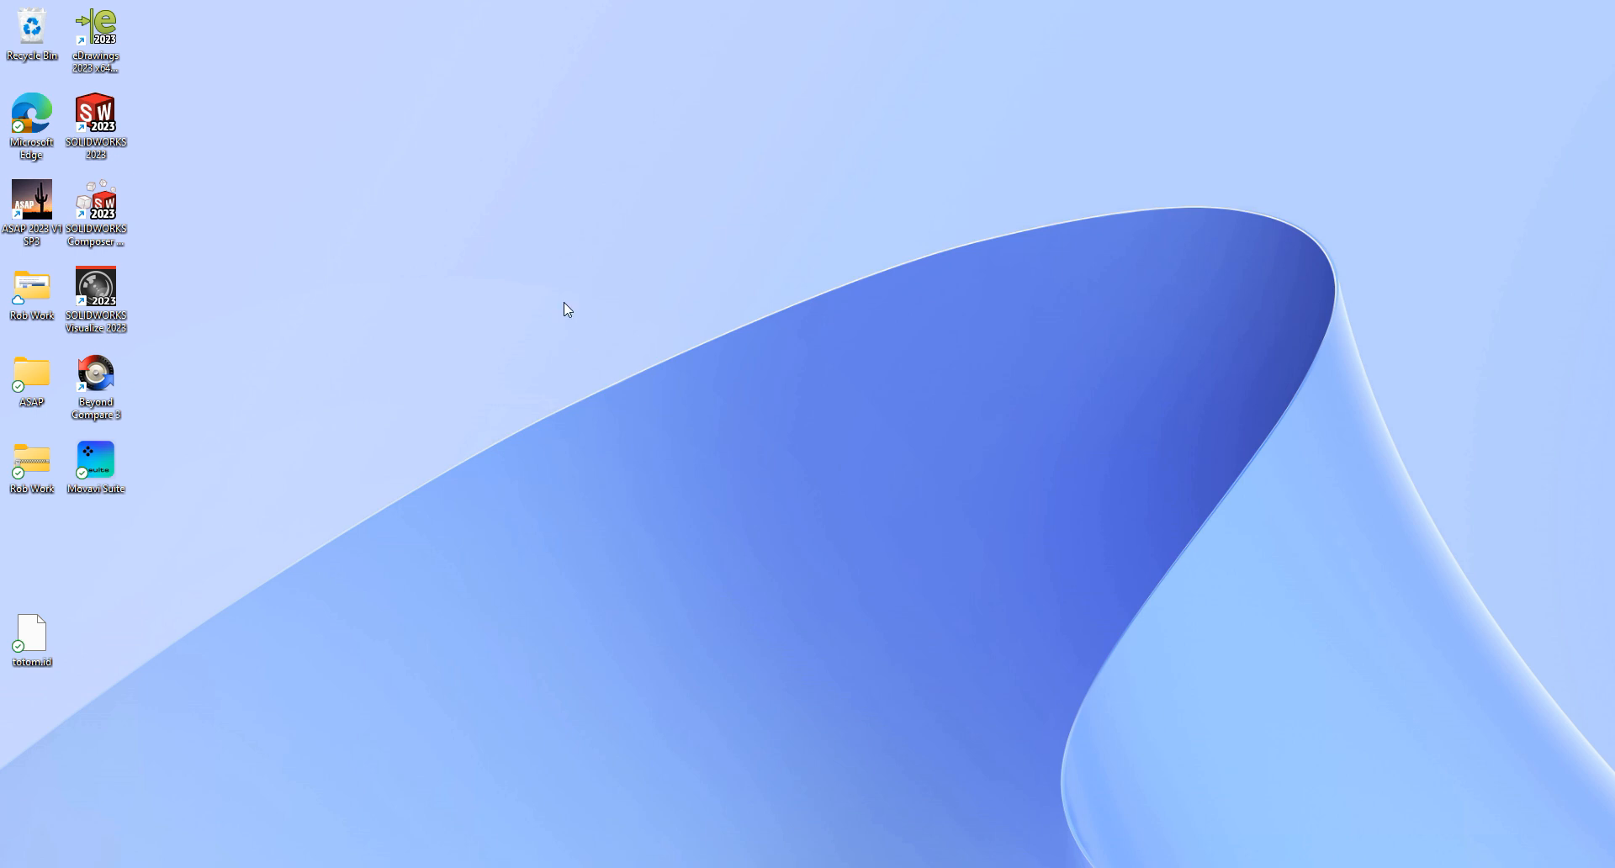
Create a new folder named TestDrive on the desktop and move it slightly higher up
right_click(586, 318)
mouse_move(686, 457)
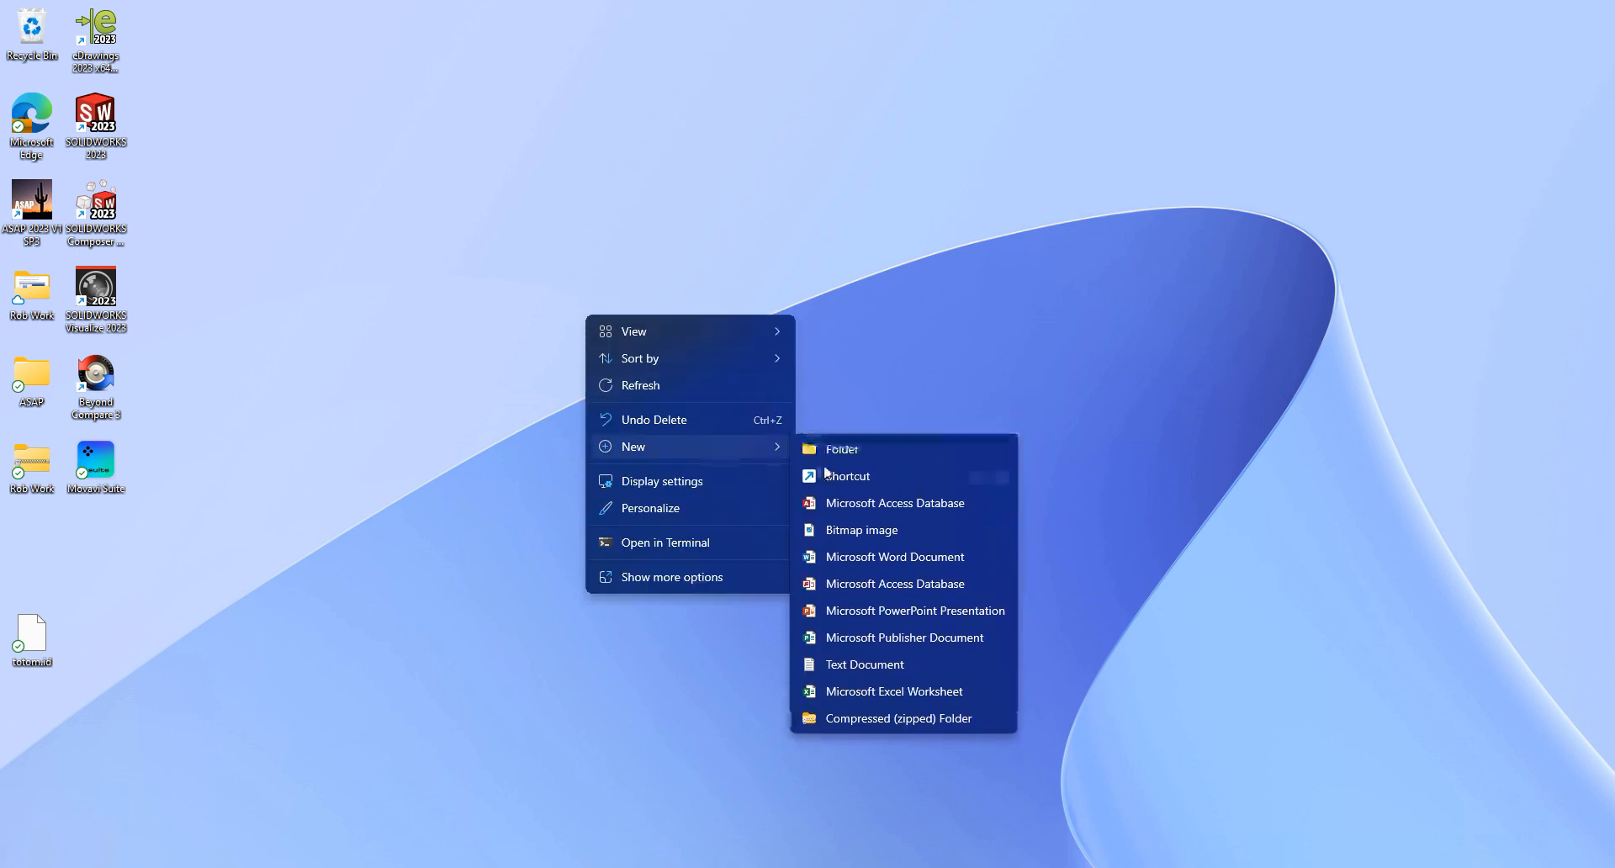
left_click(834, 450)
type("TestDri")
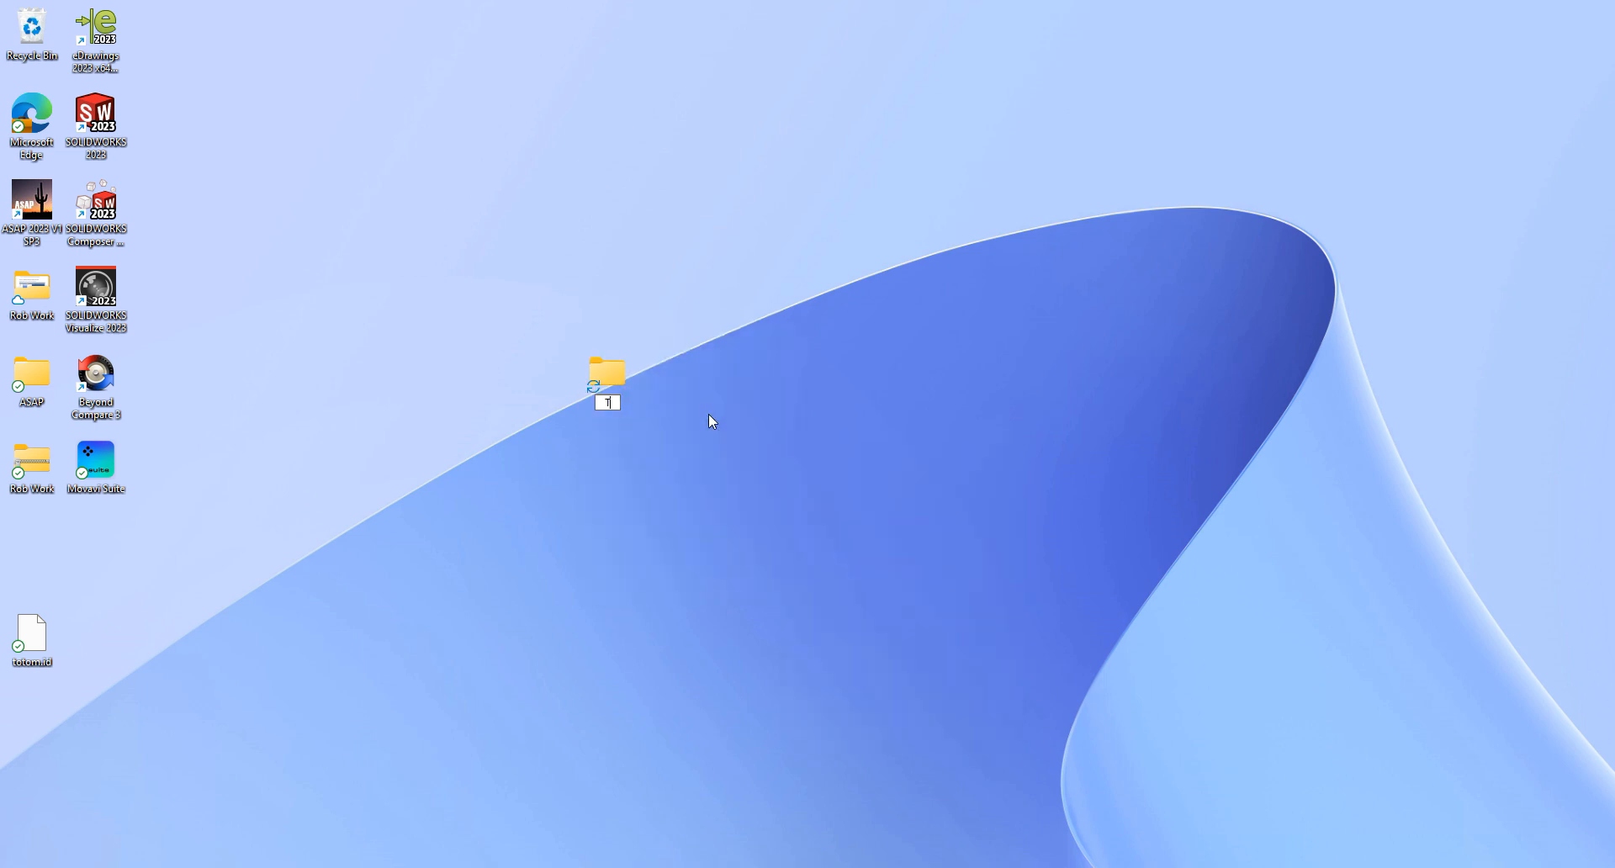
type("ve")
key("Return")
left_click_drag(603, 378, 602, 292)
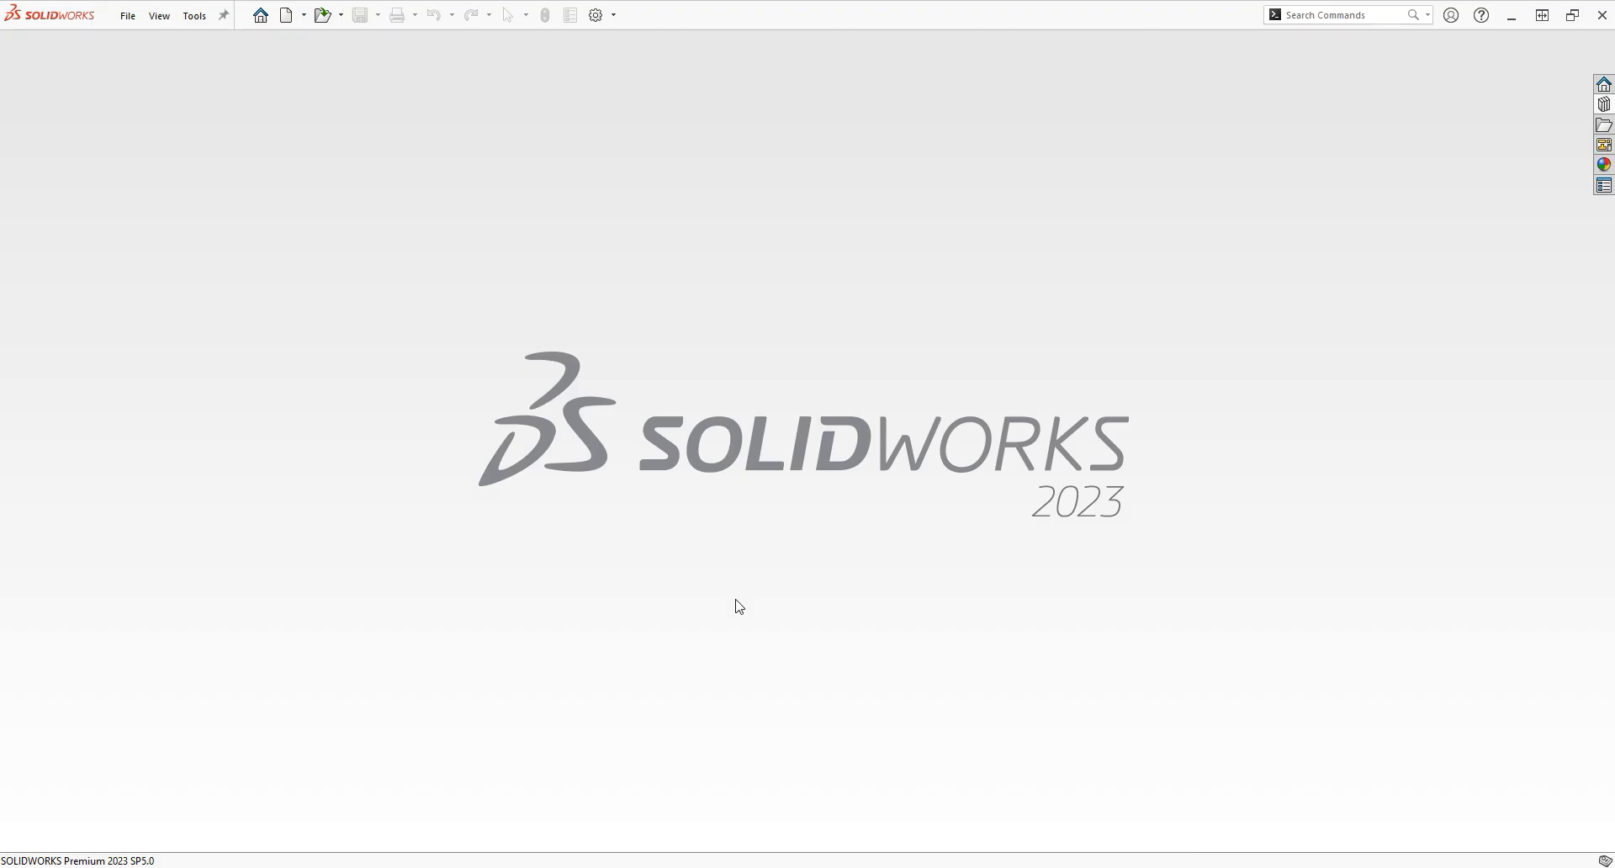
In SOLIDWORKS, create a new part document from the APEX template Part_mm_ANSI
left_click(306, 17)
left_click(288, 16)
left_click(290, 117)
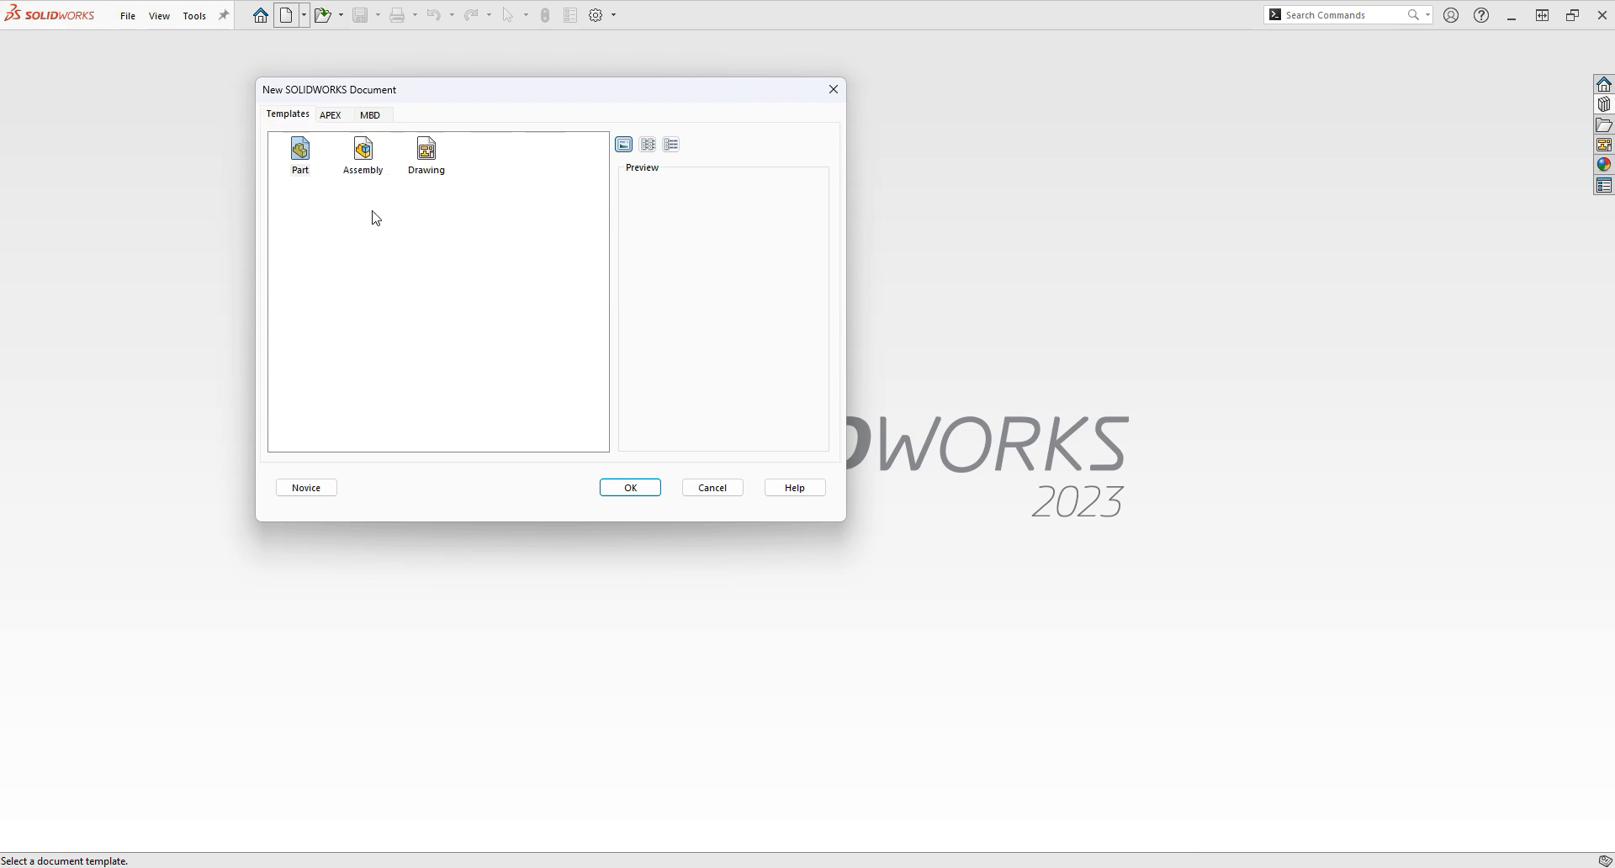
left_click(330, 115)
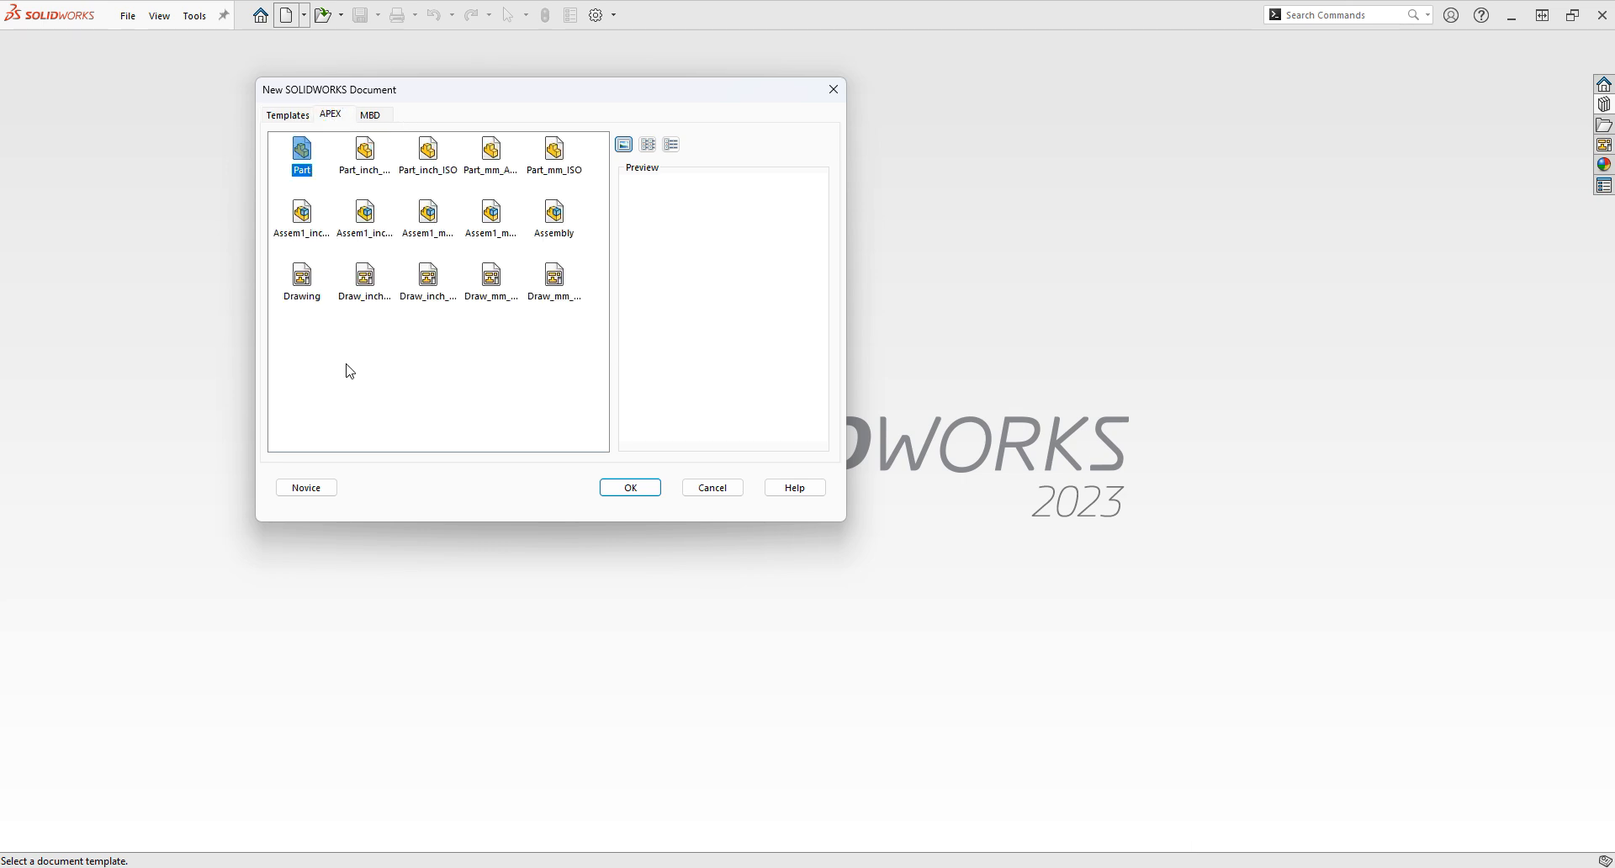
left_click(493, 157)
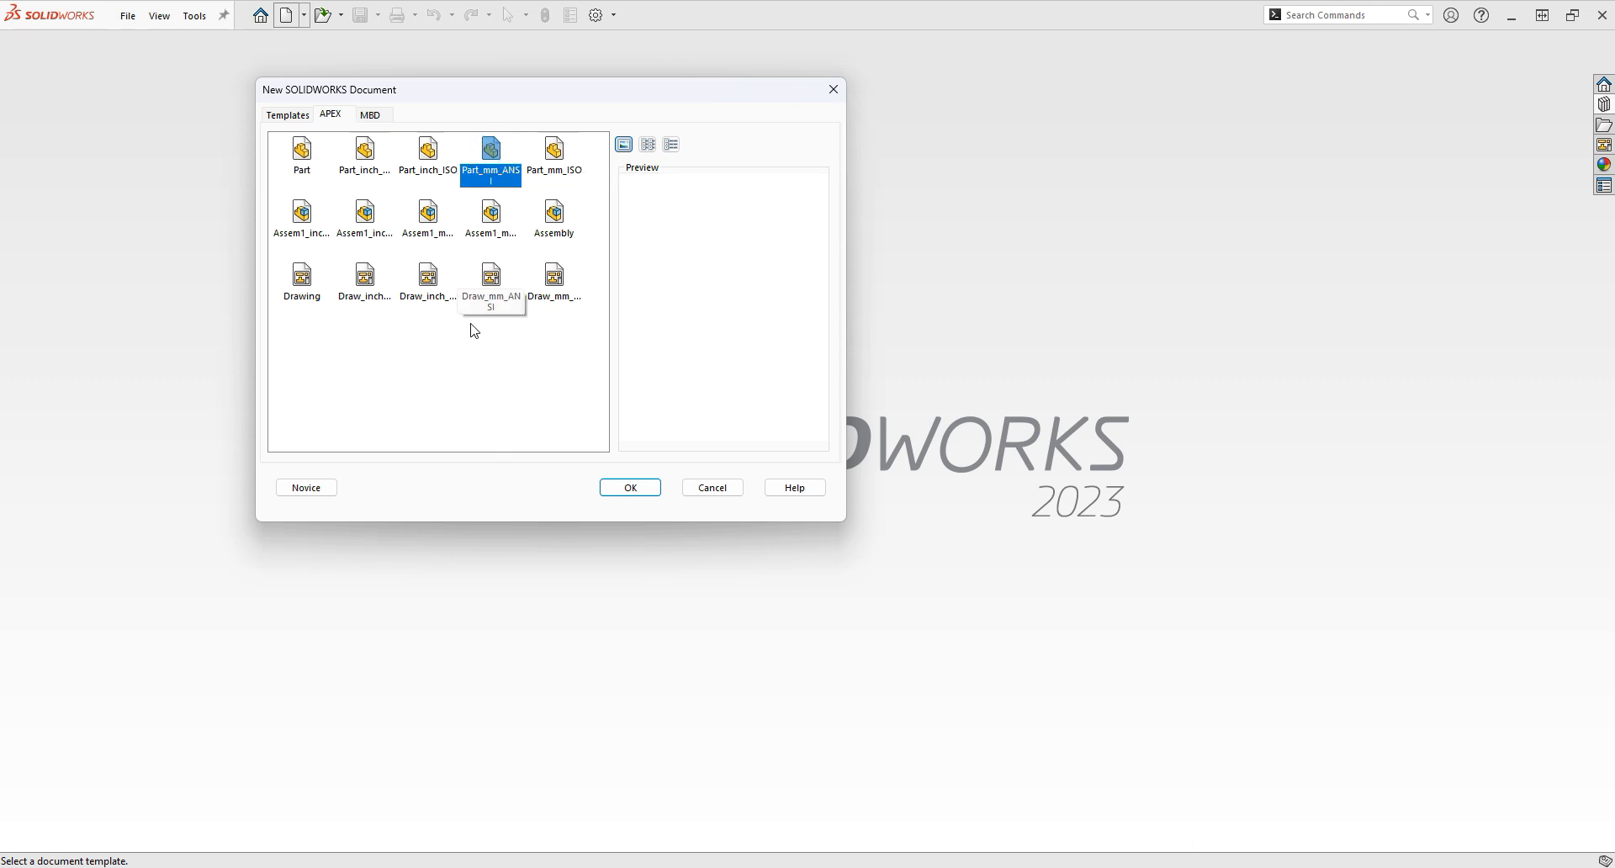
left_click(648, 491)
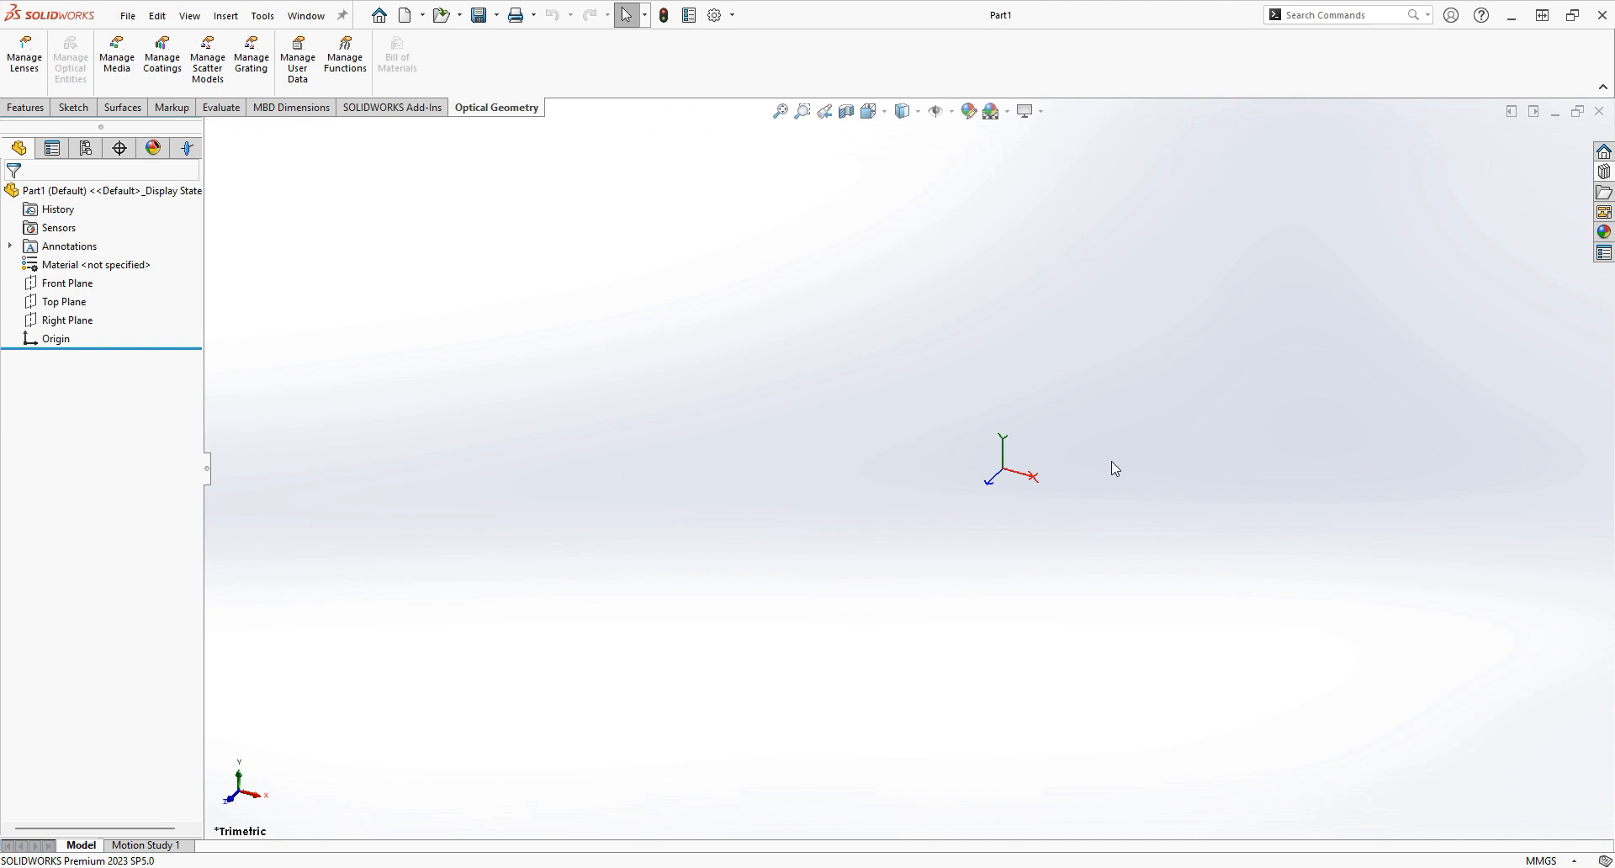
Examine the new part's feature and optical geometry commands, then check the guide's Step 1 instructions for designing the geometry
left_click(12, 113)
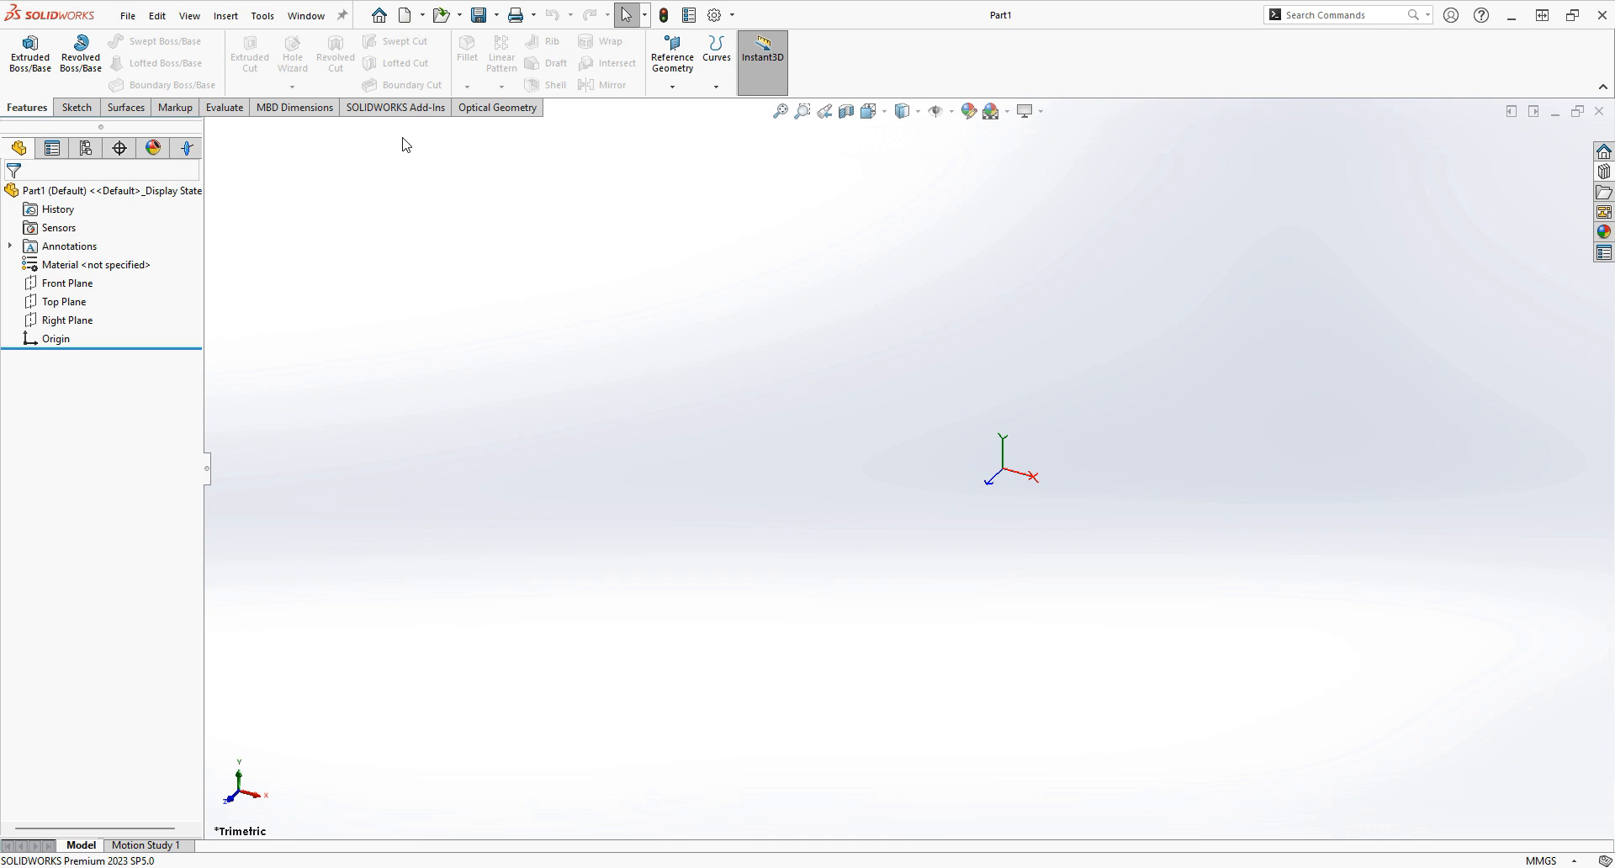
left_click(500, 108)
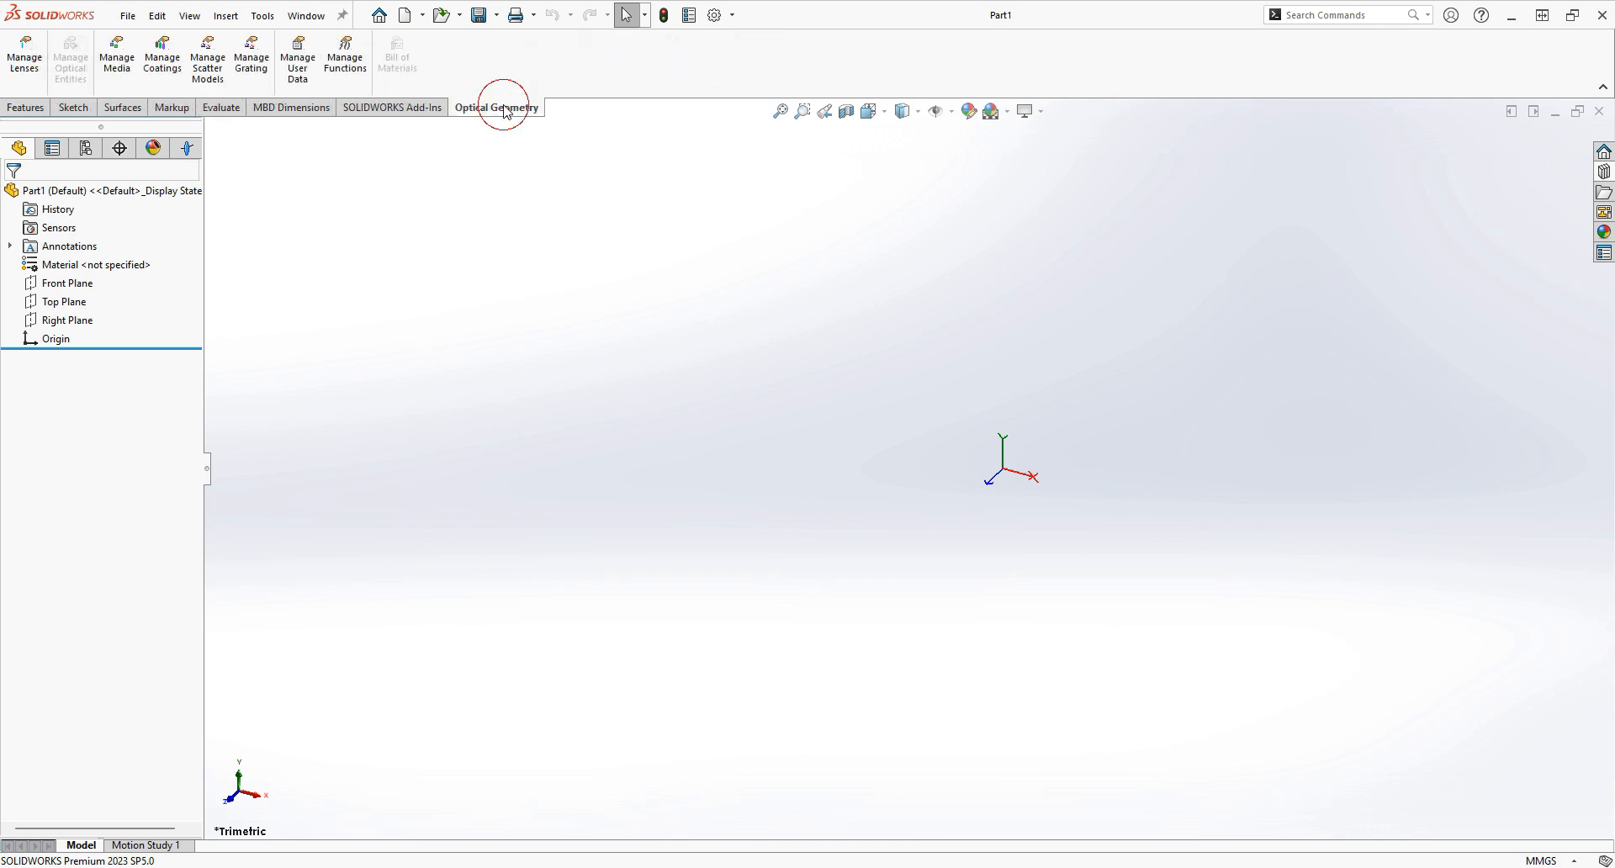
left_click(188, 156)
key("alt+Tab")
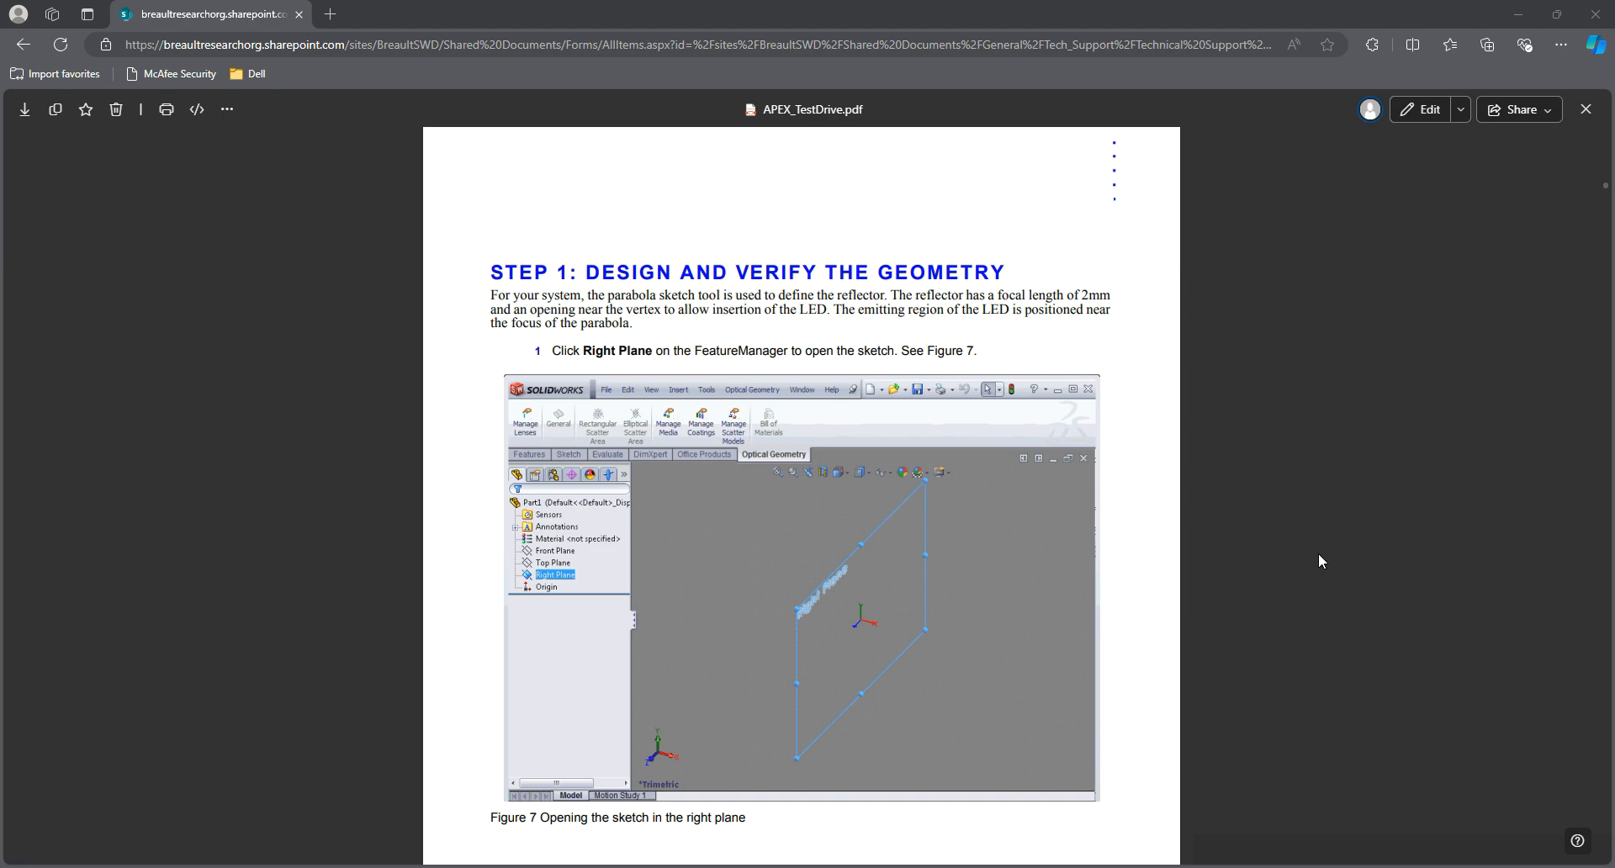
key("alt+Tab")
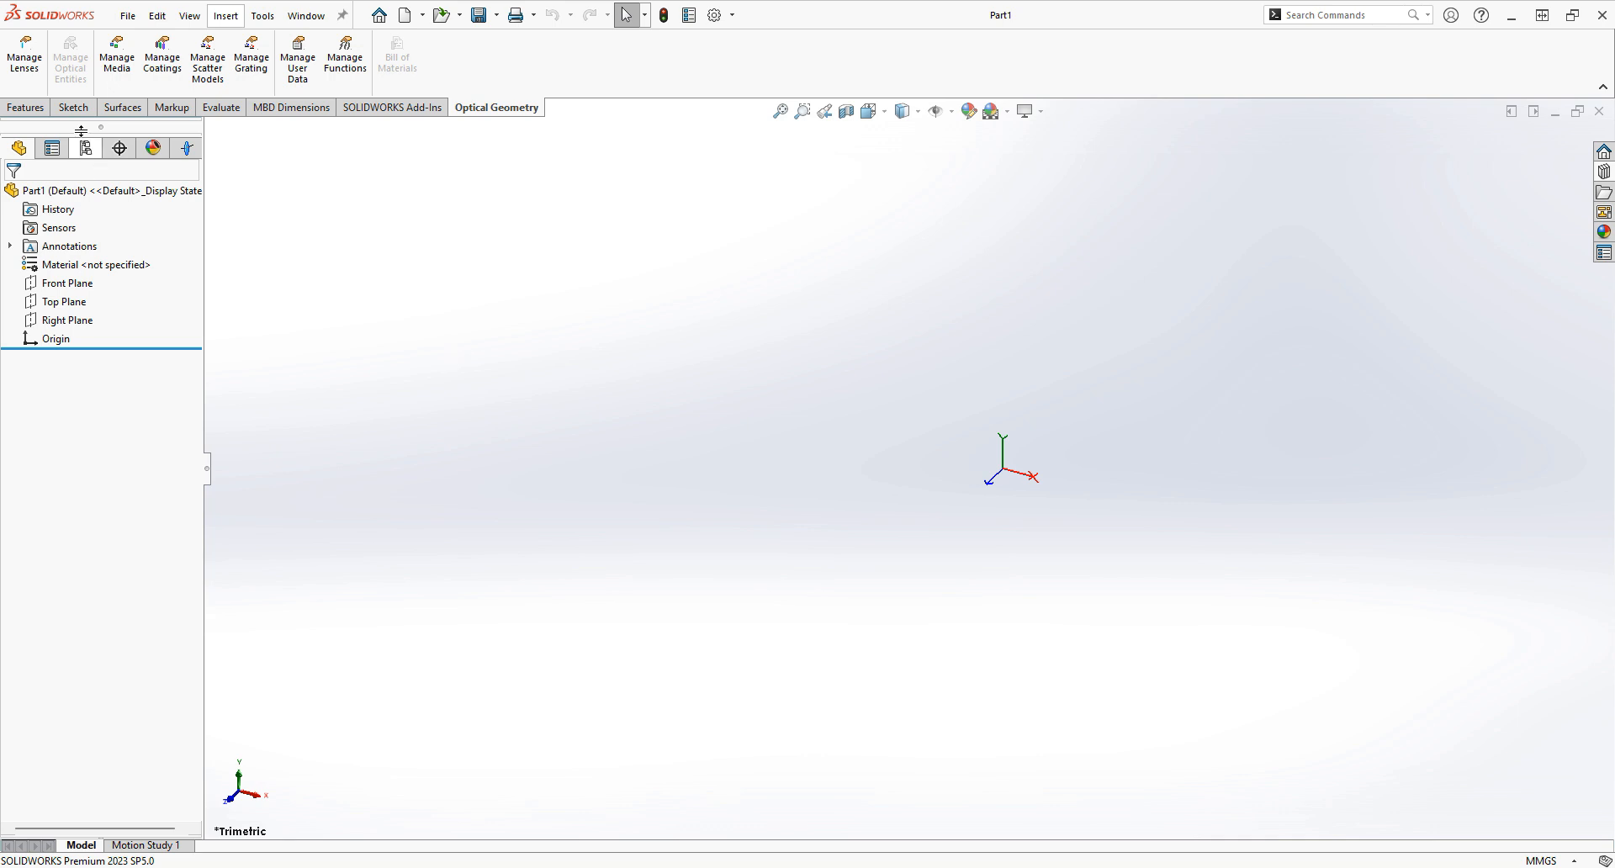
Start a new sketch on the Right Plane
left_click(69, 108)
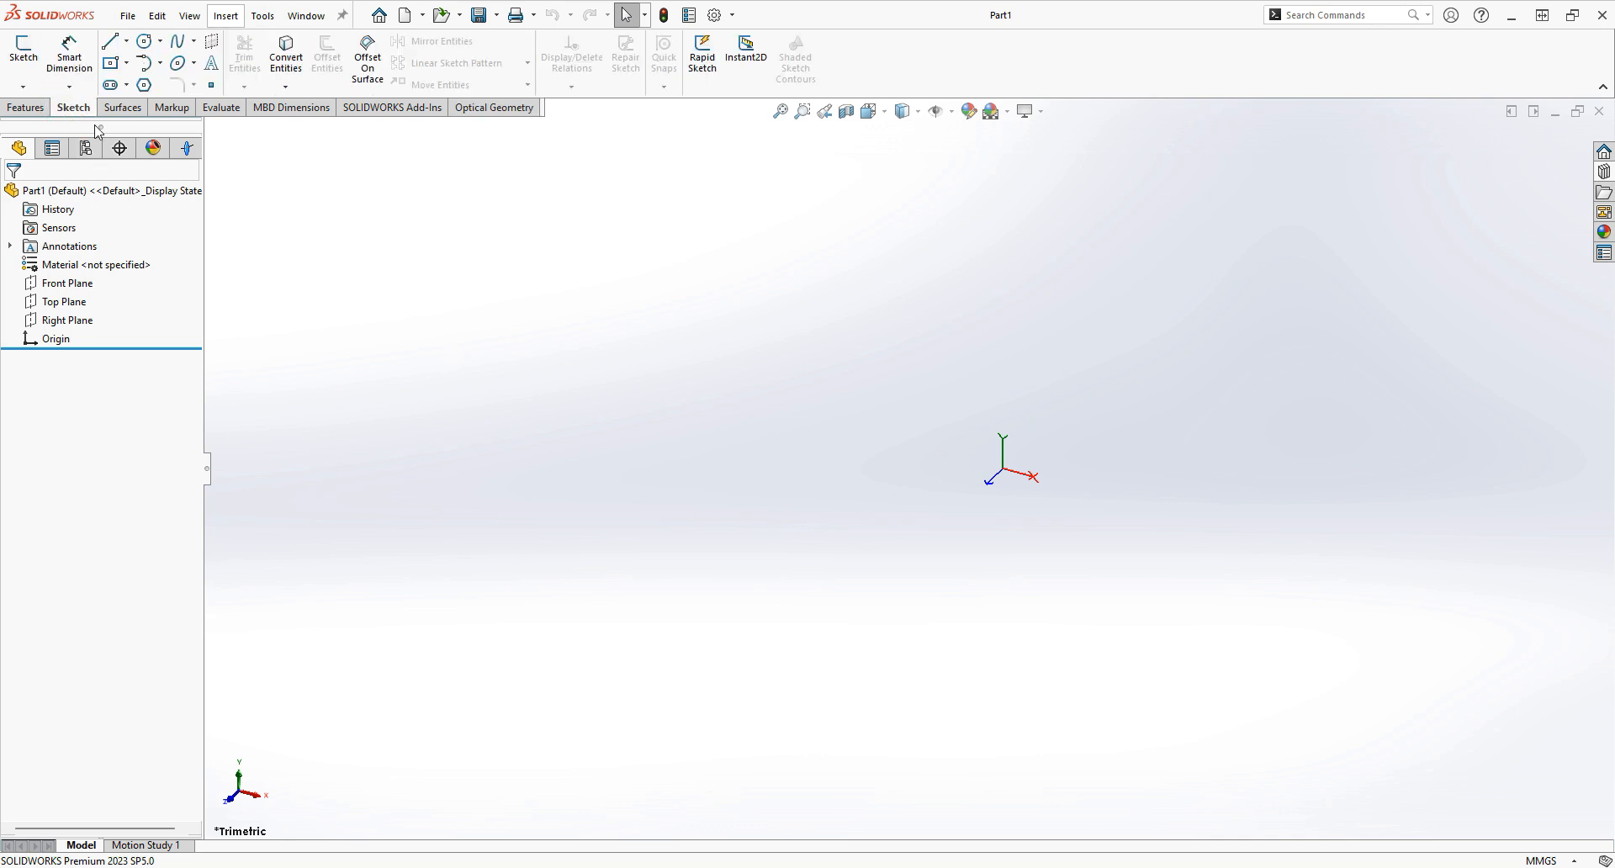
left_click(23, 54)
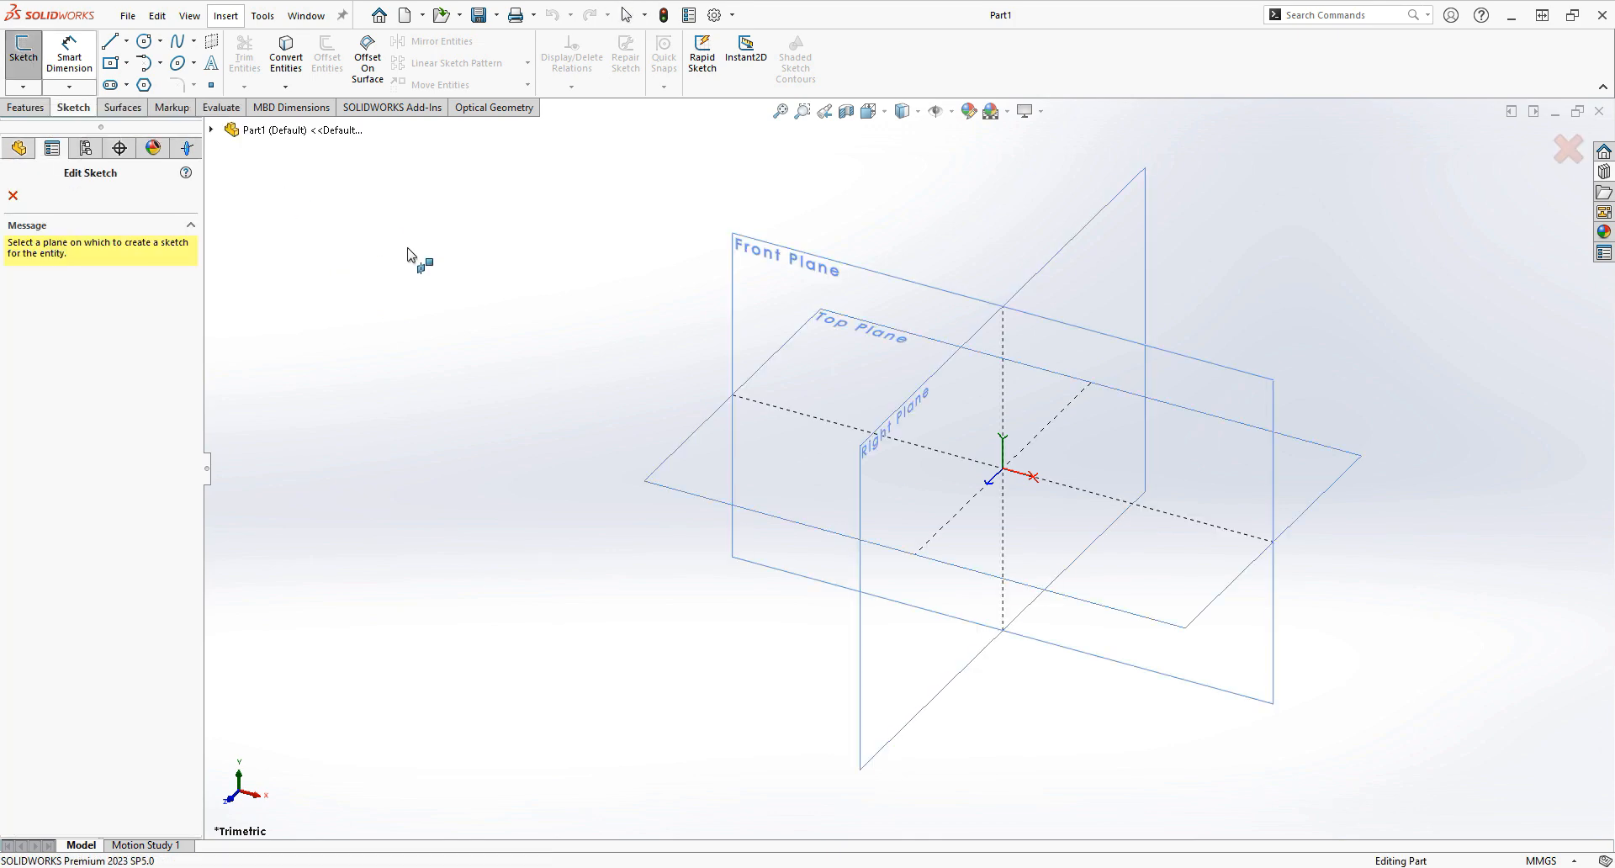
left_click(883, 565)
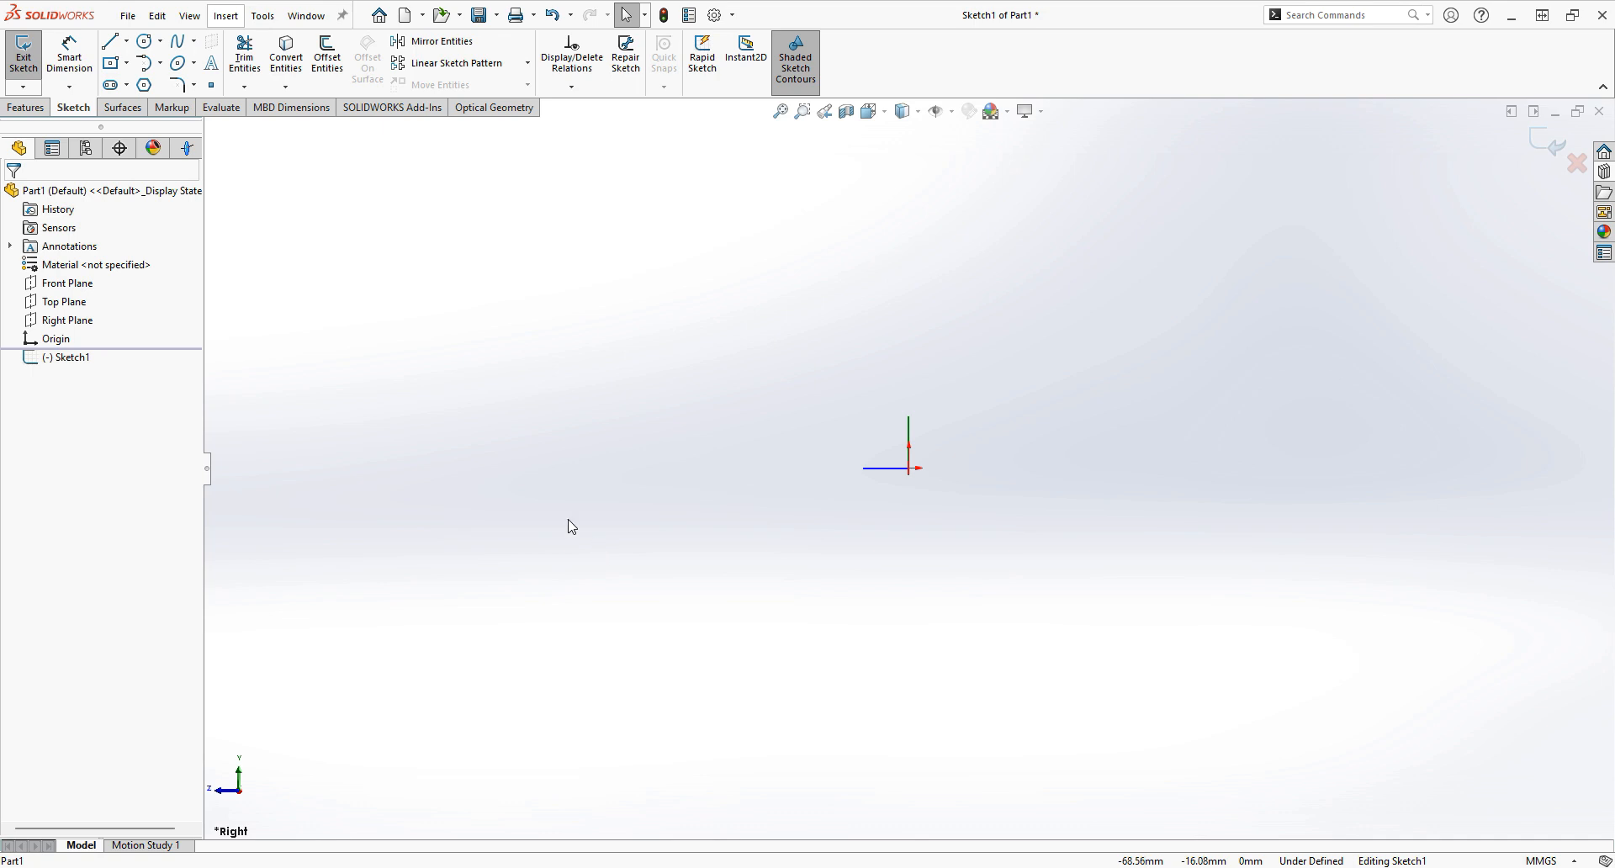
Sketch a parabola focused at the origin with a focal length of about 24.4 mm along the horizontal axis, keeping only an arc above it
left_click(192, 46)
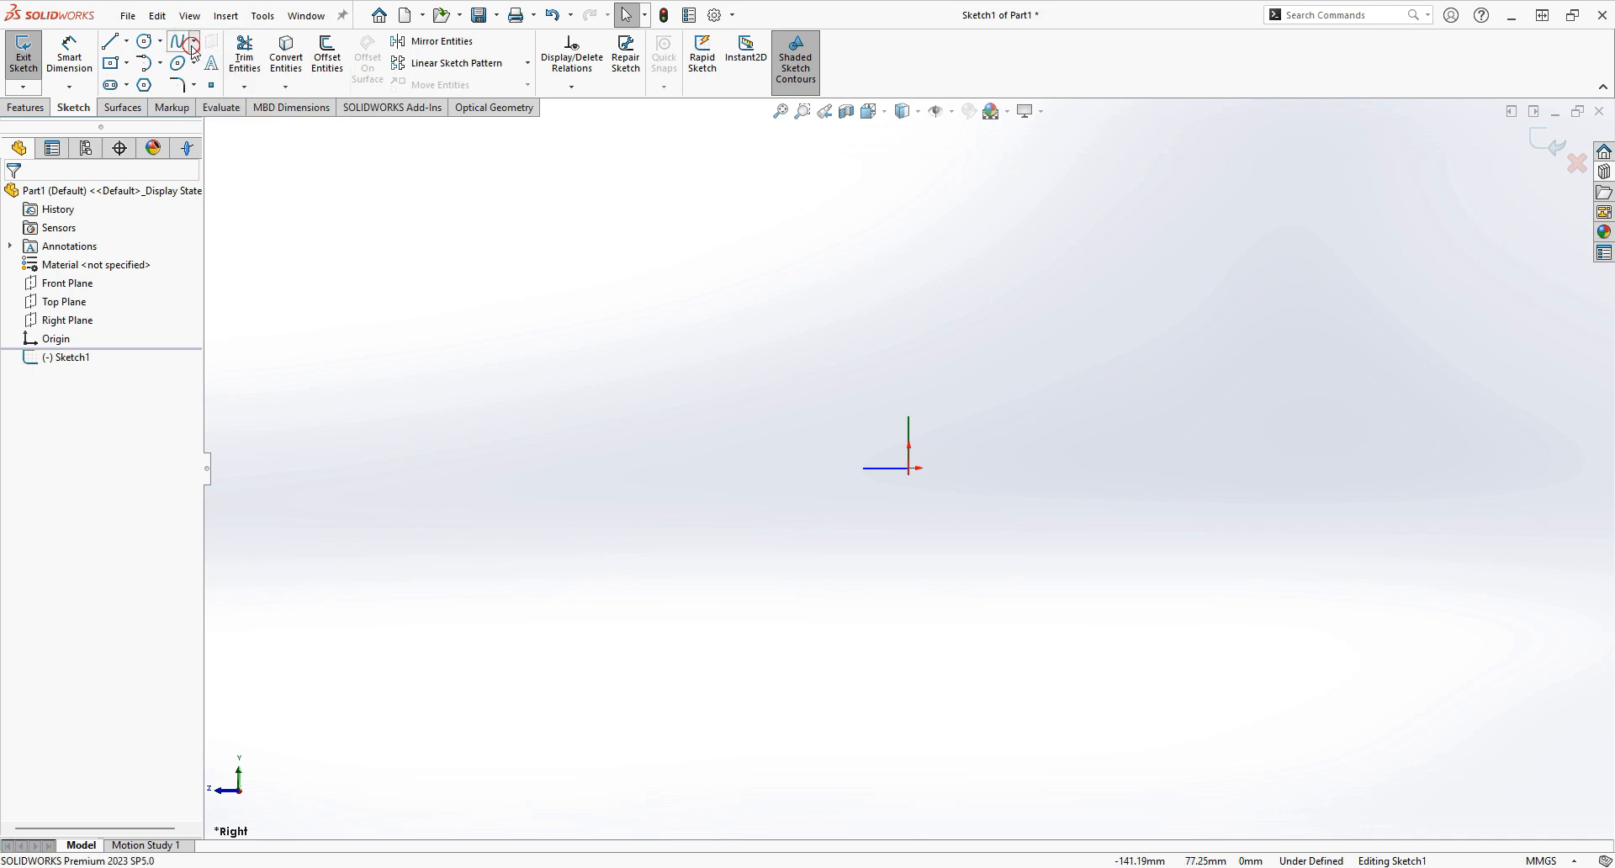
left_click(195, 64)
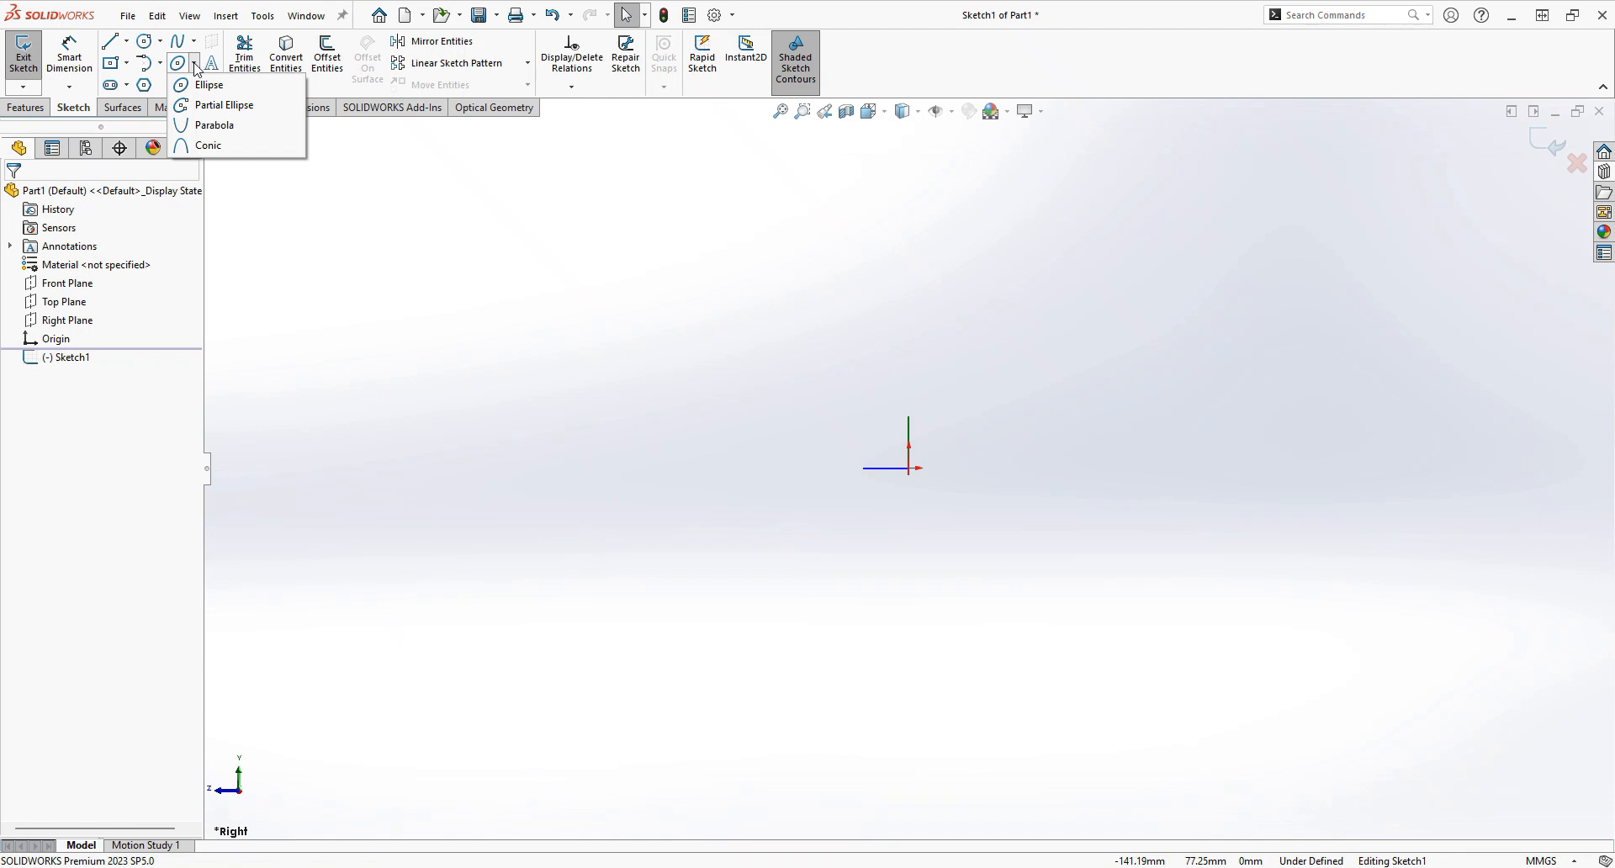
left_click(229, 126)
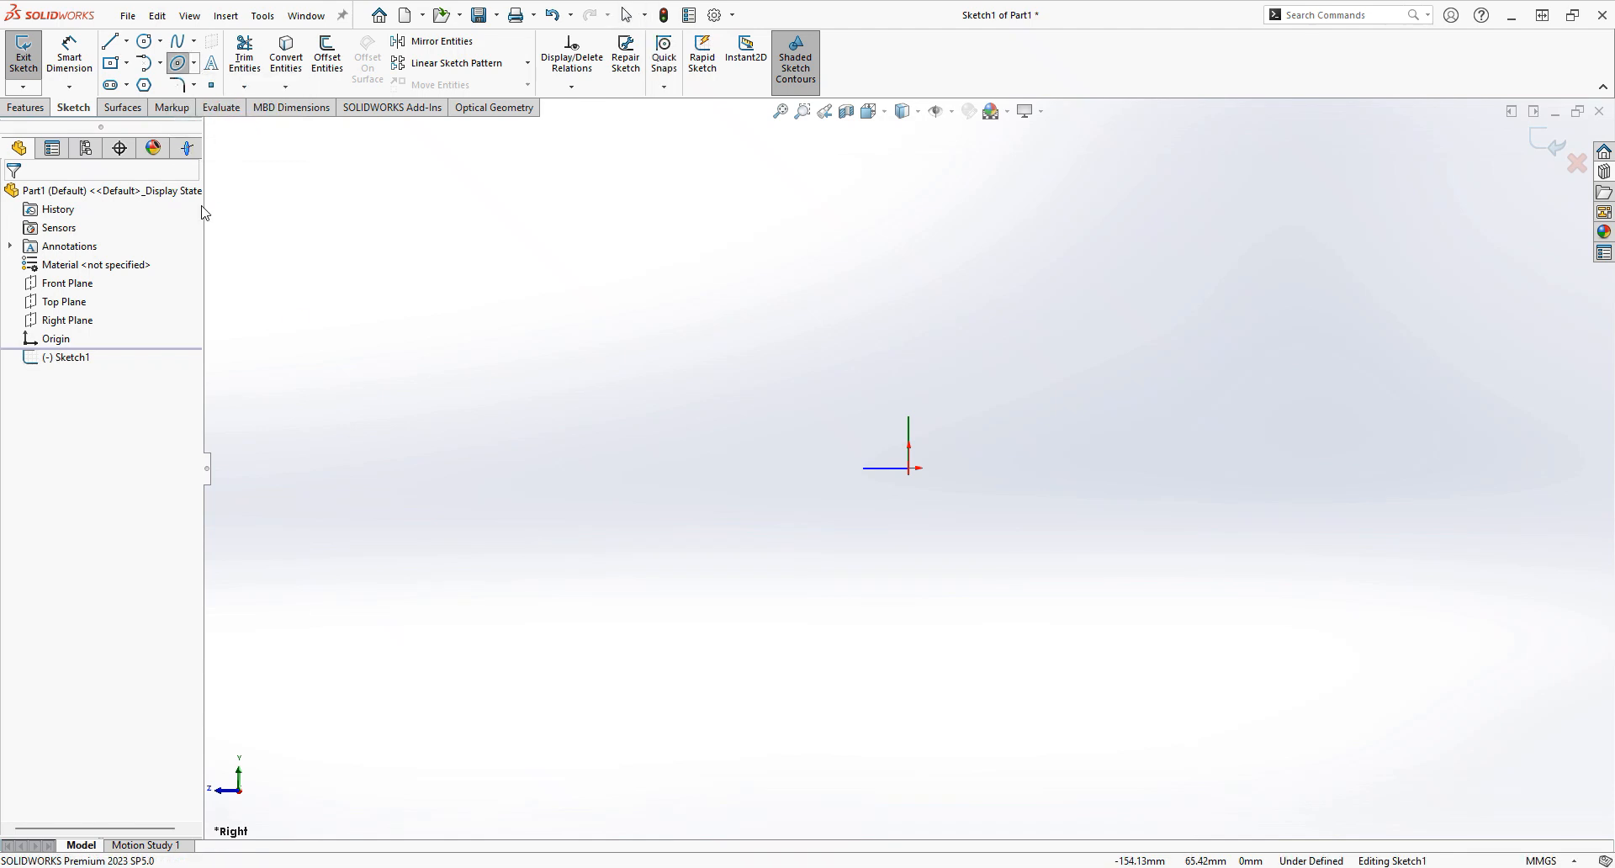
left_click(908, 468)
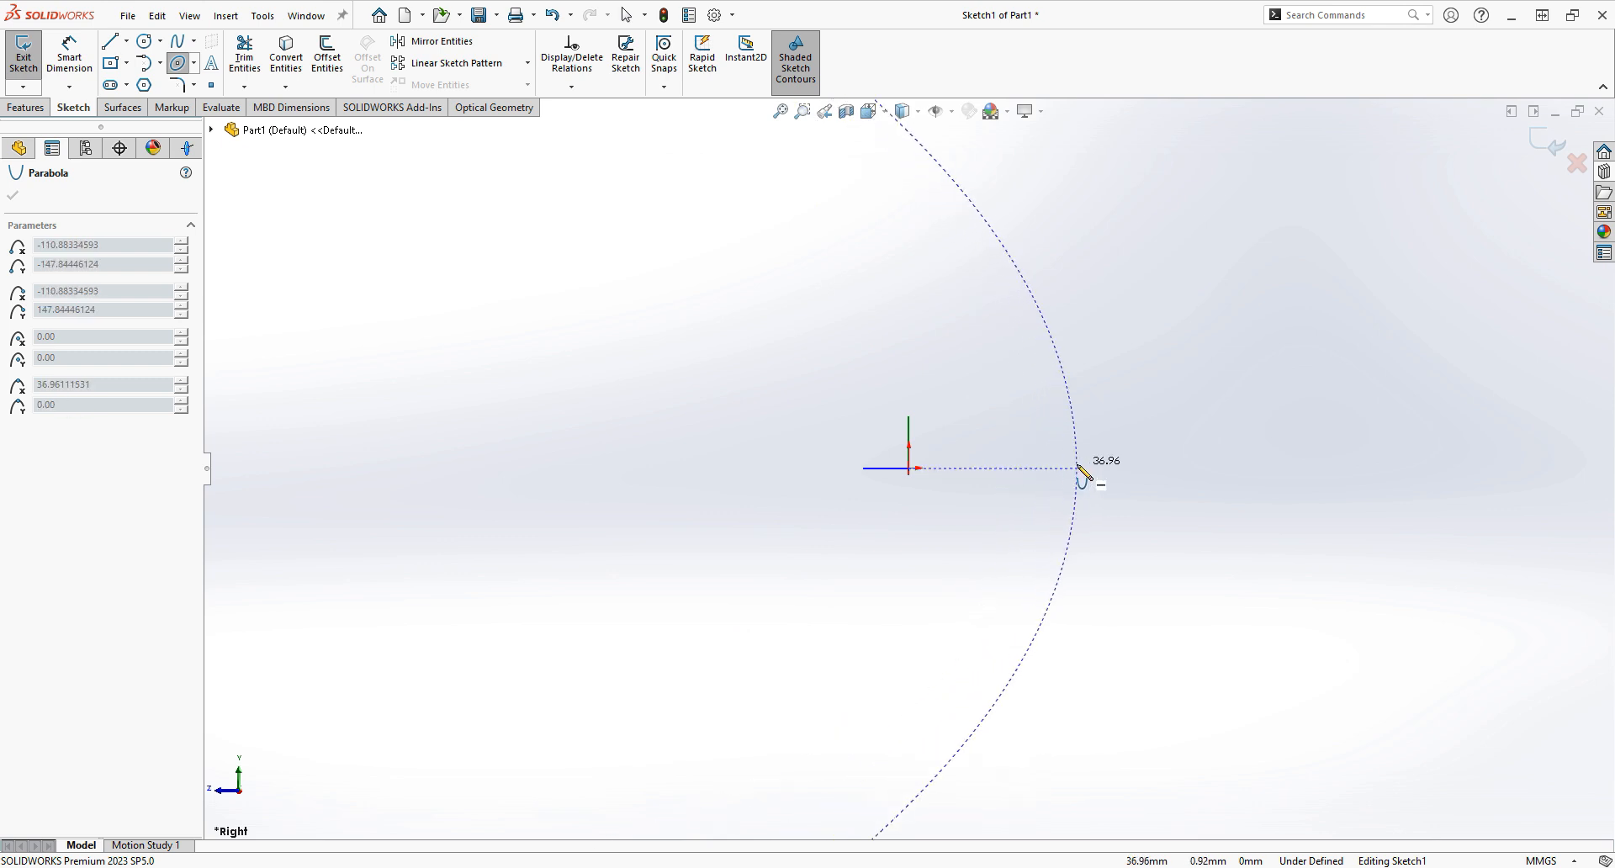
left_click(1019, 467)
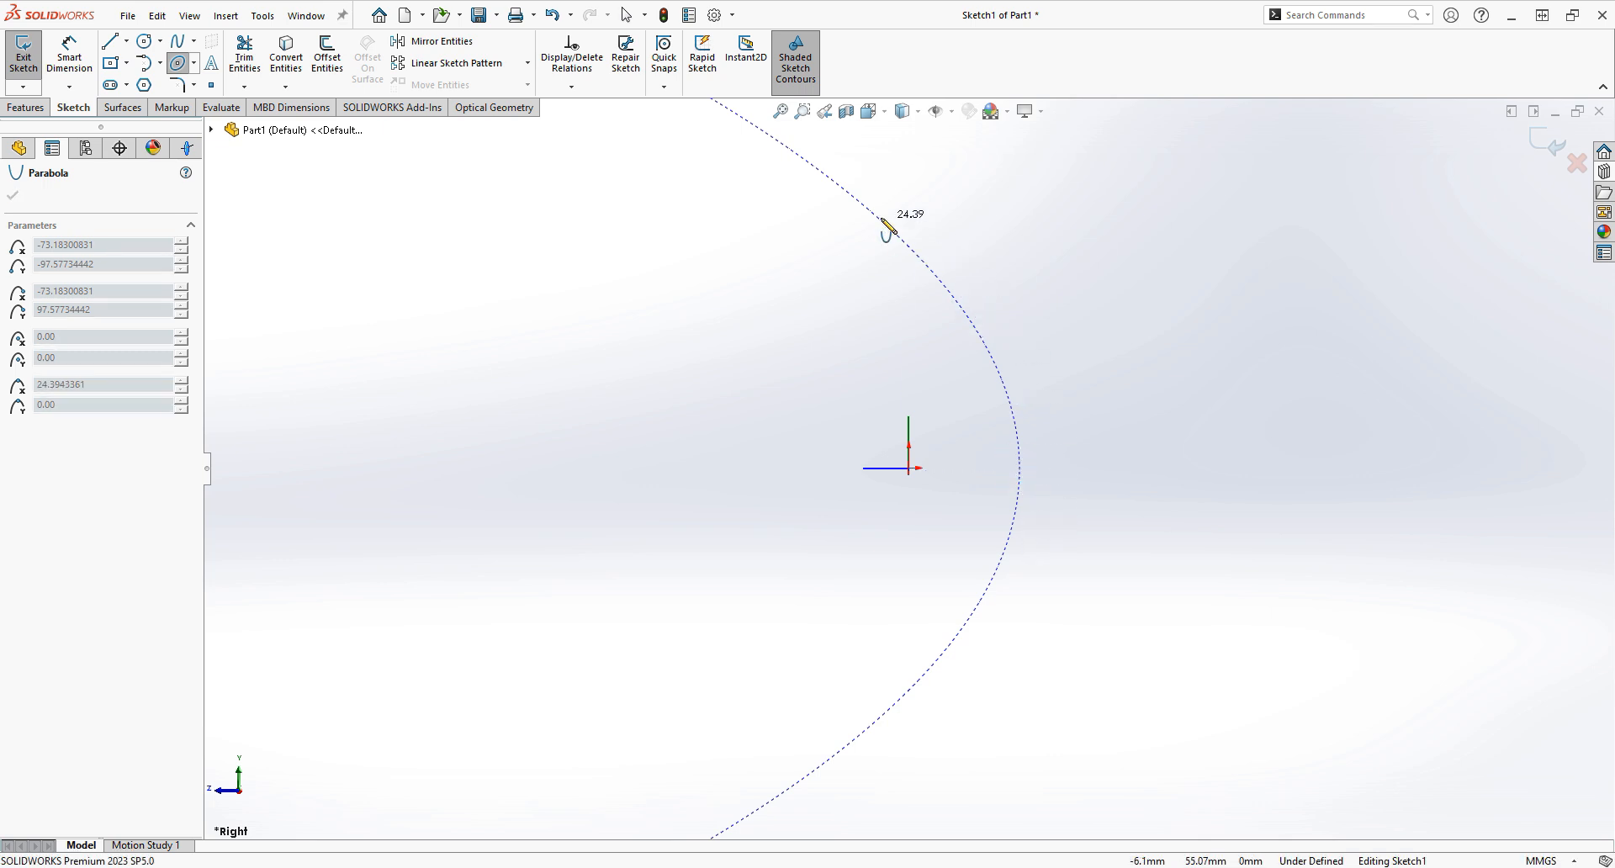
left_click(765, 133)
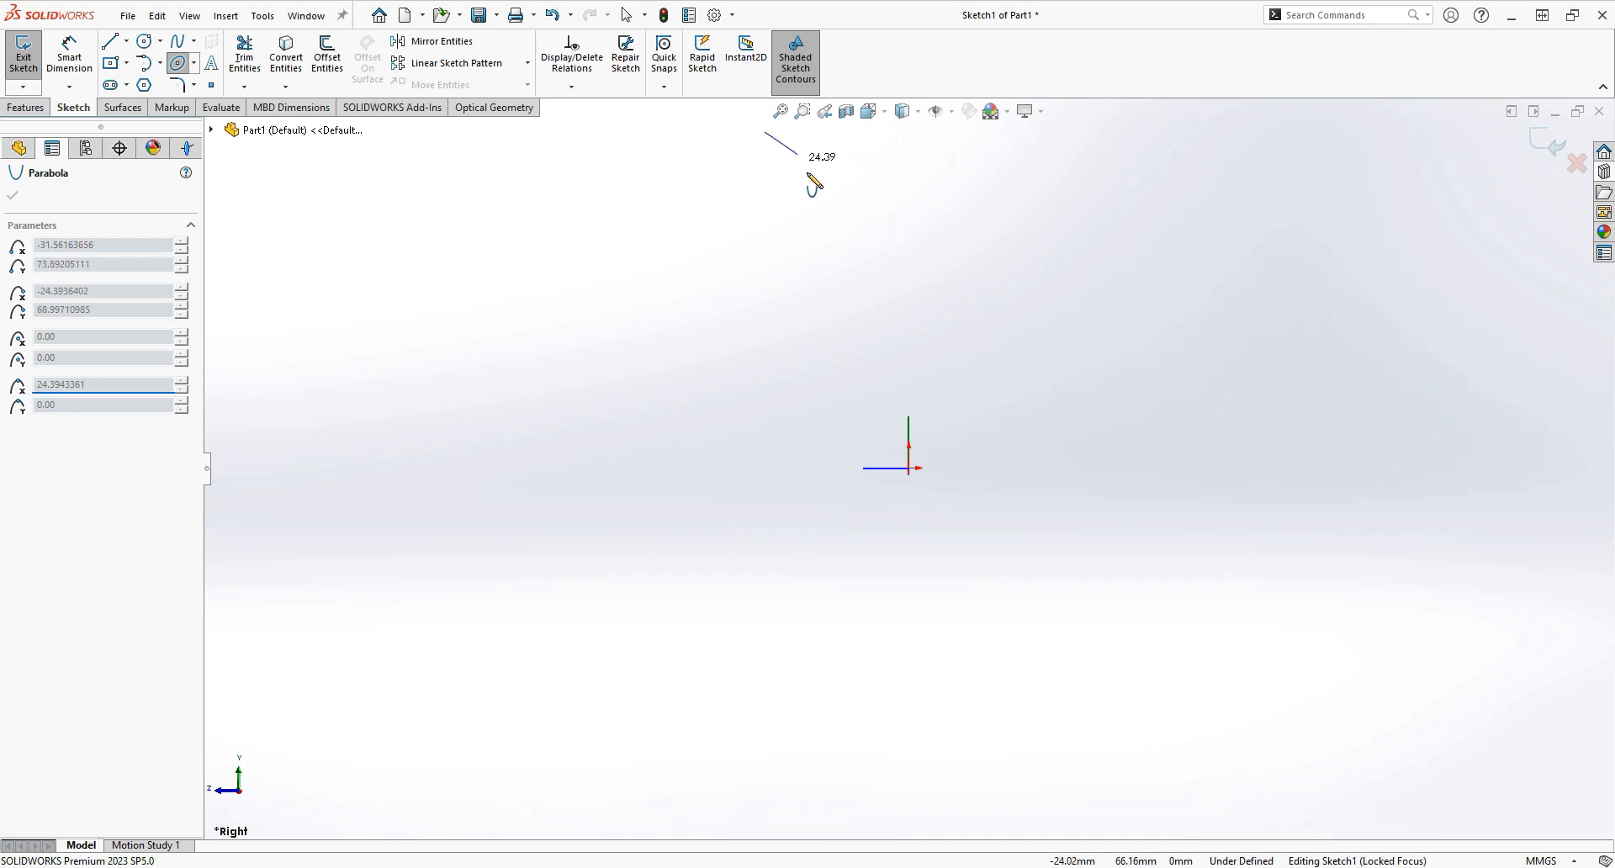
left_click(957, 303)
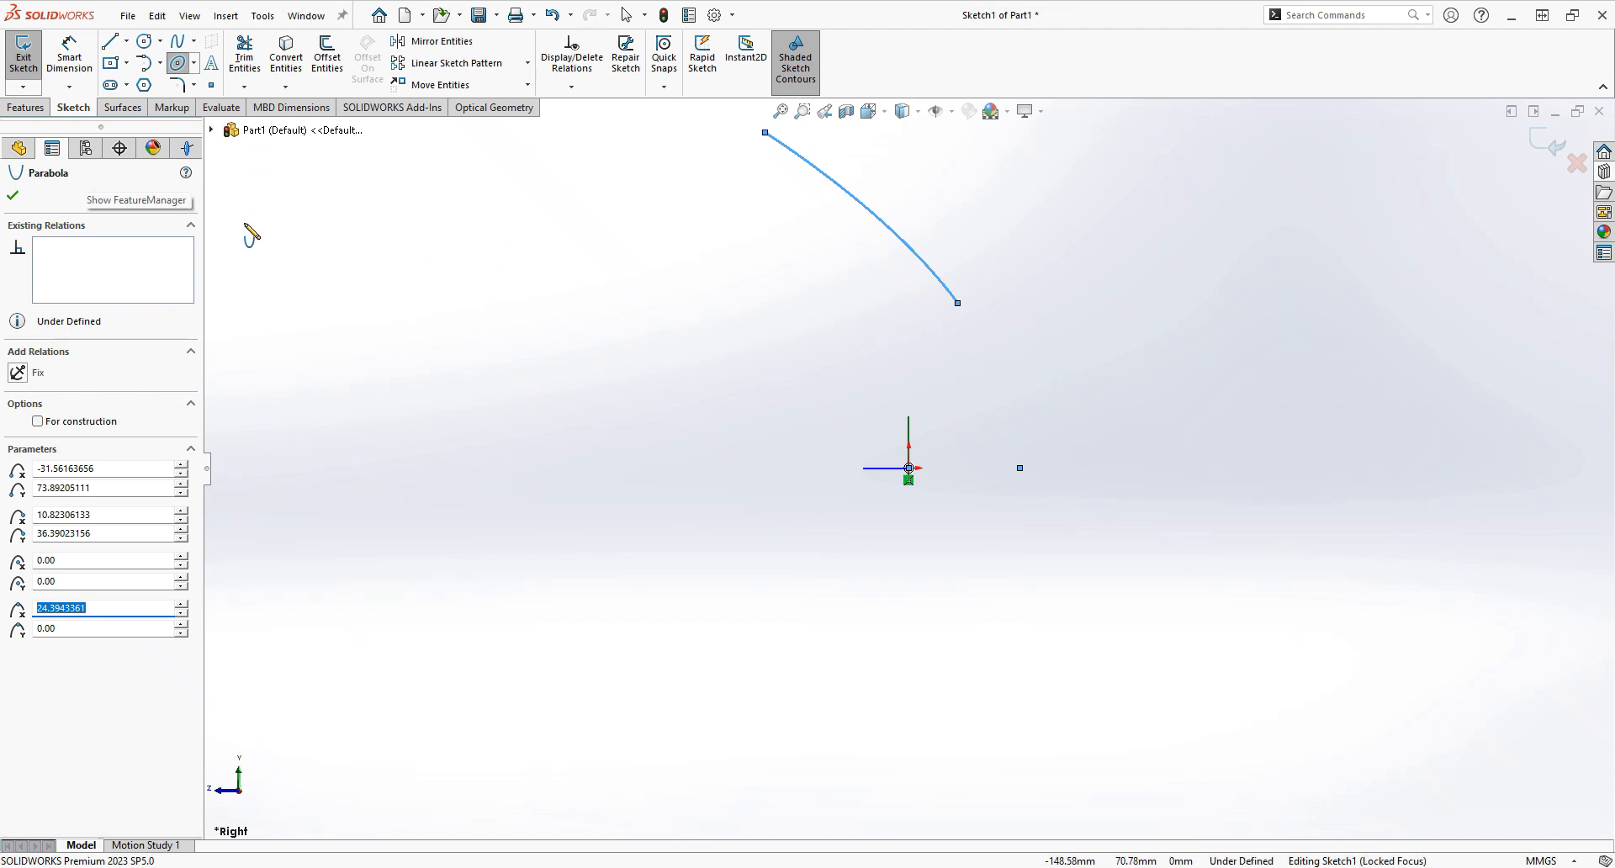
left_click(12, 194)
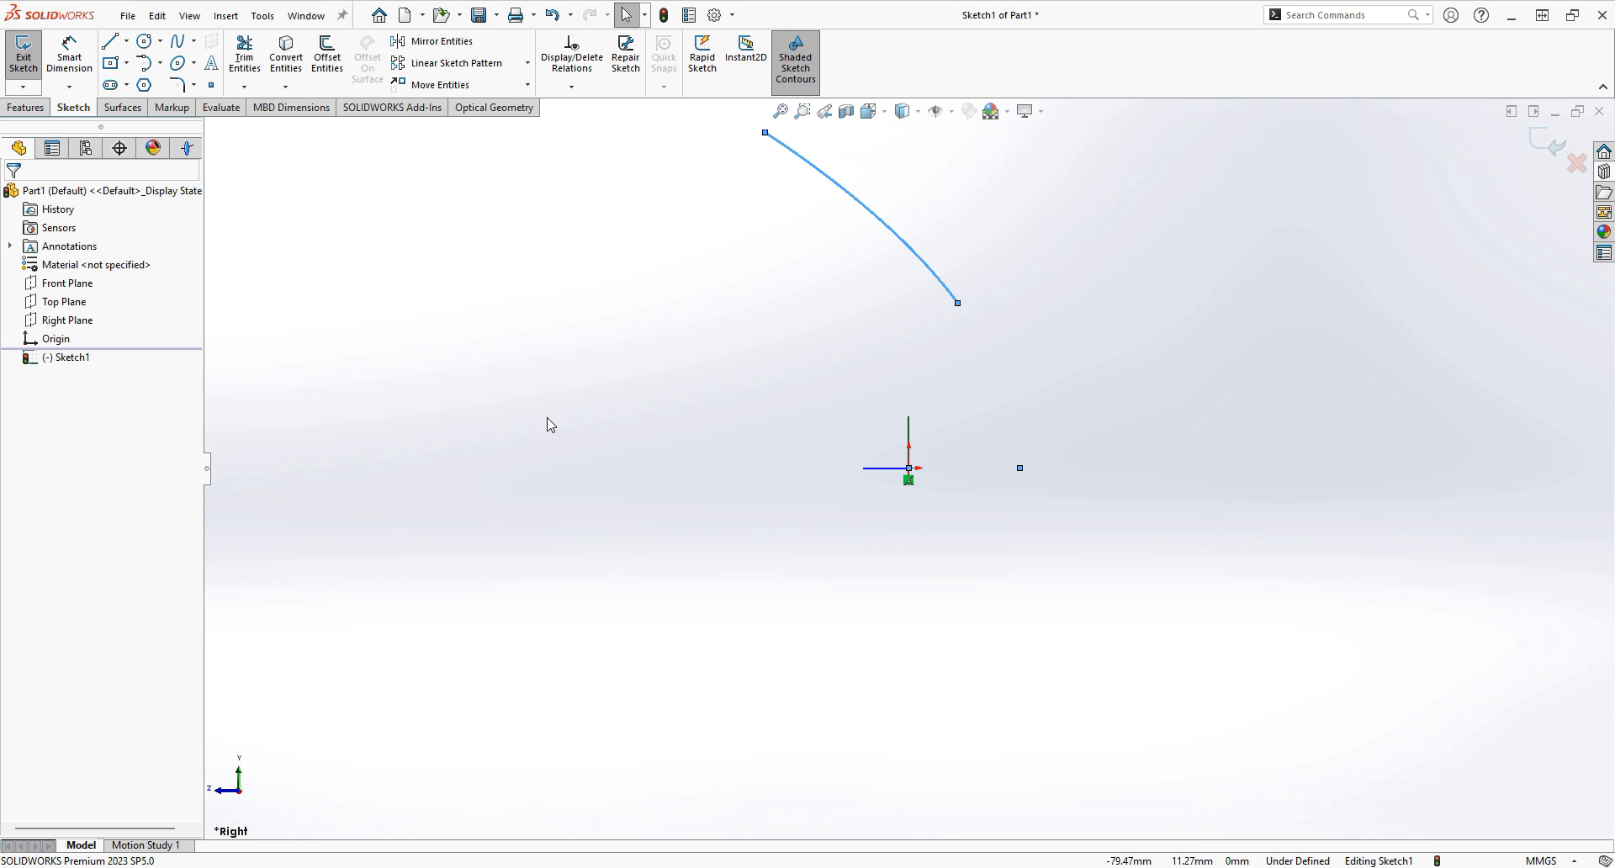
Add a Horizontal relation between the parabola's focus at the origin and its vertex point
left_click(578, 89)
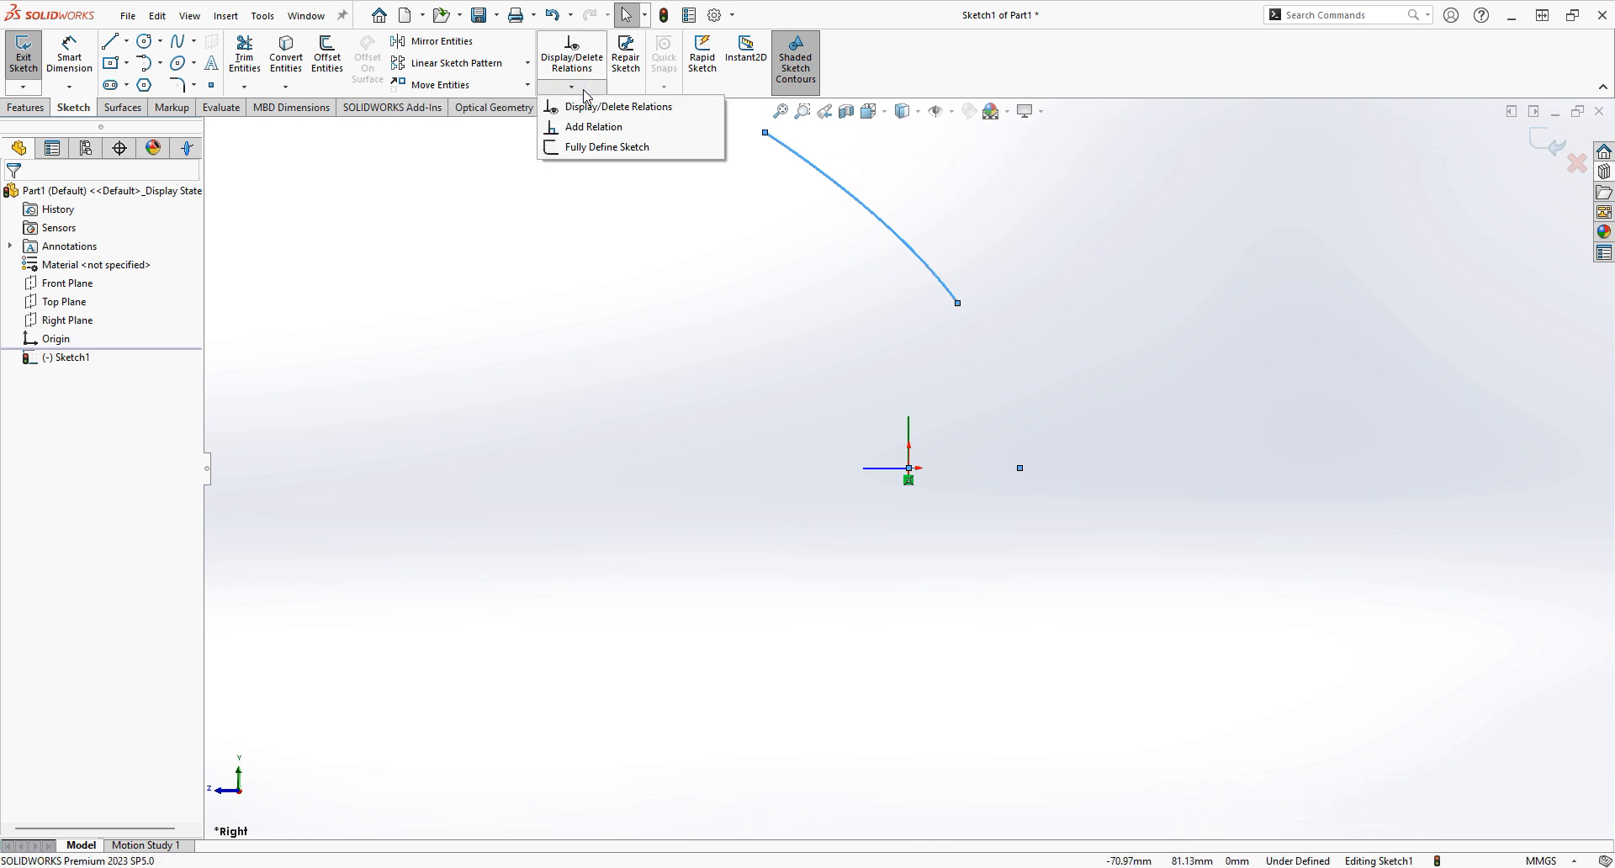
left_click(599, 128)
right_click(89, 271)
left_click(114, 281)
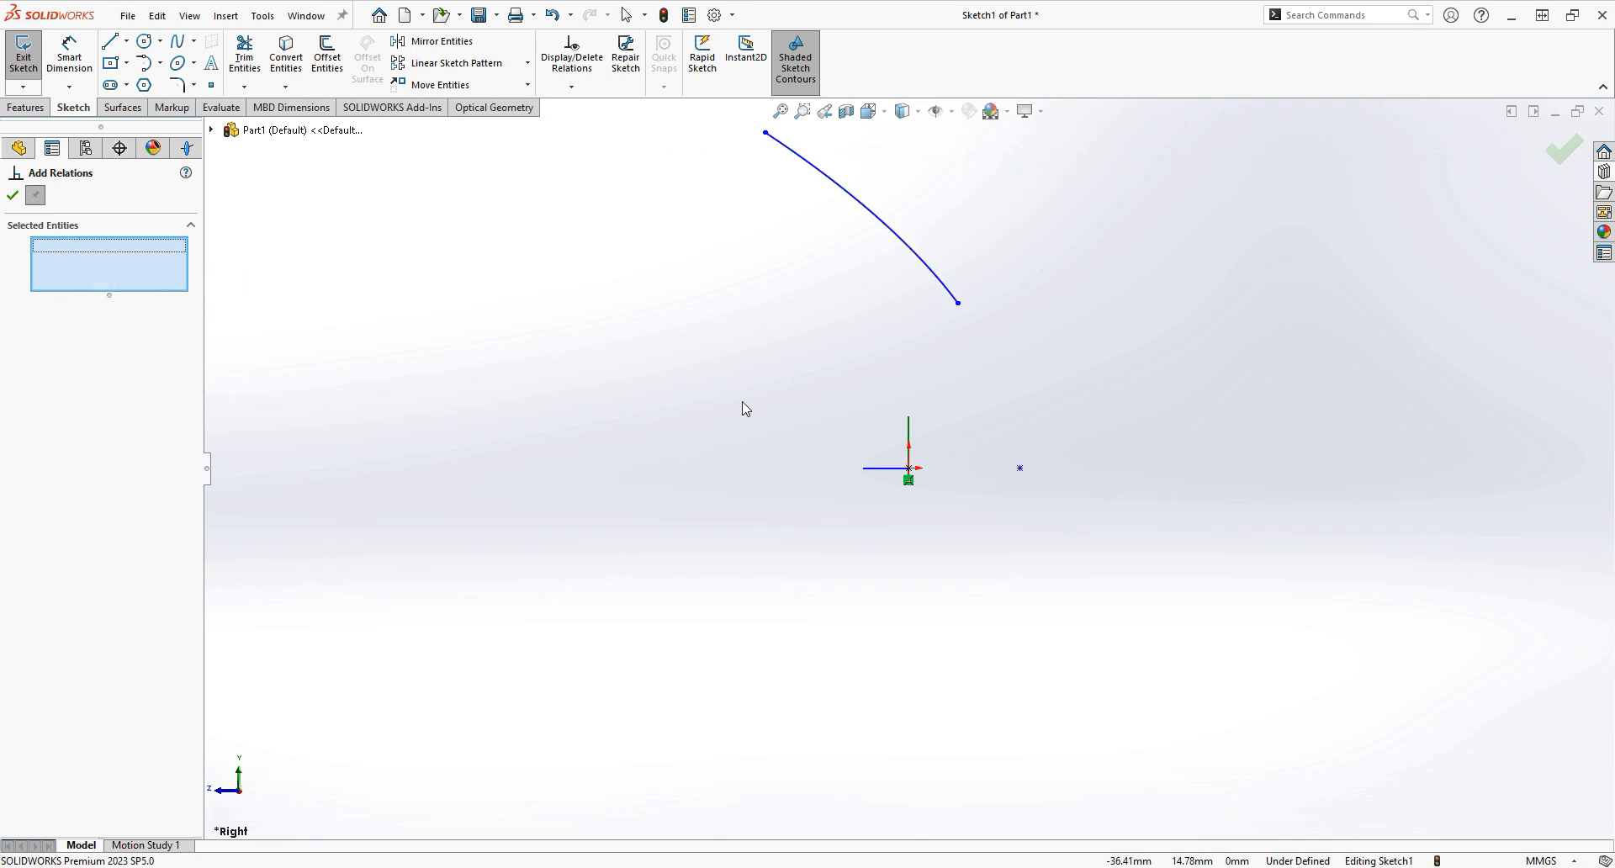
left_click(909, 469)
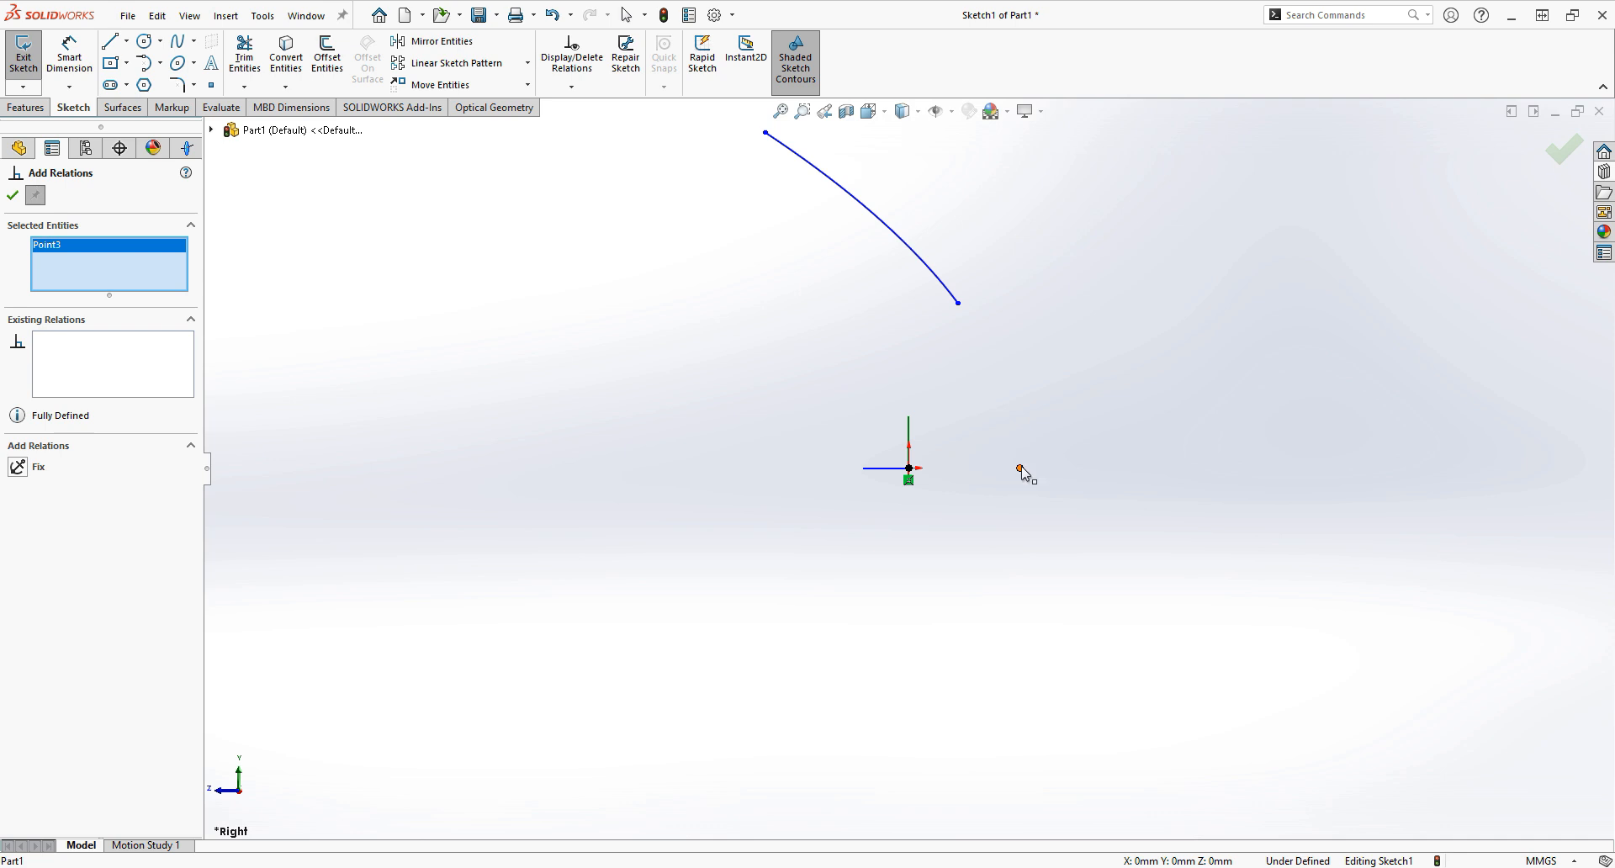
left_click(1020, 469)
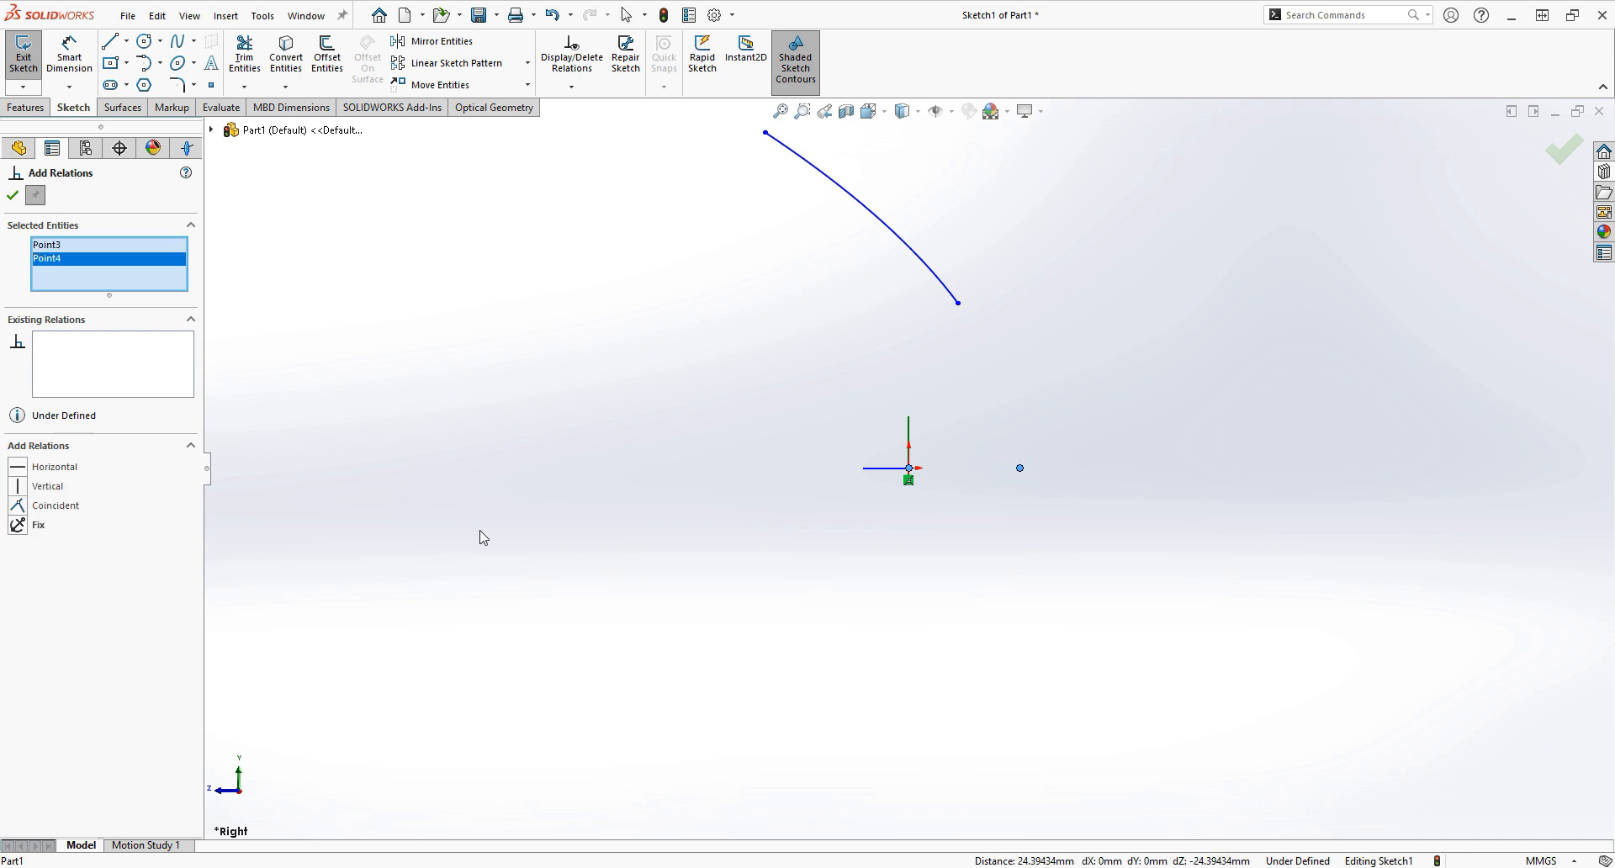
left_click(71, 466)
left_click(13, 196)
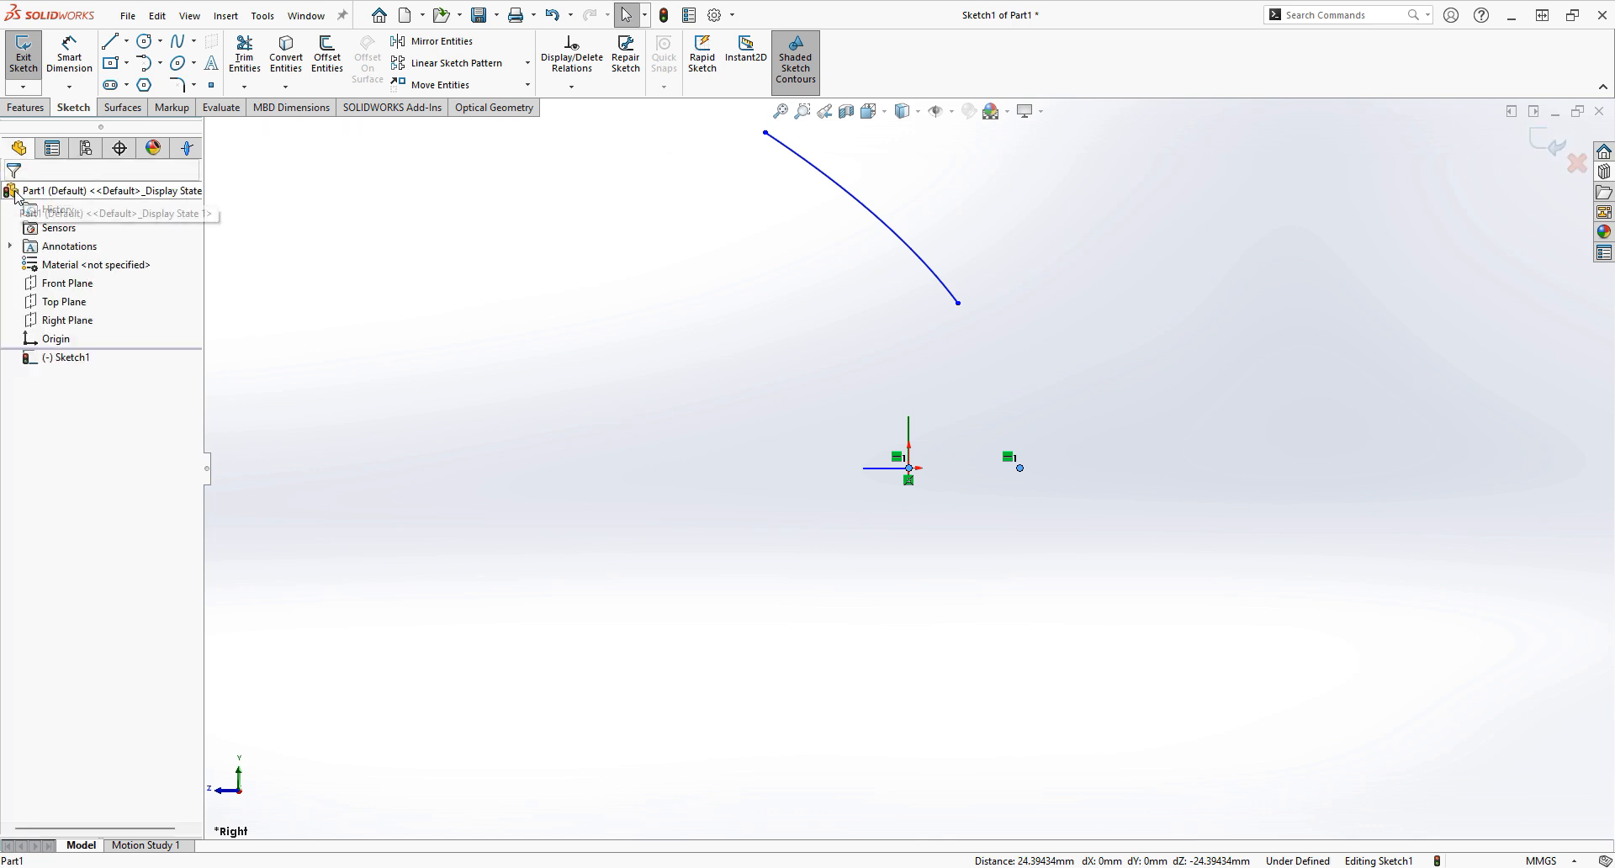
left_click(653, 445)
Add a Vertical relation between the focus at the origin and the lower endpoint of the parabolic arc
left_click(588, 90)
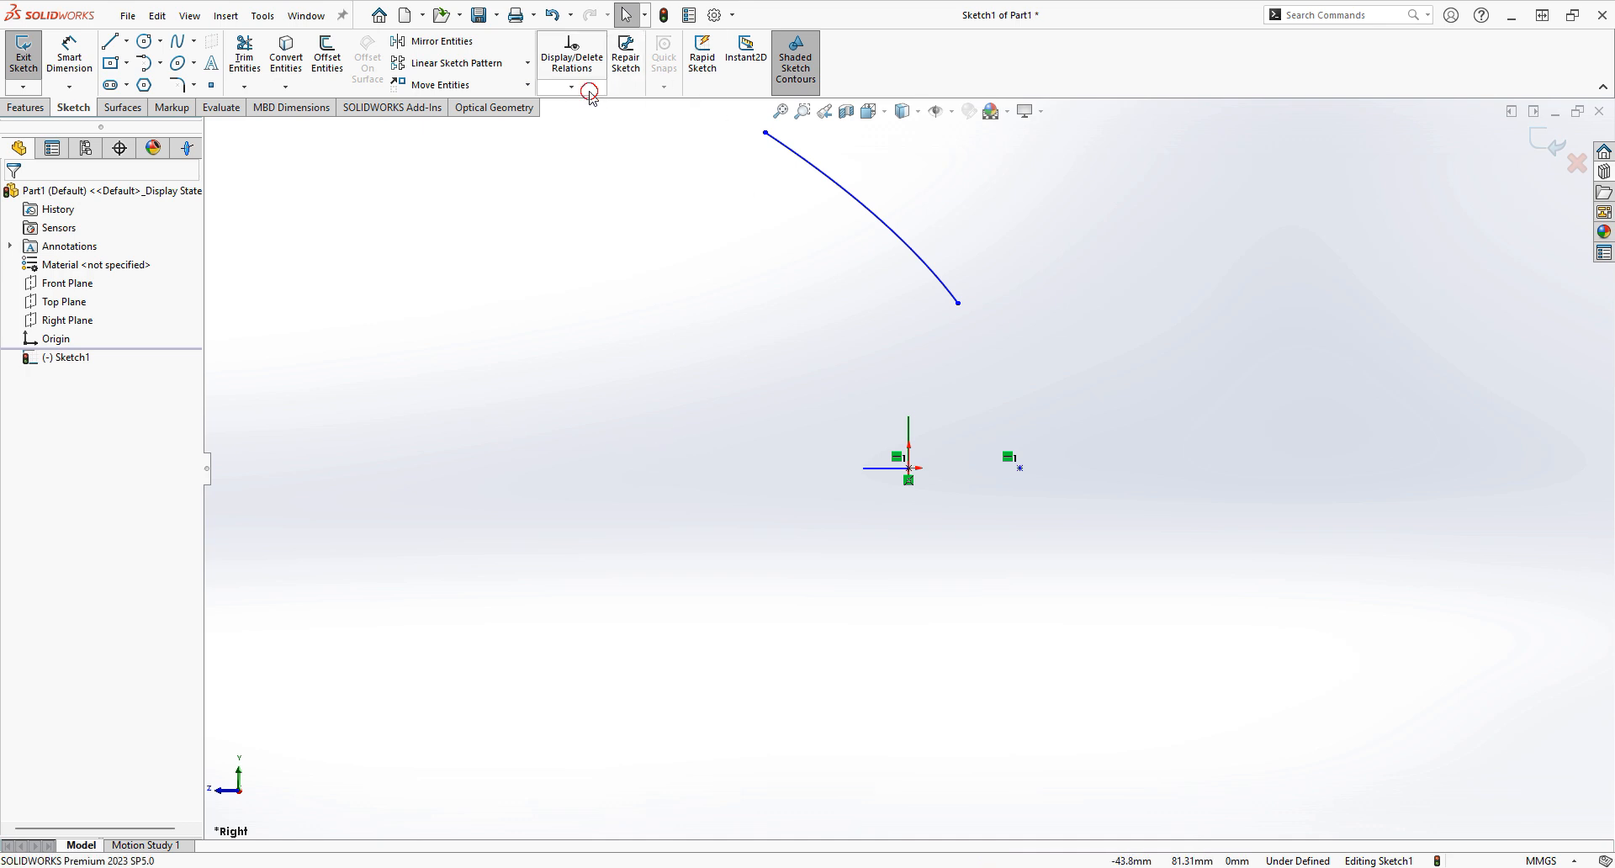
left_click(599, 127)
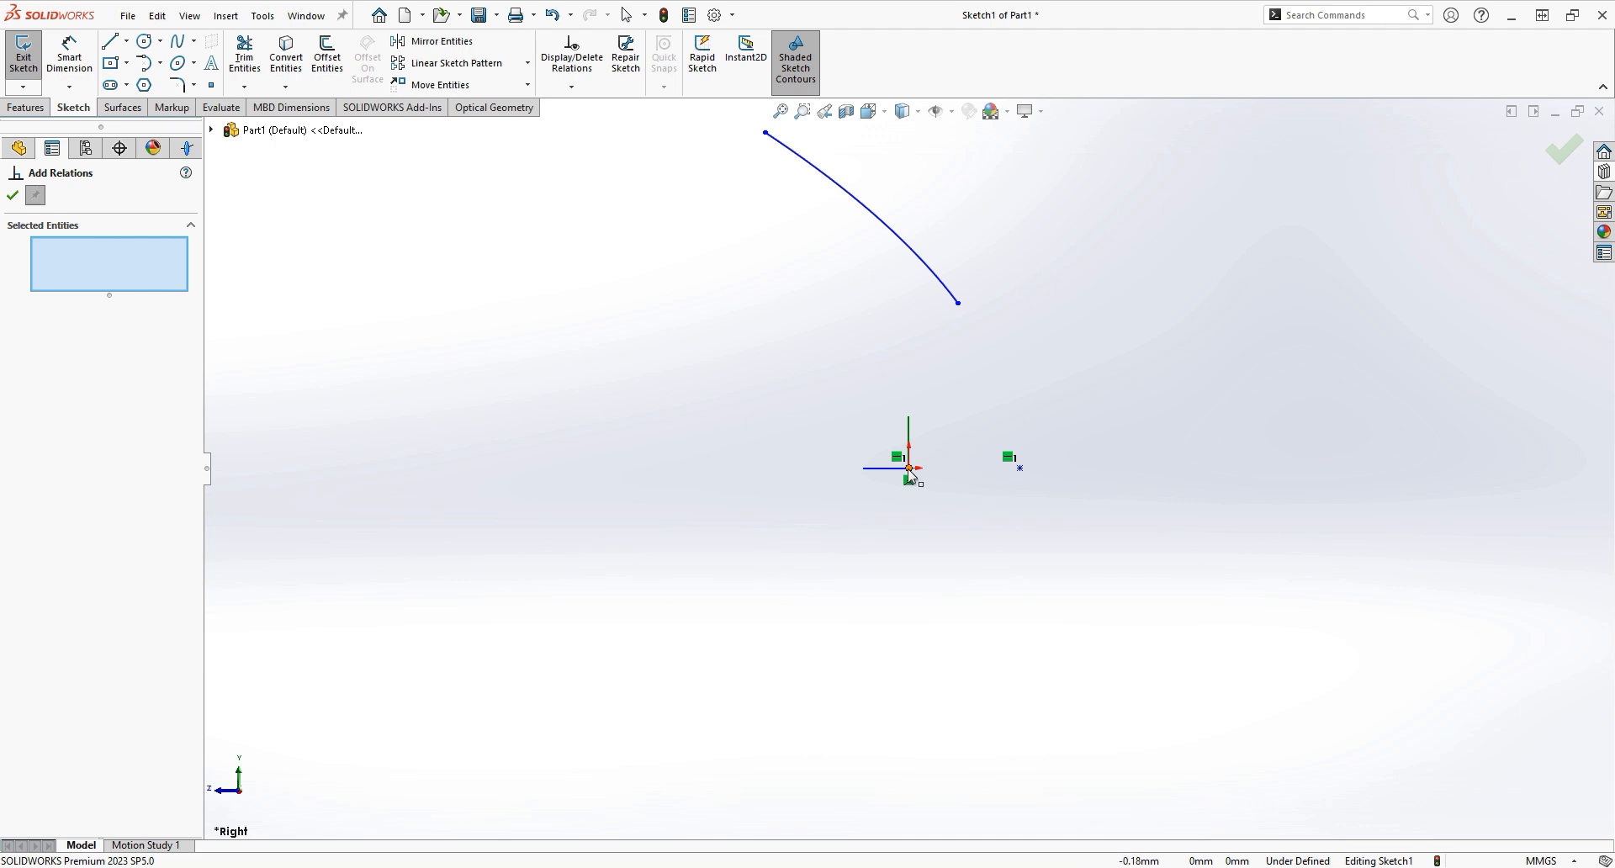
left_click(909, 468)
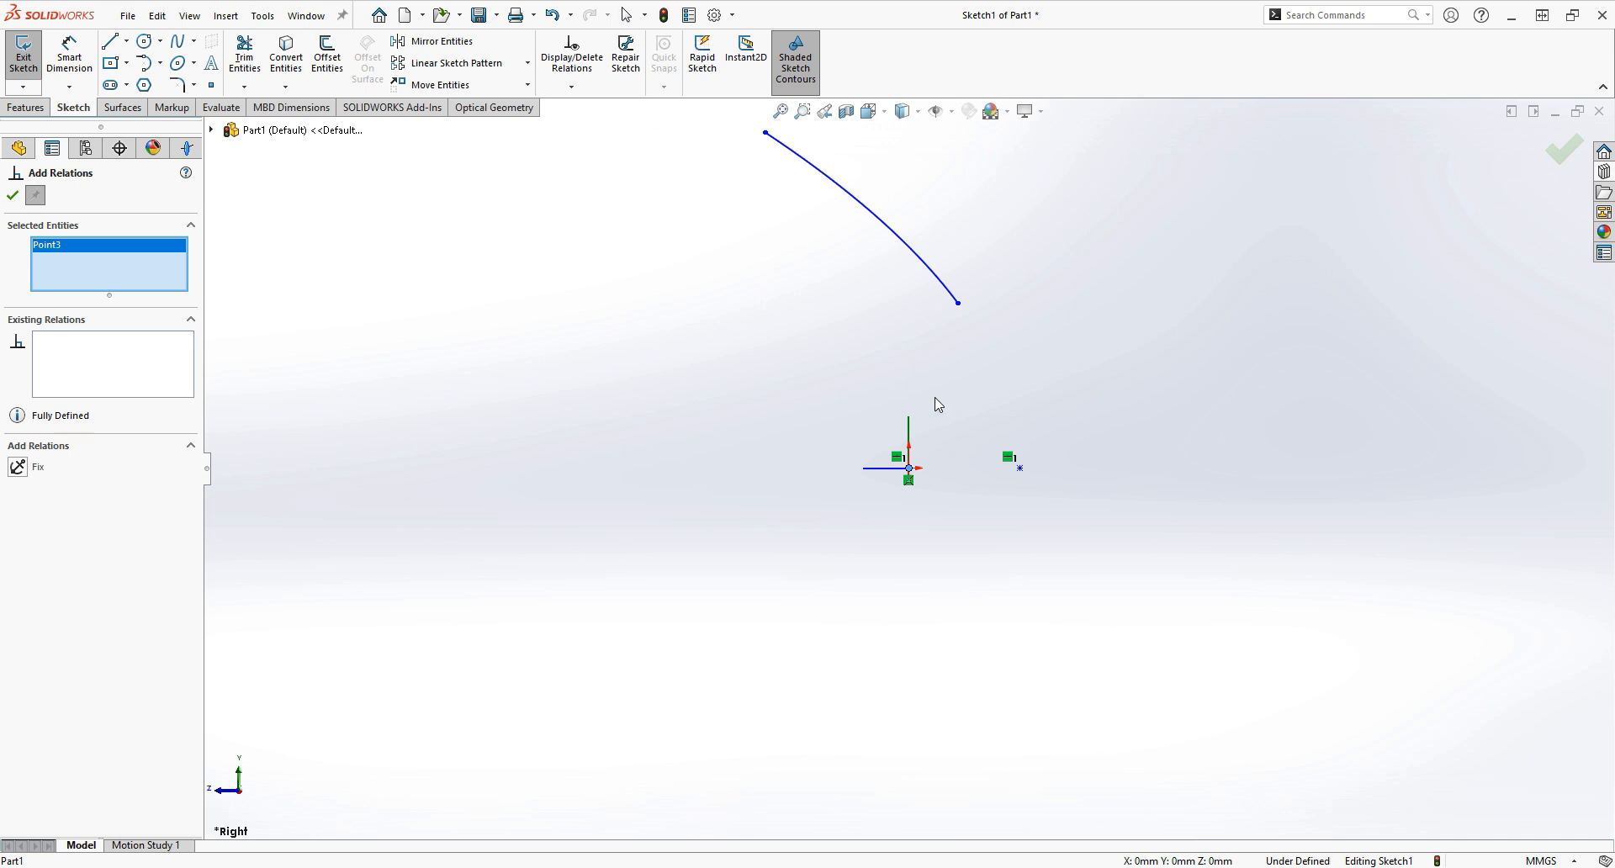
left_click(958, 304)
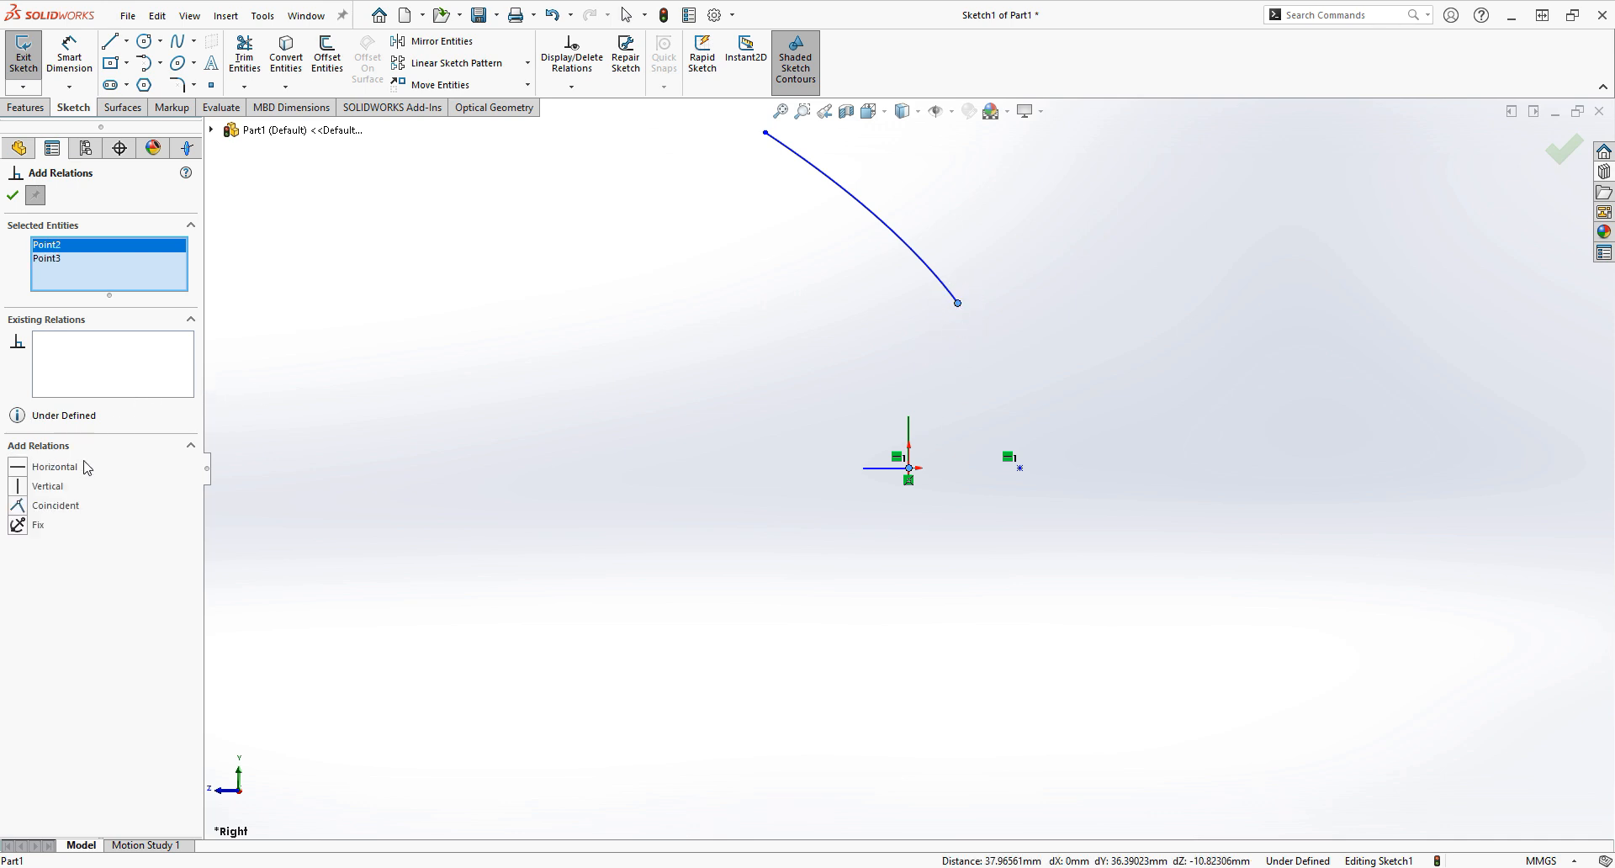
left_click(59, 487)
left_click(12, 196)
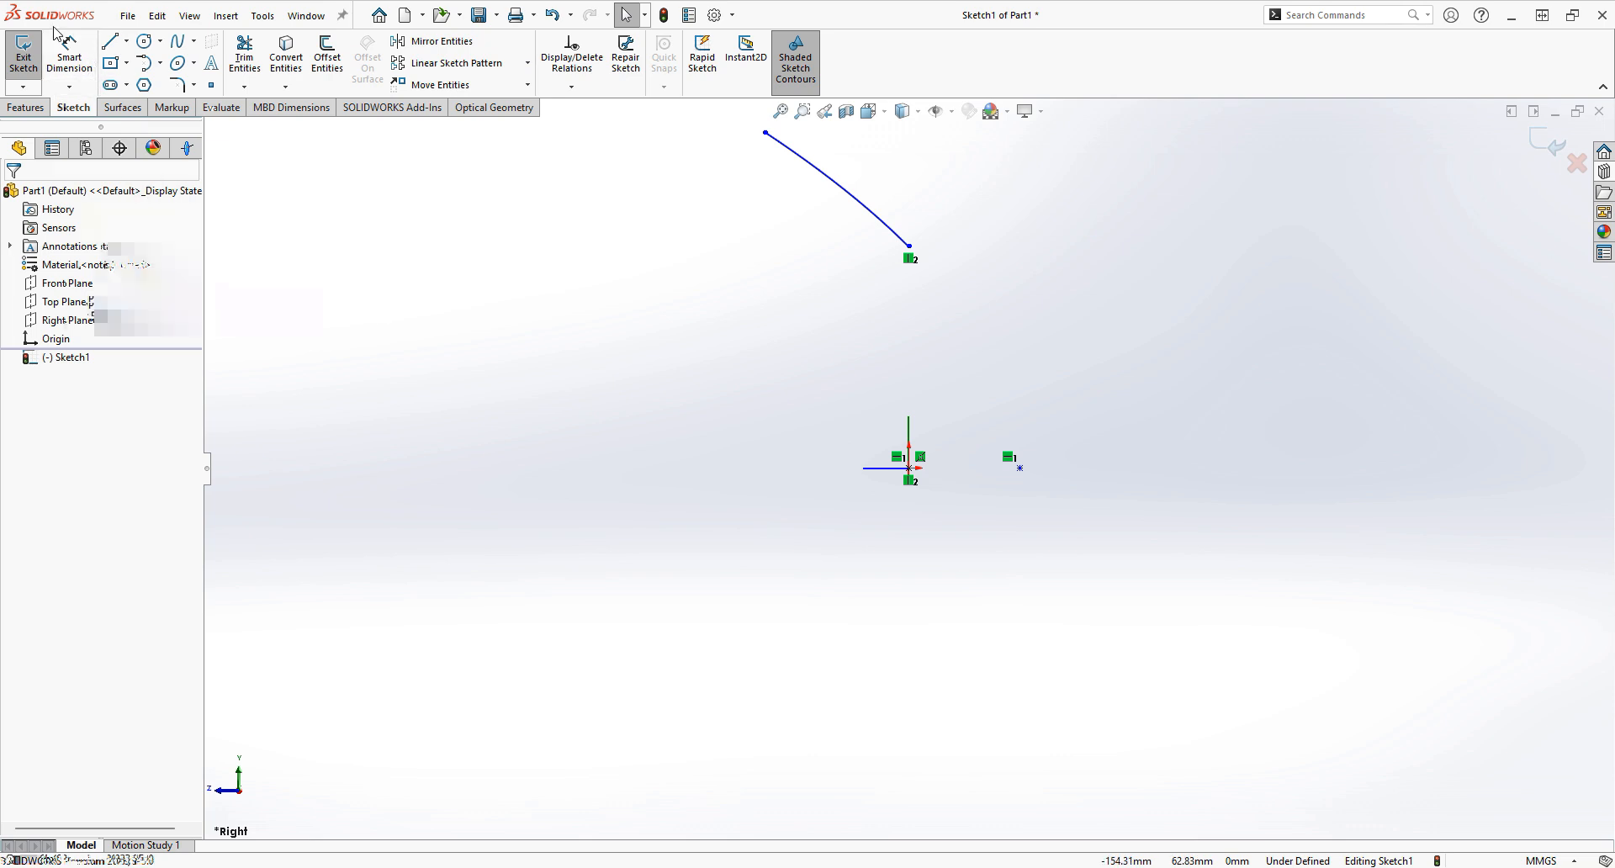
Dimension the distance between the parabola's focus and vertex as 2 mm
left_click(74, 52)
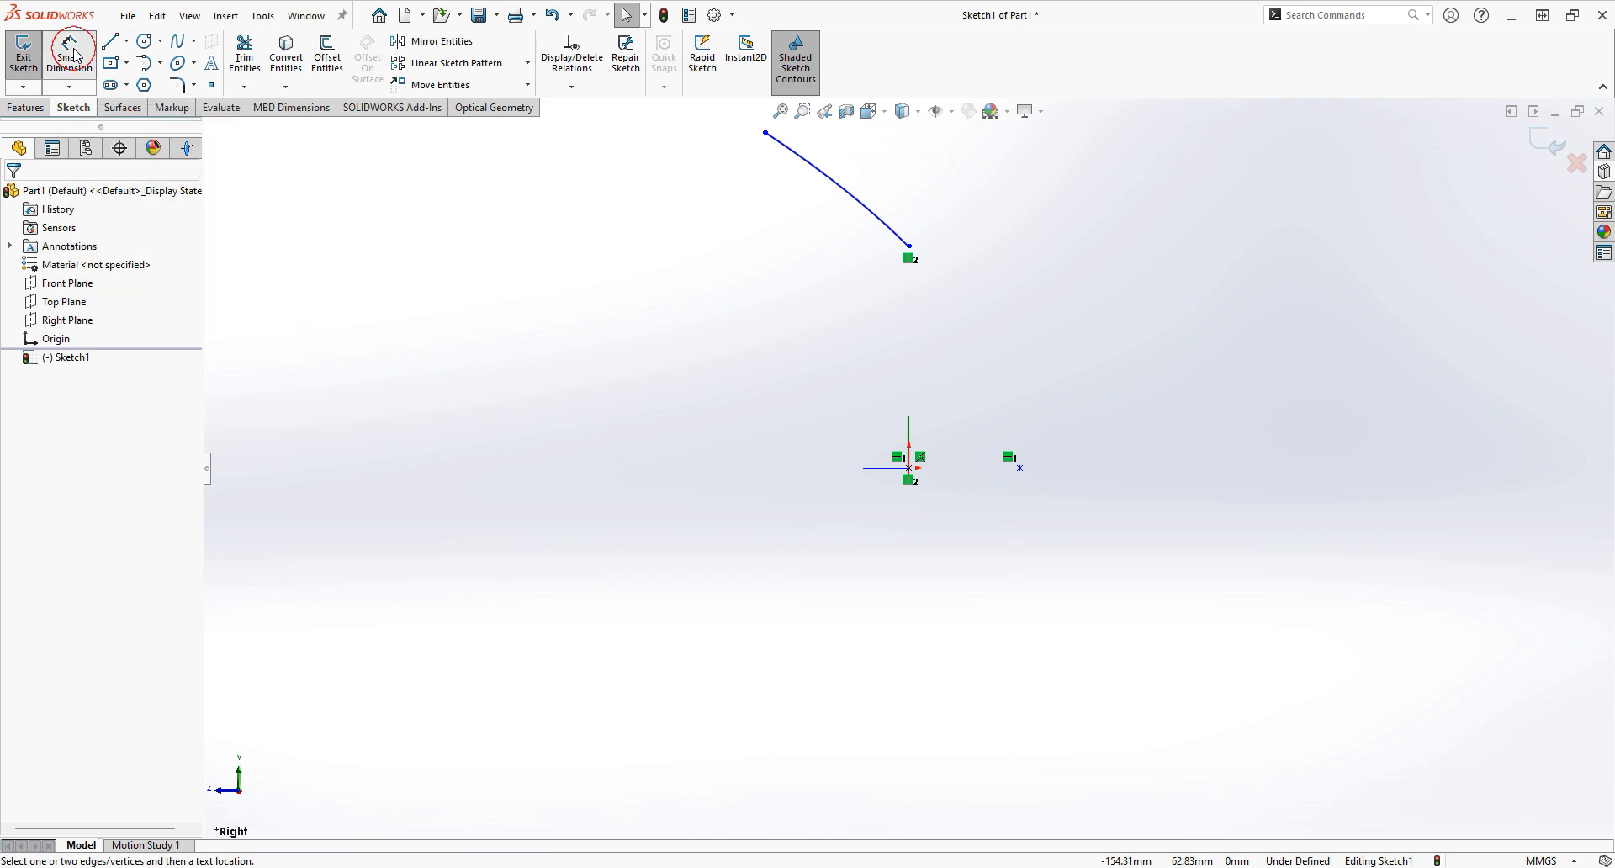
left_click(909, 469)
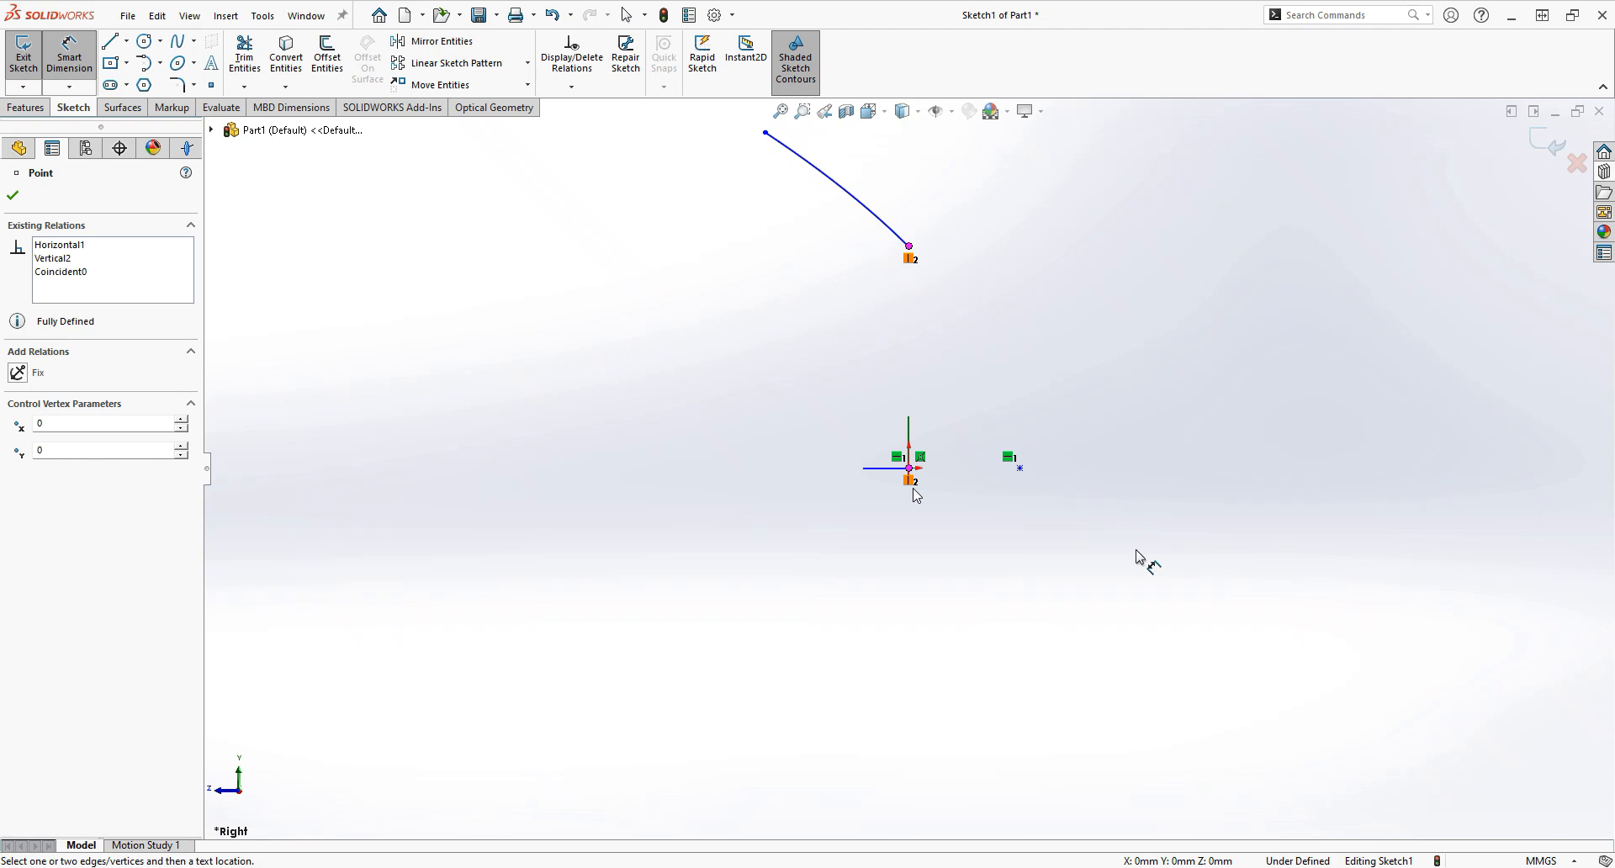
left_click(1019, 470)
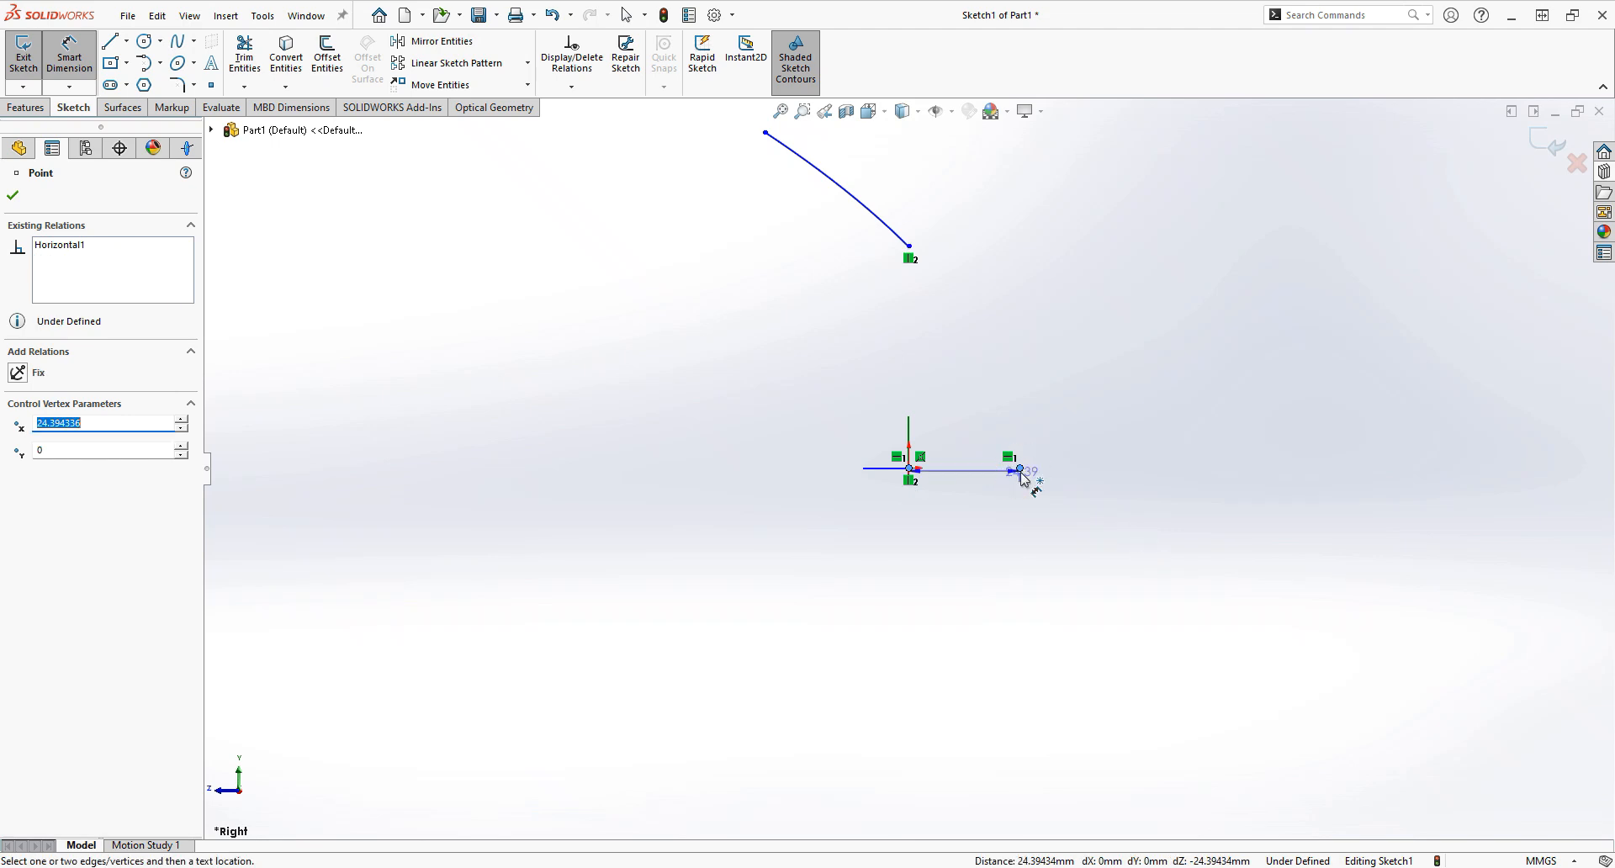
left_click(966, 570)
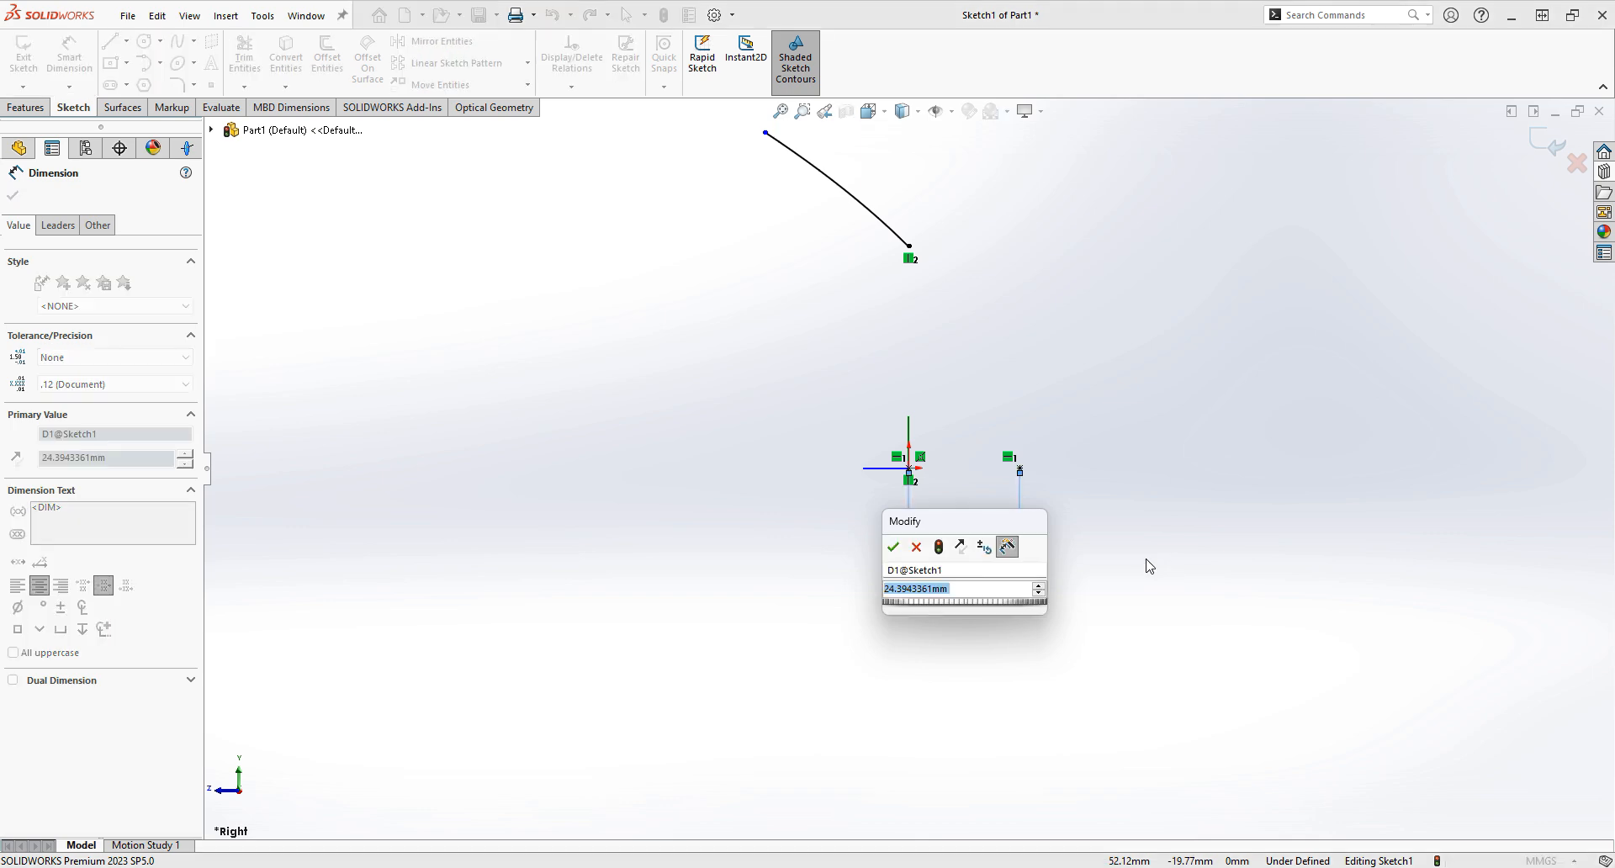
type("2")
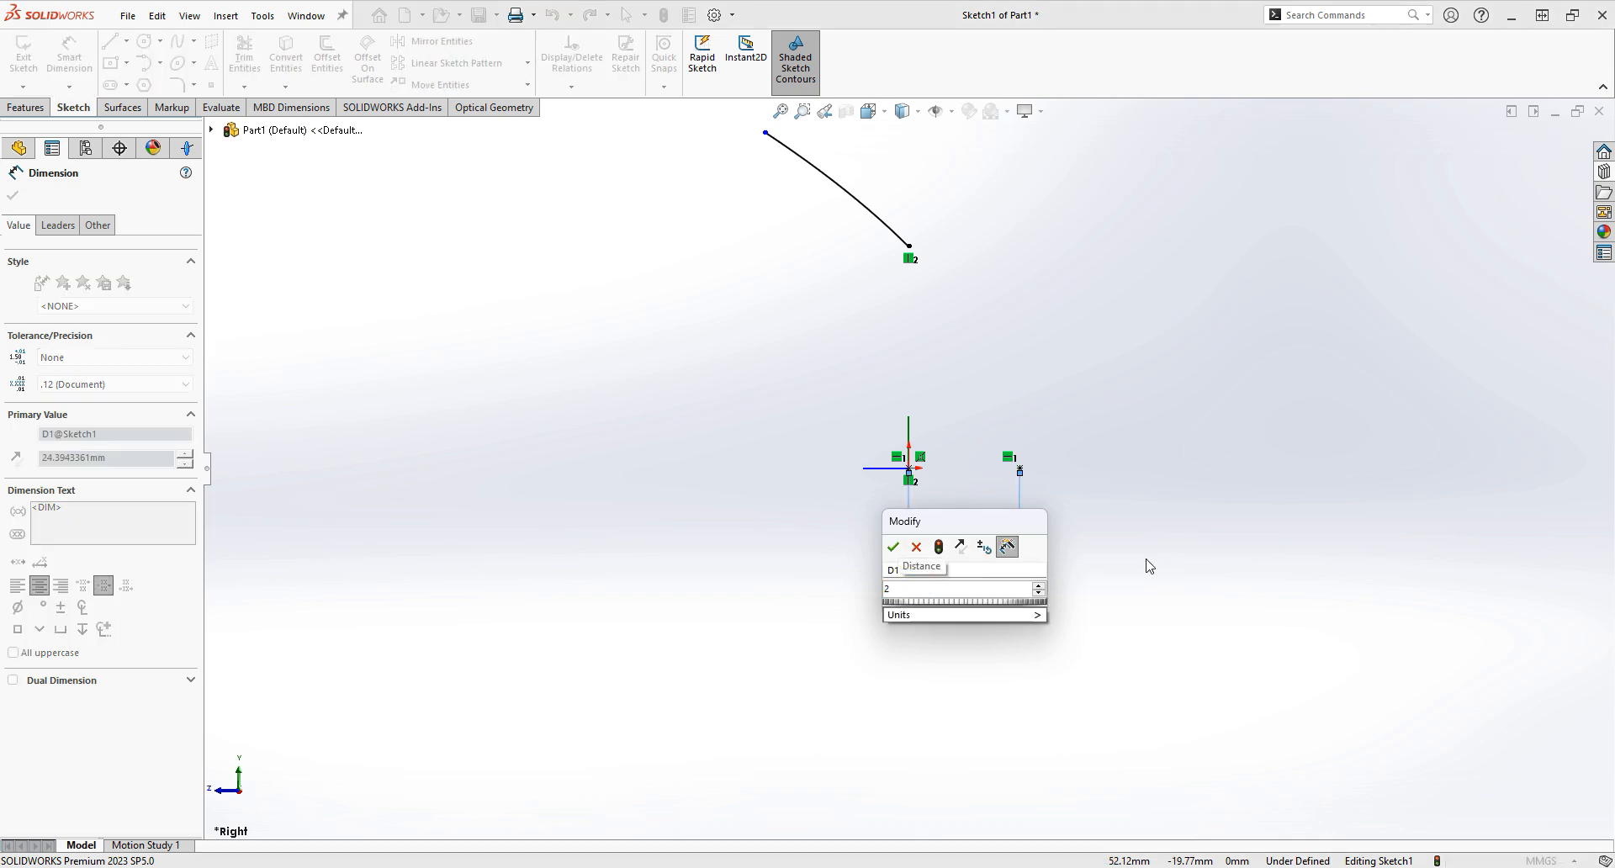
key("Return")
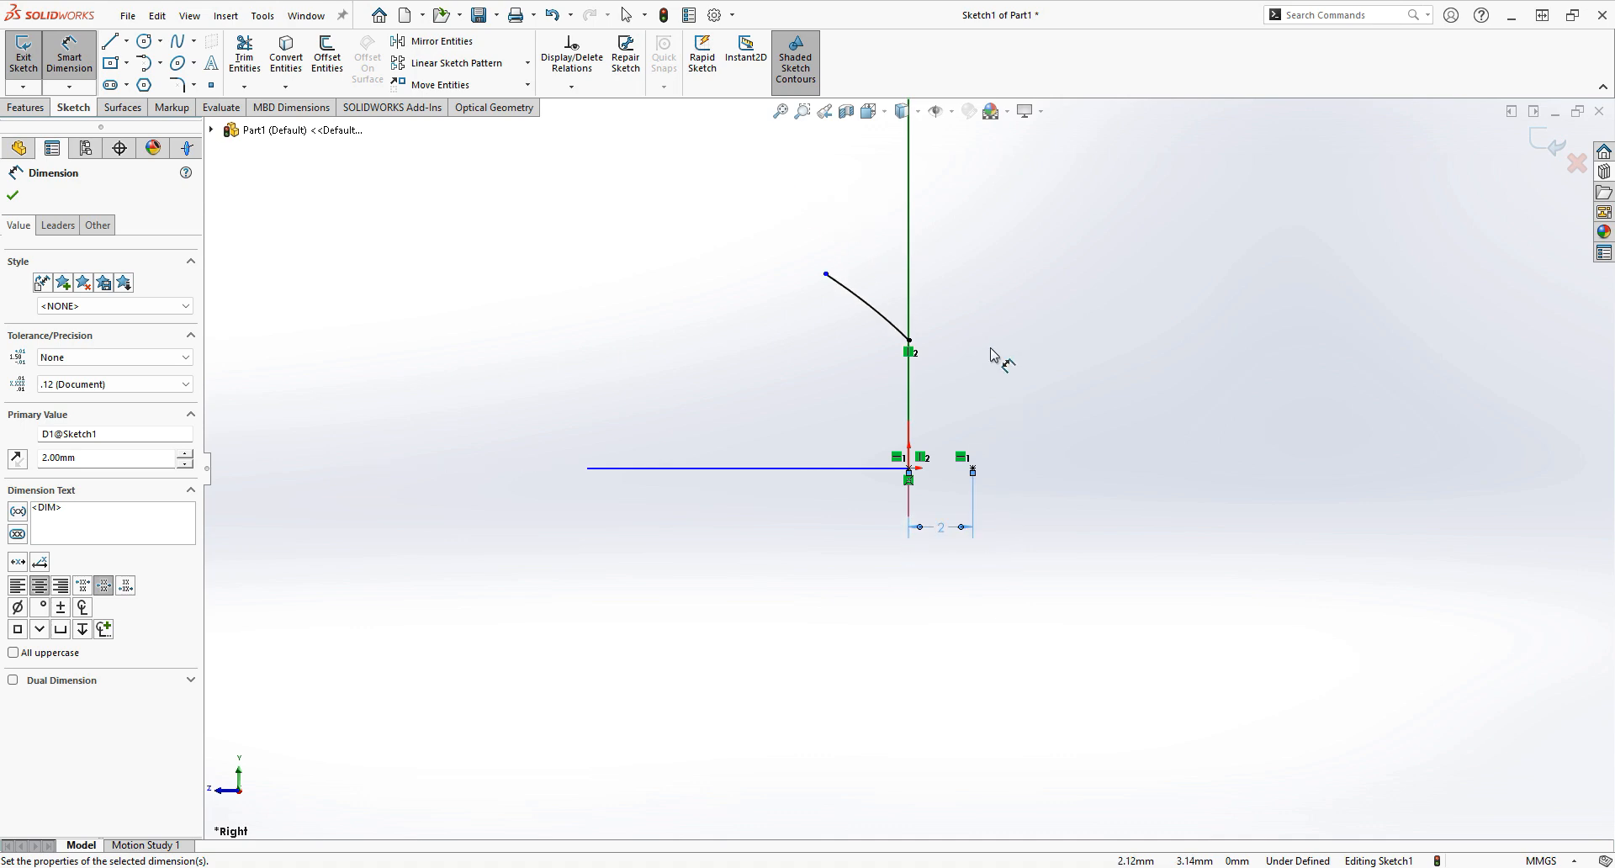
scroll(989, 347, "down", 1)
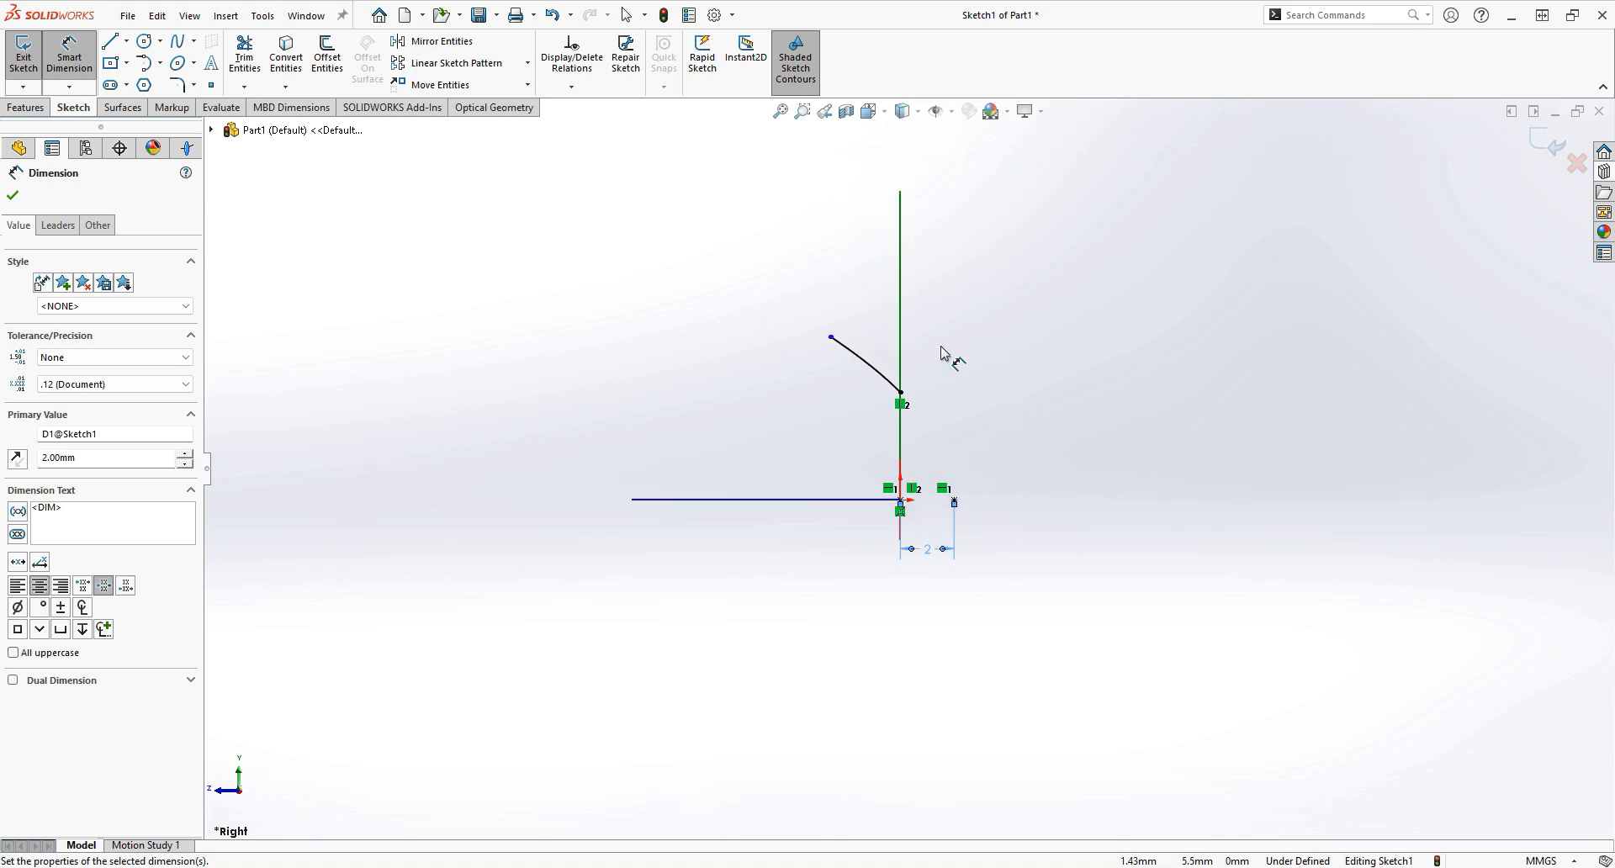
left_click(12, 196)
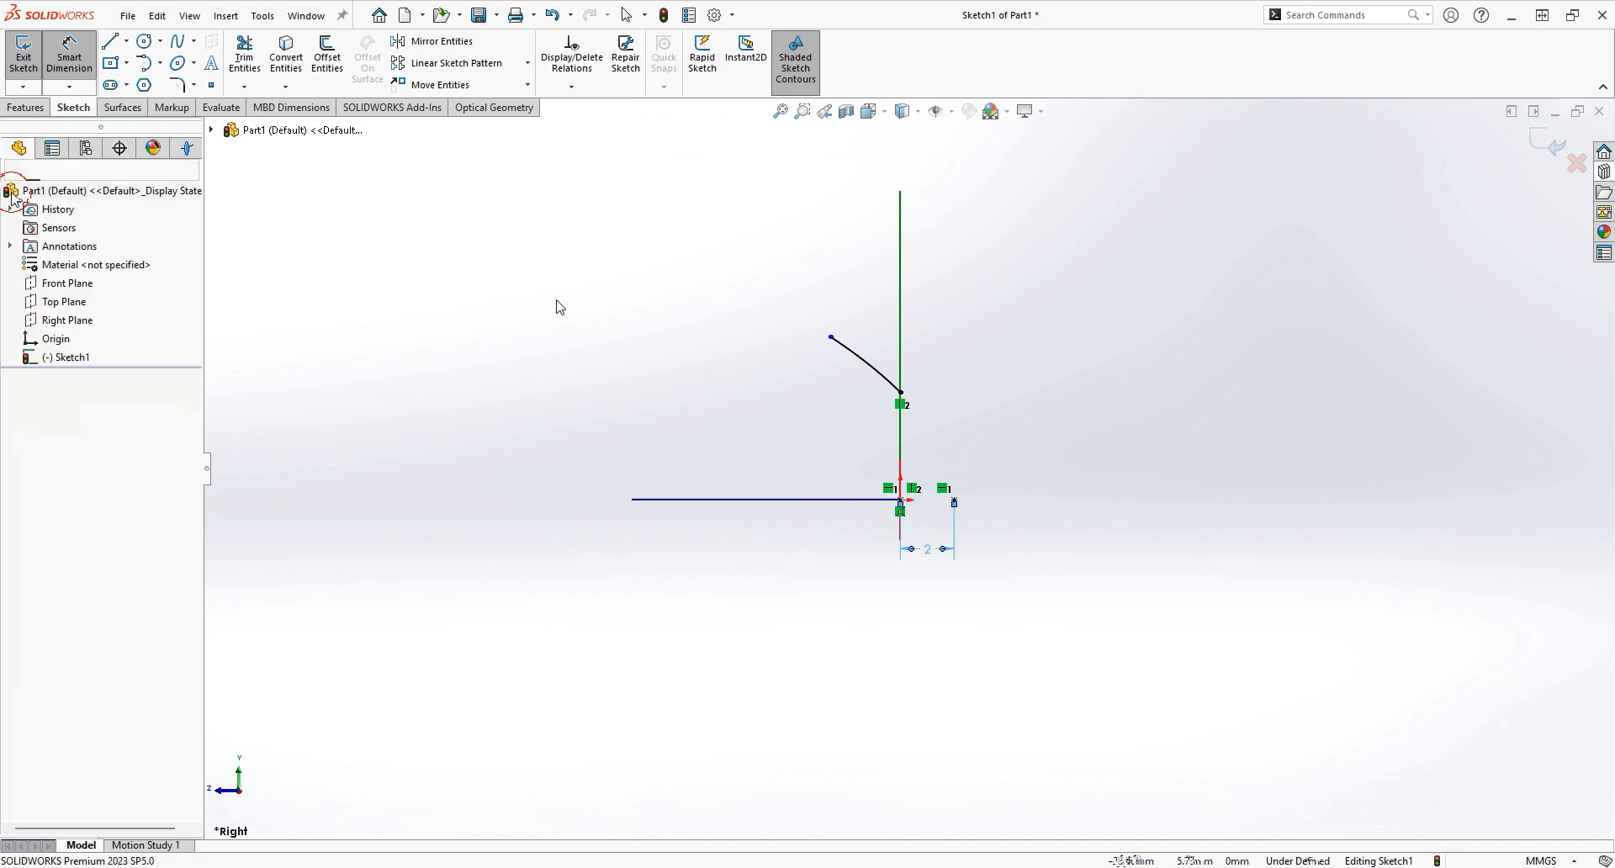
Dimension the horizontal distance between the two endpoints of the parabolic arc as 75 mm
left_click(74, 60)
left_click(76, 57)
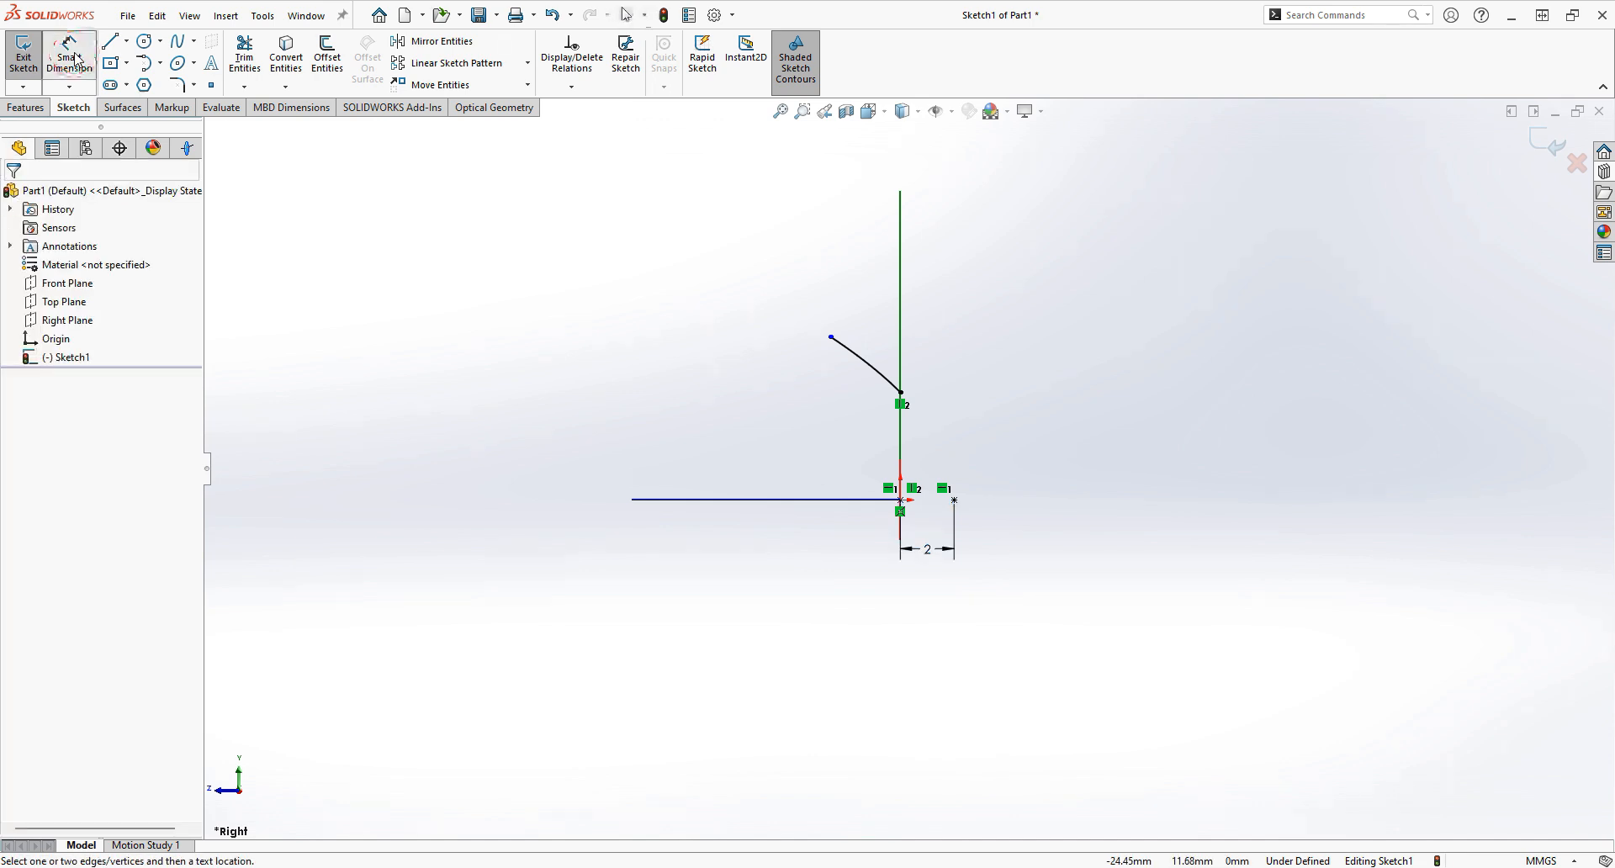
left_click(901, 393)
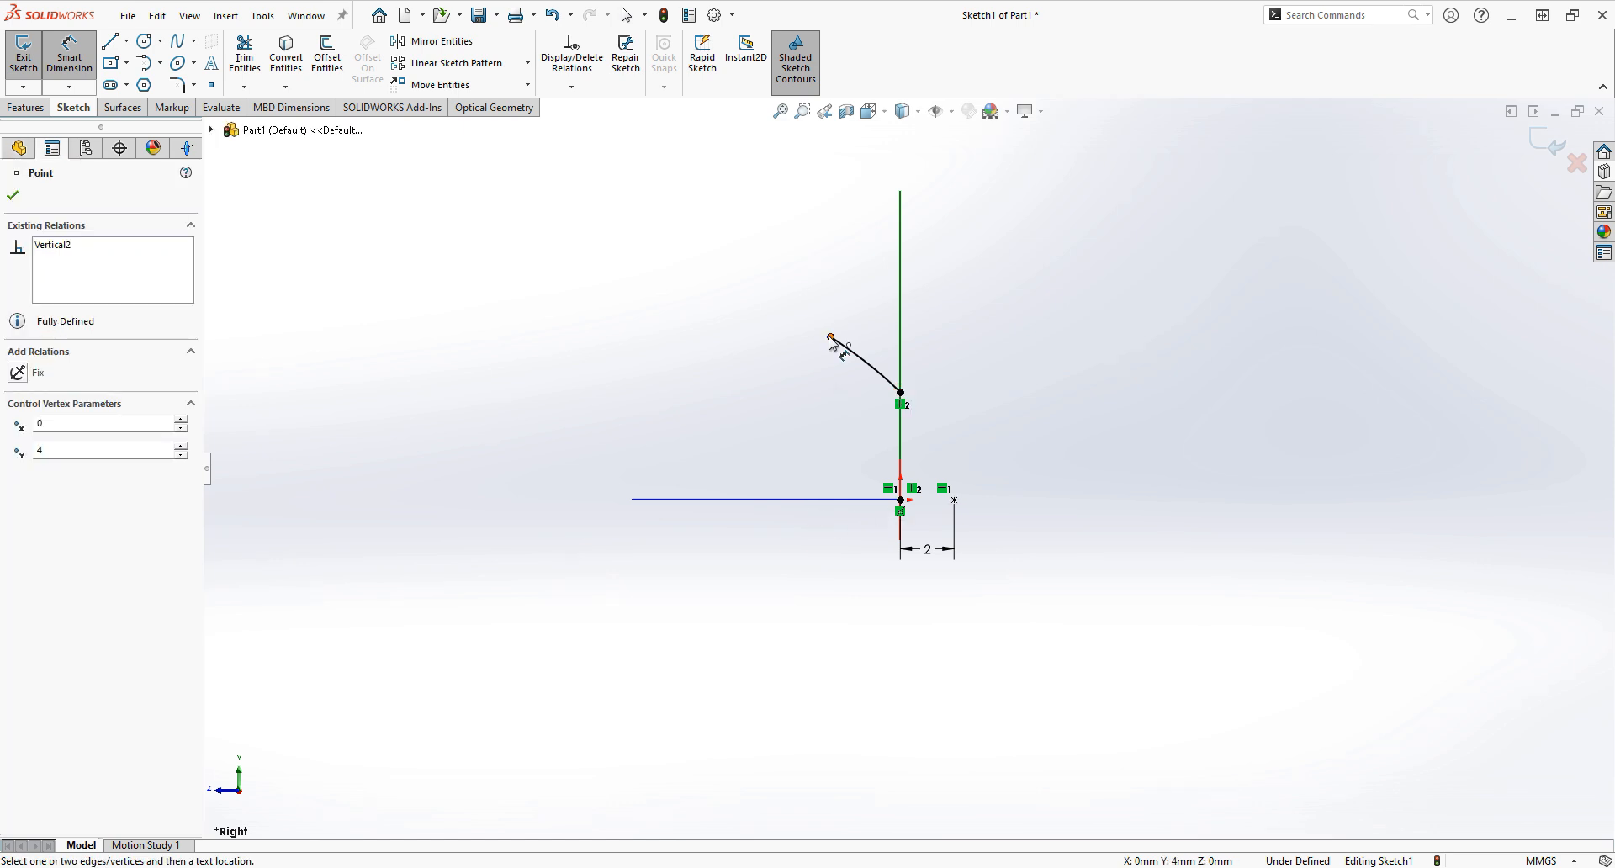
left_click(830, 339)
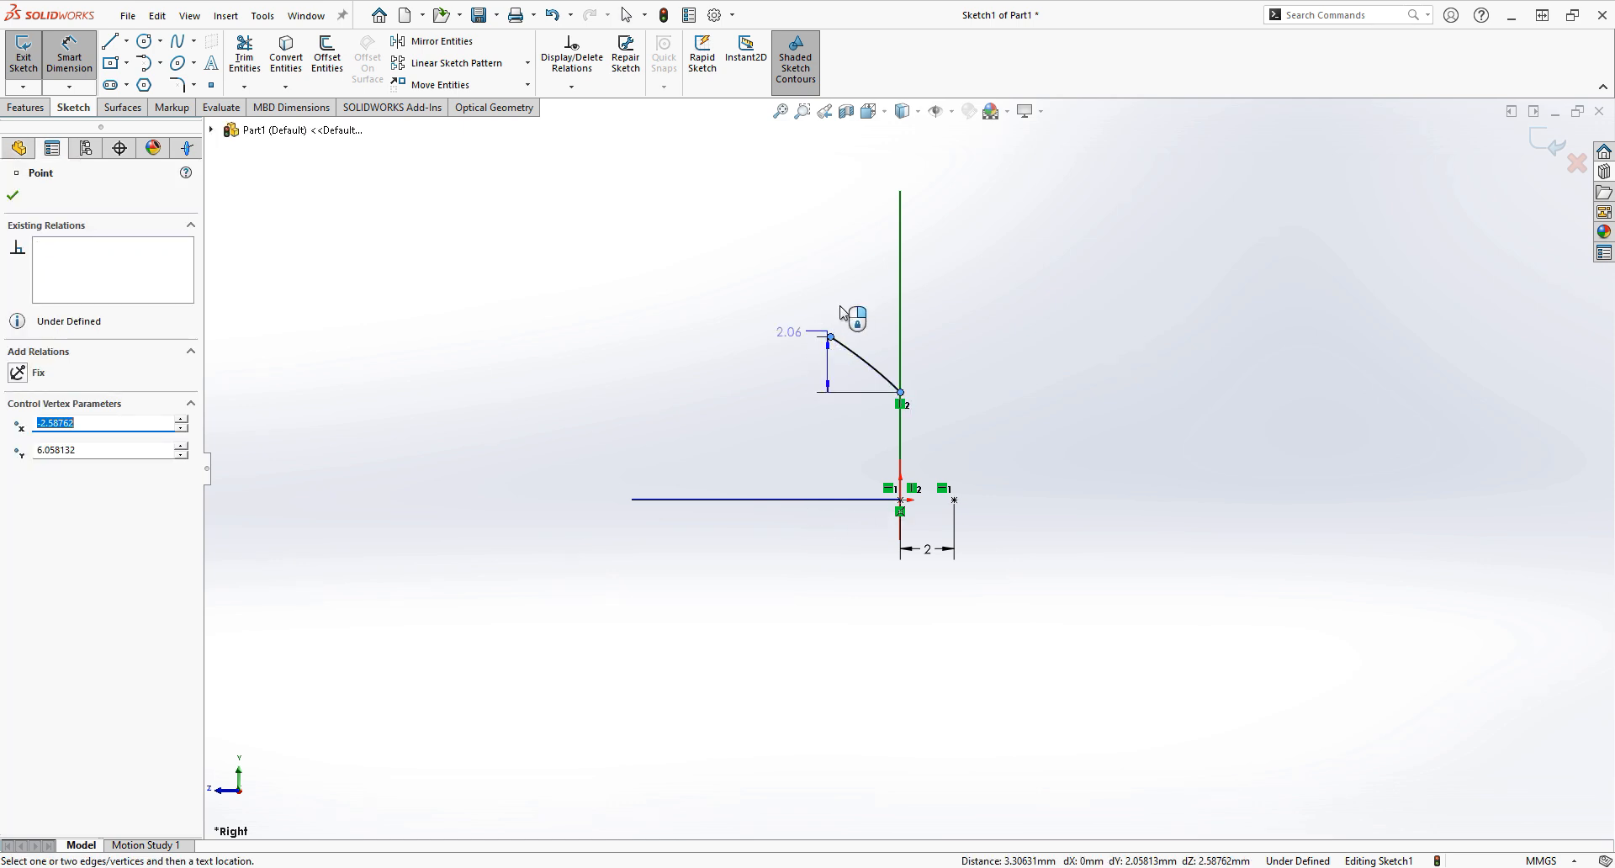
left_click(853, 243)
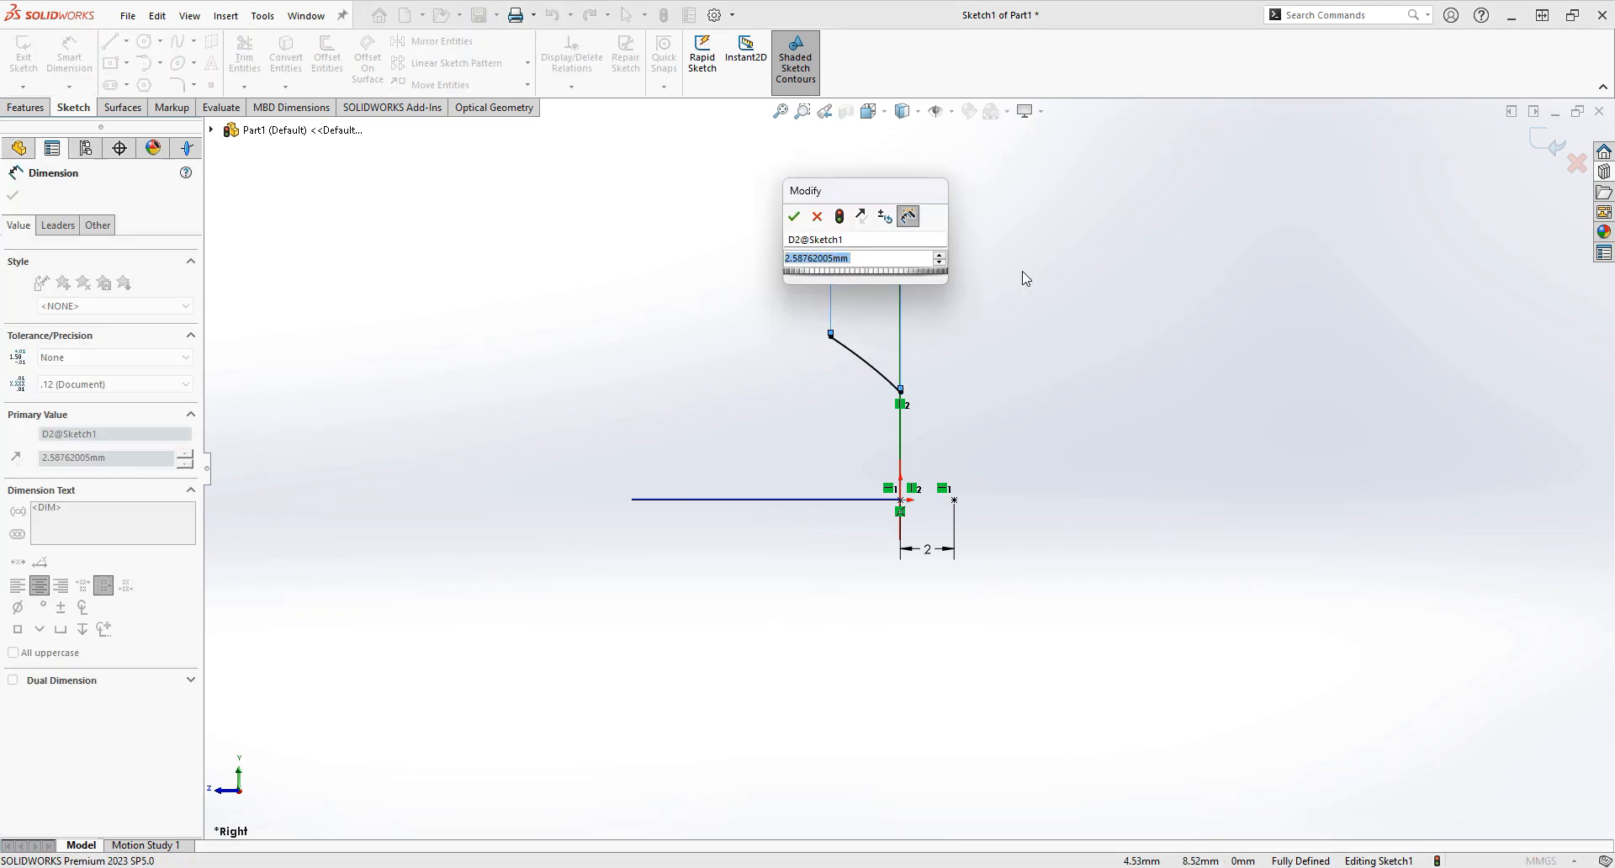
type("25")
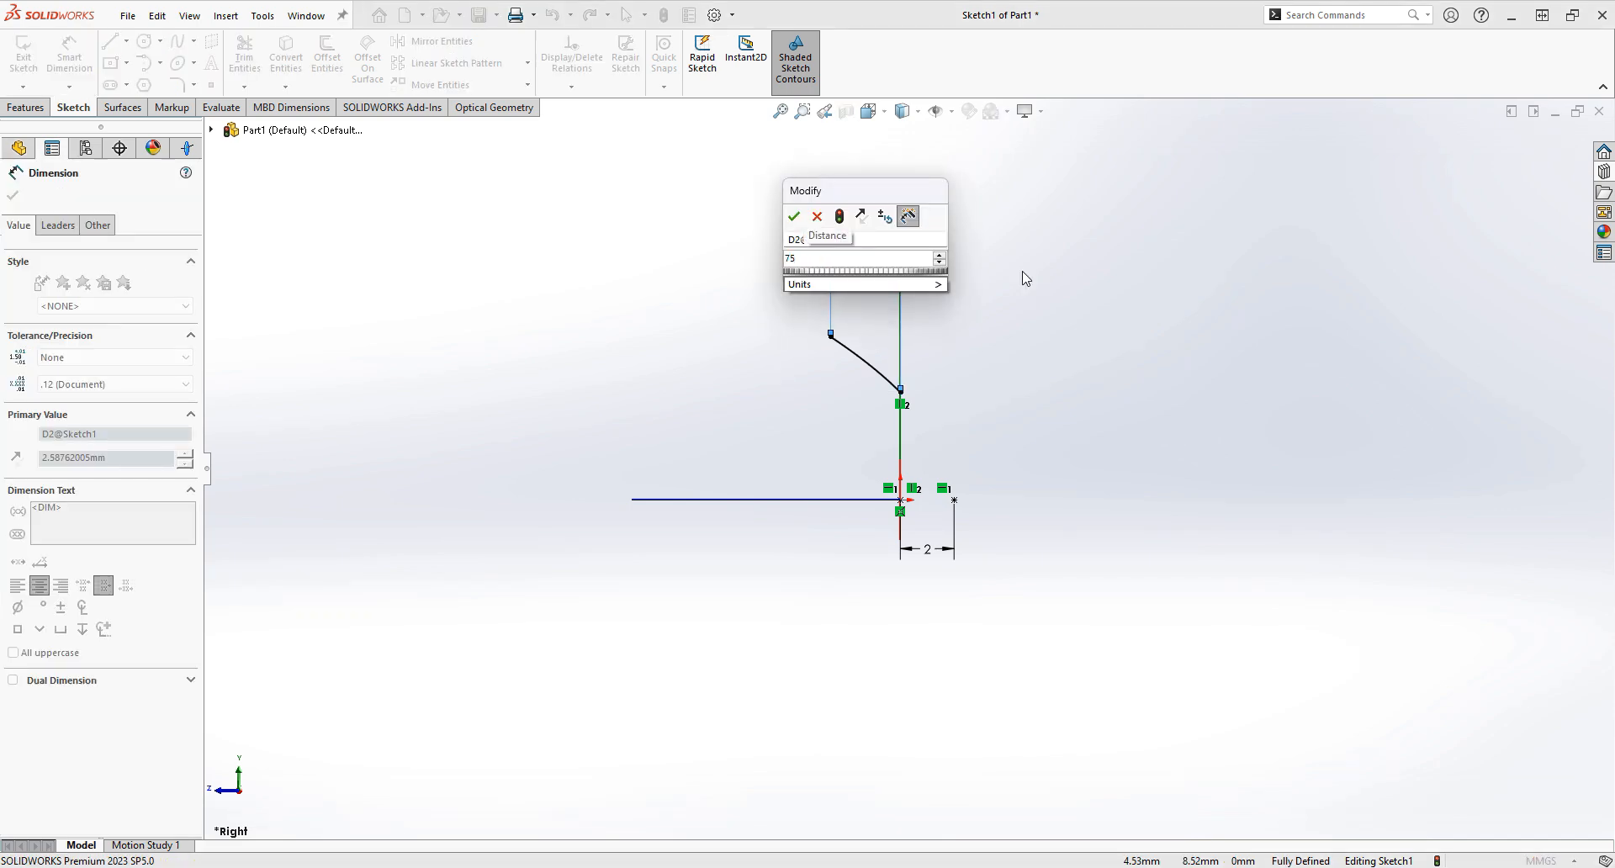
key("Return")
scroll(1026, 279, "up", 2)
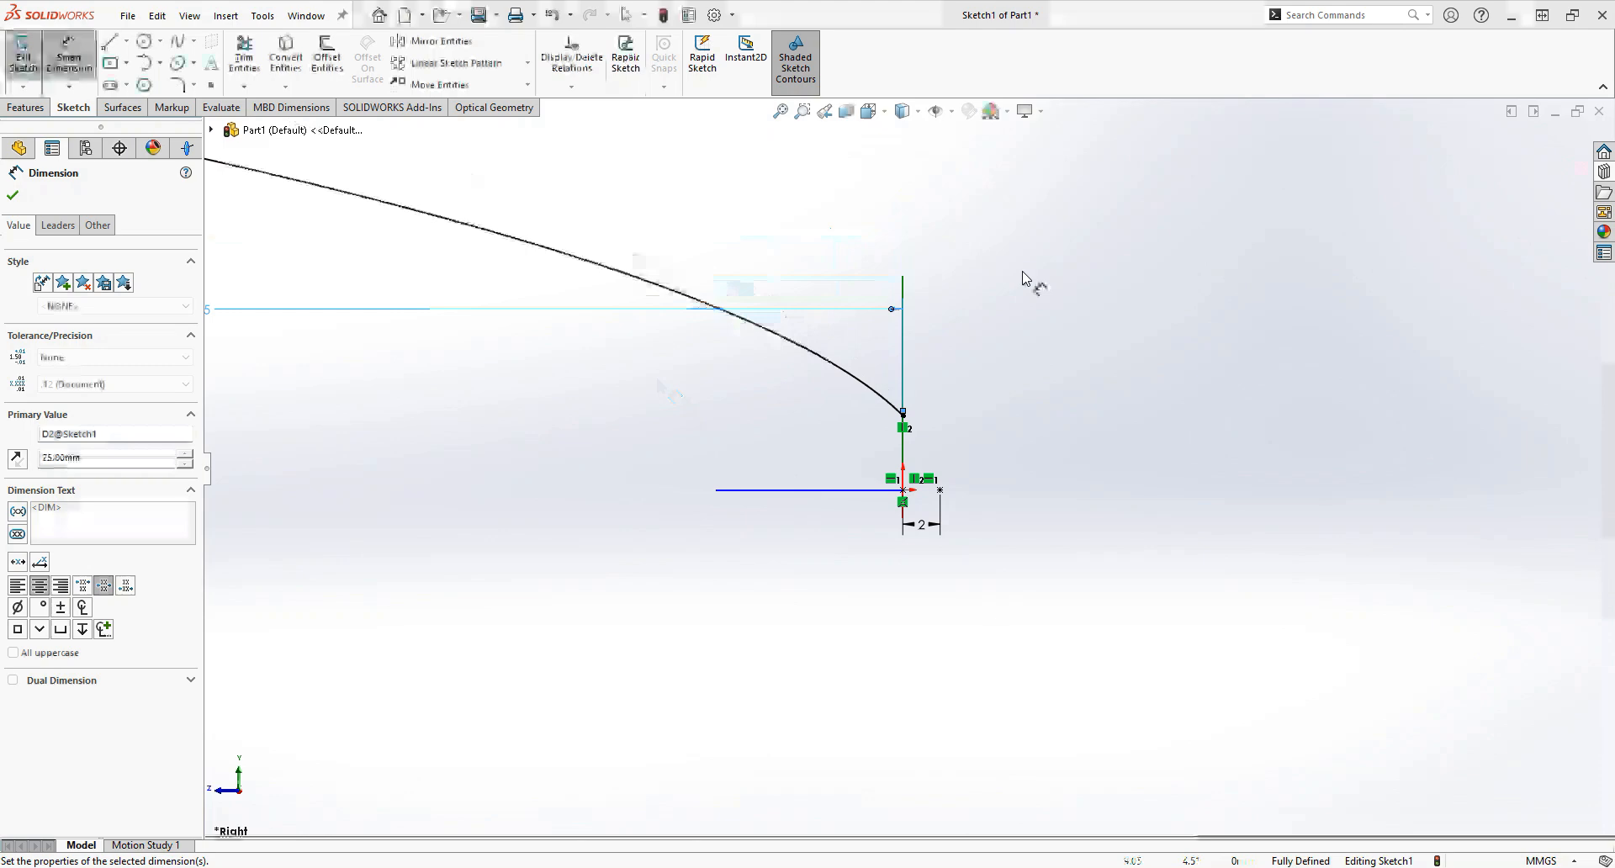
scroll(1022, 272, "up", 6)
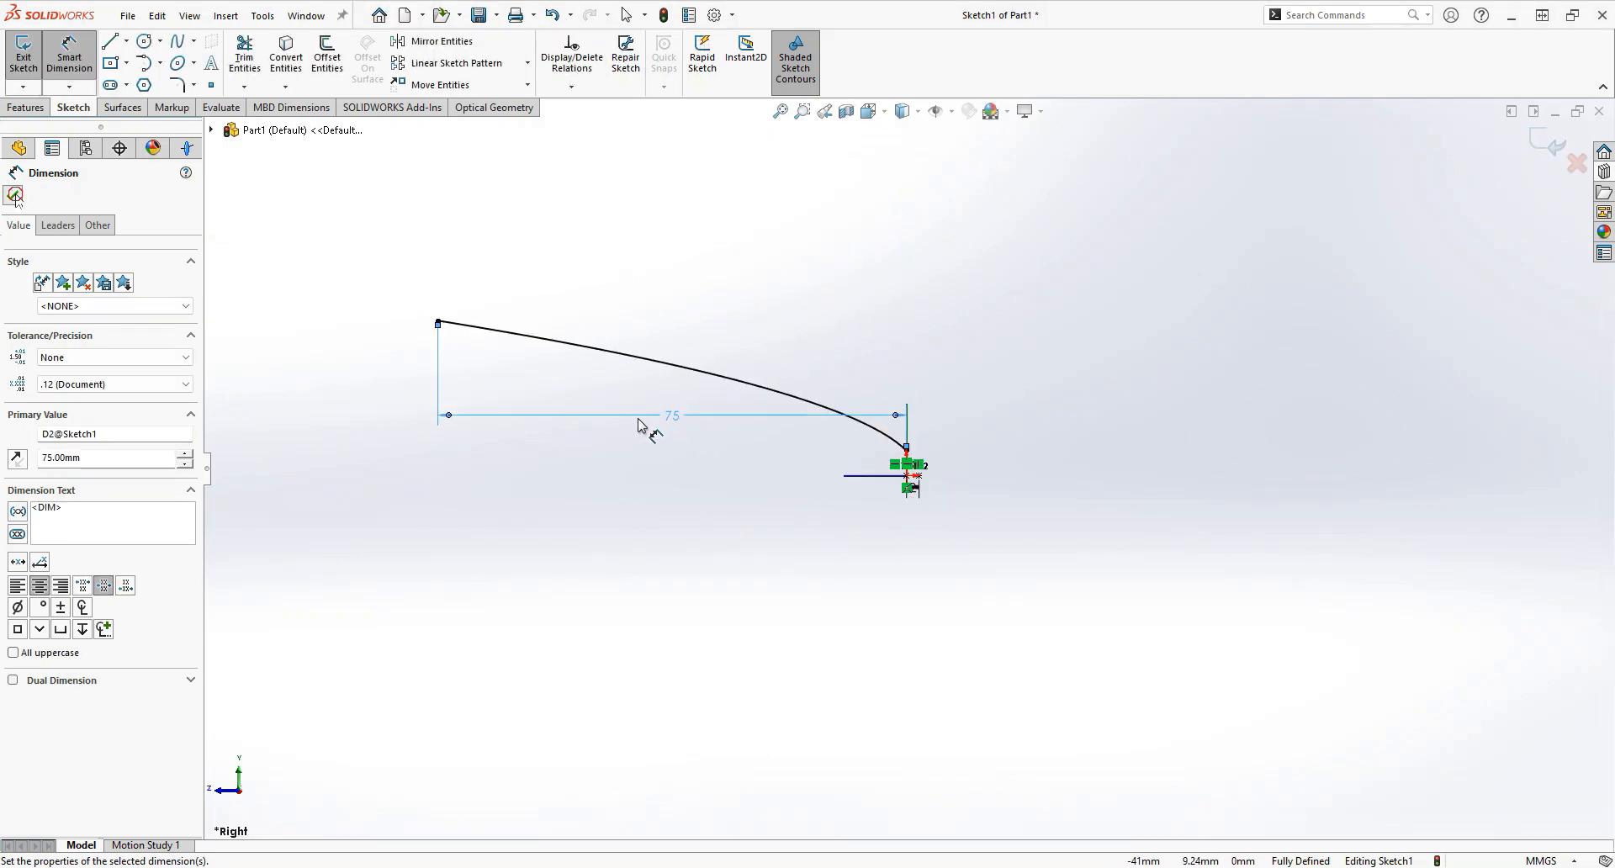
left_click(13, 195)
Reposition the 75 mm dimension above the curve and the 2 mm dimension farther below the origin
left_click_drag(639, 424, 658, 289)
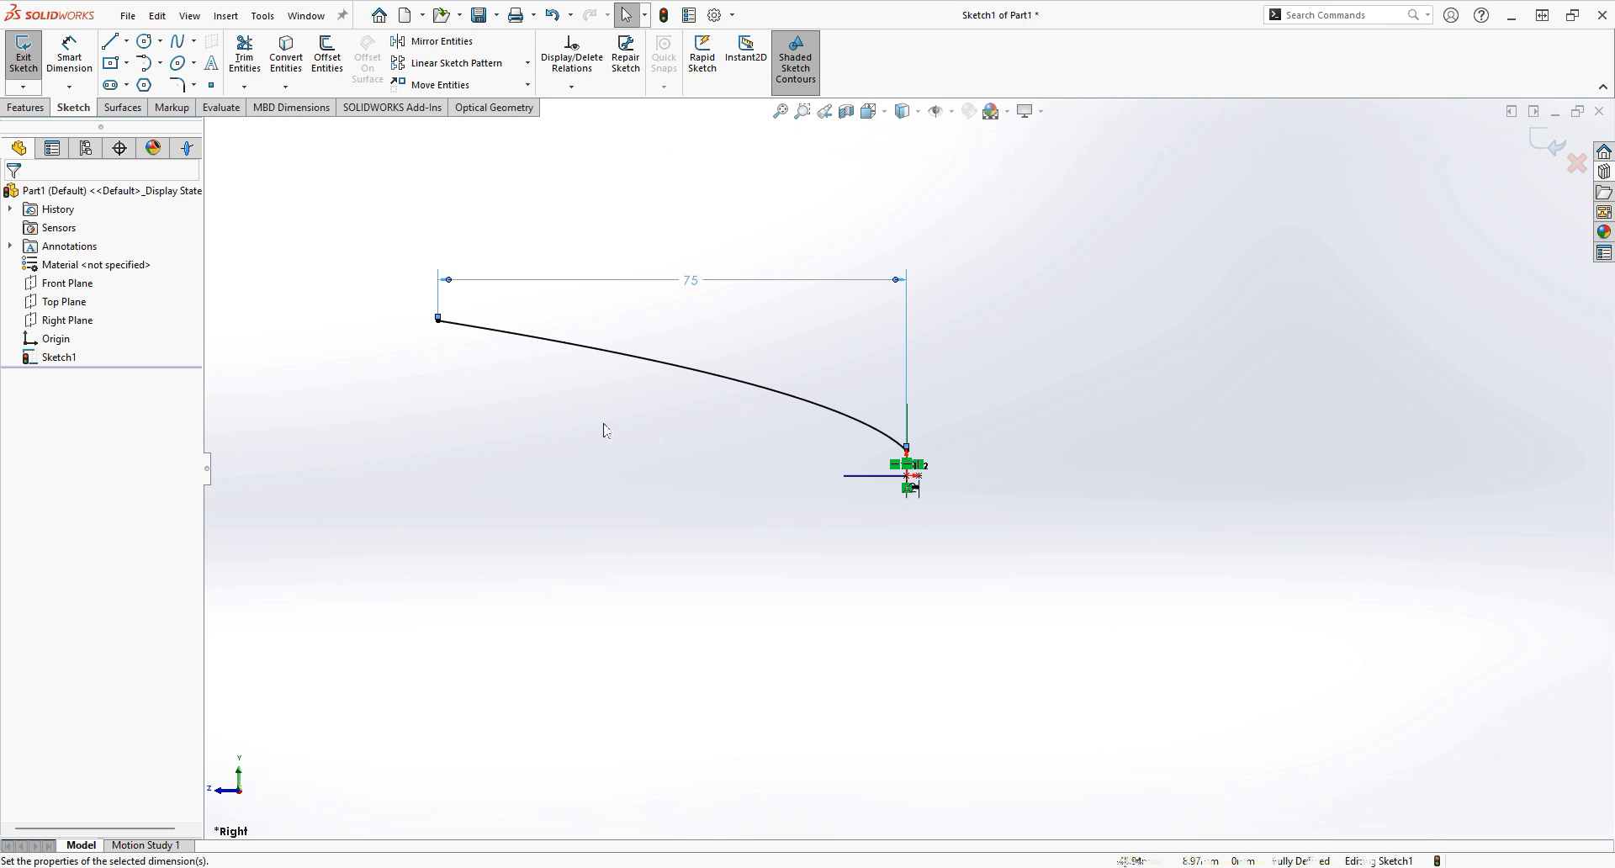
left_click(530, 413)
scroll(523, 412, "down", 2)
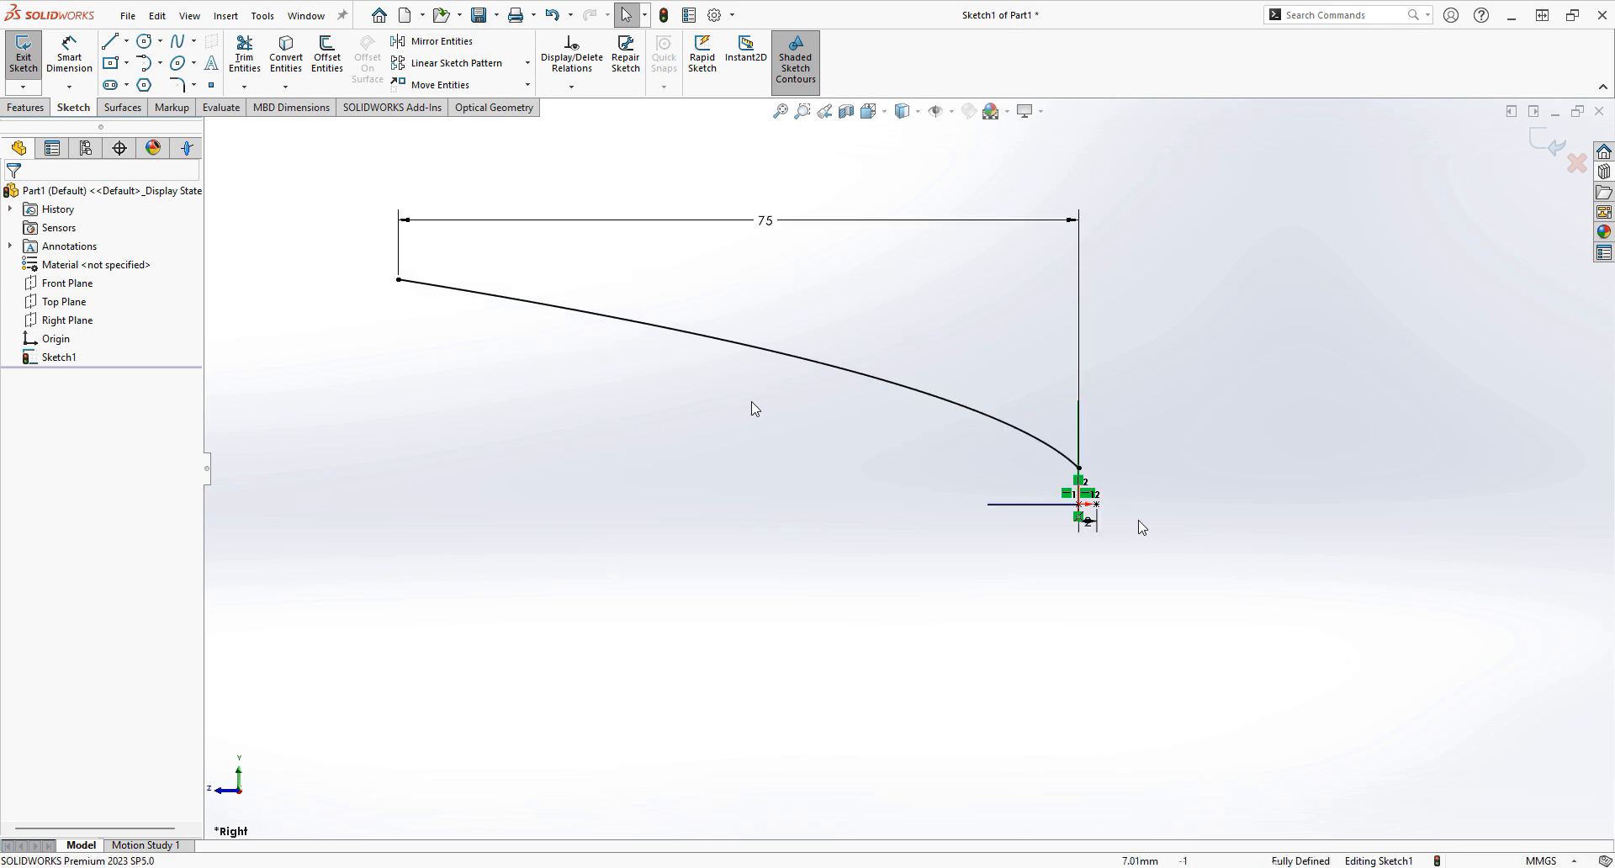
left_click_drag(1089, 522, 1093, 565)
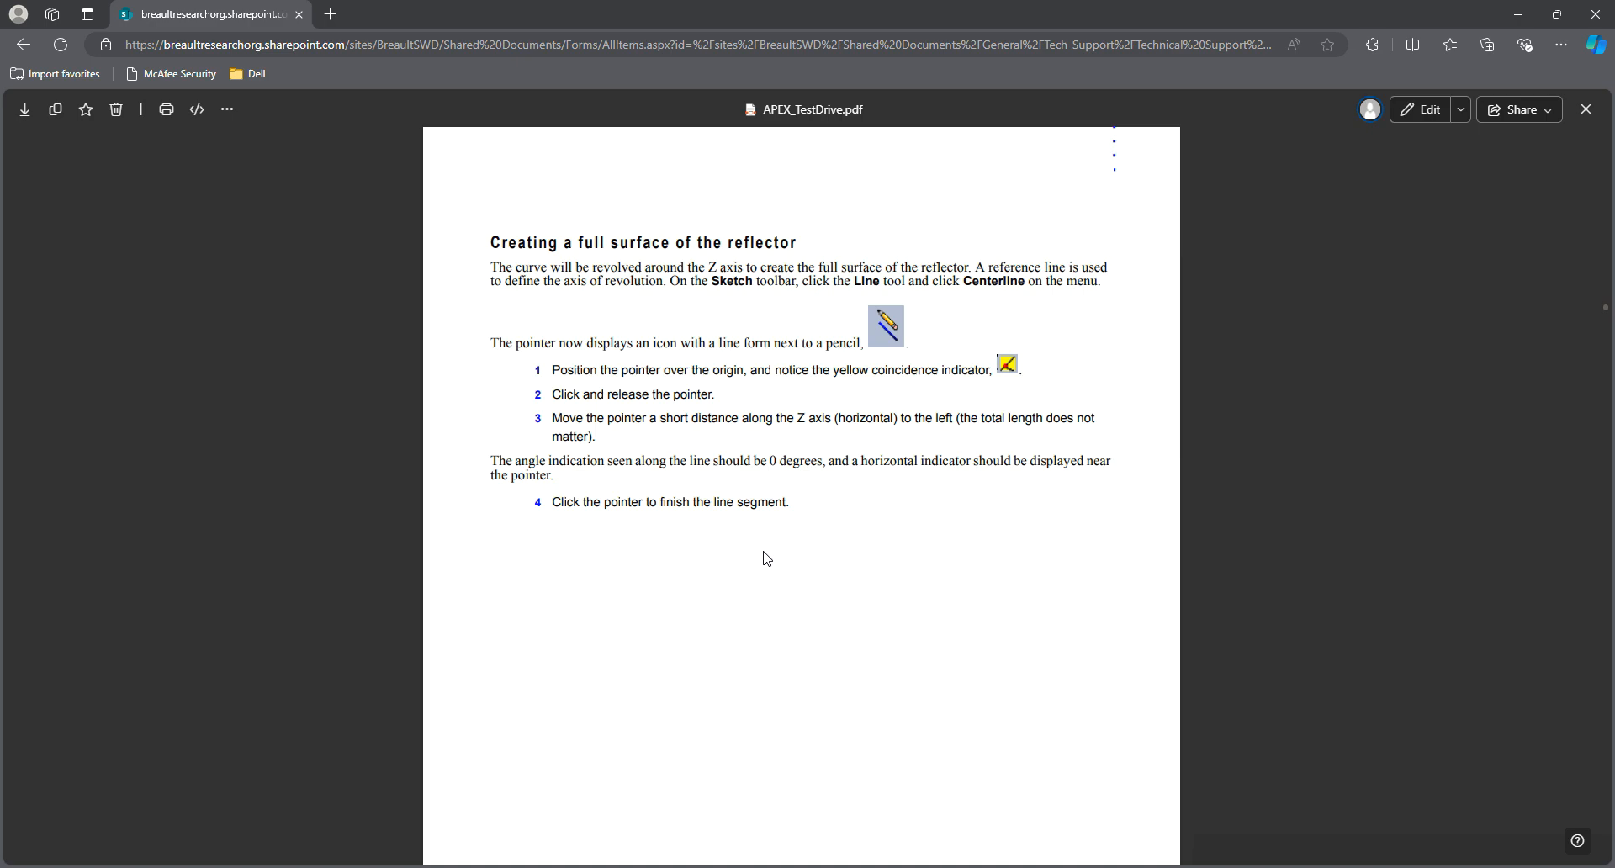
Back in SOLIDWORKS, sketch a horizontal centerline from the origin along the Z axis toward the parabola's open end
key("alt+Tab")
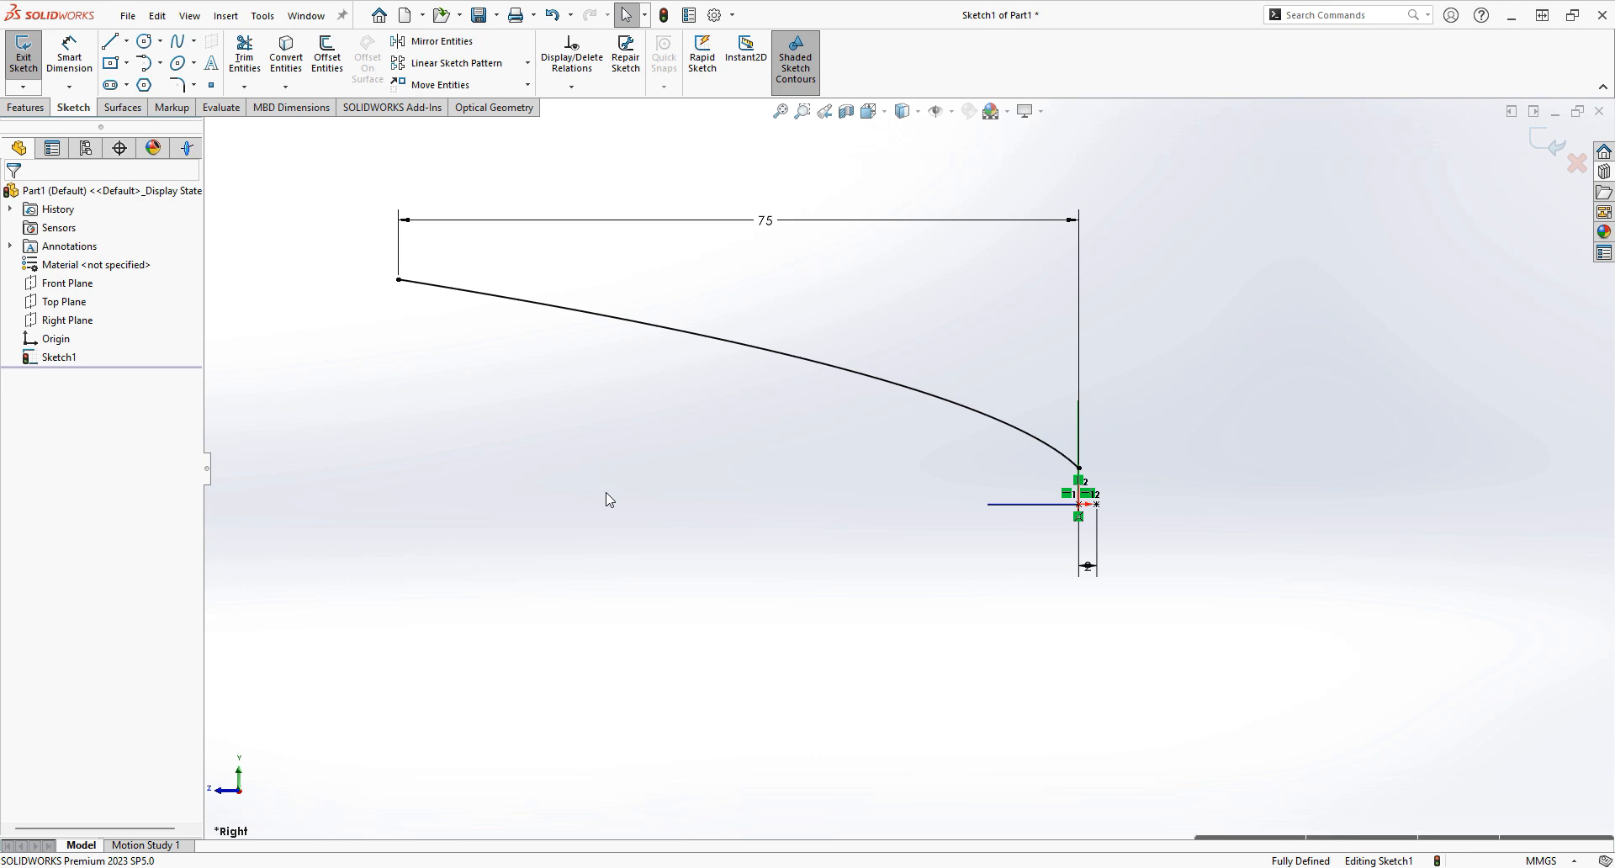
left_click(127, 43)
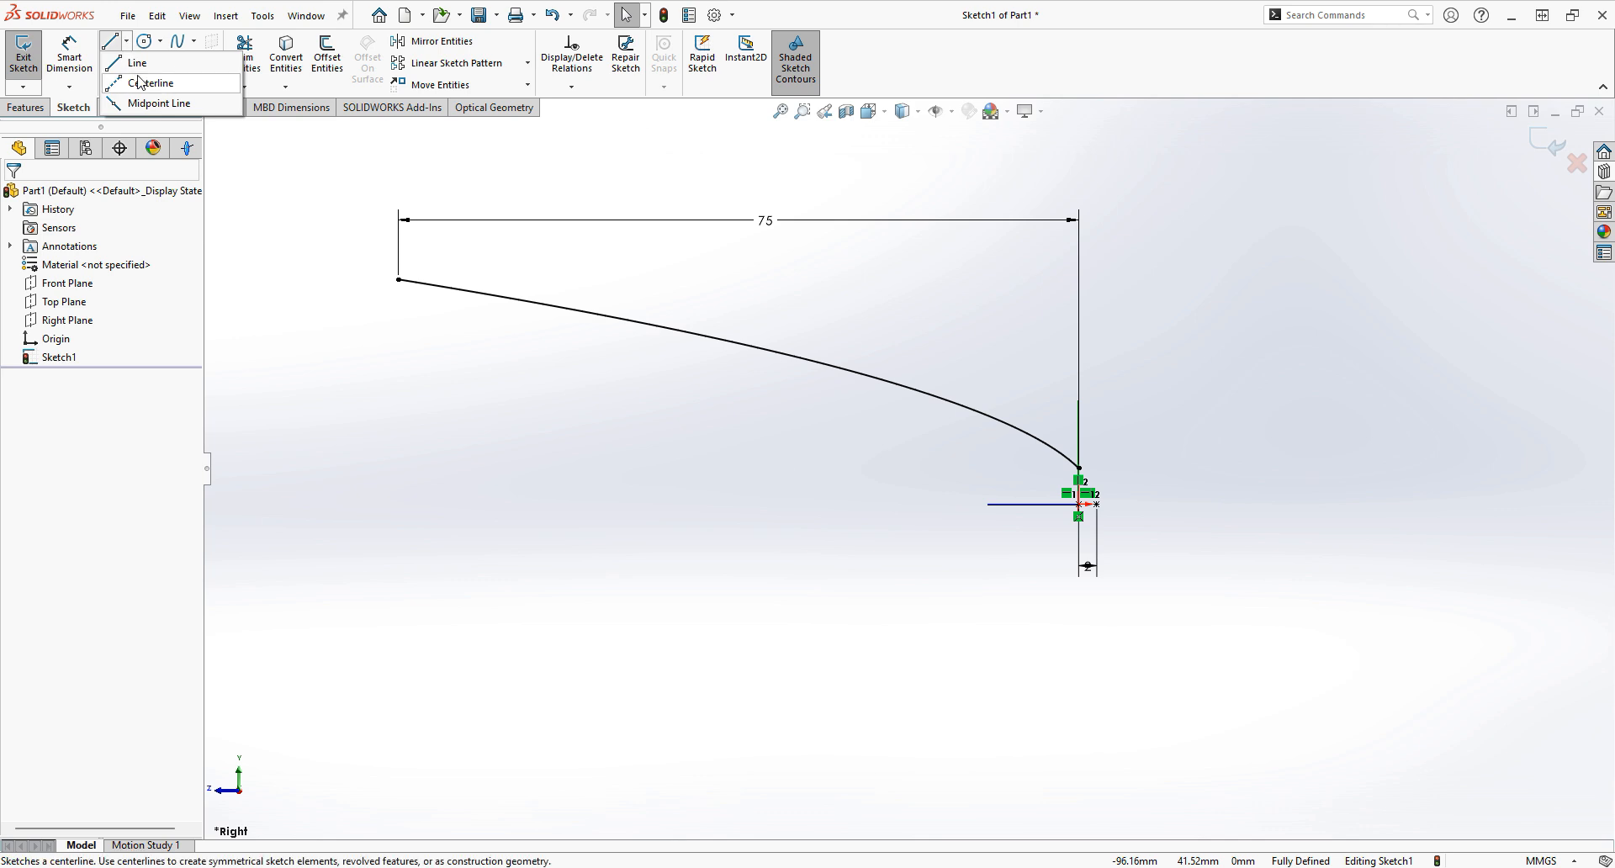
left_click(198, 86)
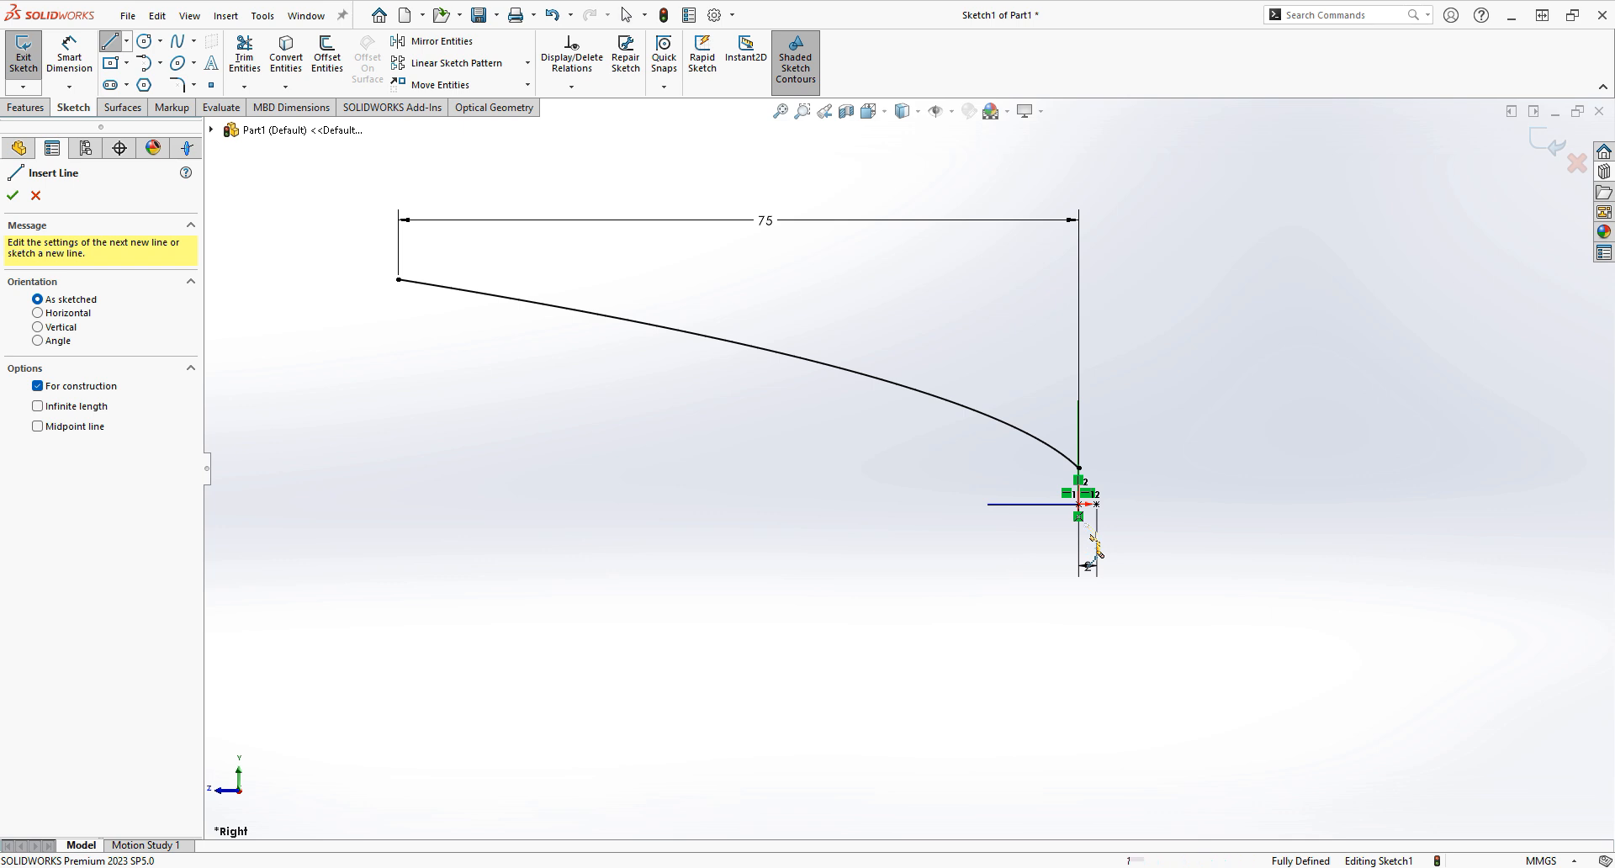
left_click(1079, 504)
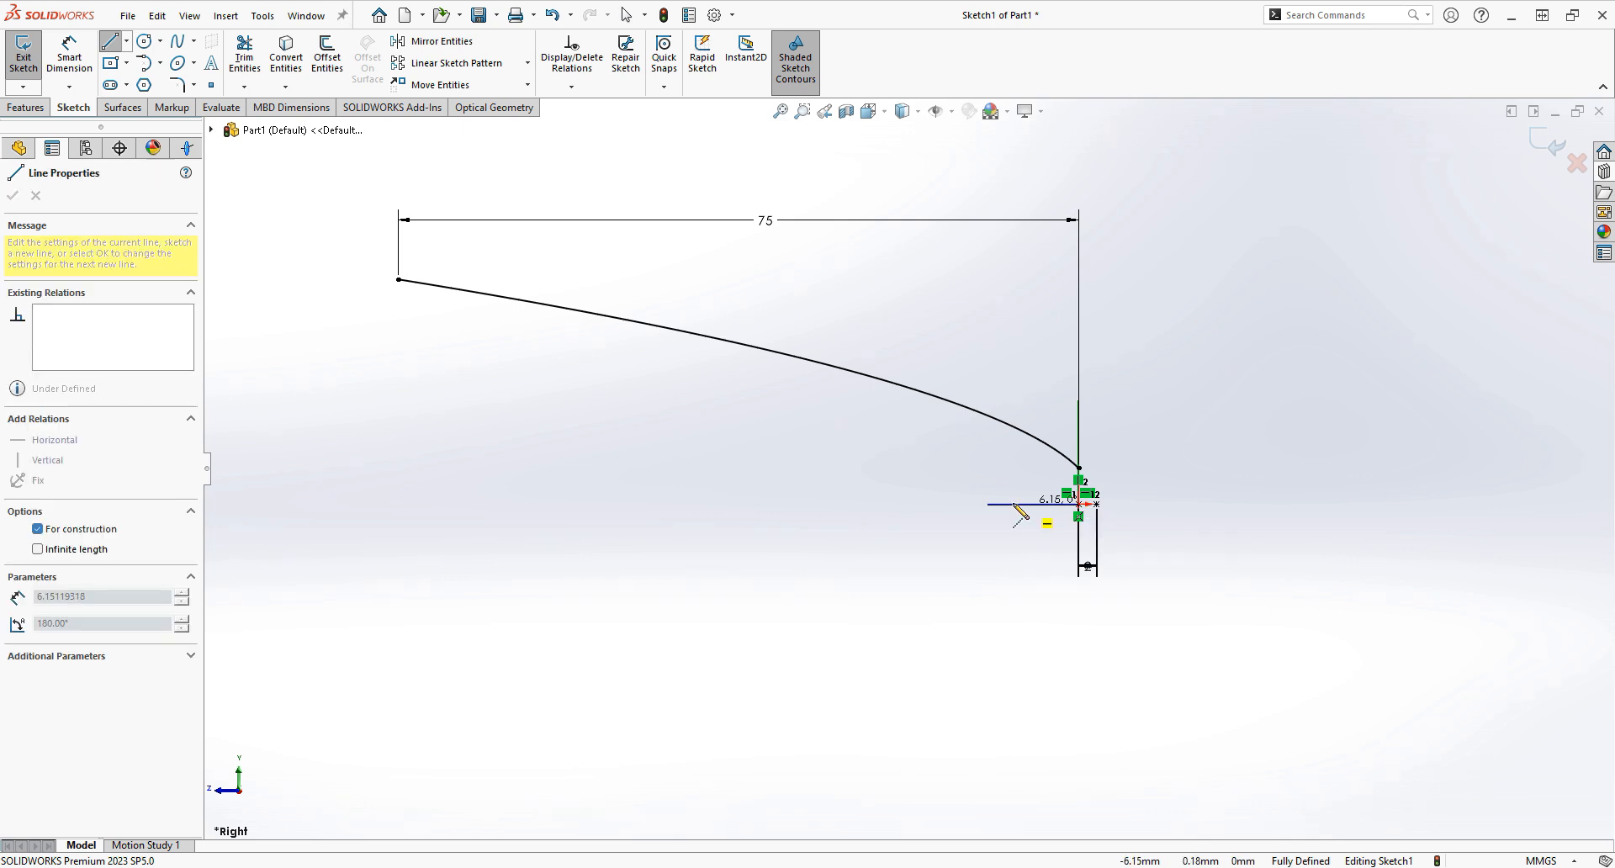
left_click(778, 504)
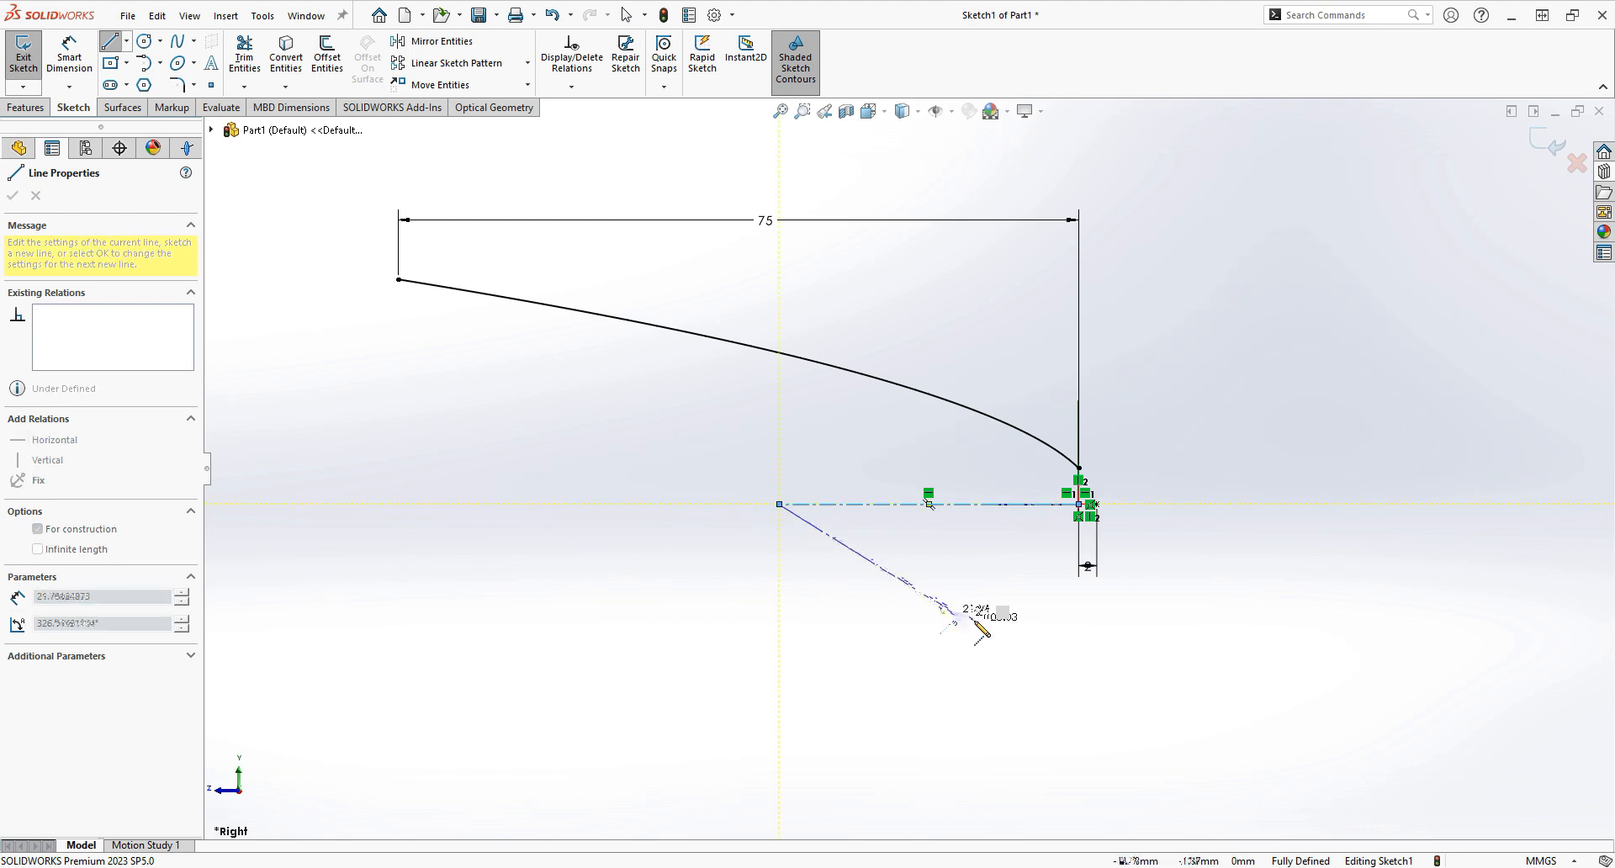
key("Escape")
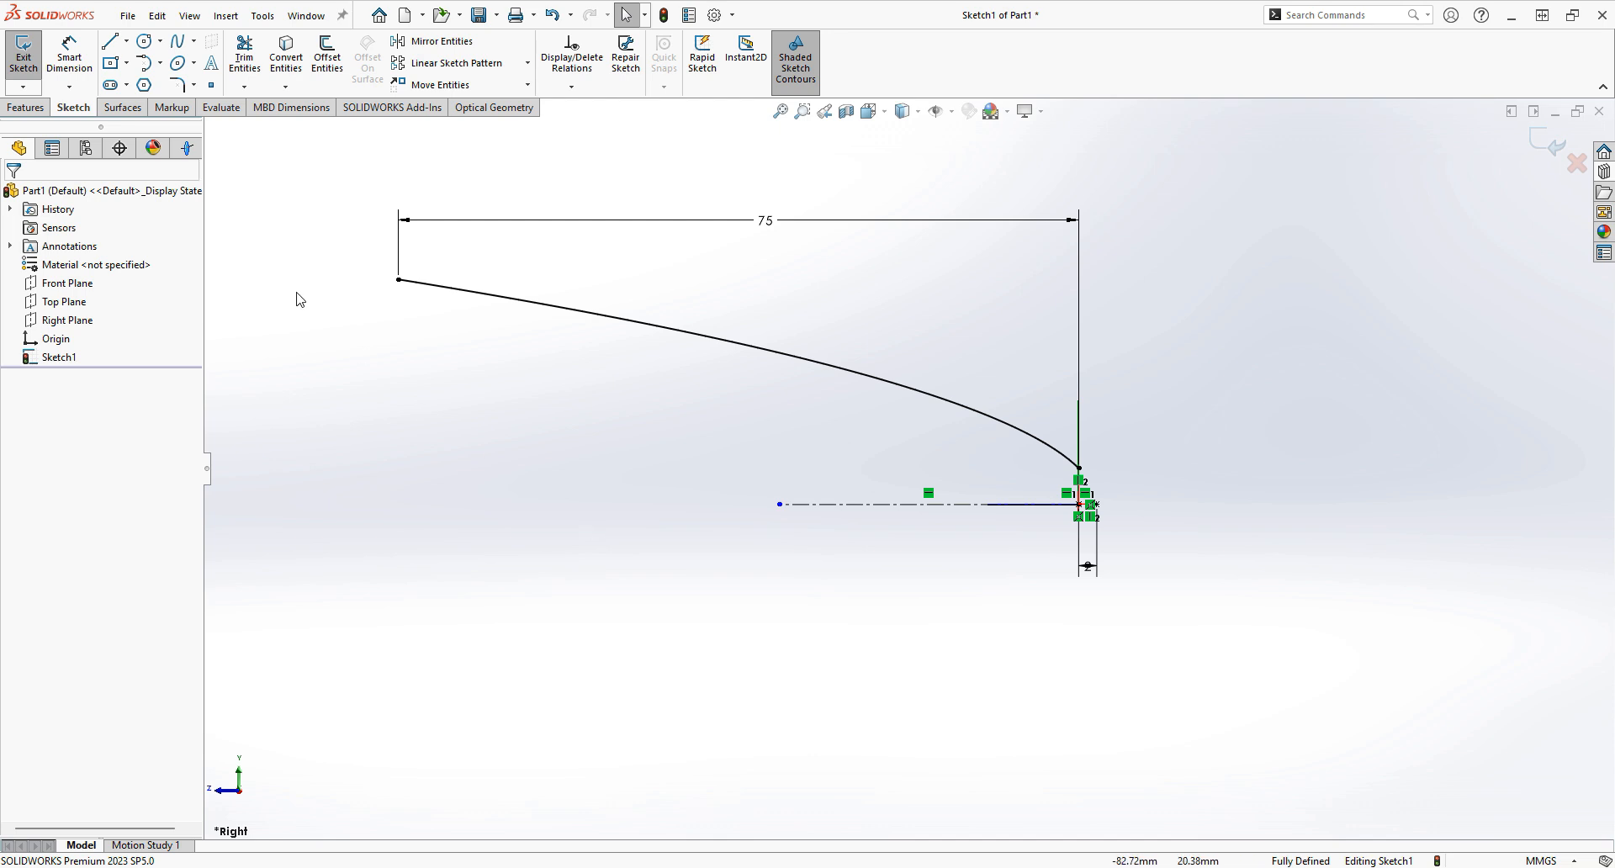
Revolve the parabolic profile 360 degrees about the sketched centerline as a surface
left_click(123, 107)
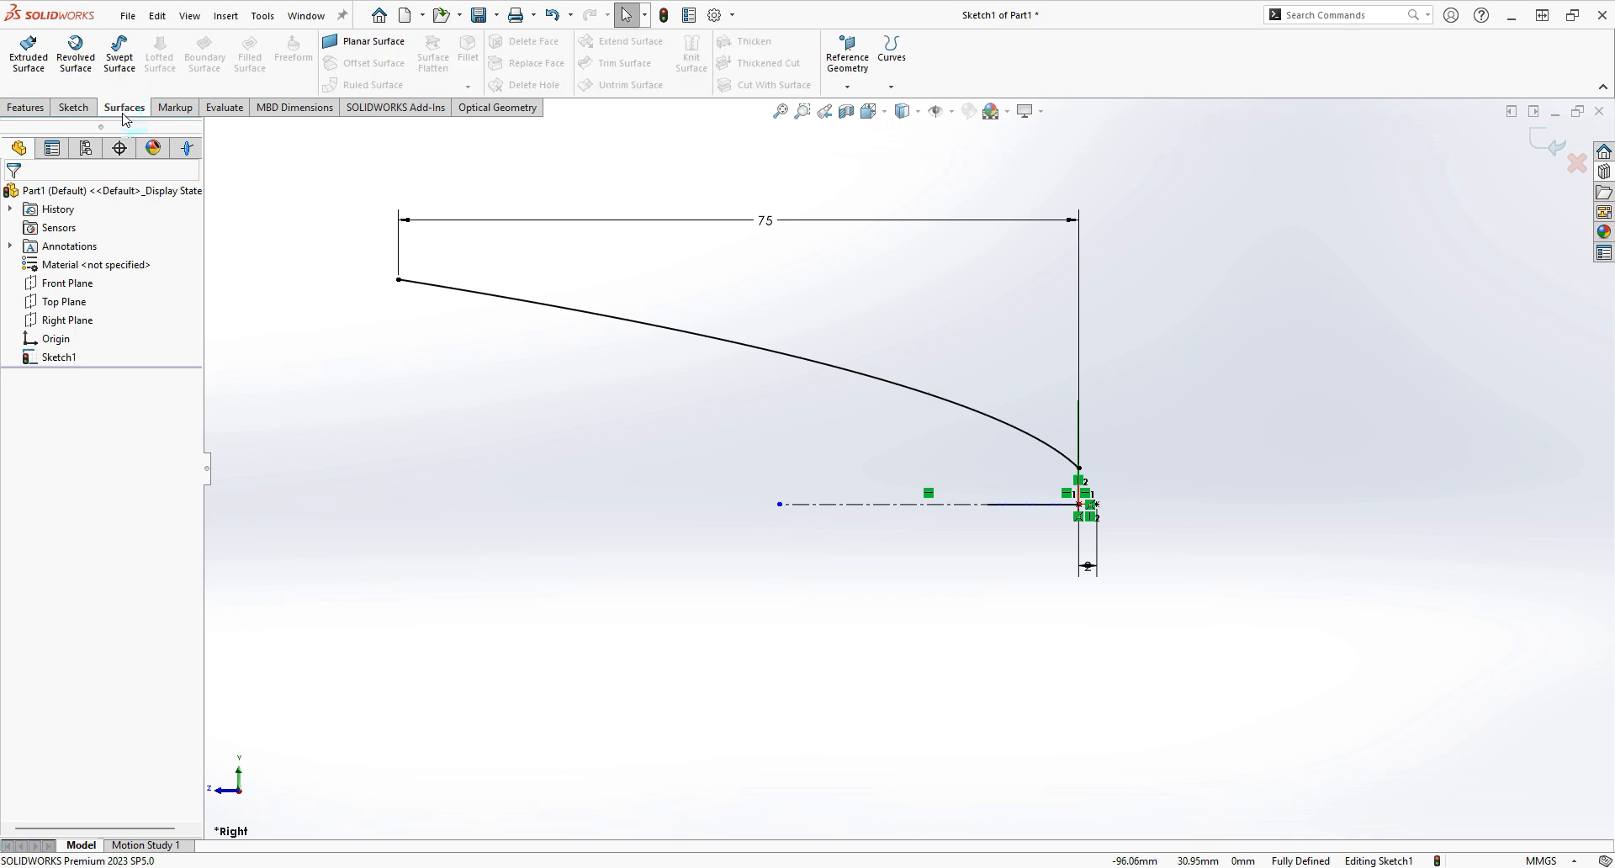
left_click(86, 81)
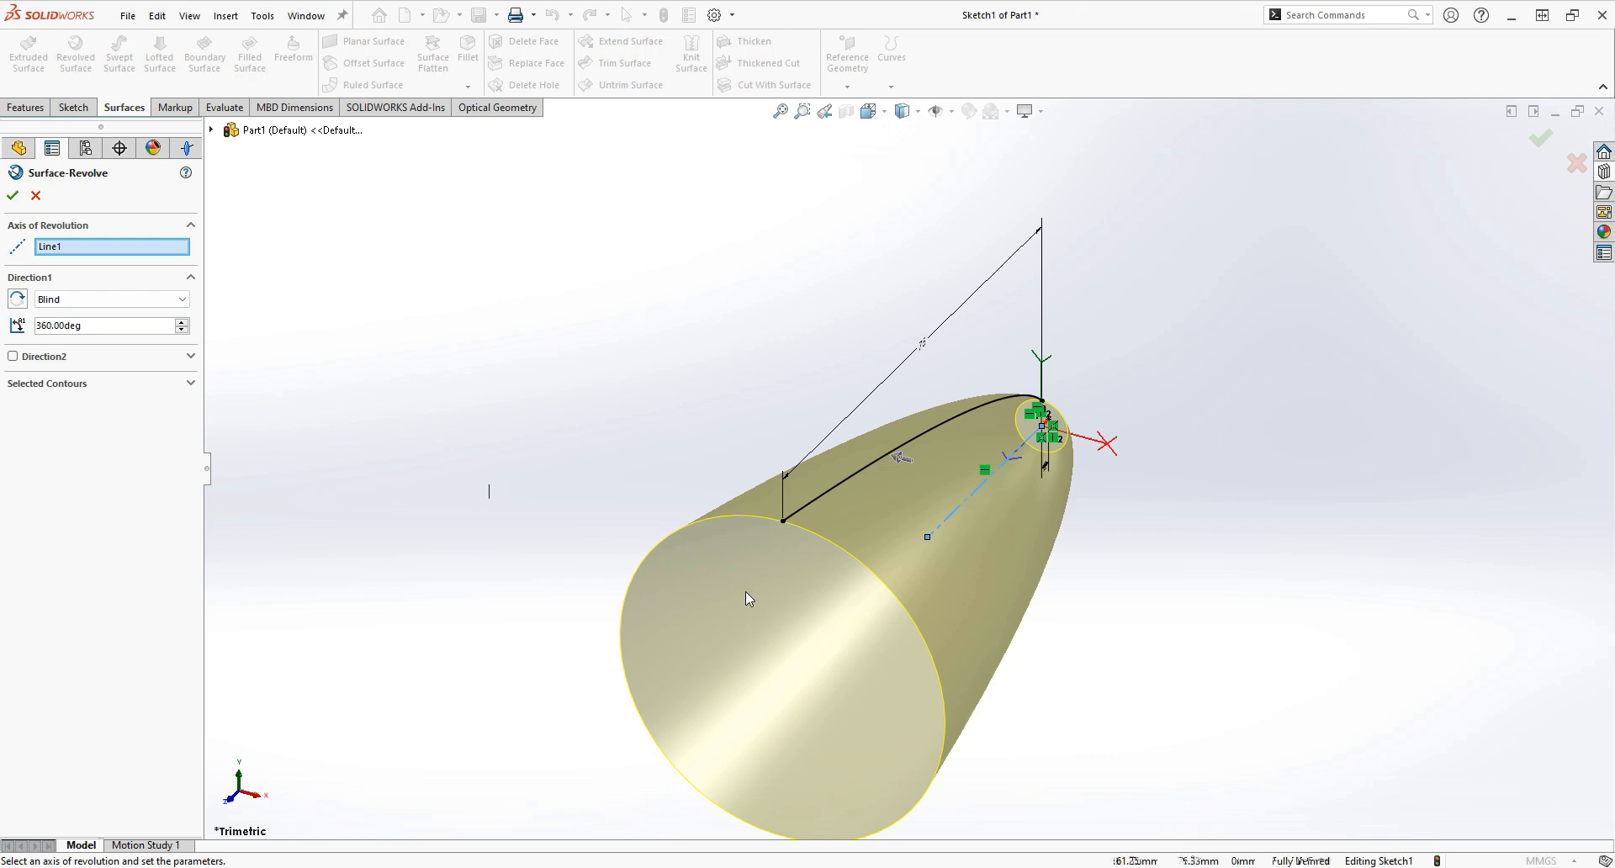
left_click(13, 195)
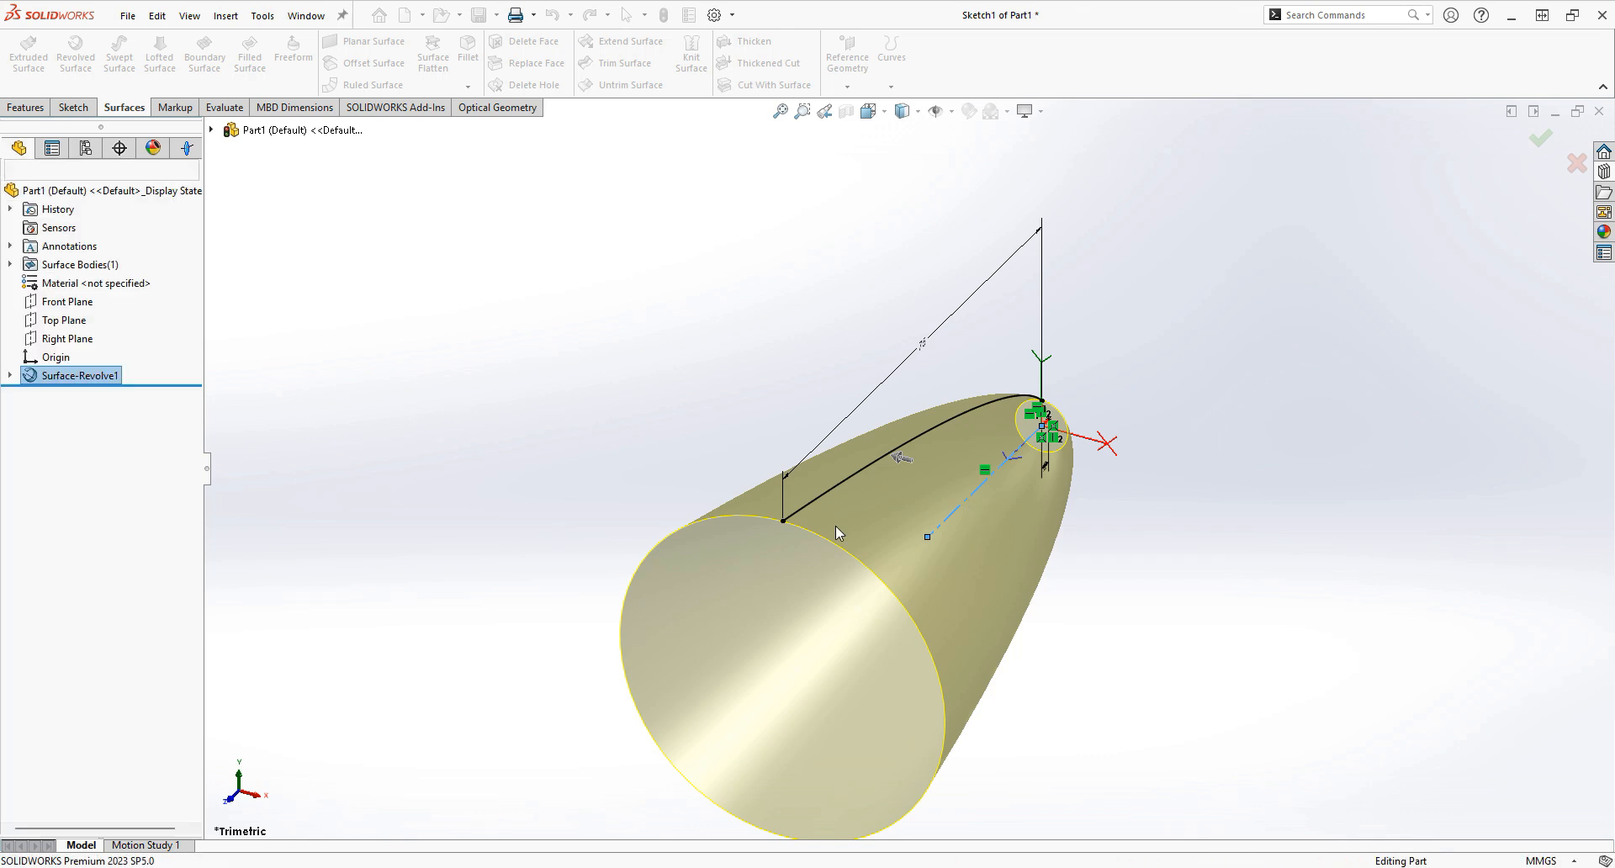
mouse_move(1046, 734)
middle_mouse_down()
mouse_move(964, 633)
mouse_move(1286, 542)
mouse_move(1082, 653)
mouse_move(976, 652)
mouse_move(978, 683)
middle_mouse_up()
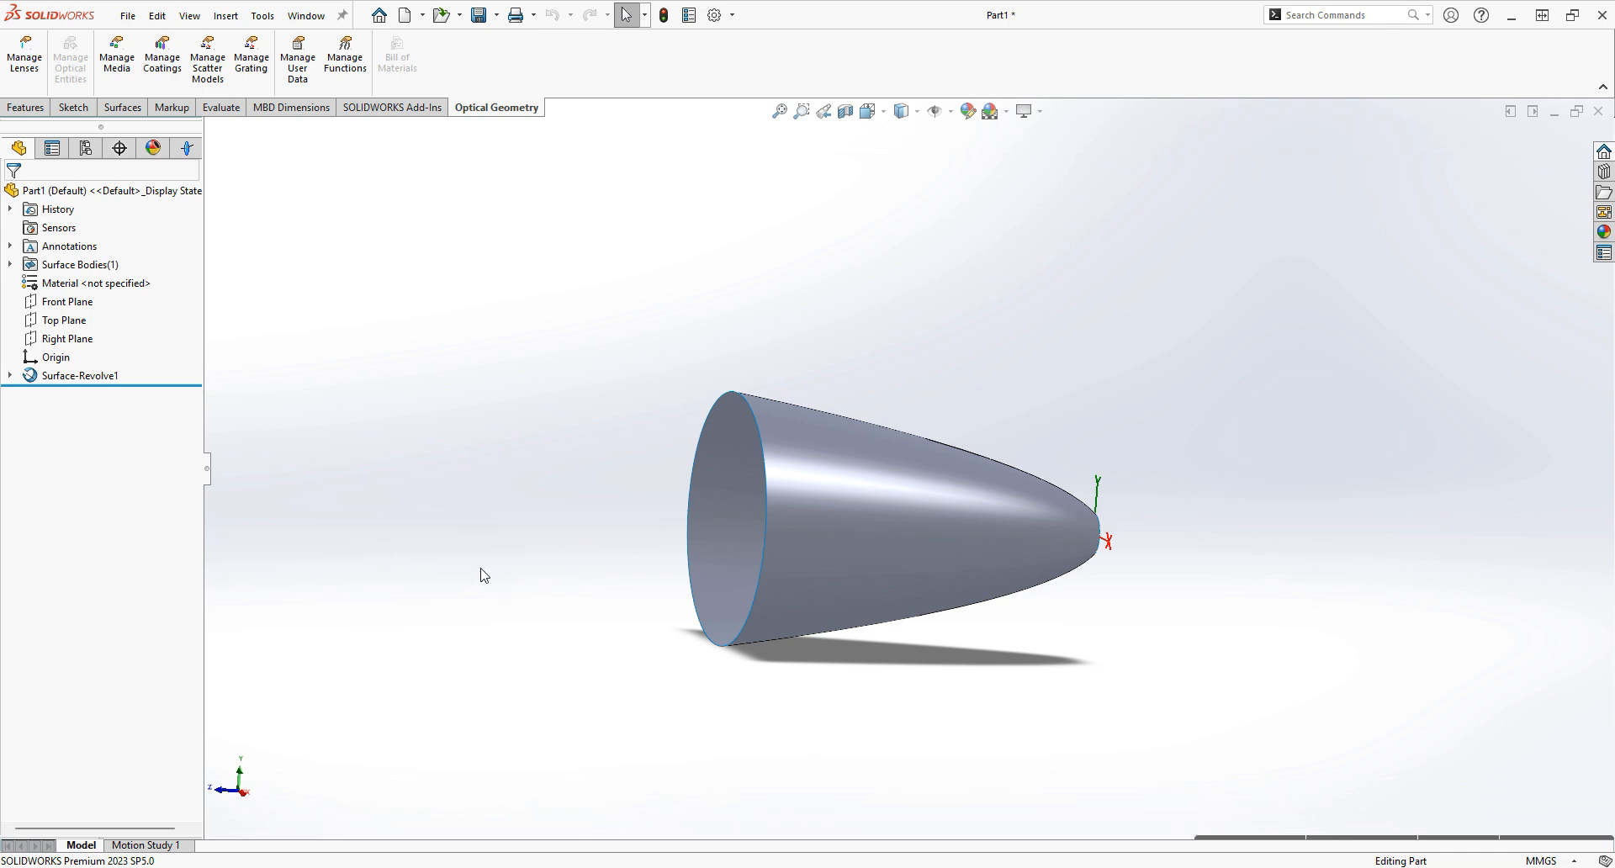
Rename the revolved surface feature to Reflector through its feature properties
right_click(89, 379)
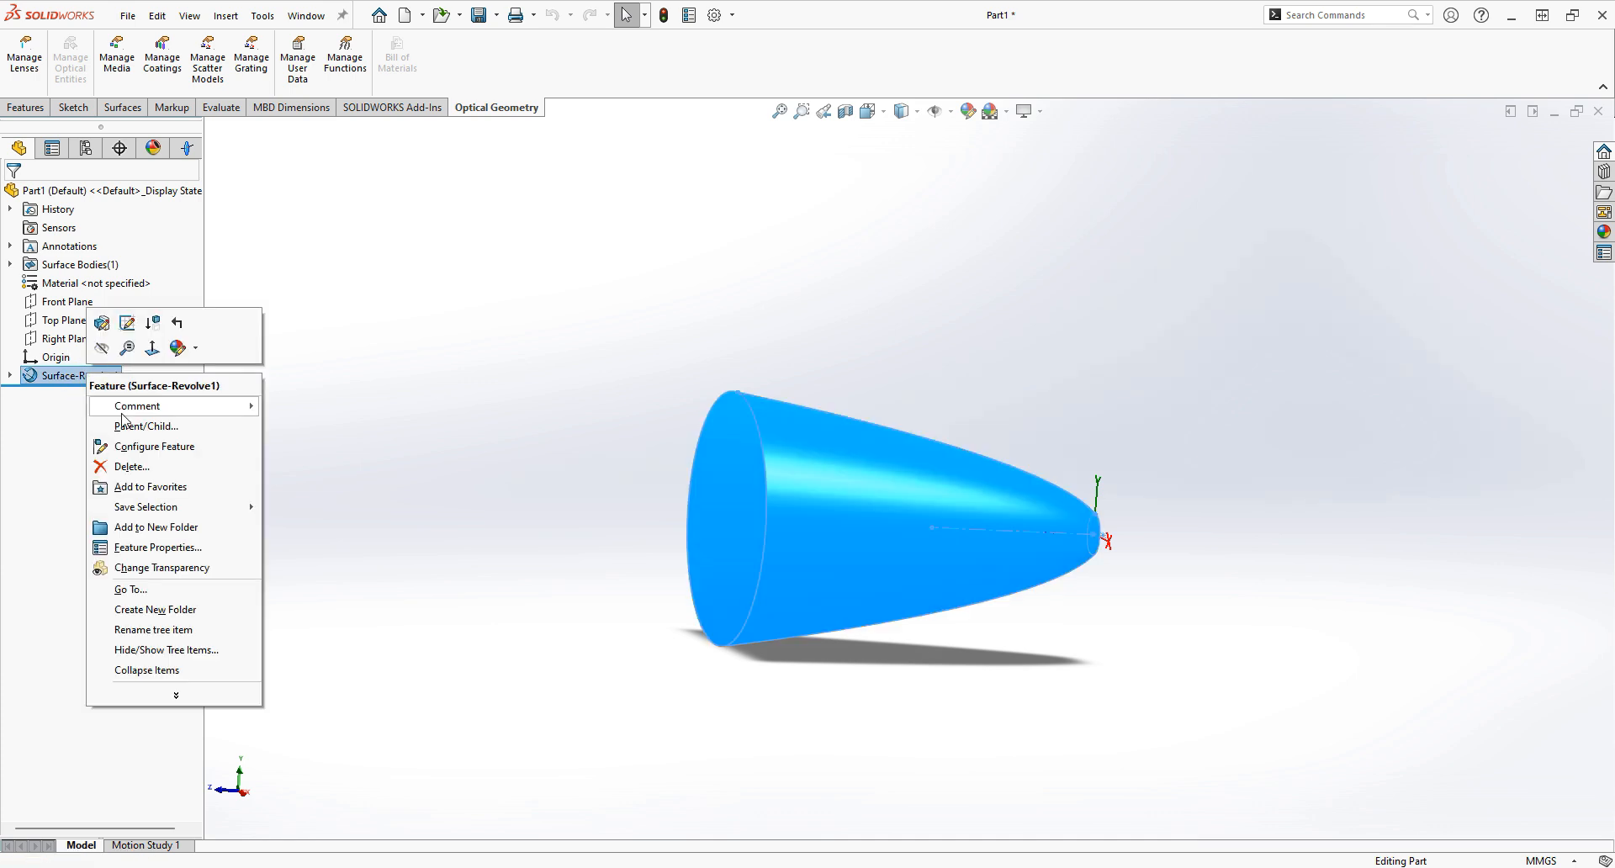
left_click(228, 549)
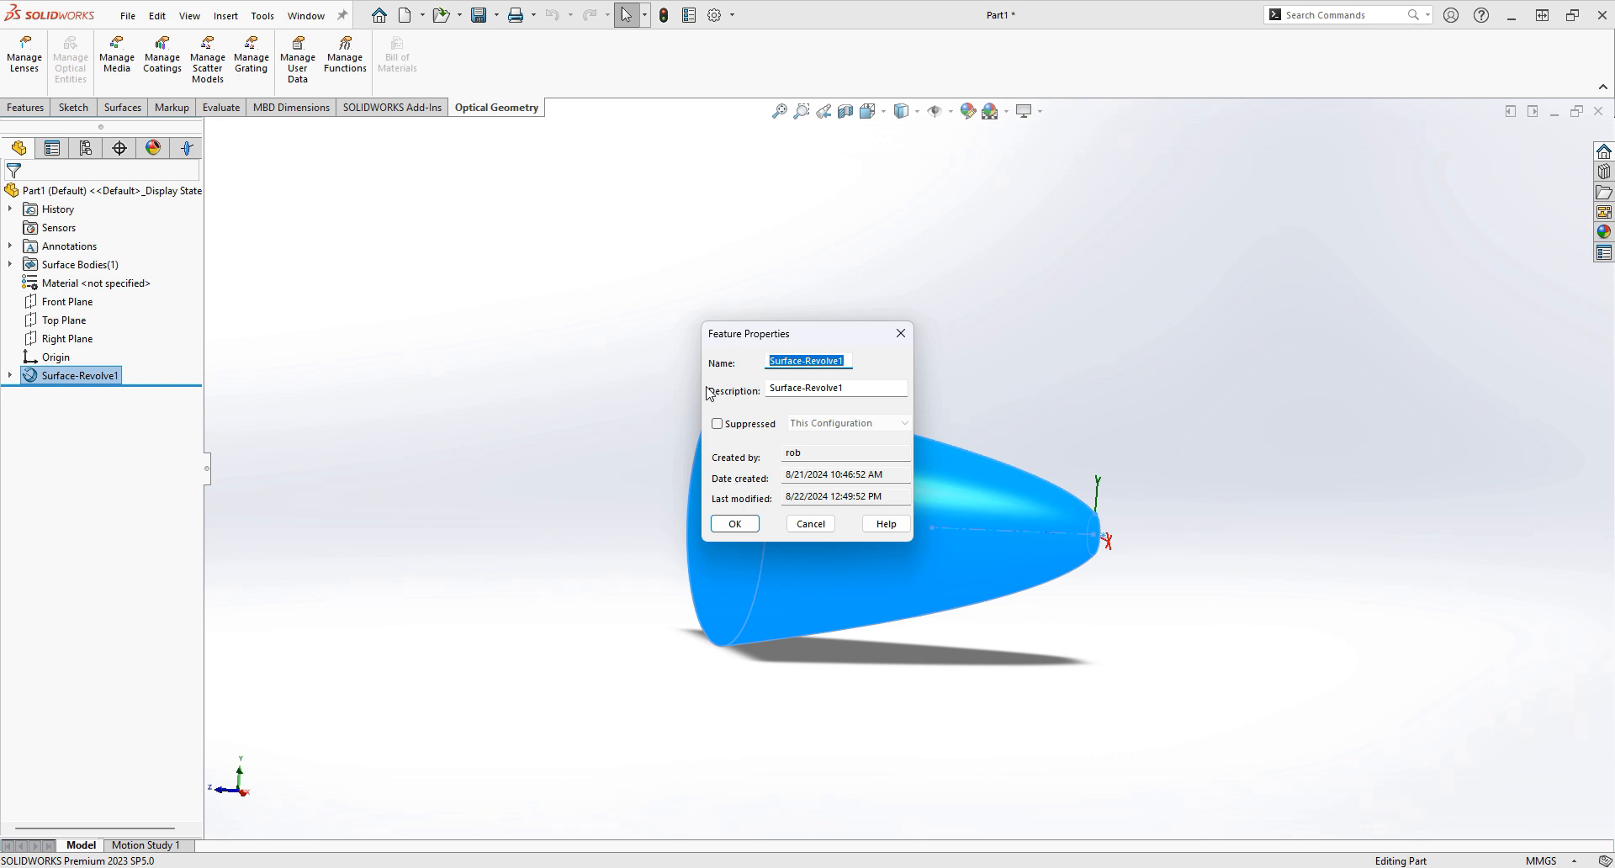
type("Reflector")
left_click(734, 523)
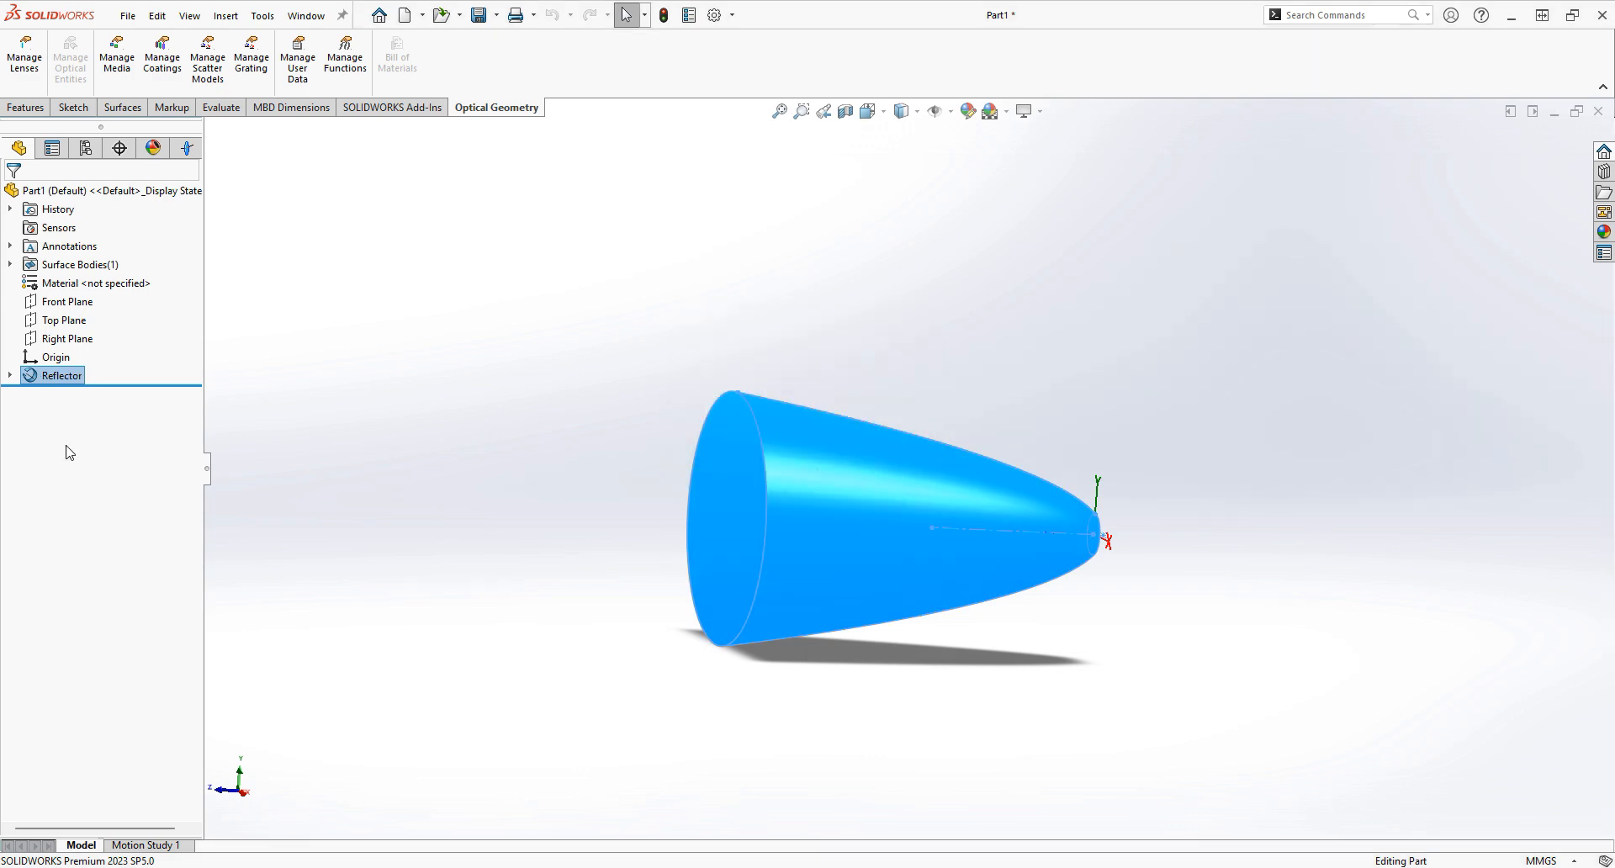
Set the Reflector feature's description to Parabolic_Reflector in its feature properties
right_click(66, 377)
left_click(162, 551)
double_click(848, 388)
type("Par")
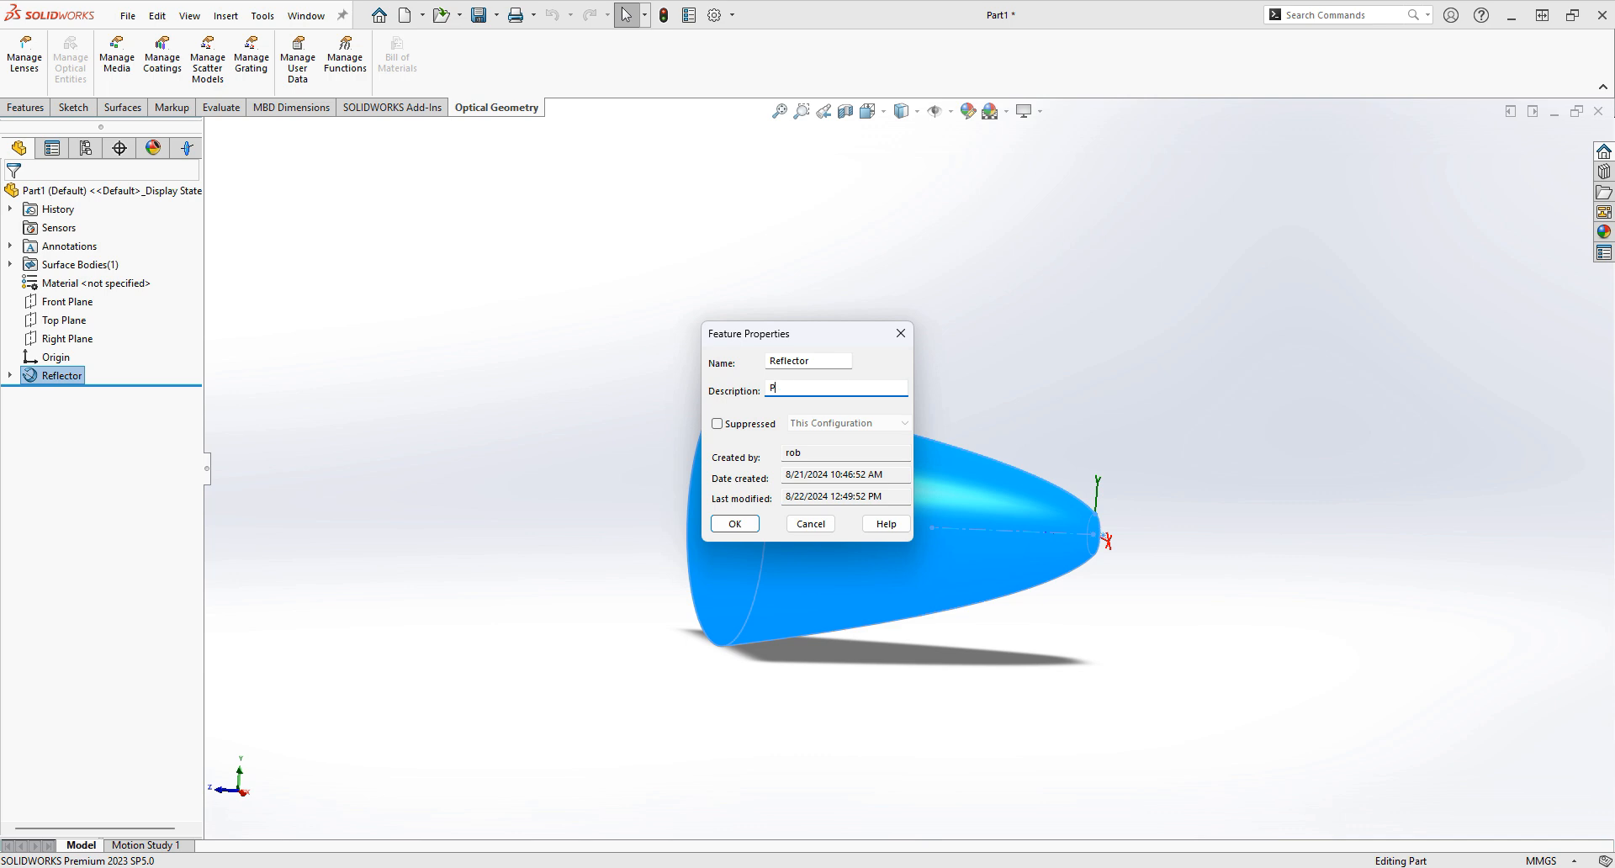
type("abolic_Reflector")
left_click(734, 524)
left_click(520, 580)
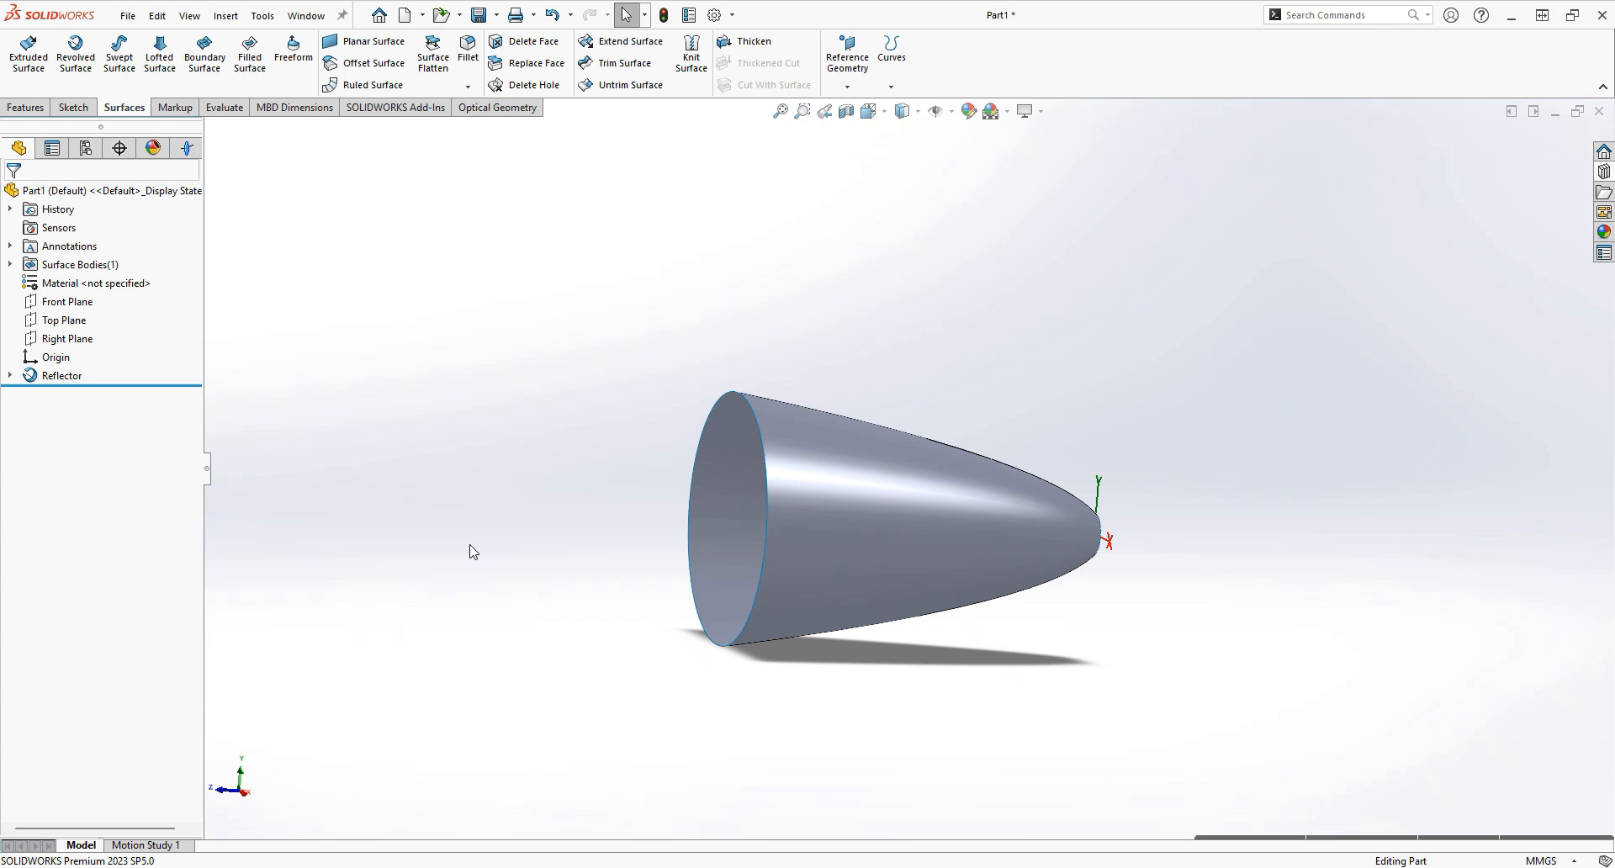
Assign the Perfectly Reflecting ideal coating to the whole part in the APEX Optics Manager
left_click(186, 149)
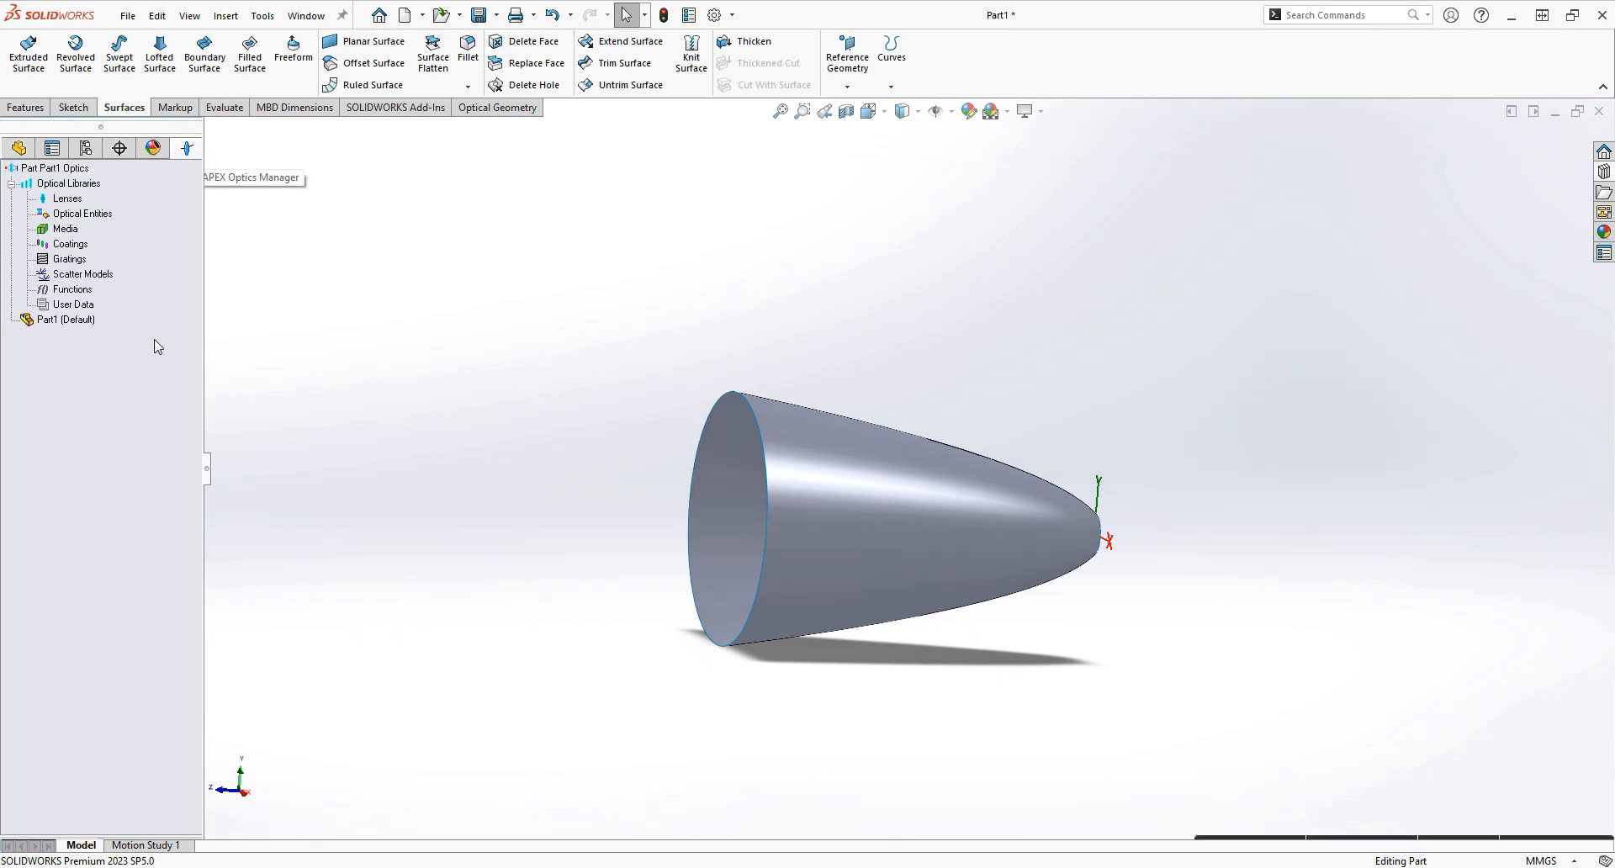
right_click(61, 325)
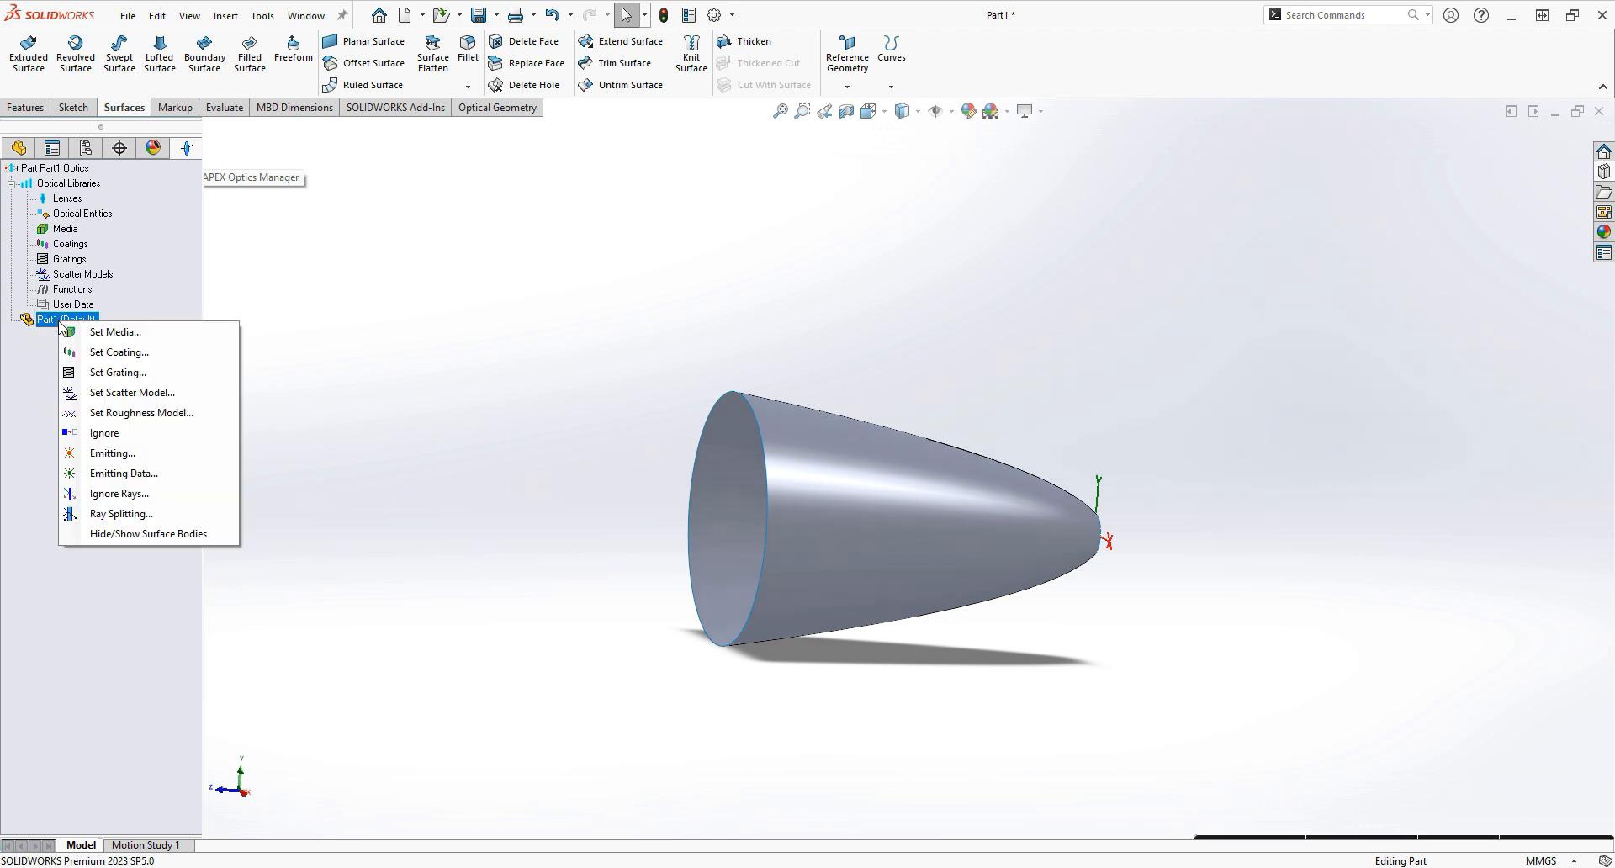
left_click(126, 355)
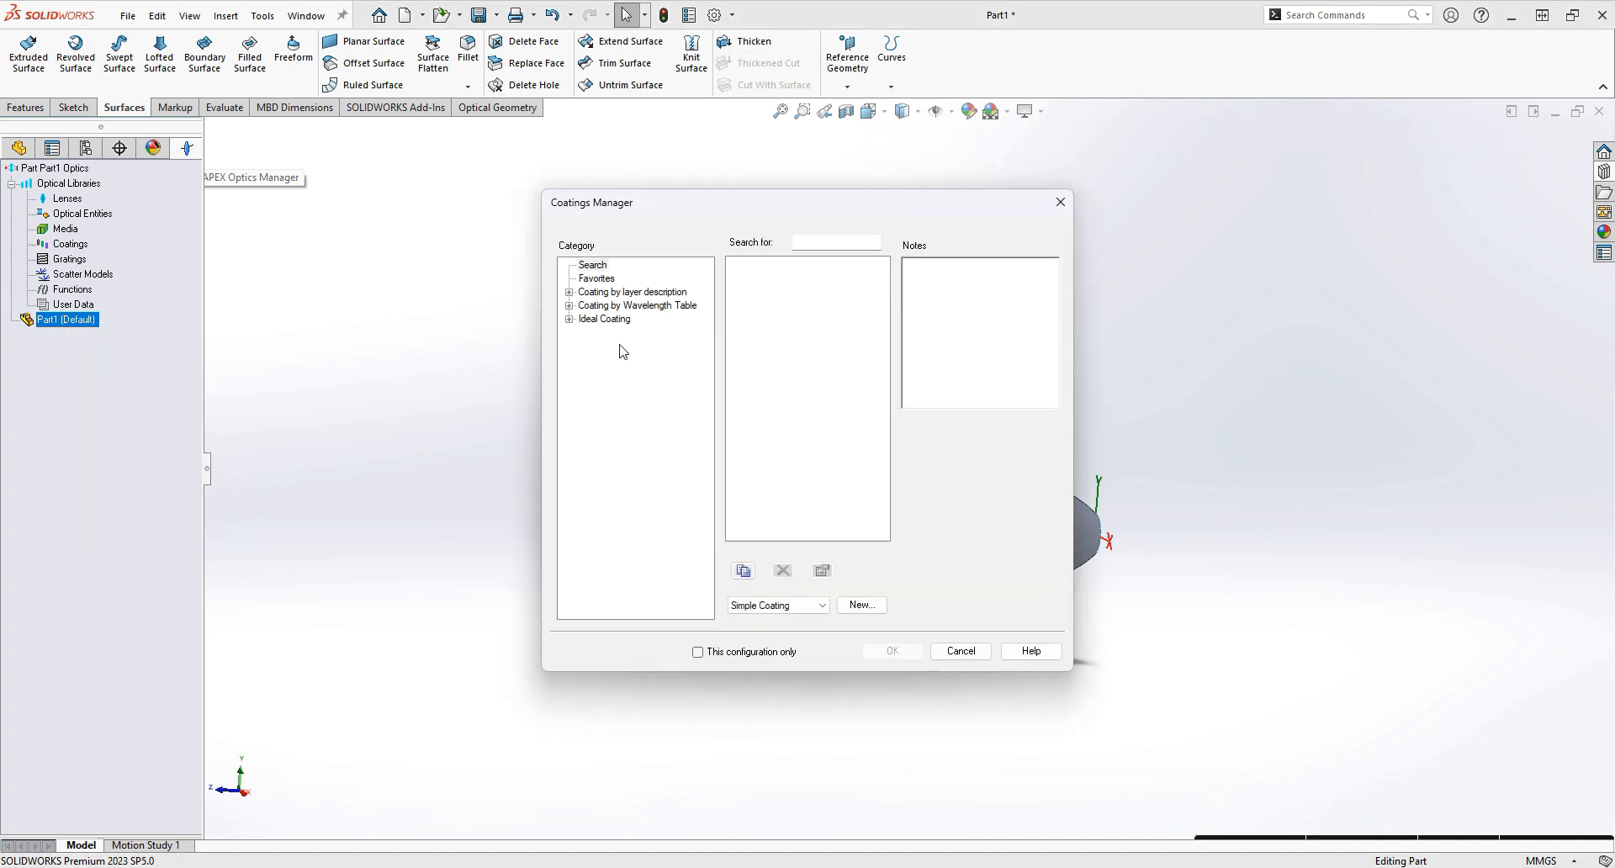
left_click(569, 320)
left_click(614, 360)
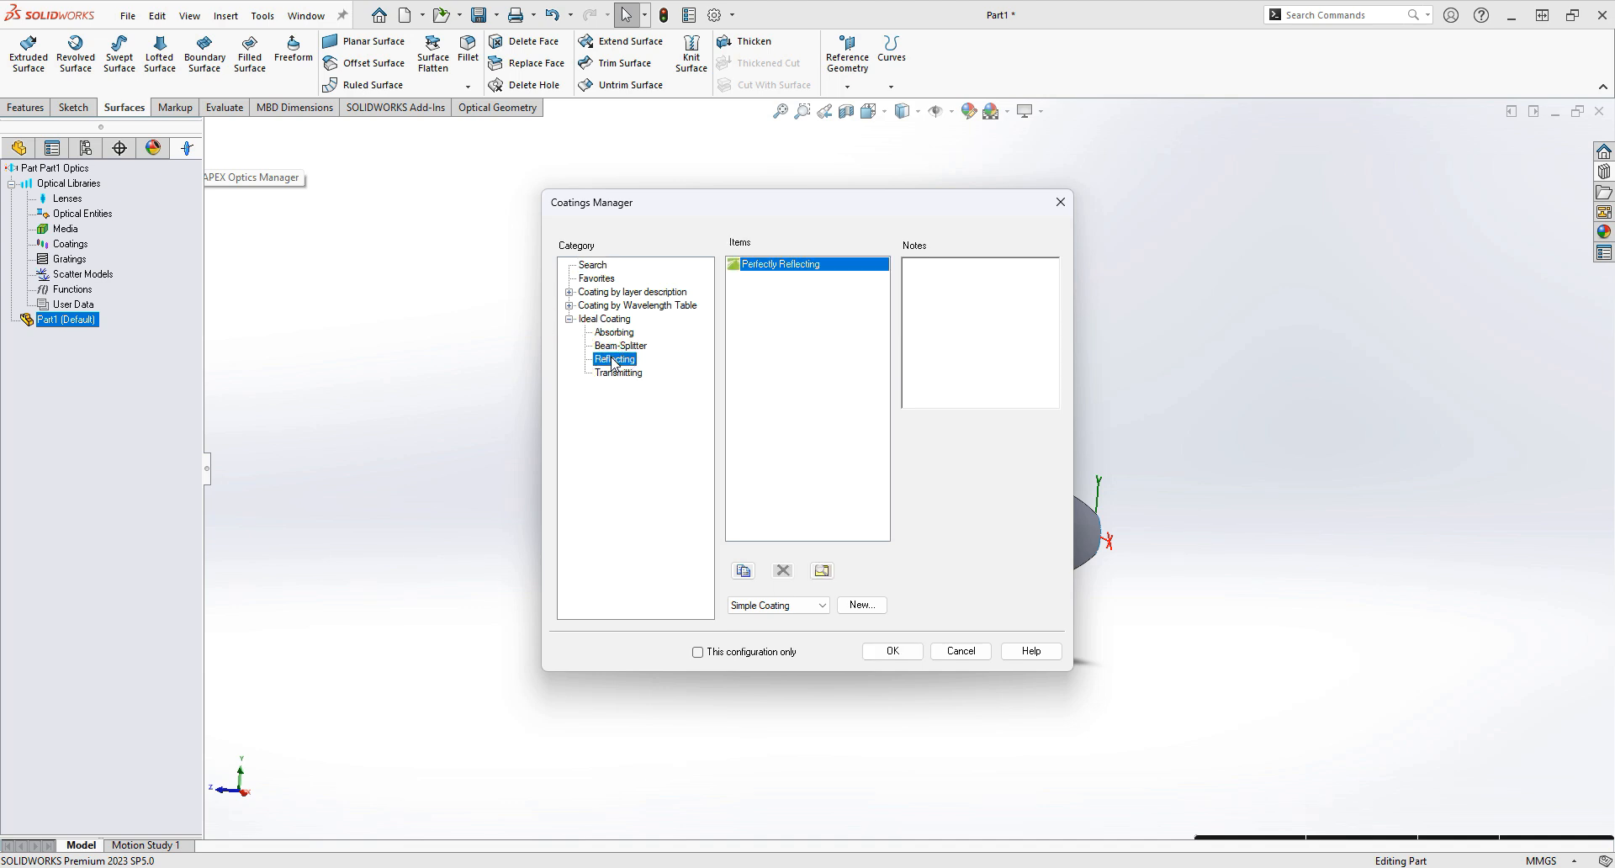
left_click(781, 266)
left_click(882, 655)
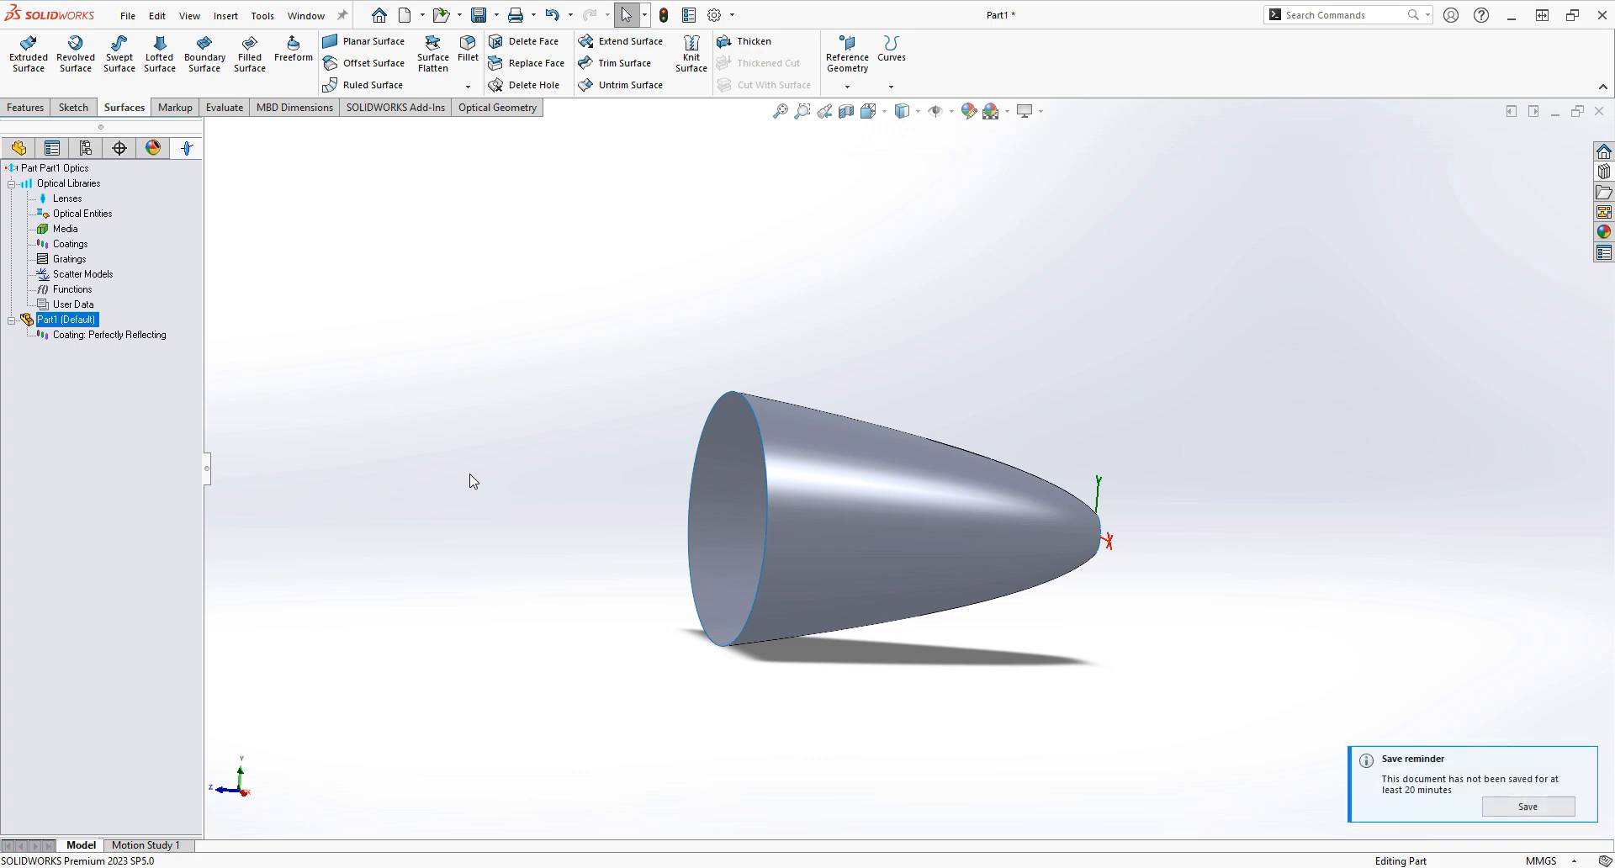
Save the part as Reflector in the Desktop TestDrive folder with the description "Parabolic Reflector"
left_click(478, 15)
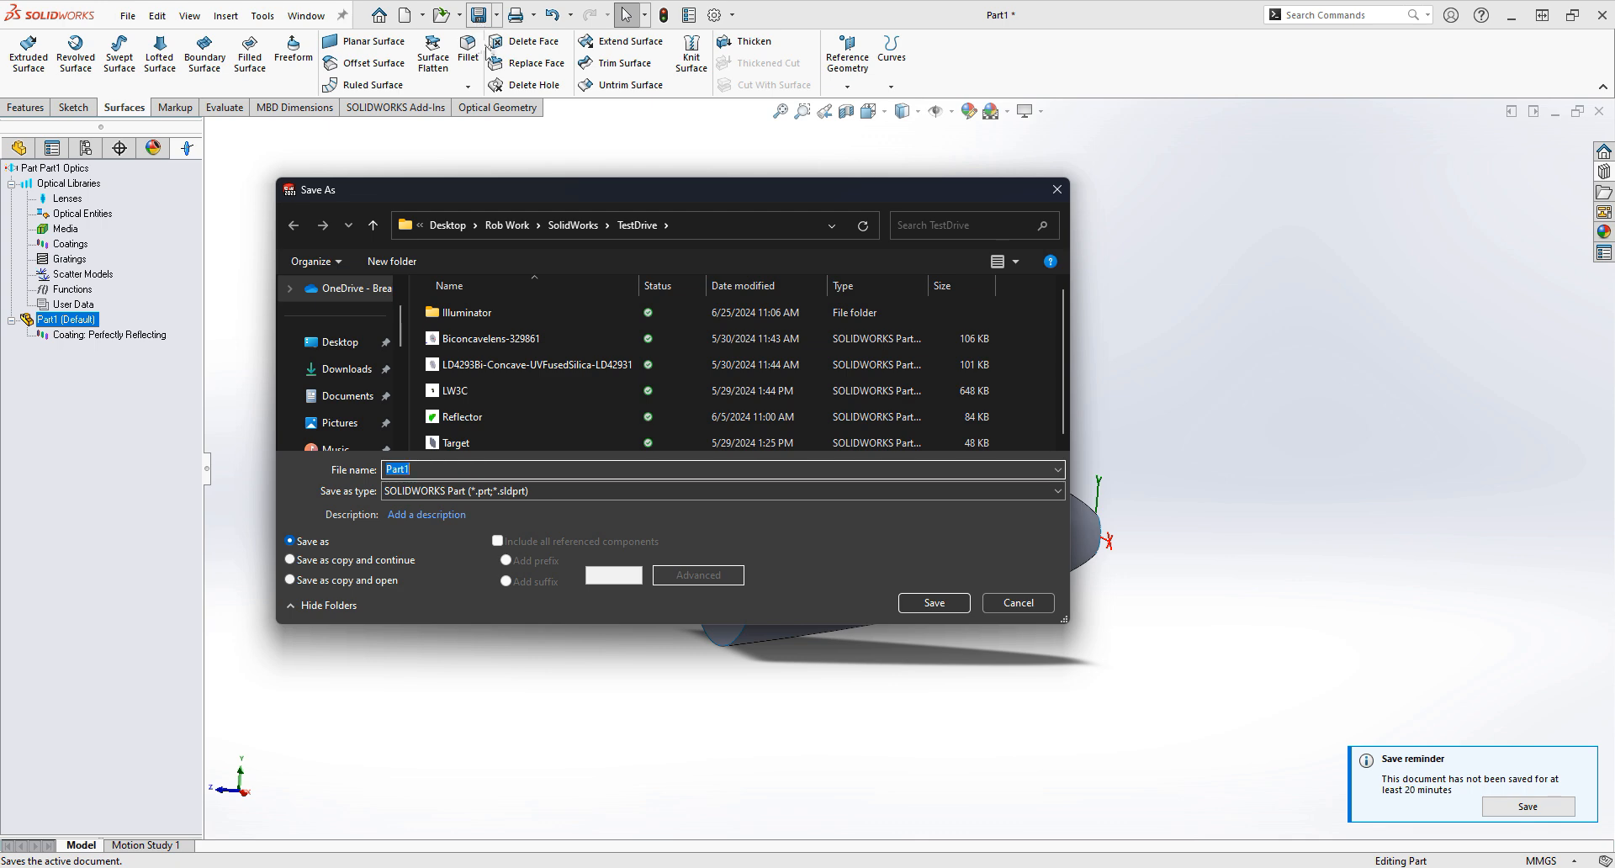
left_click(447, 225)
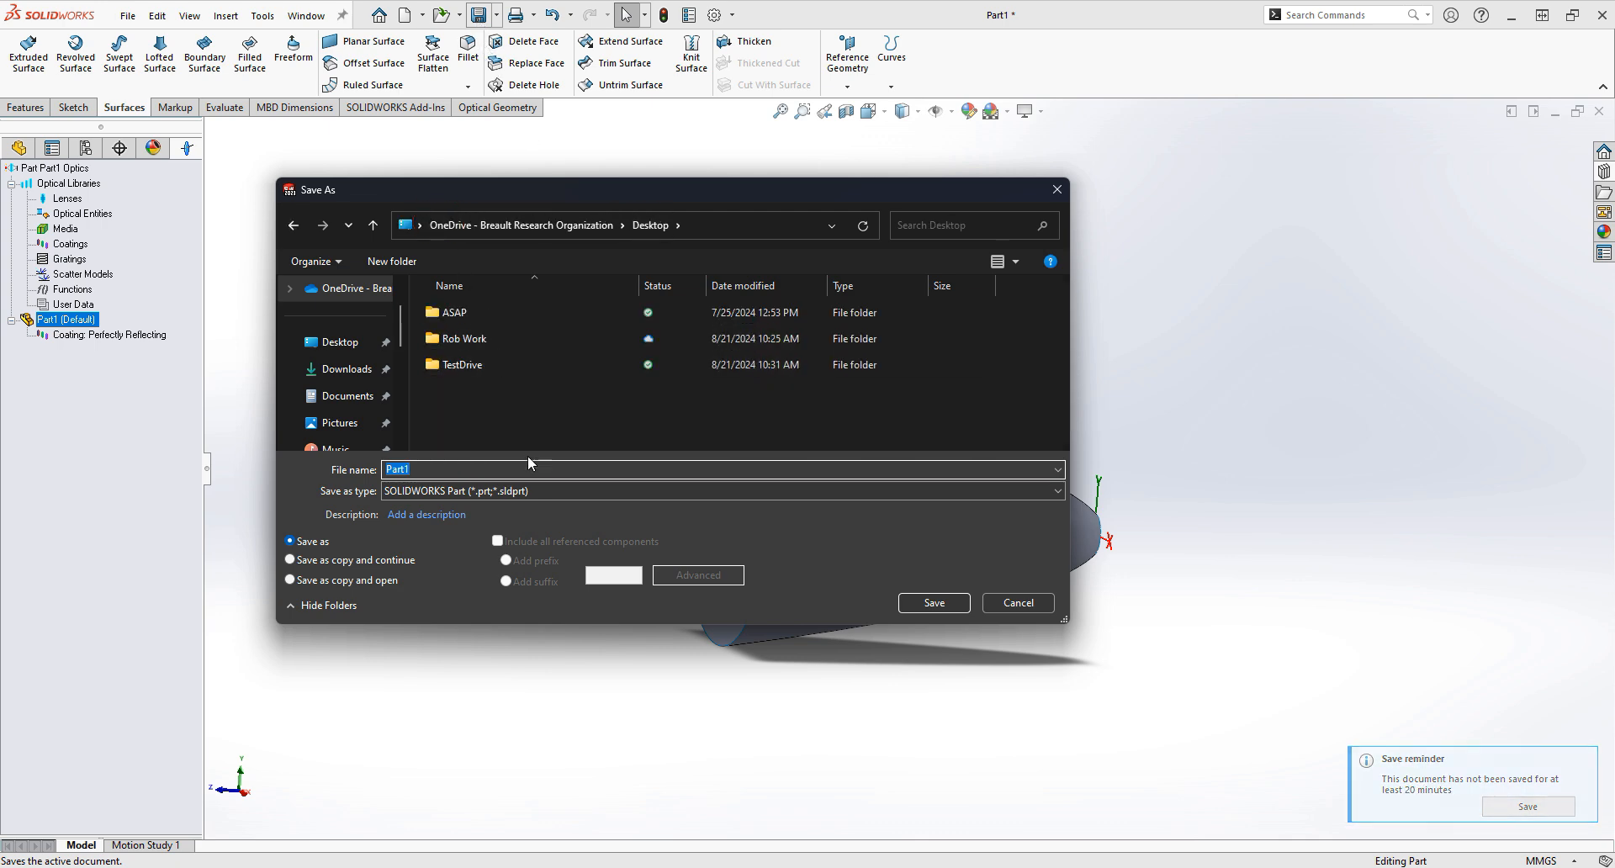
double_click(519, 366)
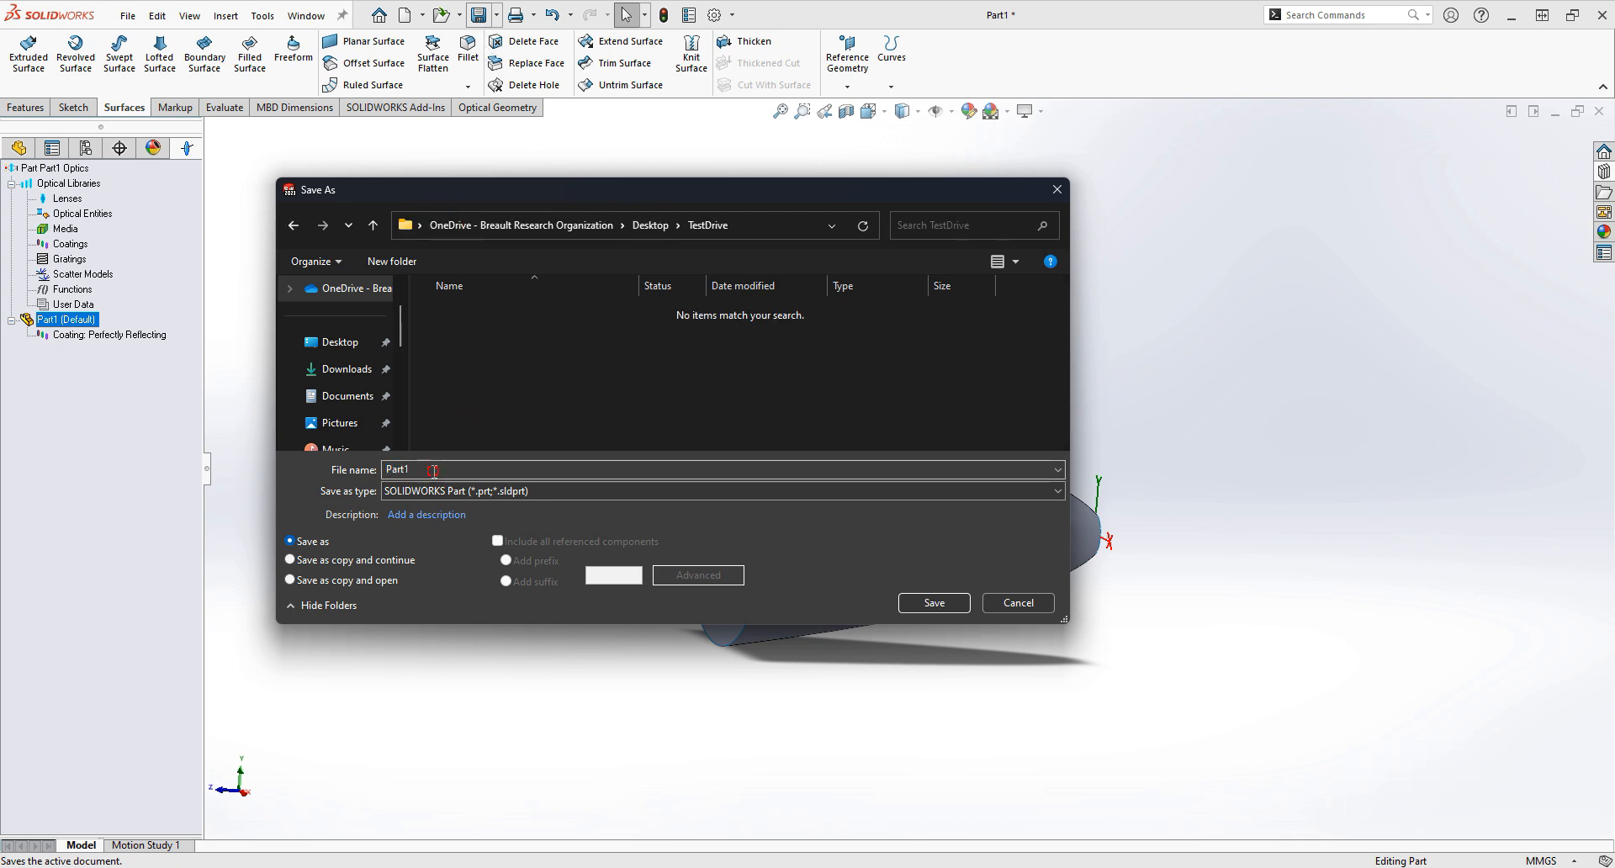
type("Reflector")
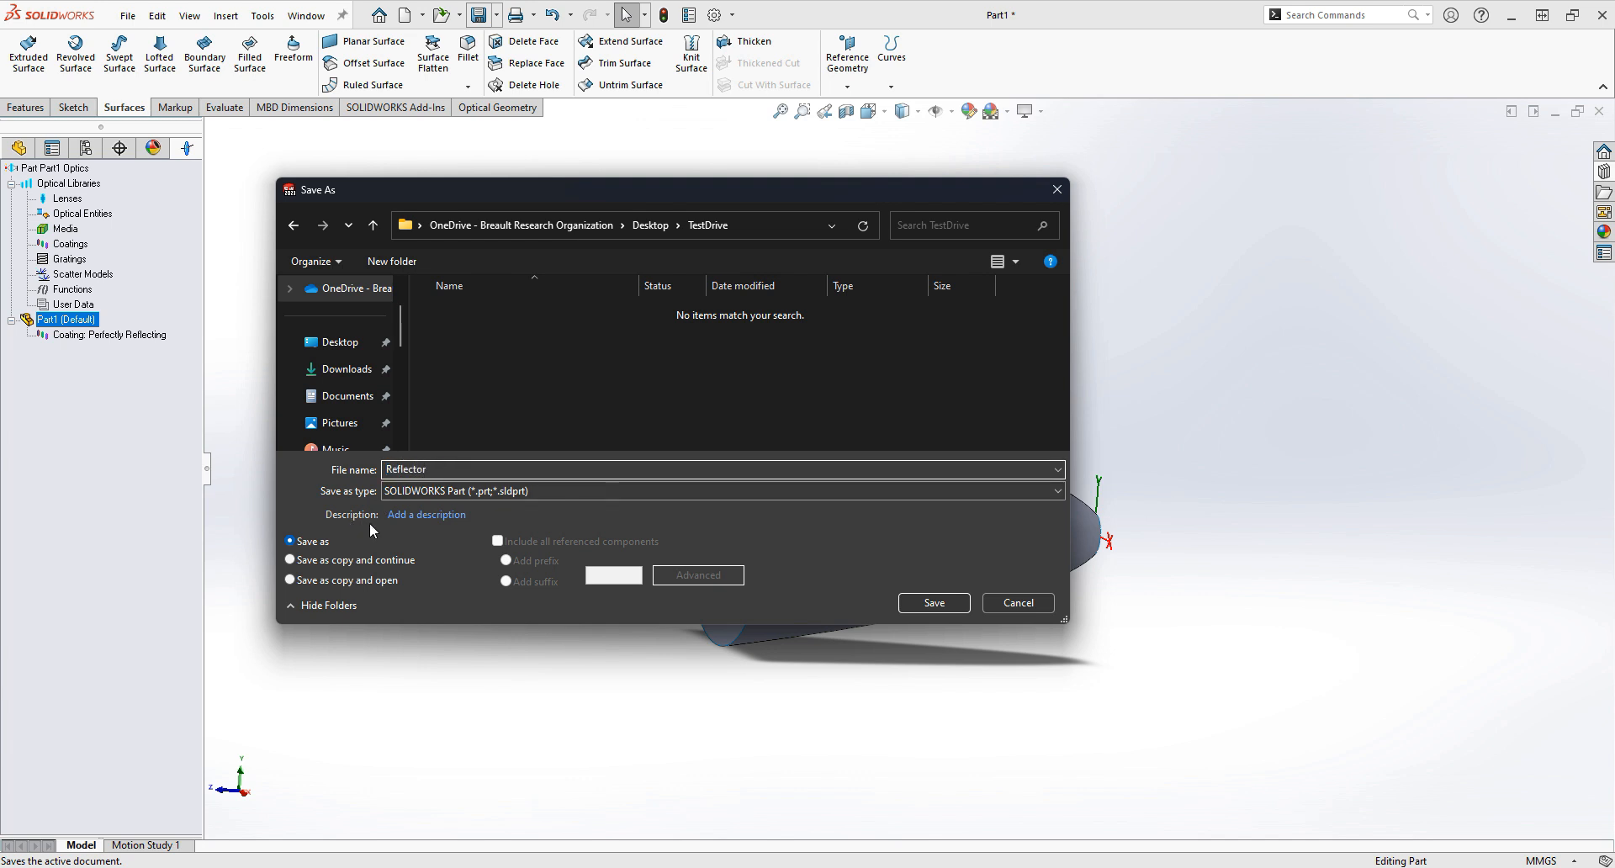
left_click(445, 514)
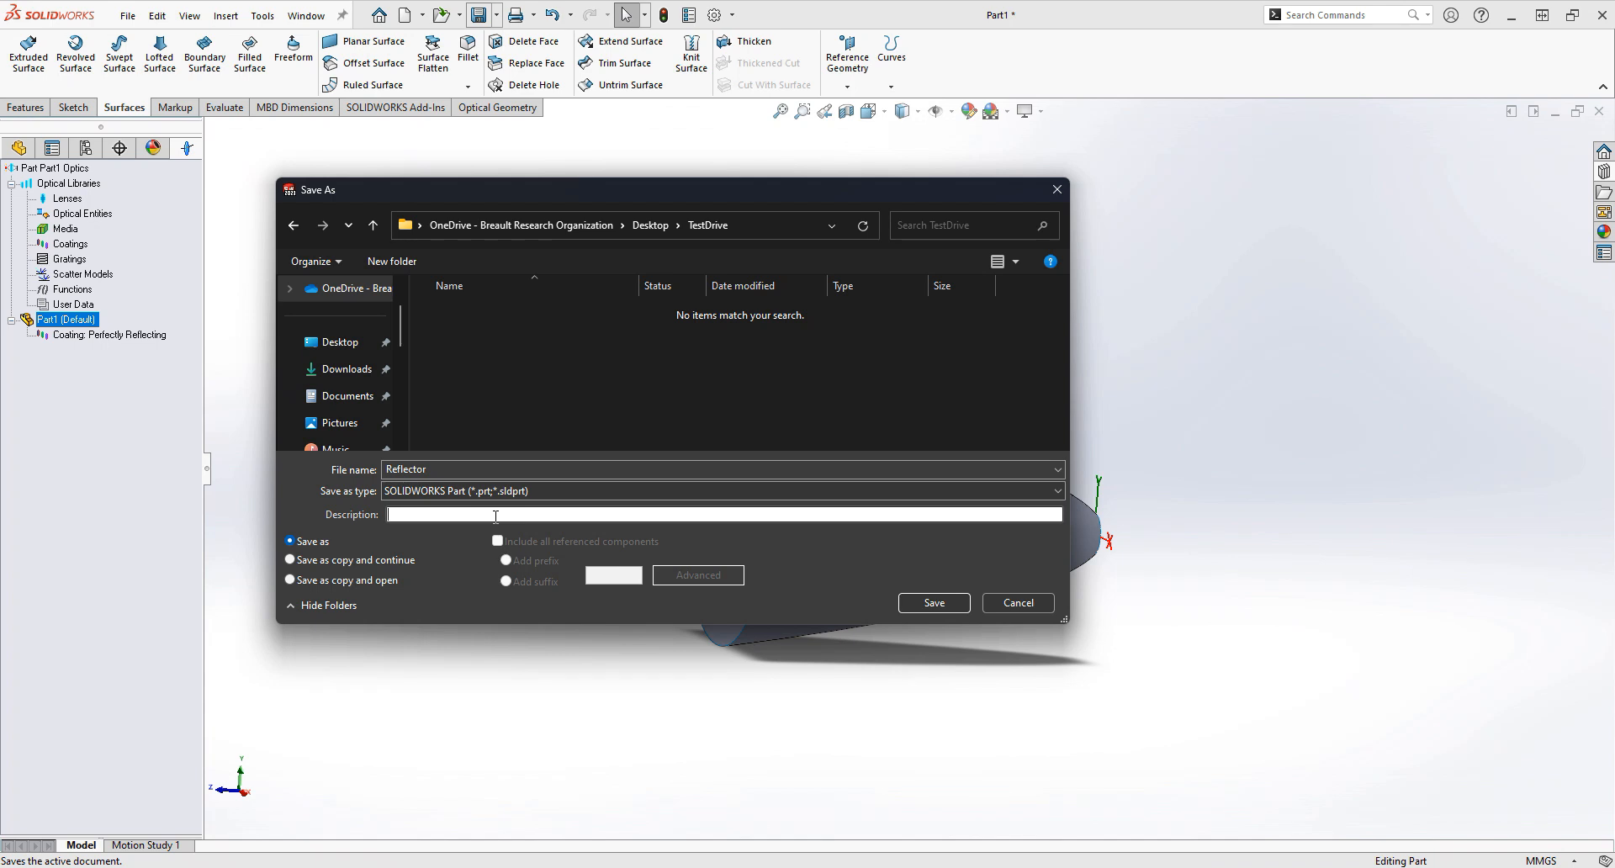
type("Parabolic Reflector")
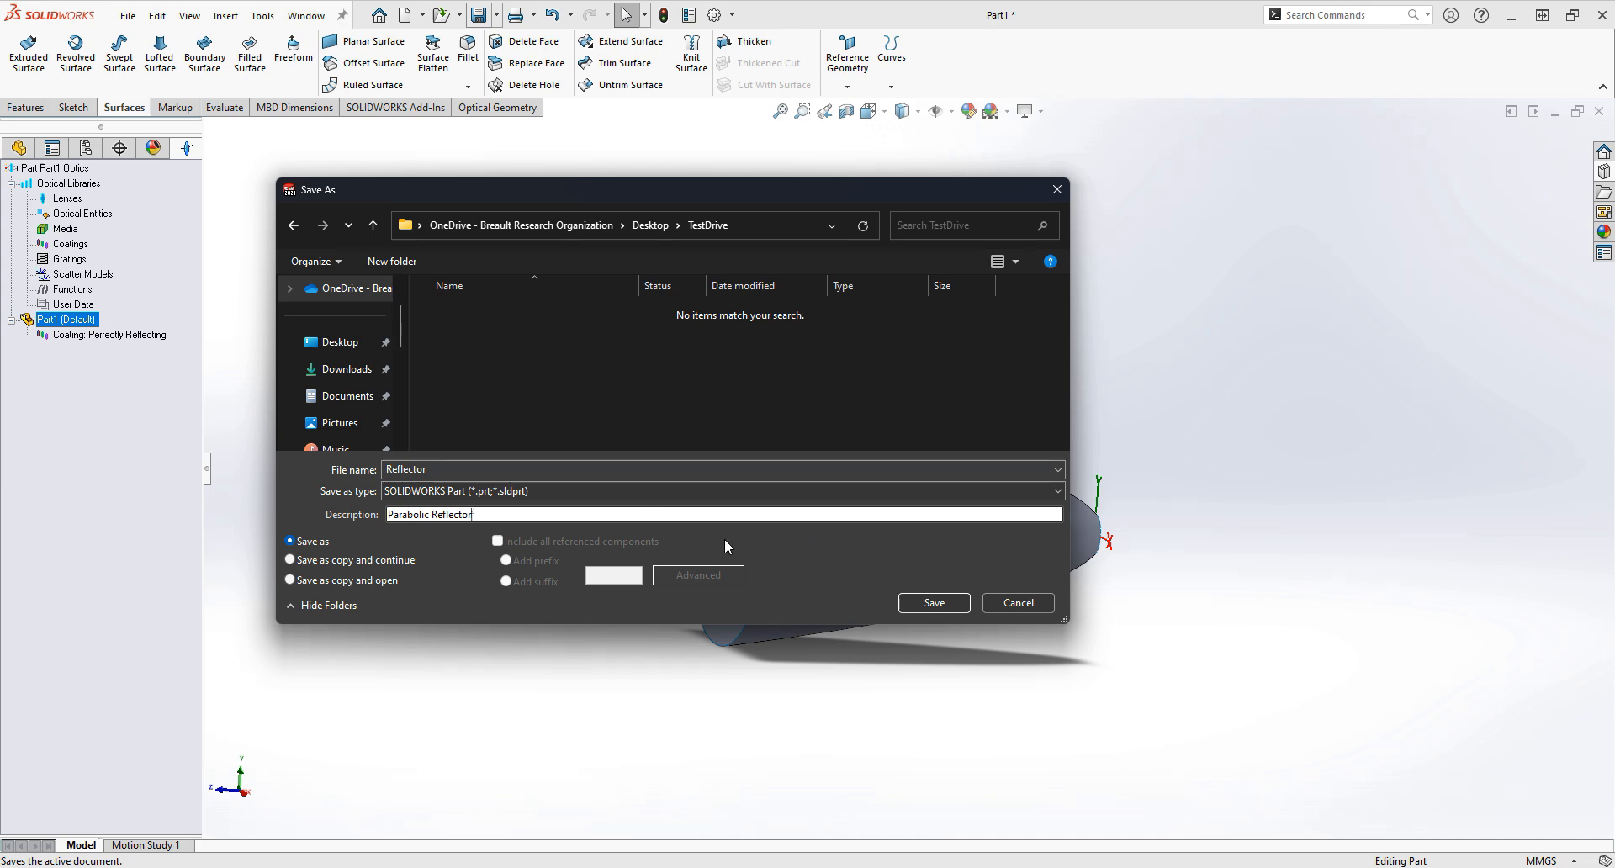
left_click(934, 602)
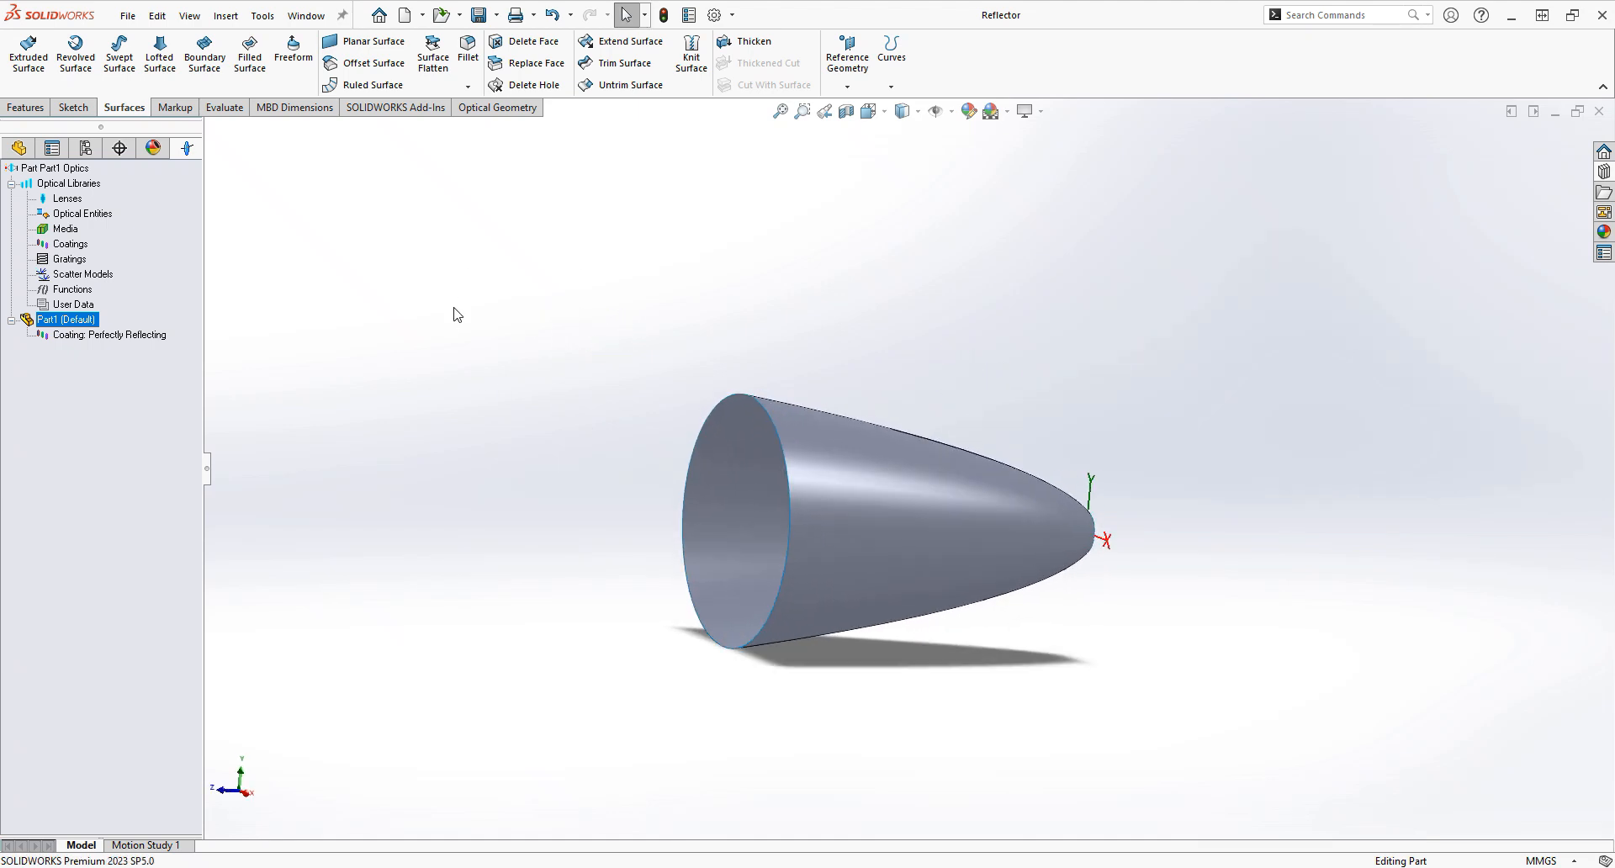
Minimize the reflector part and create a new part from the APEX template Part_mm_ANSI, as the Test Drive guide's target surface section requires
key("alt+Tab")
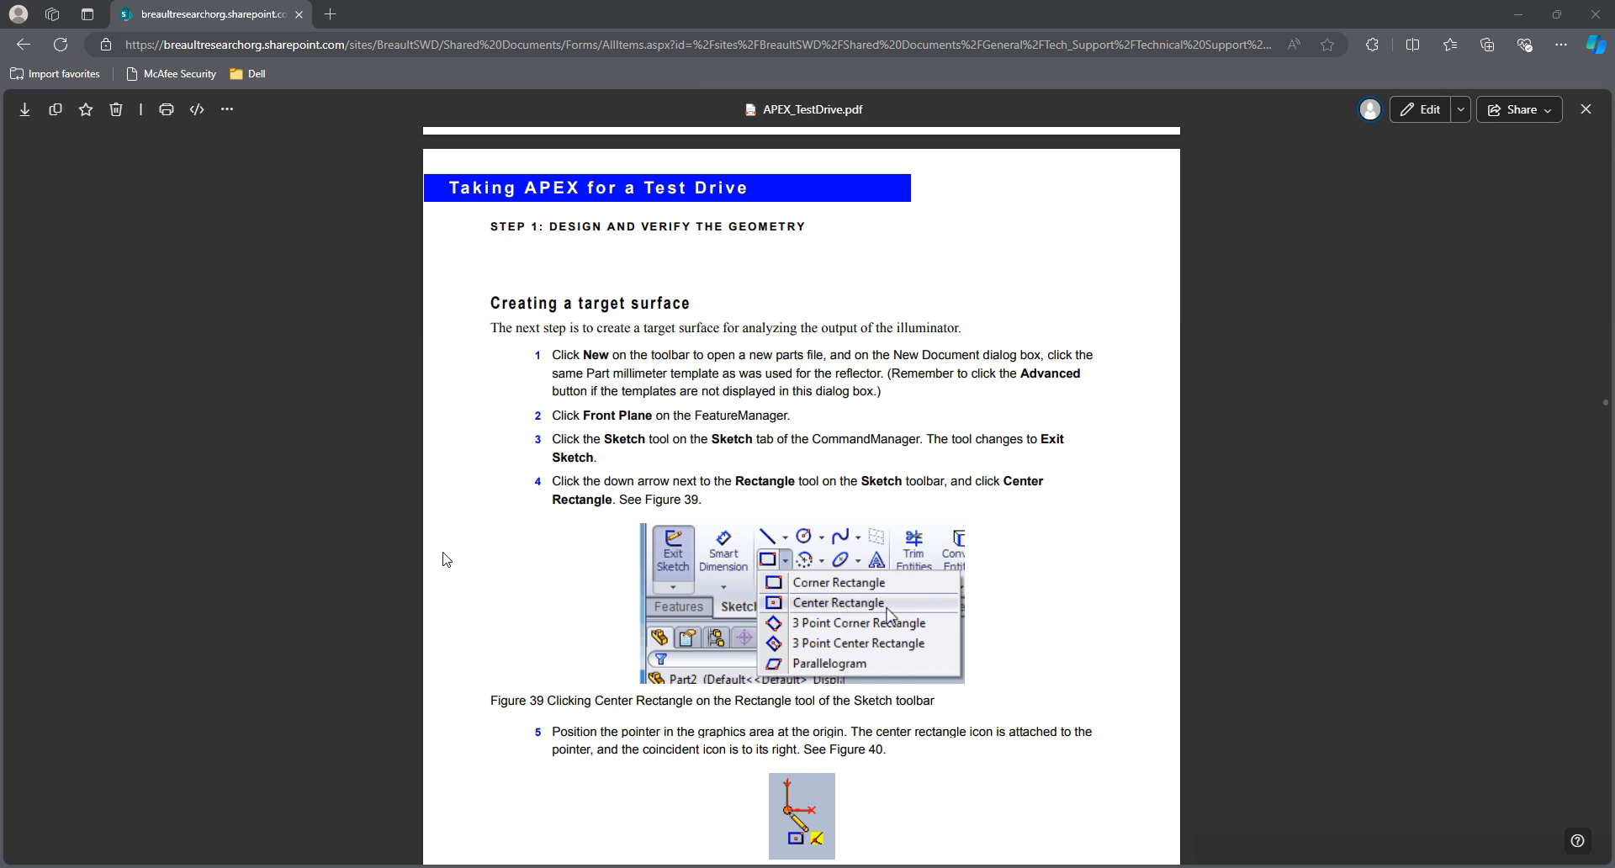
key("alt+Tab")
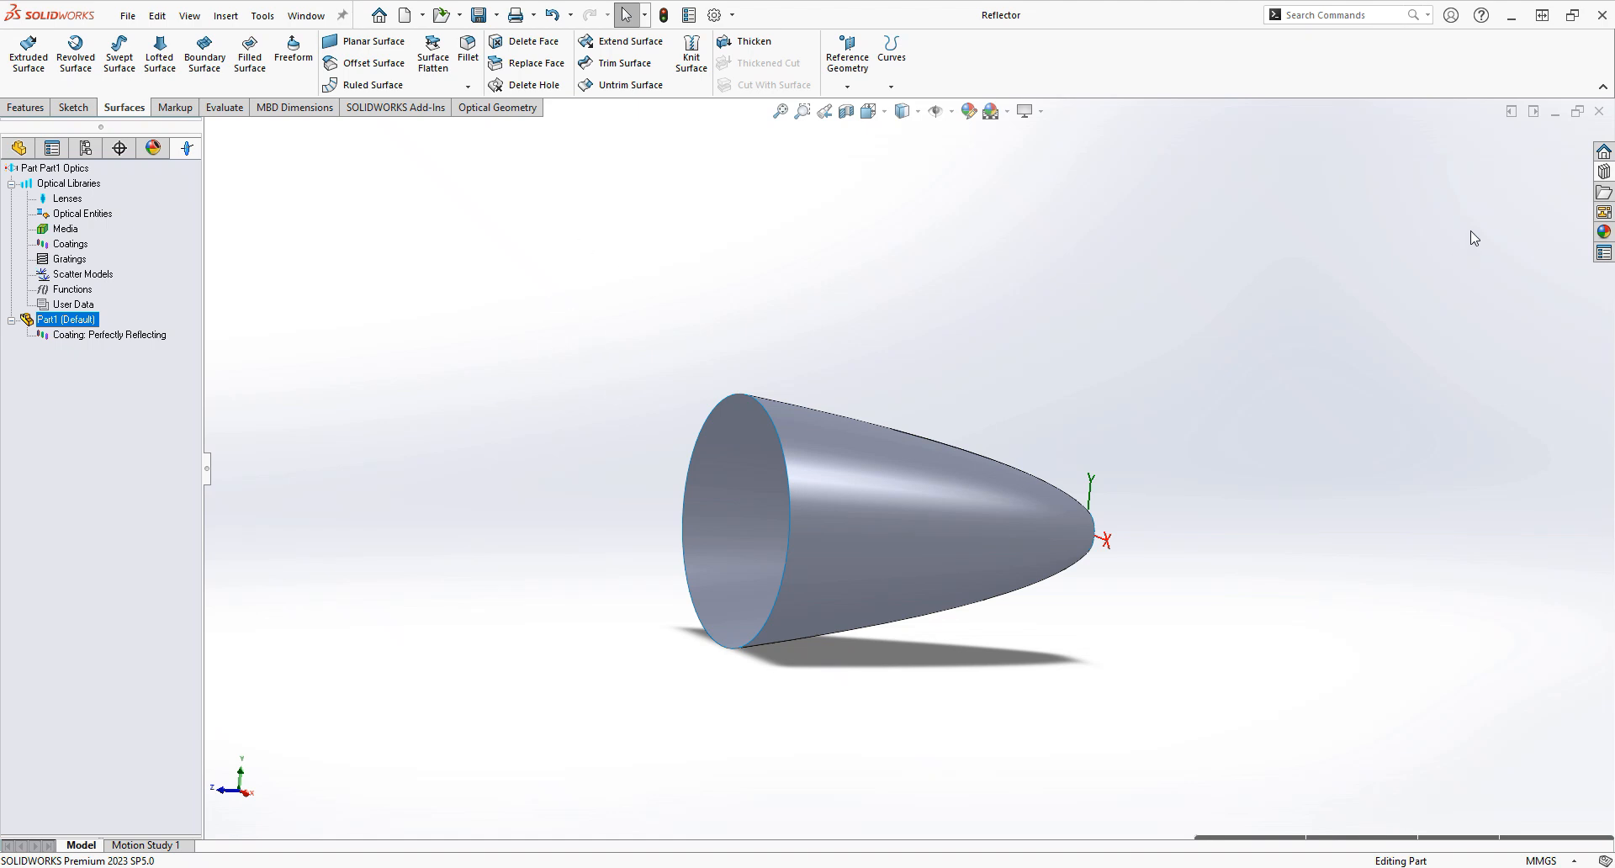
left_click(1555, 113)
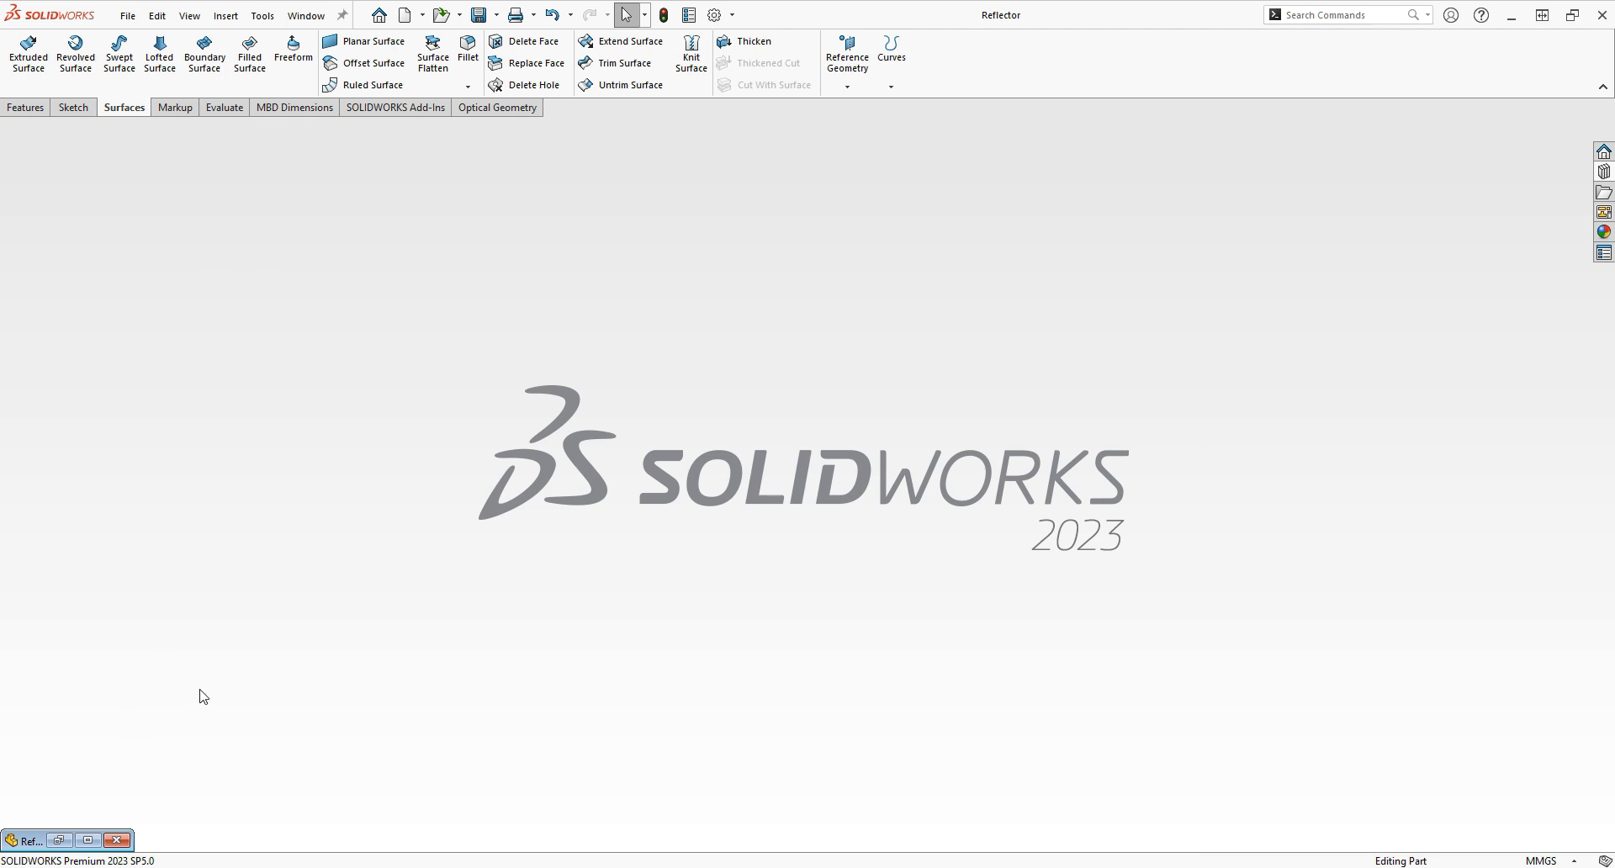
left_click(404, 17)
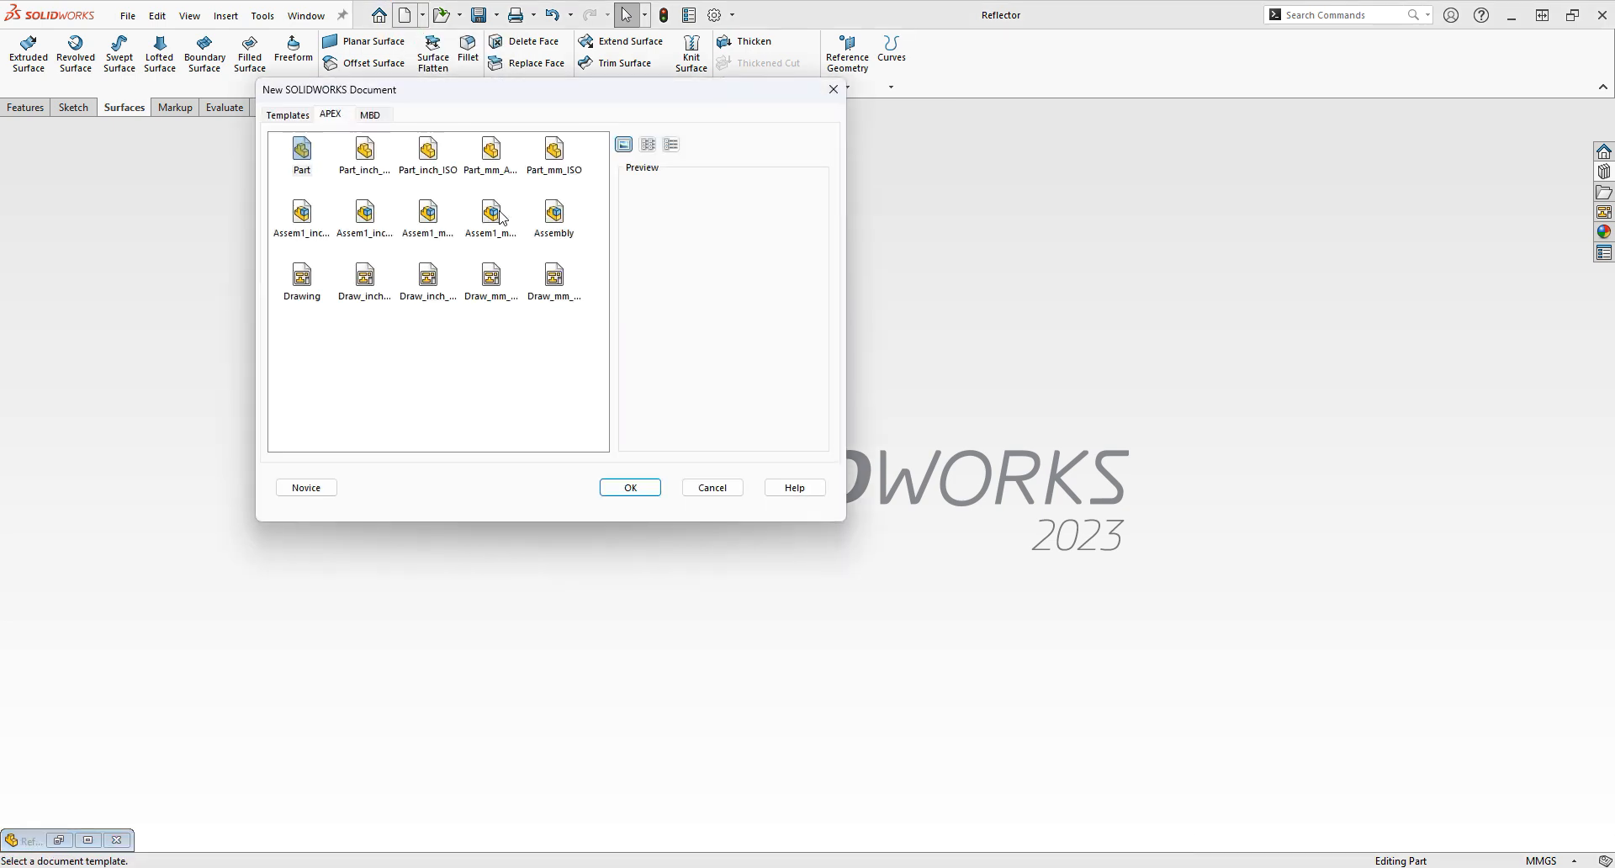
left_click(492, 147)
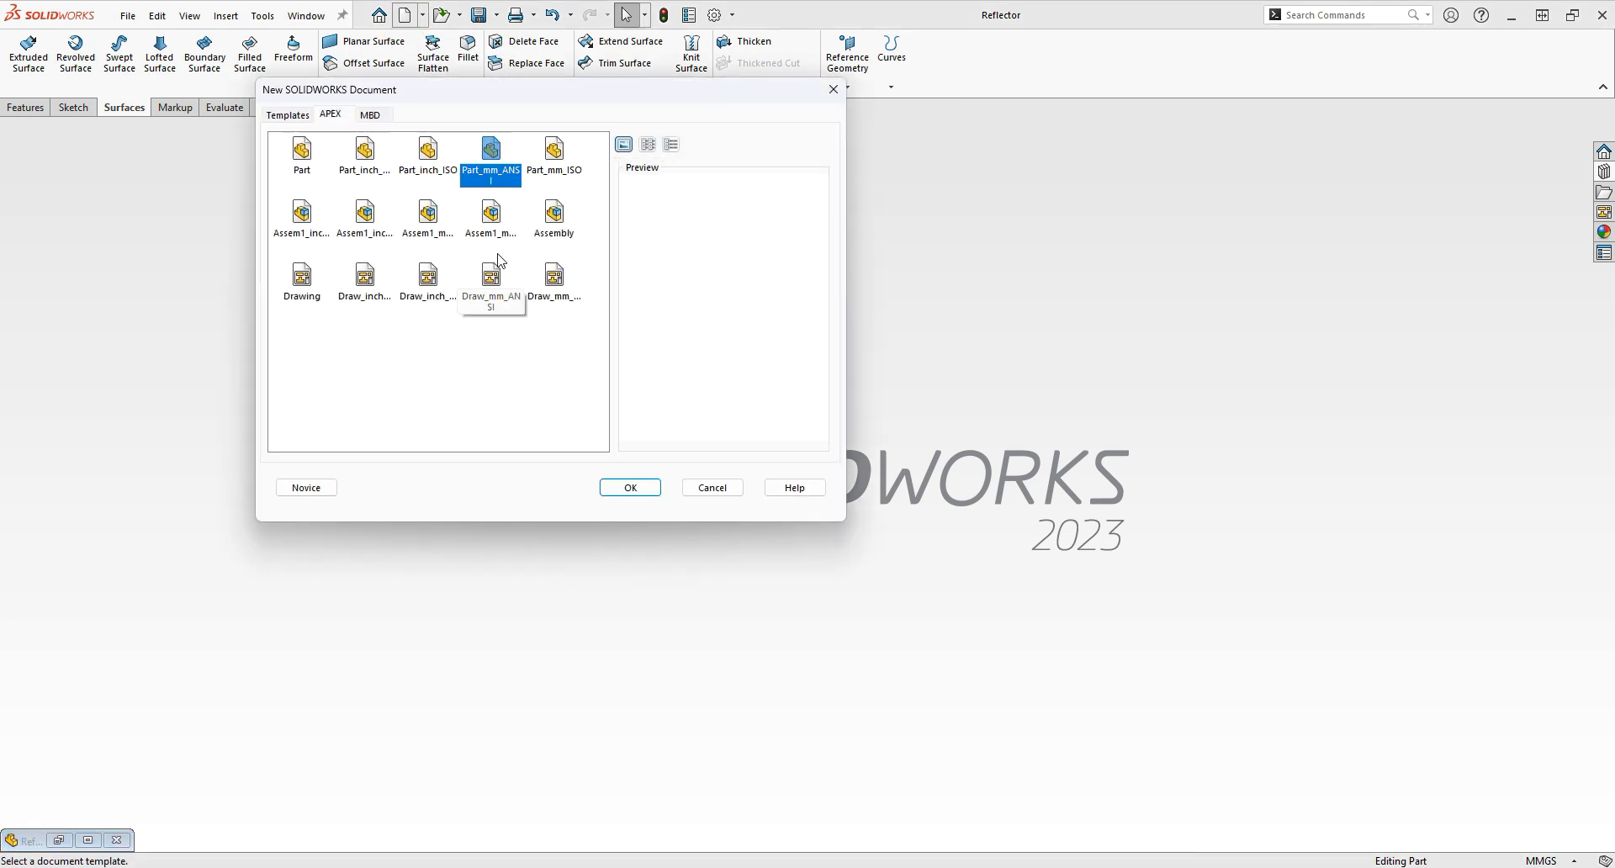
left_click(623, 490)
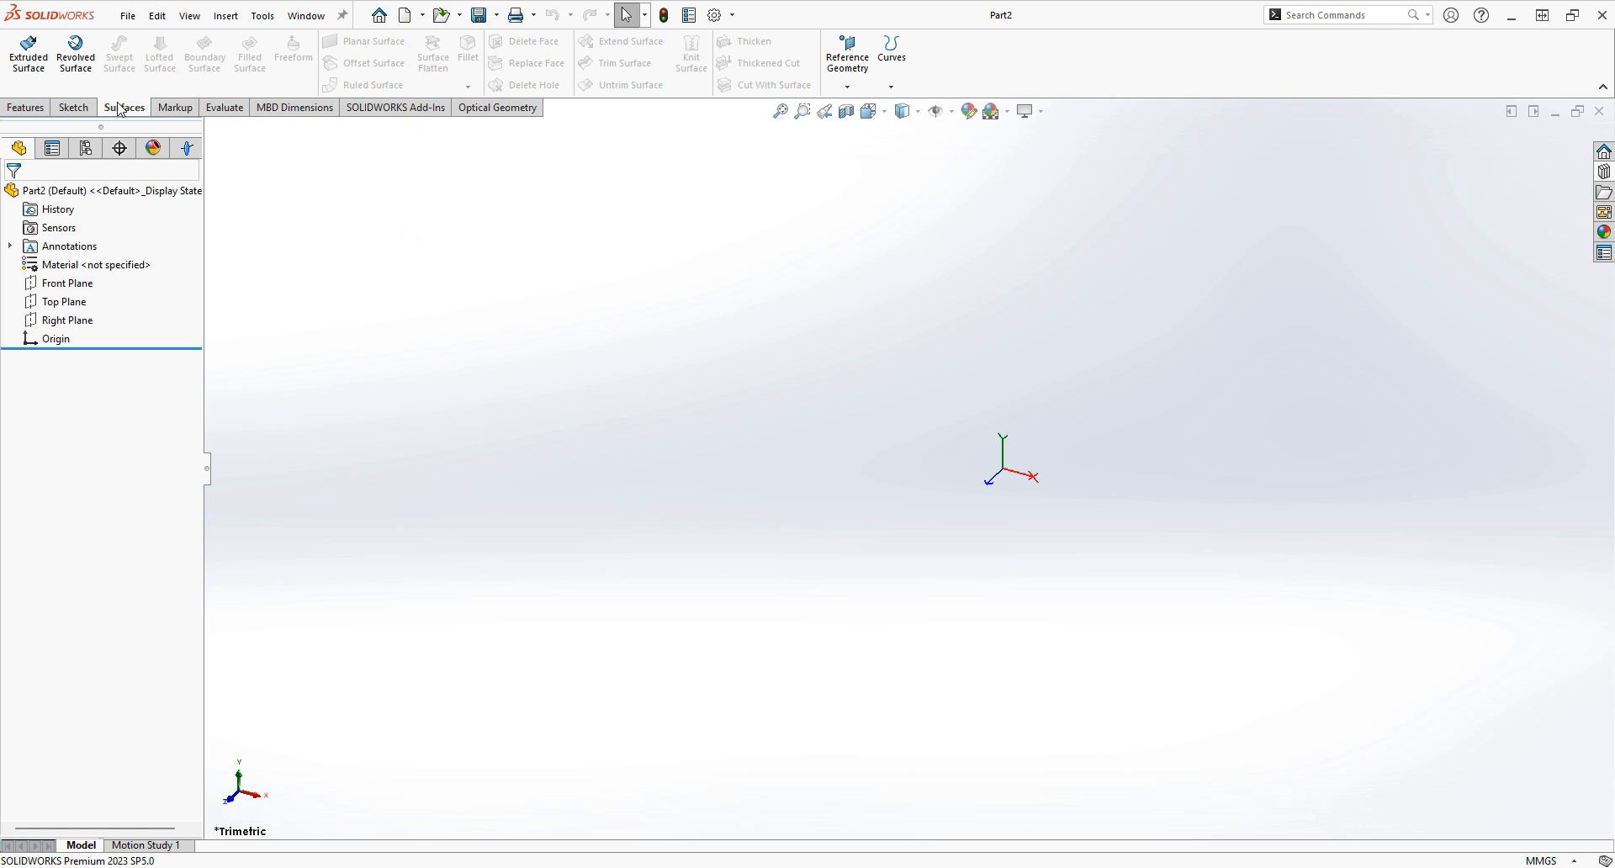
Start a new sketch on the Front Plane of the new part
left_click(72, 107)
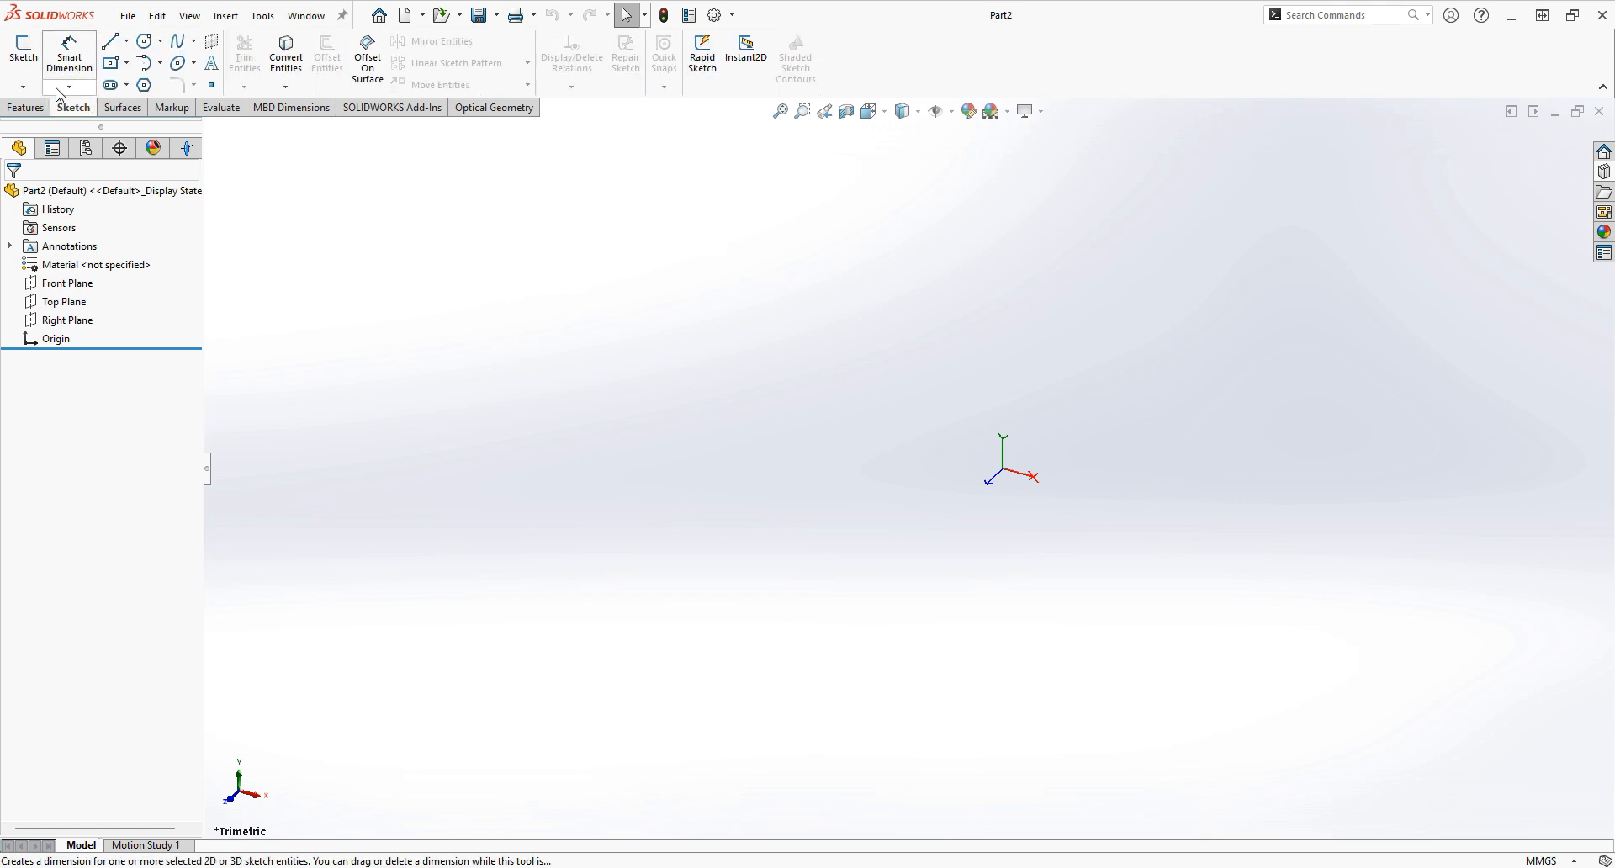
left_click(23, 50)
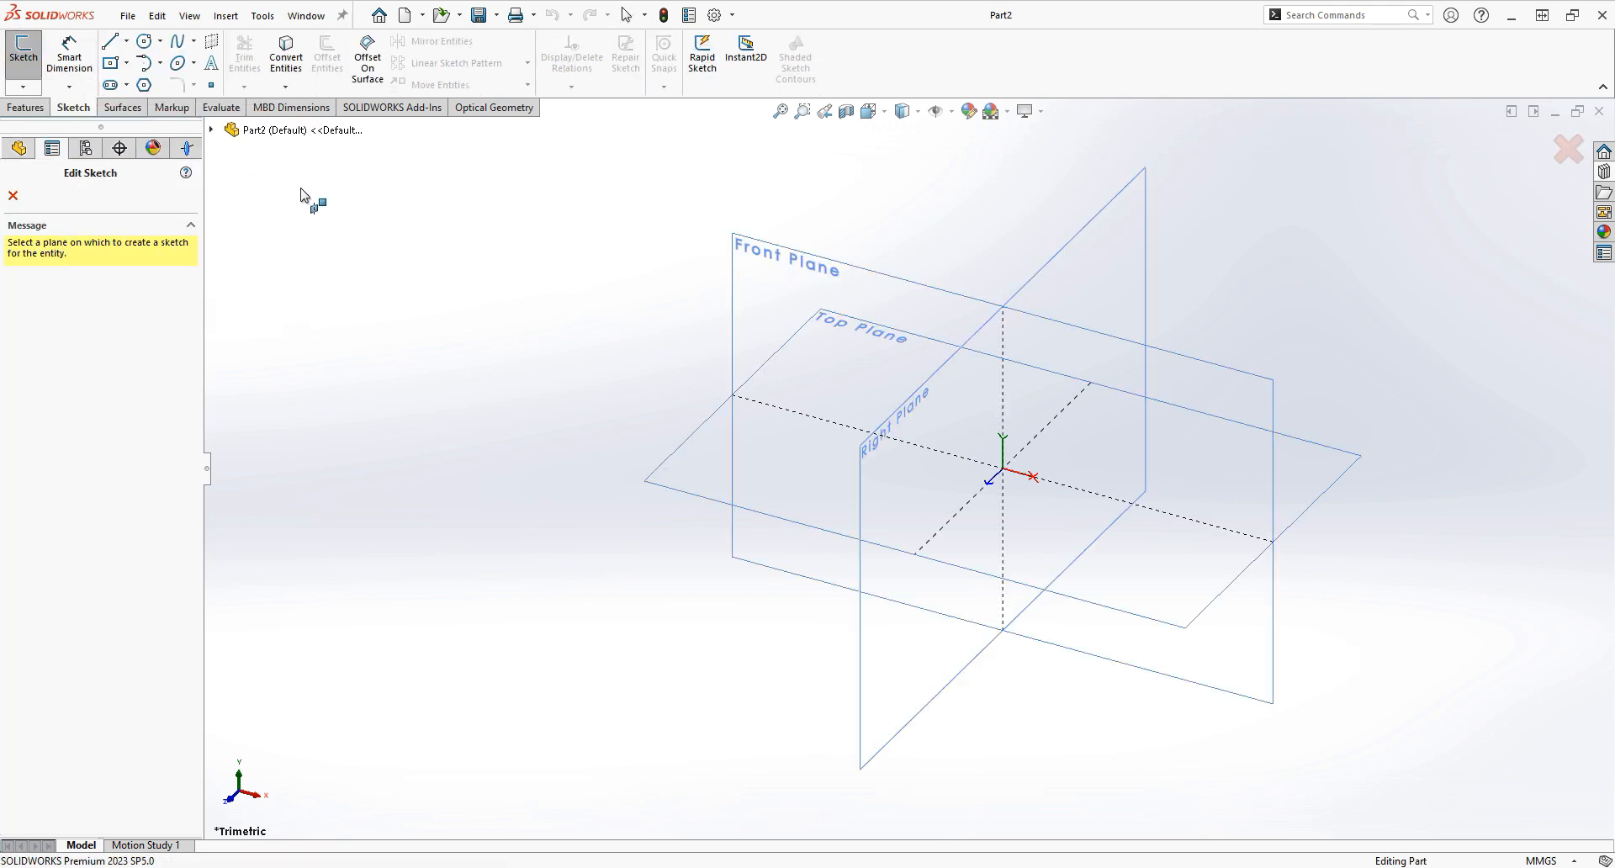
left_click(767, 286)
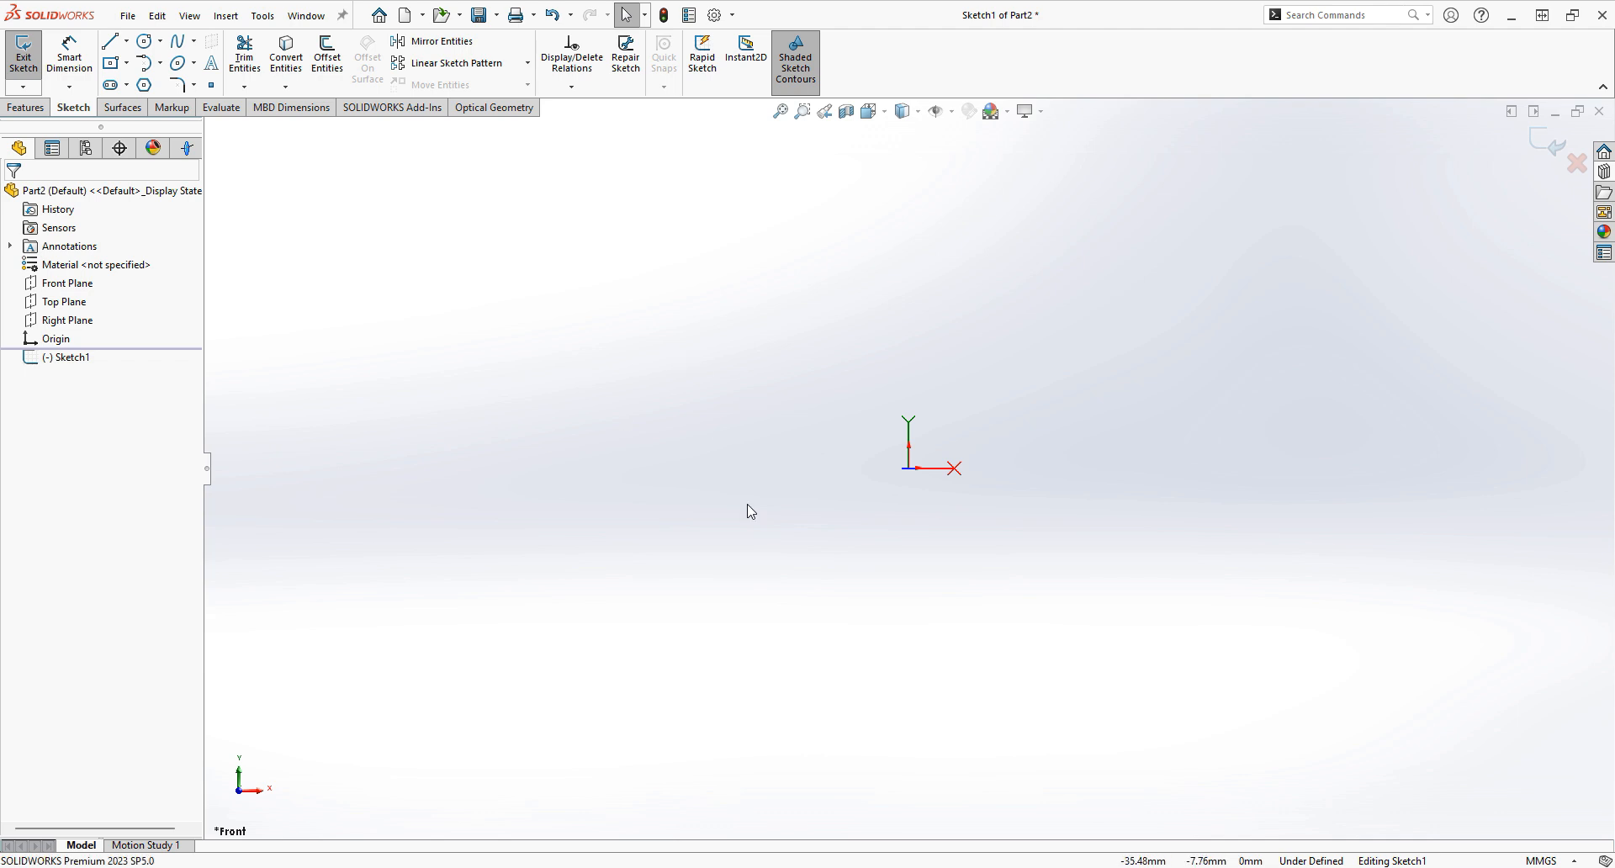
Sketch a center rectangle about 116 mm wide and 109 mm high, centered on the origin
left_click(127, 64)
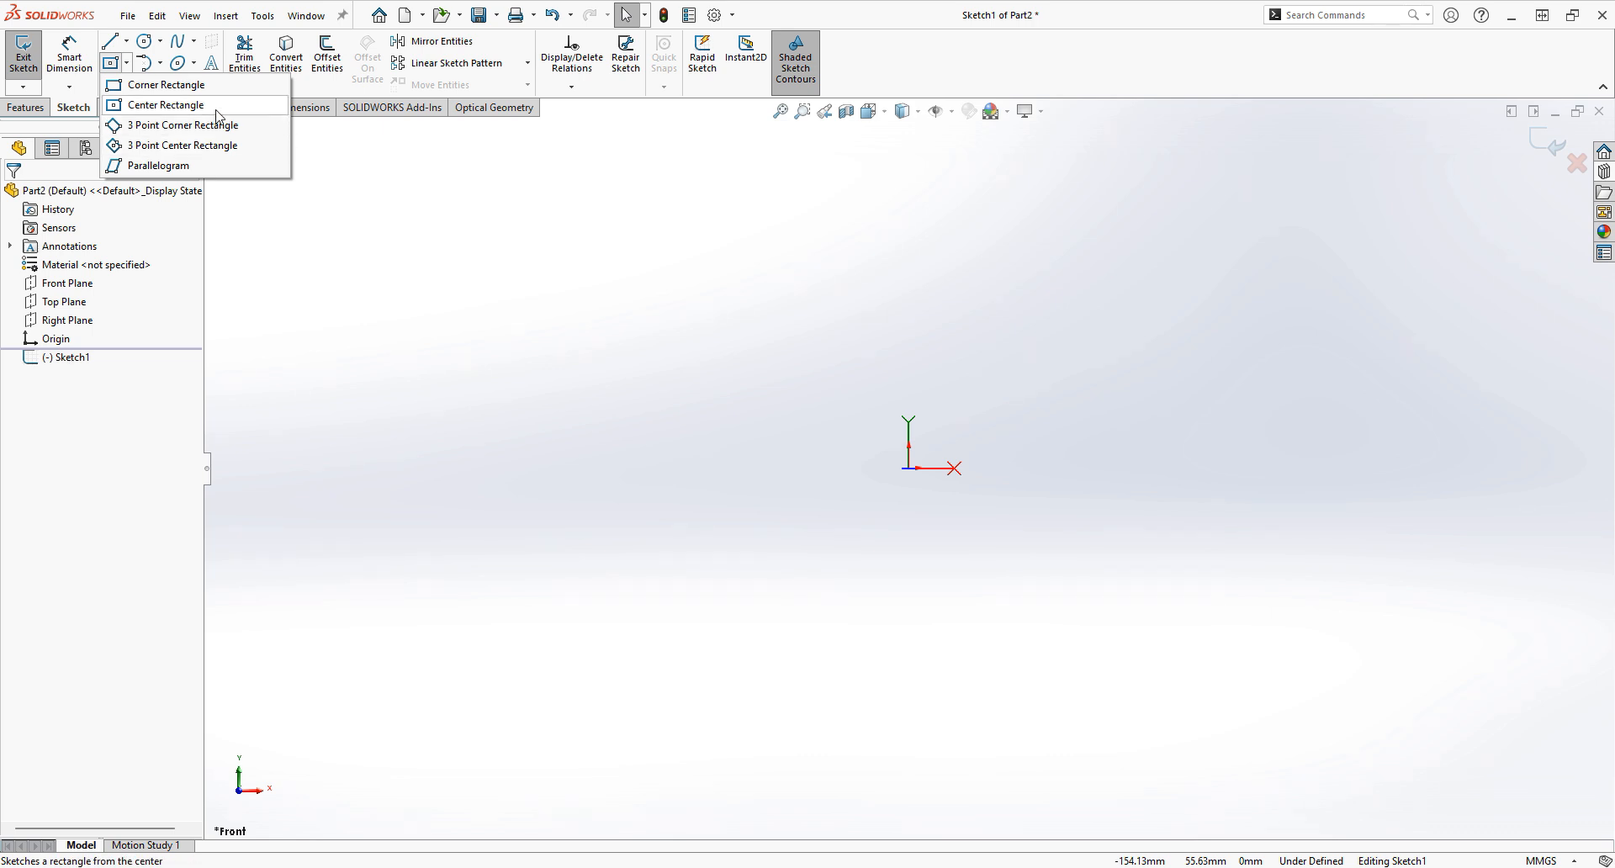
left_click(168, 105)
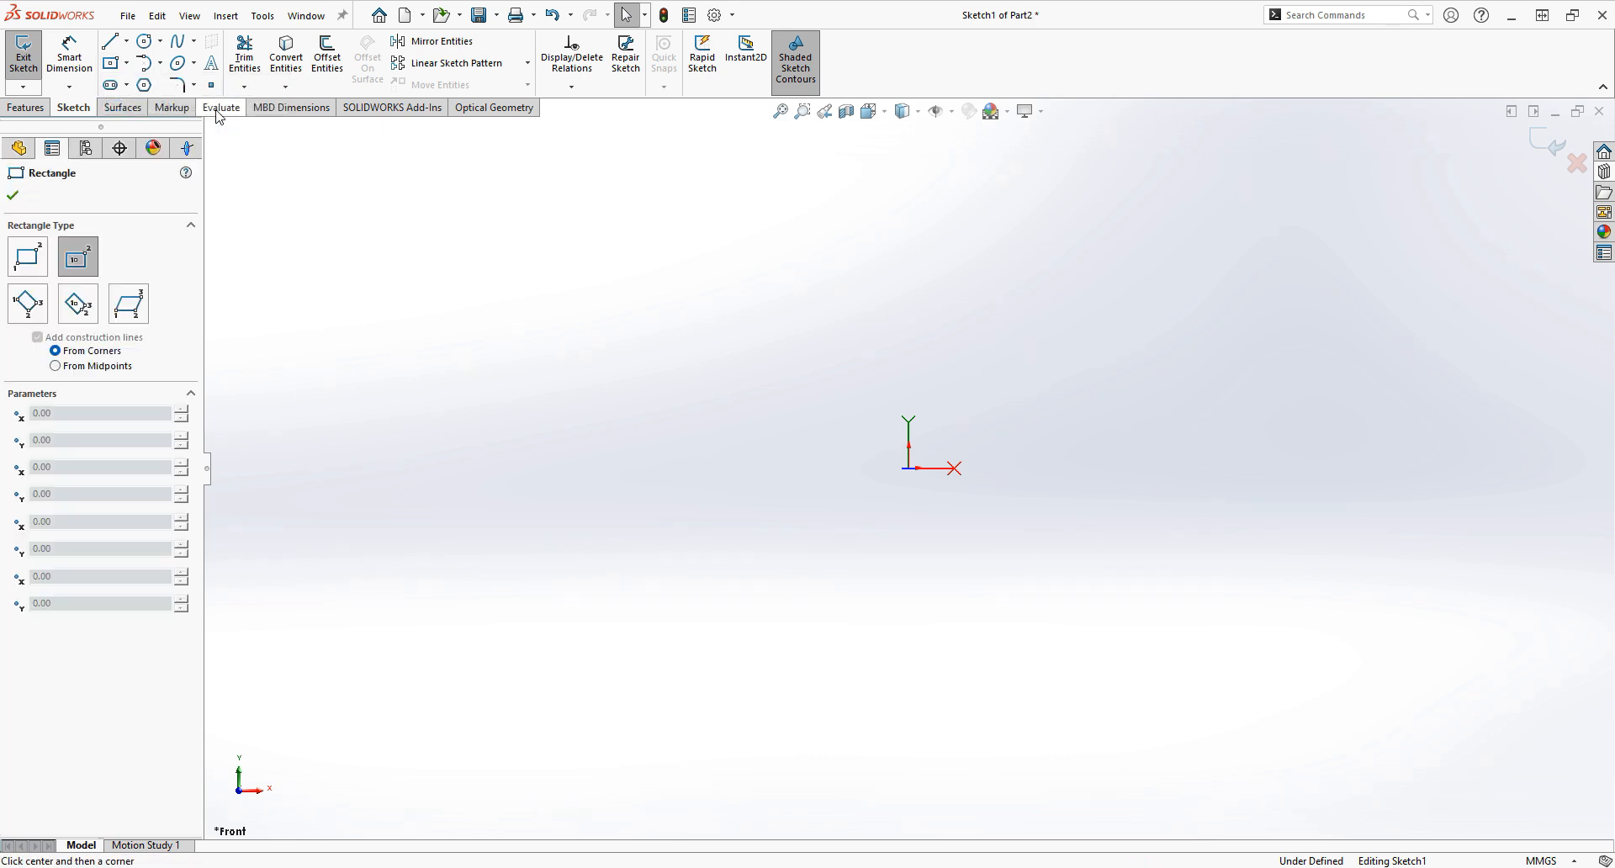
left_click(908, 468)
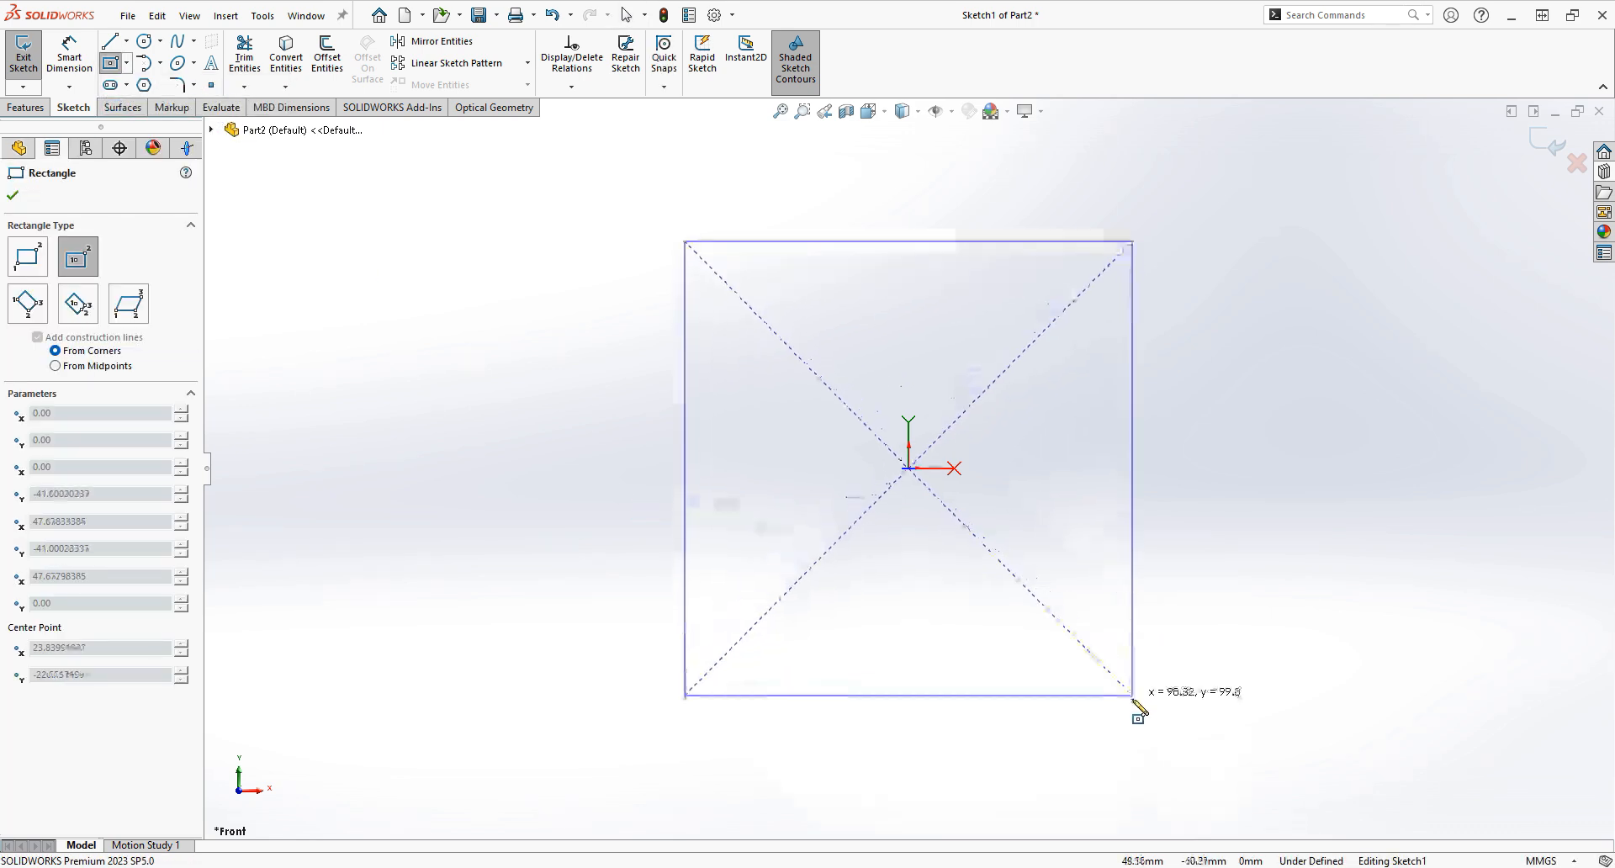
left_click(1174, 716)
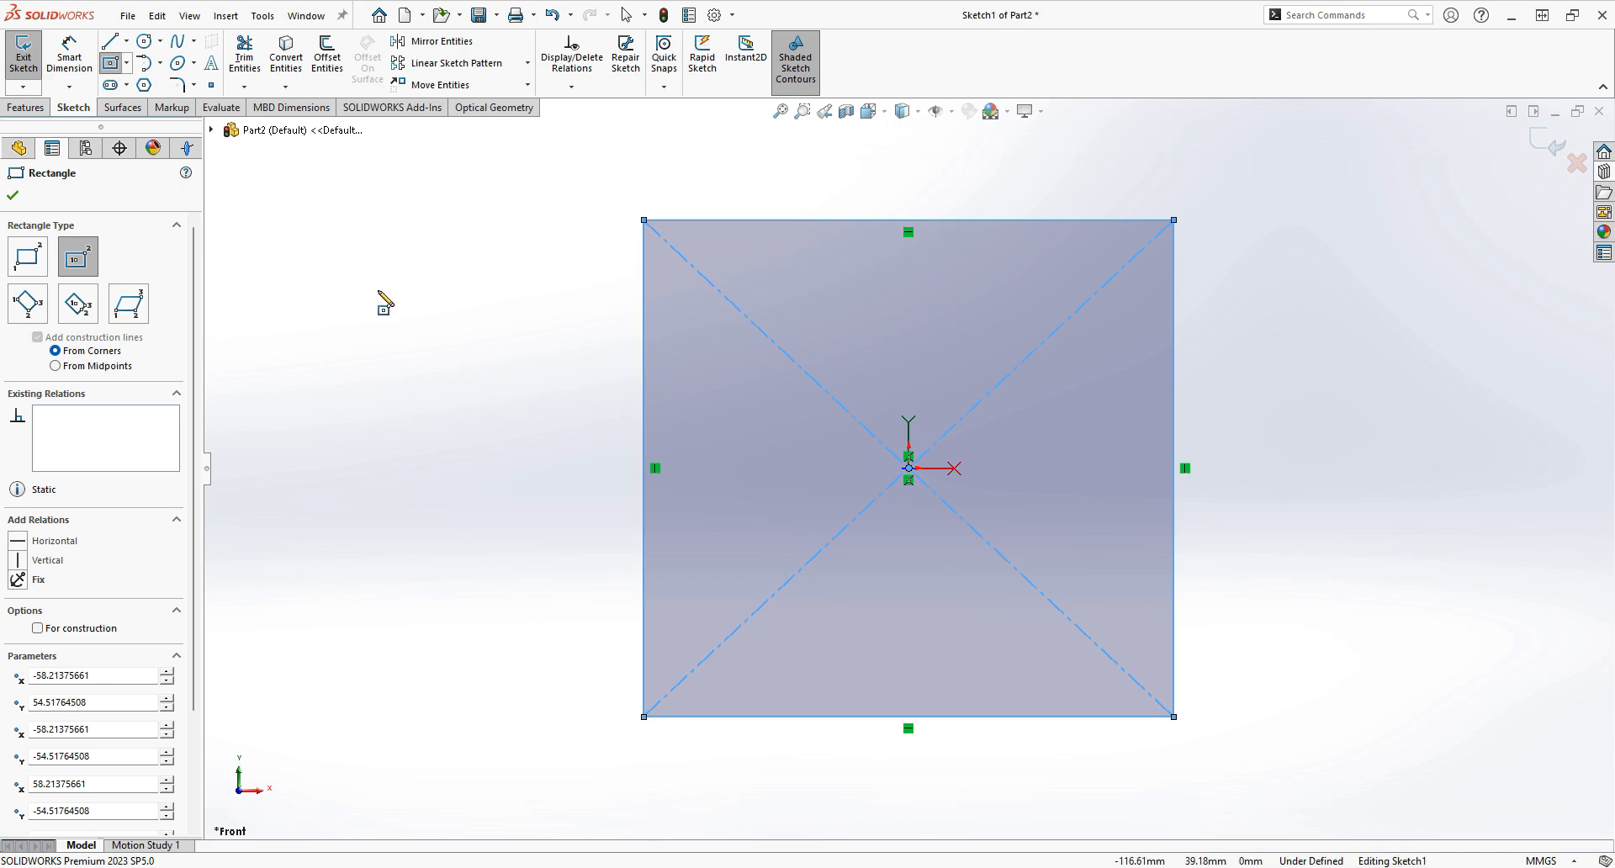
left_click(13, 195)
left_click(401, 393)
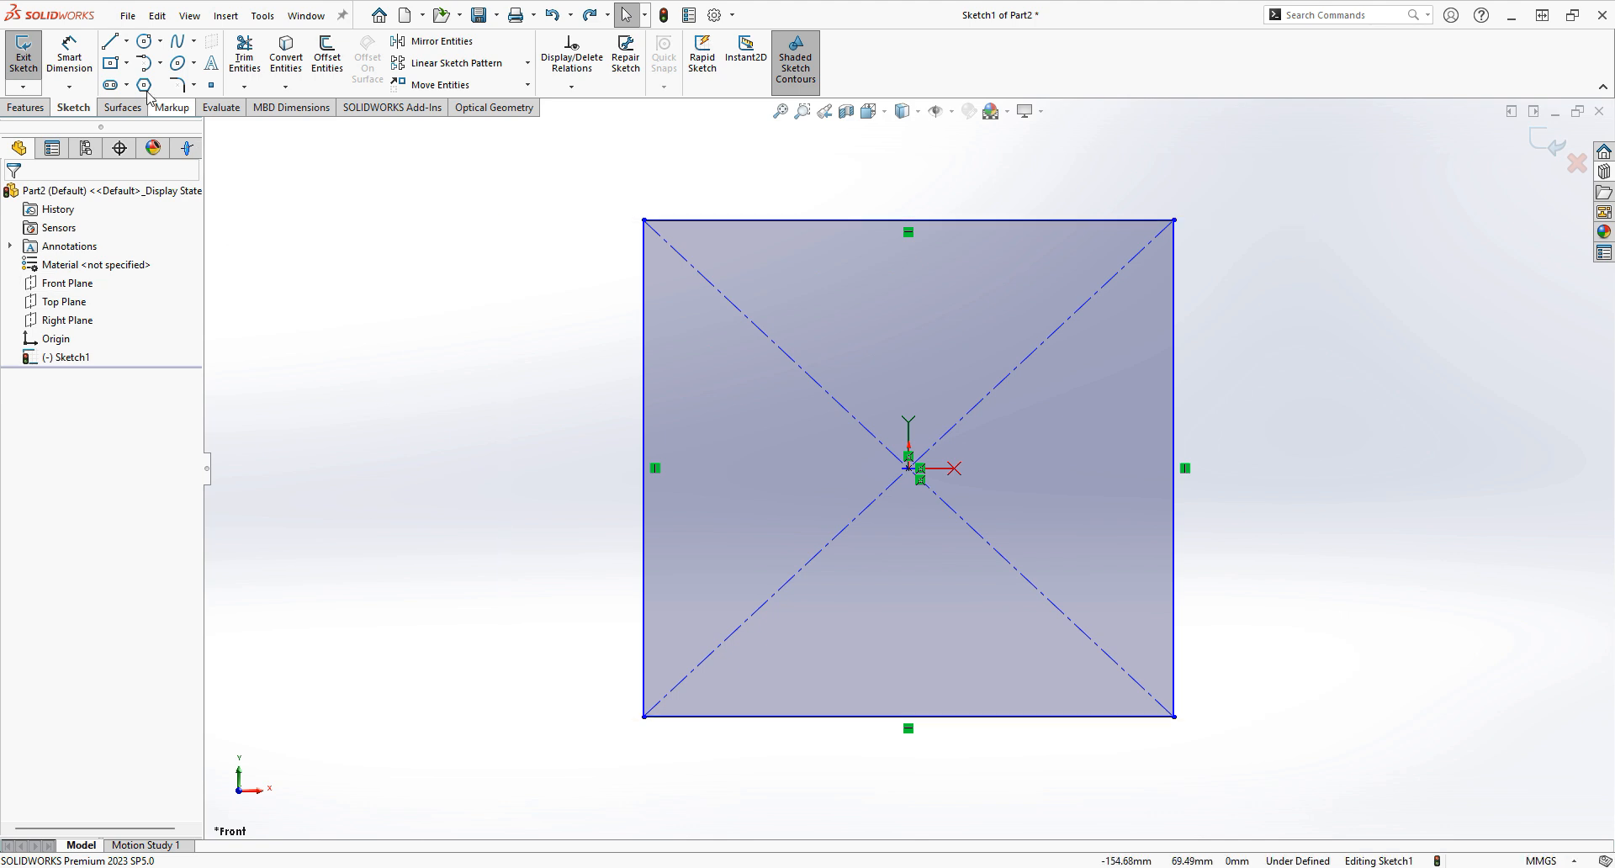
Dimension the top edge of the center rectangle and set its length to 100 mm
left_click(85, 74)
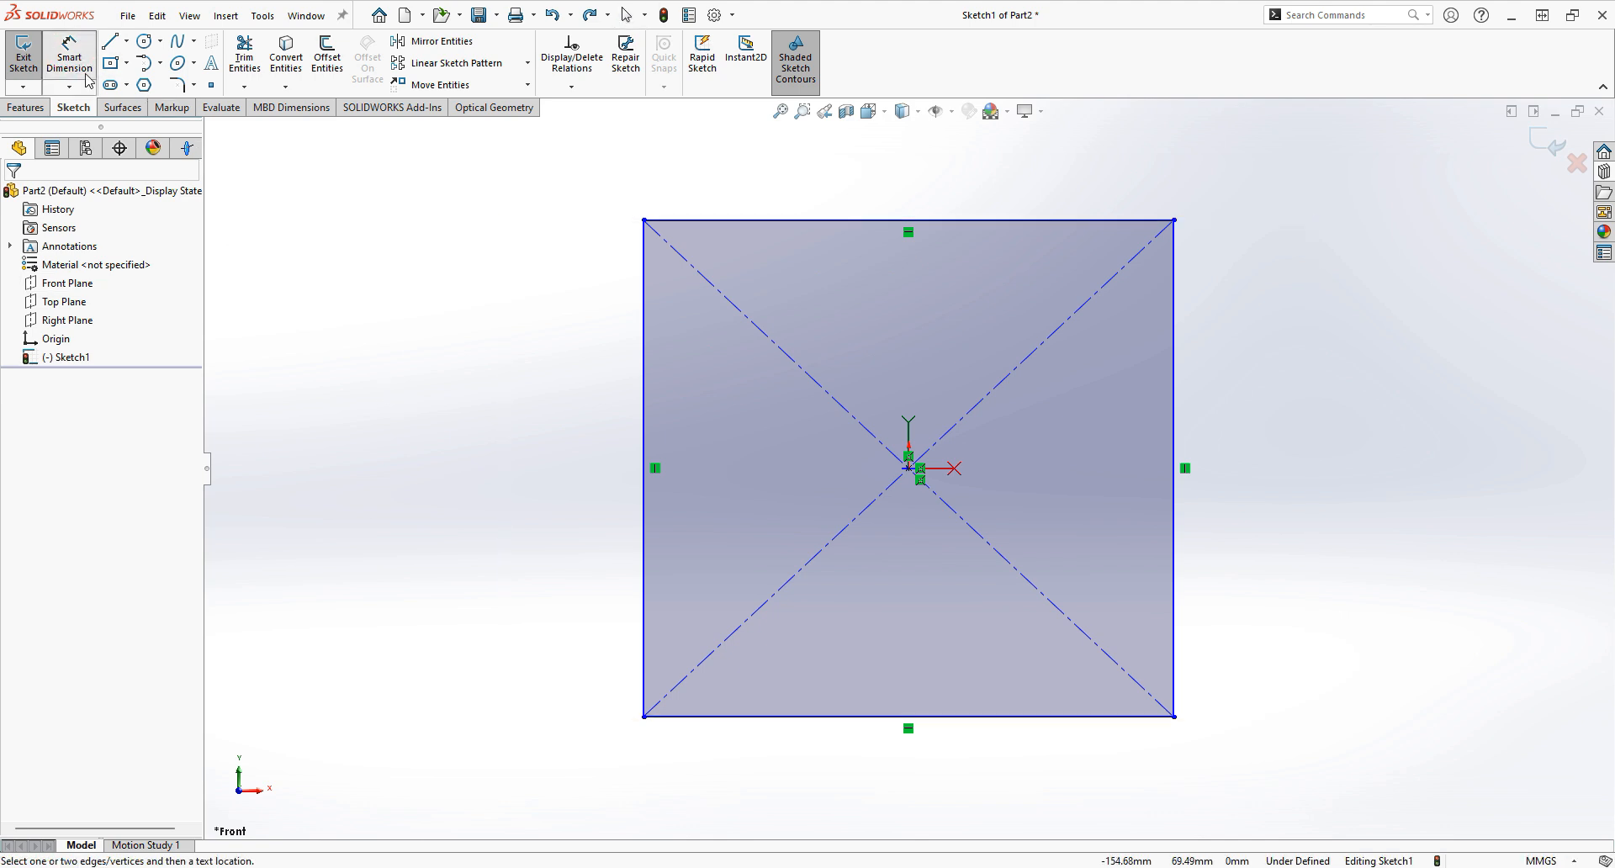
left_click(971, 220)
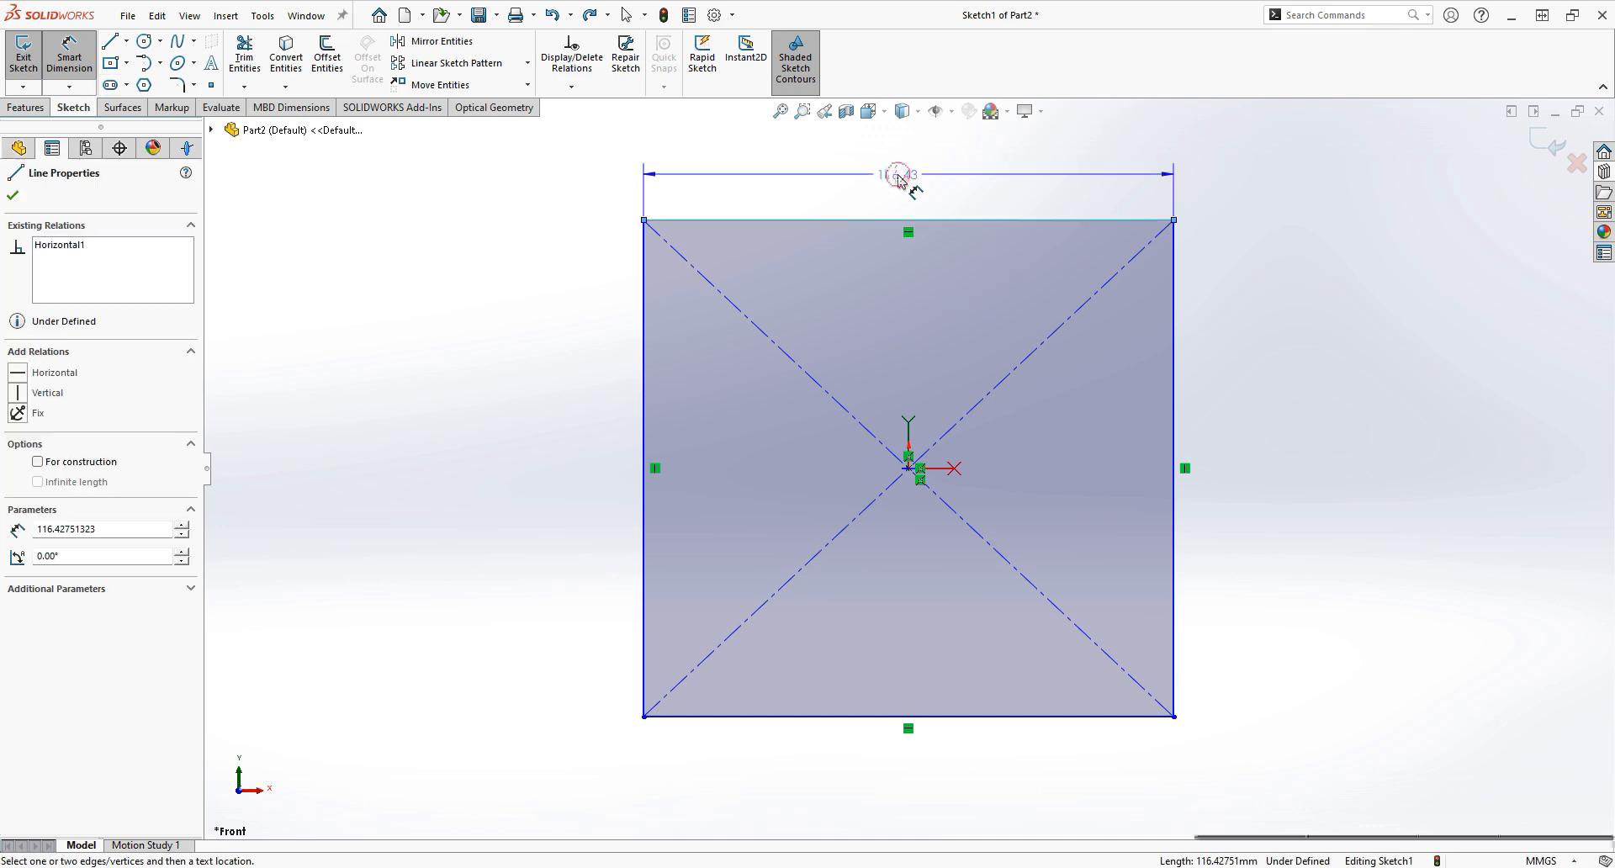
left_click(898, 175)
type("100")
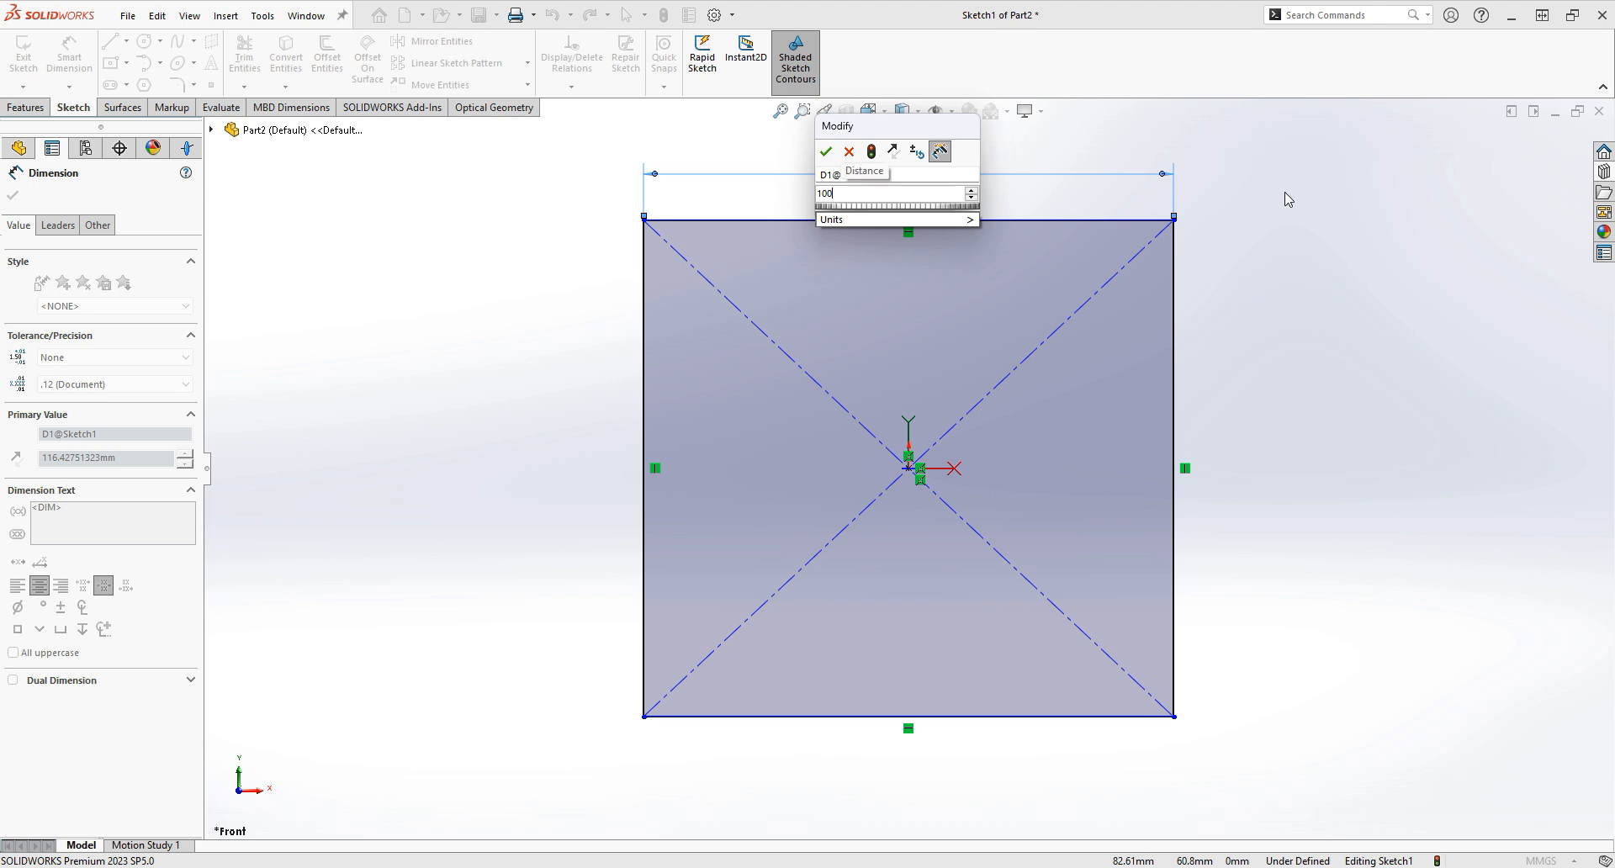
key("Return")
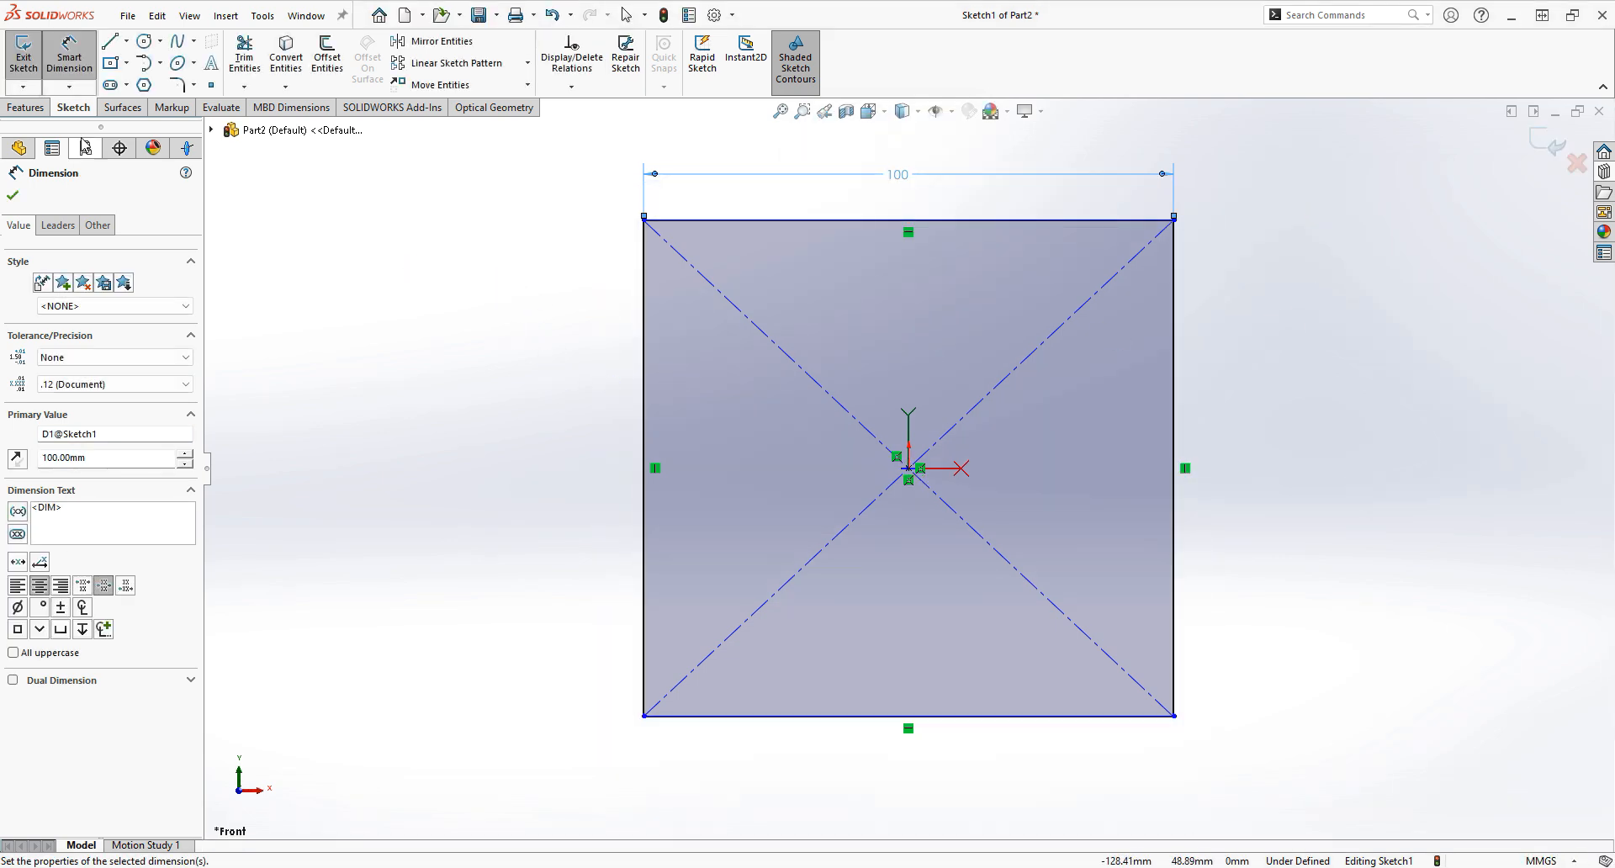
left_click(13, 195)
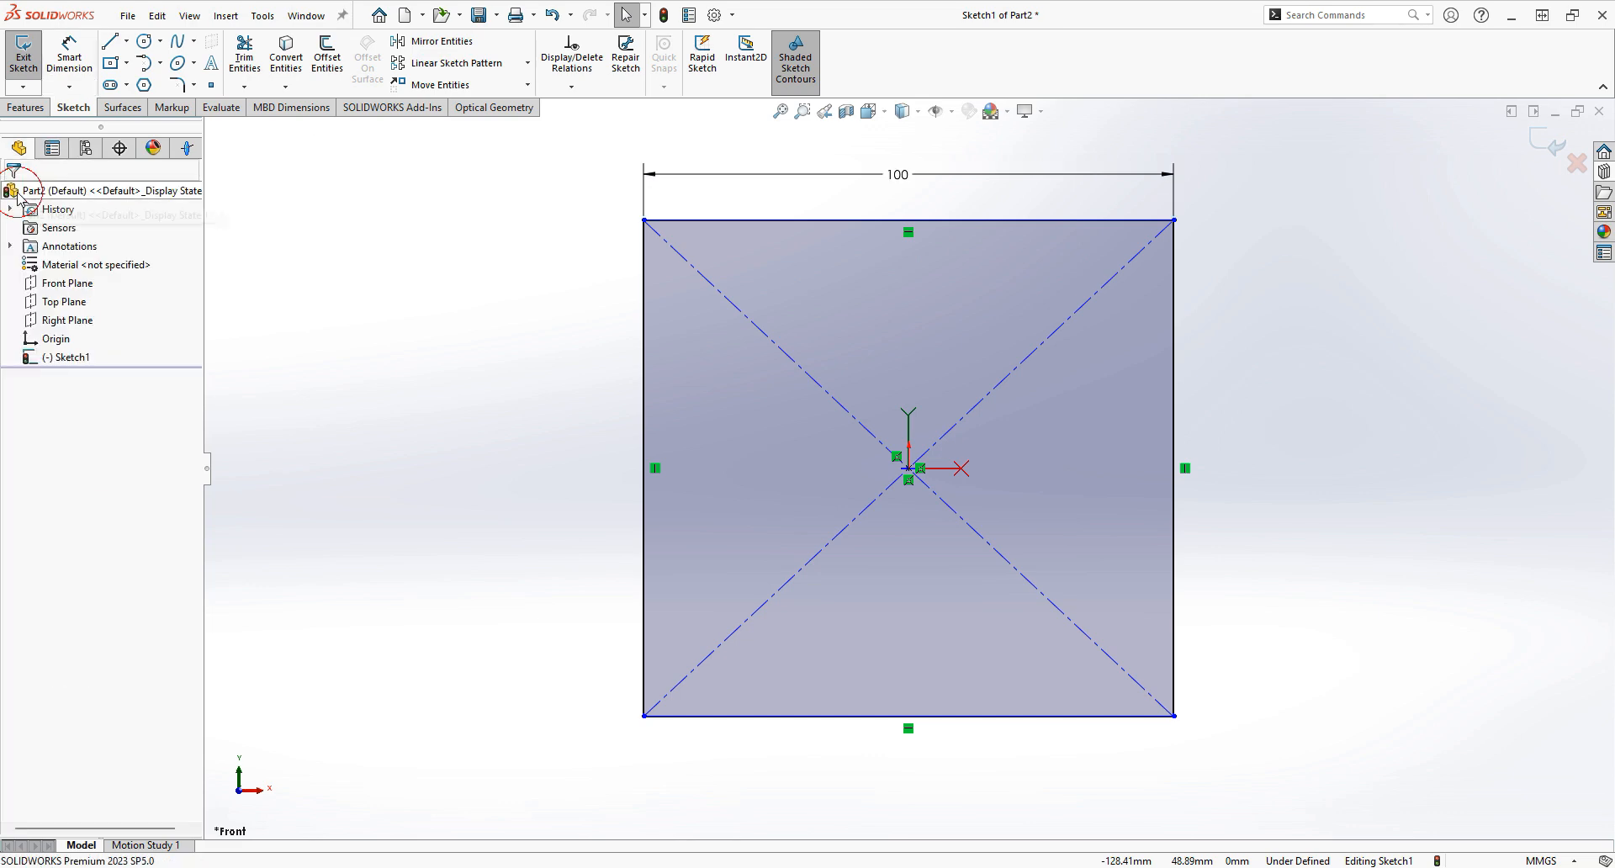
Add an Equal relation between the rectangle's top and left edges to make it square
left_click(571, 86)
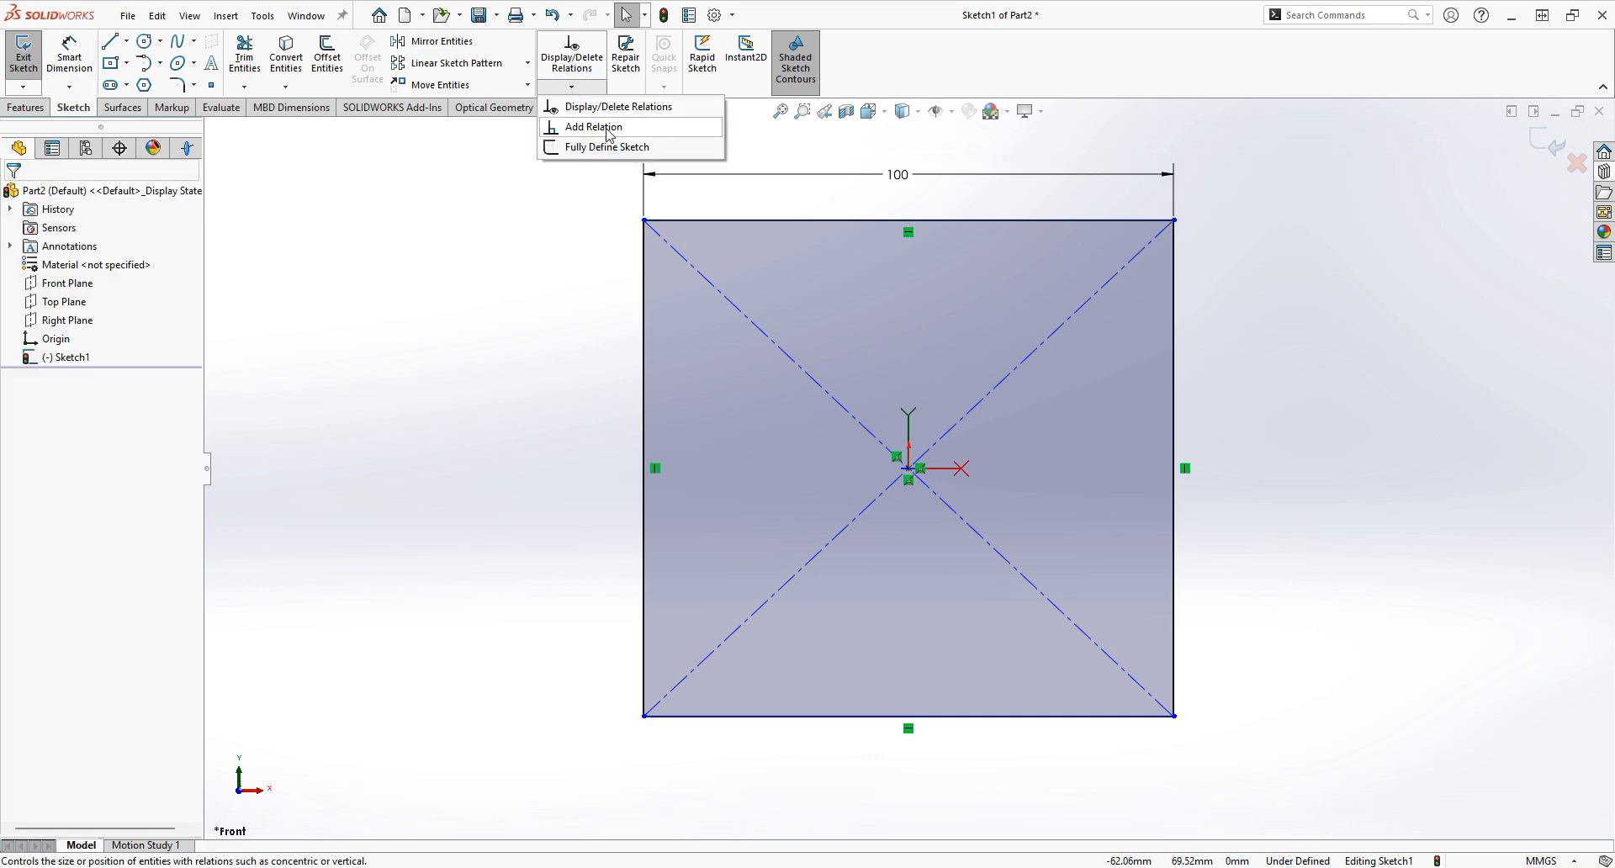
left_click(607, 127)
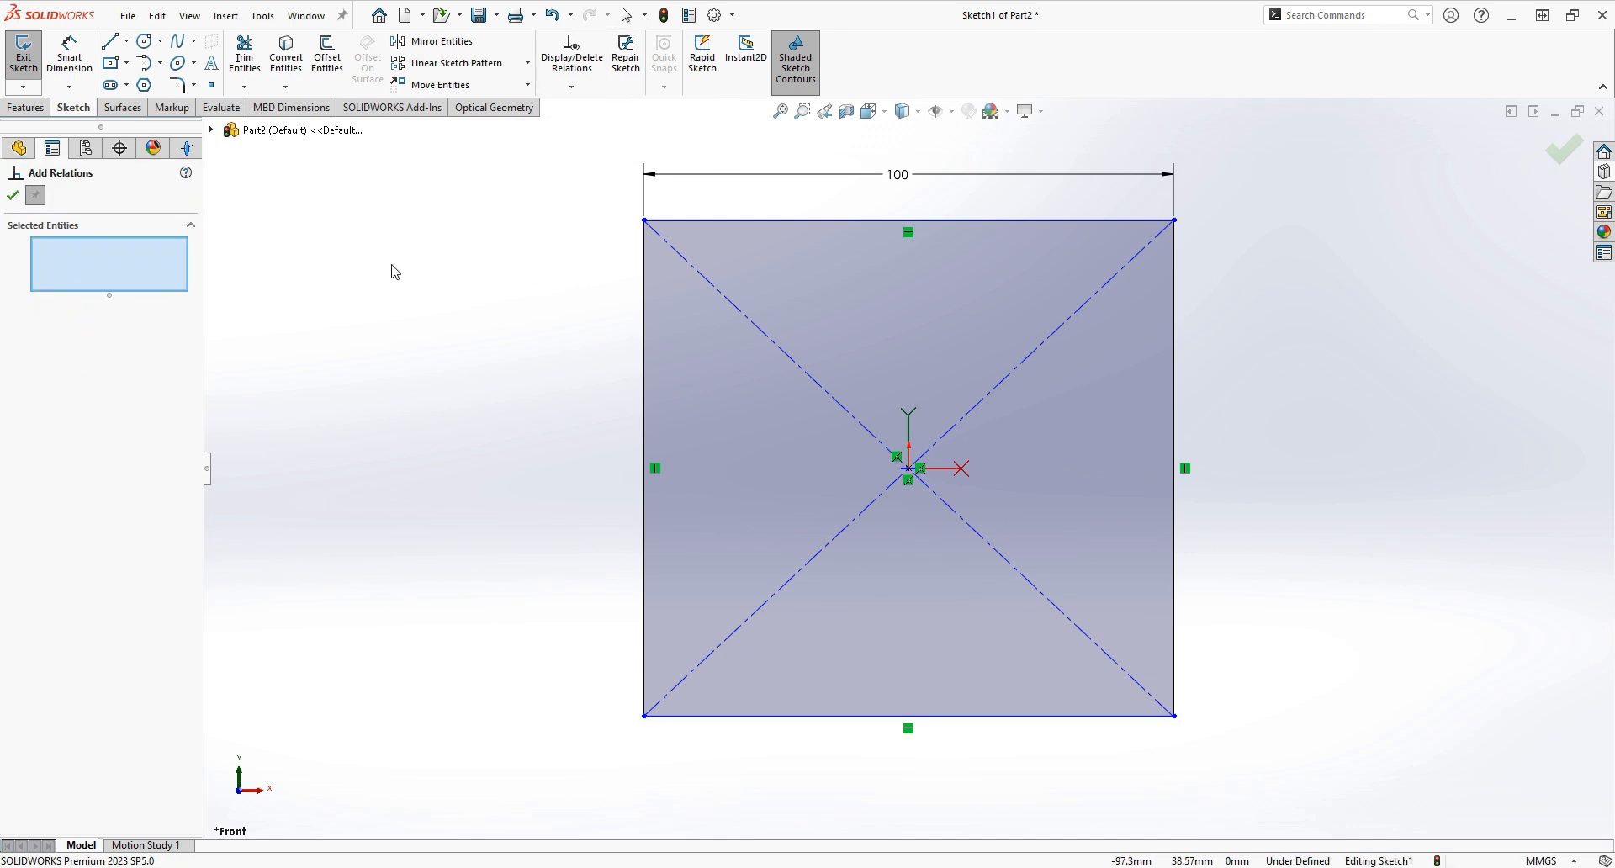
left_click(812, 221)
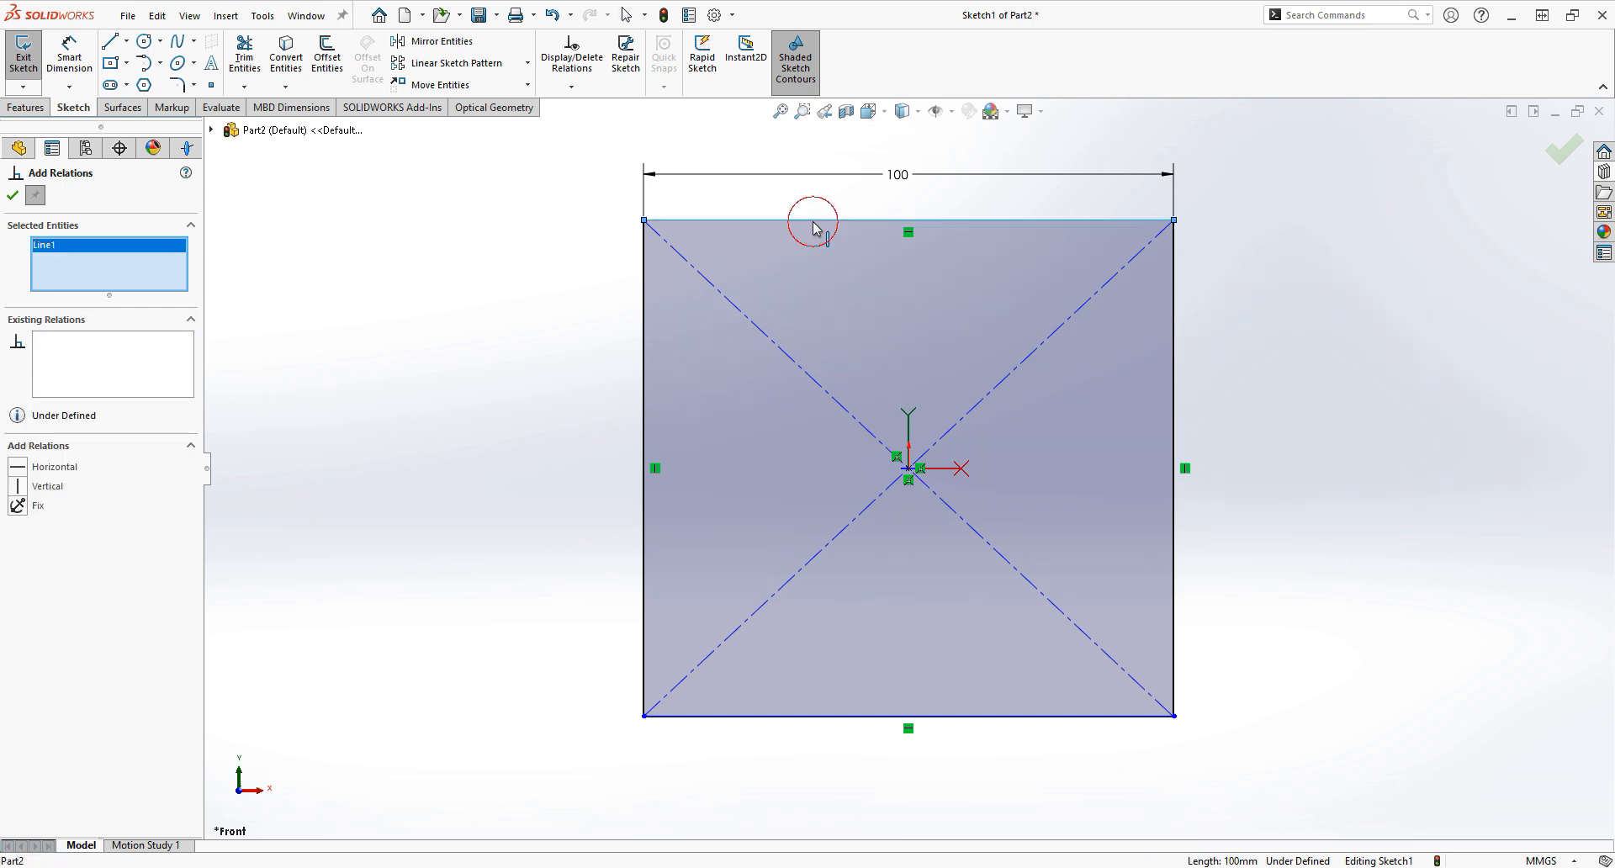
left_click(645, 297)
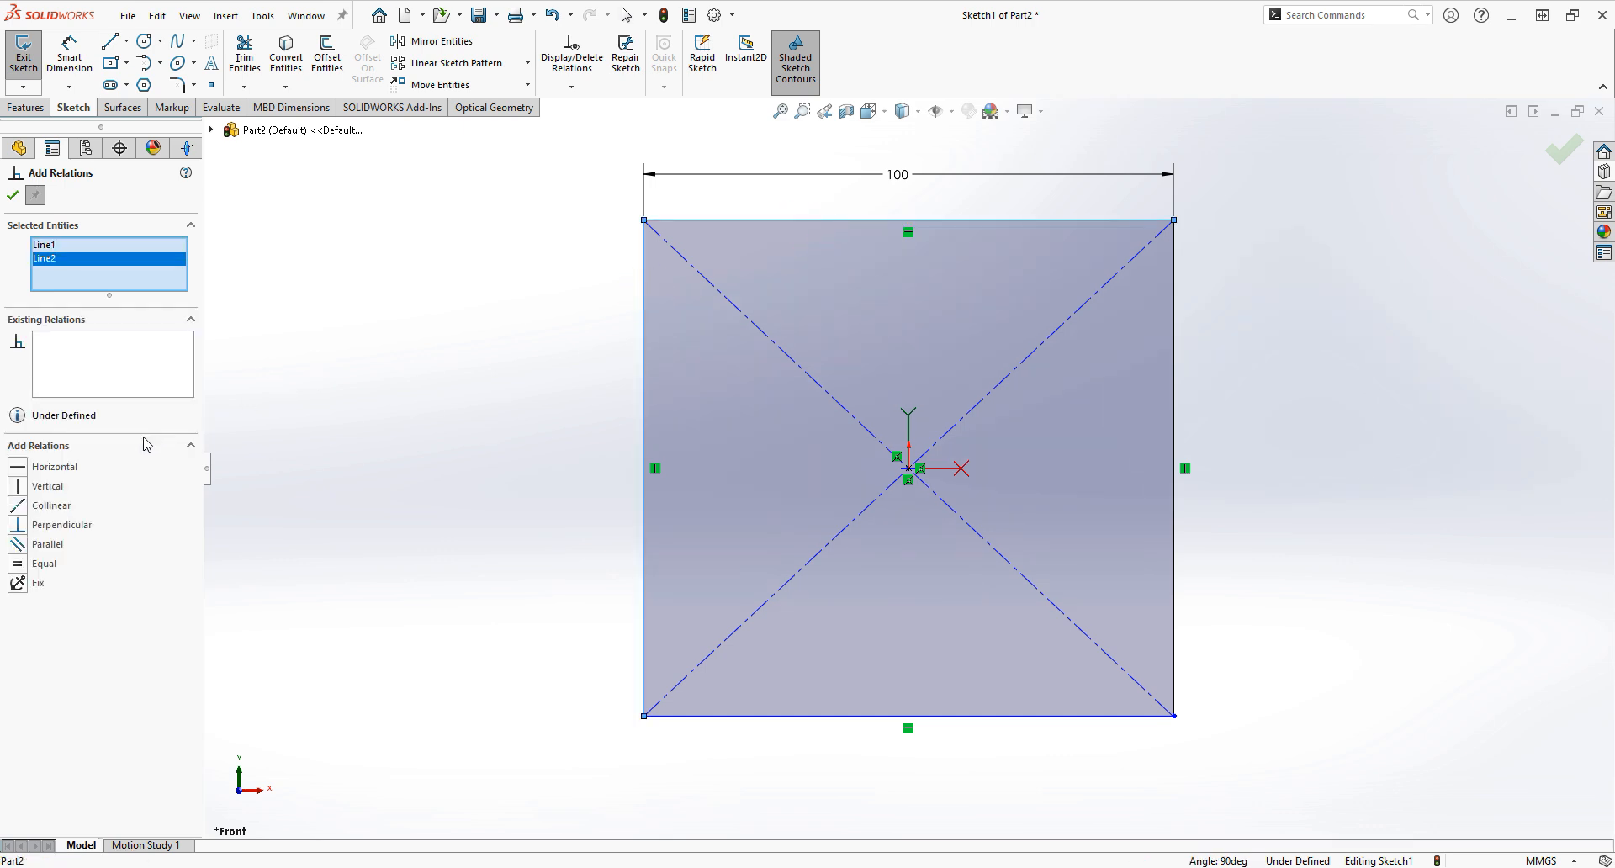
left_click(55, 564)
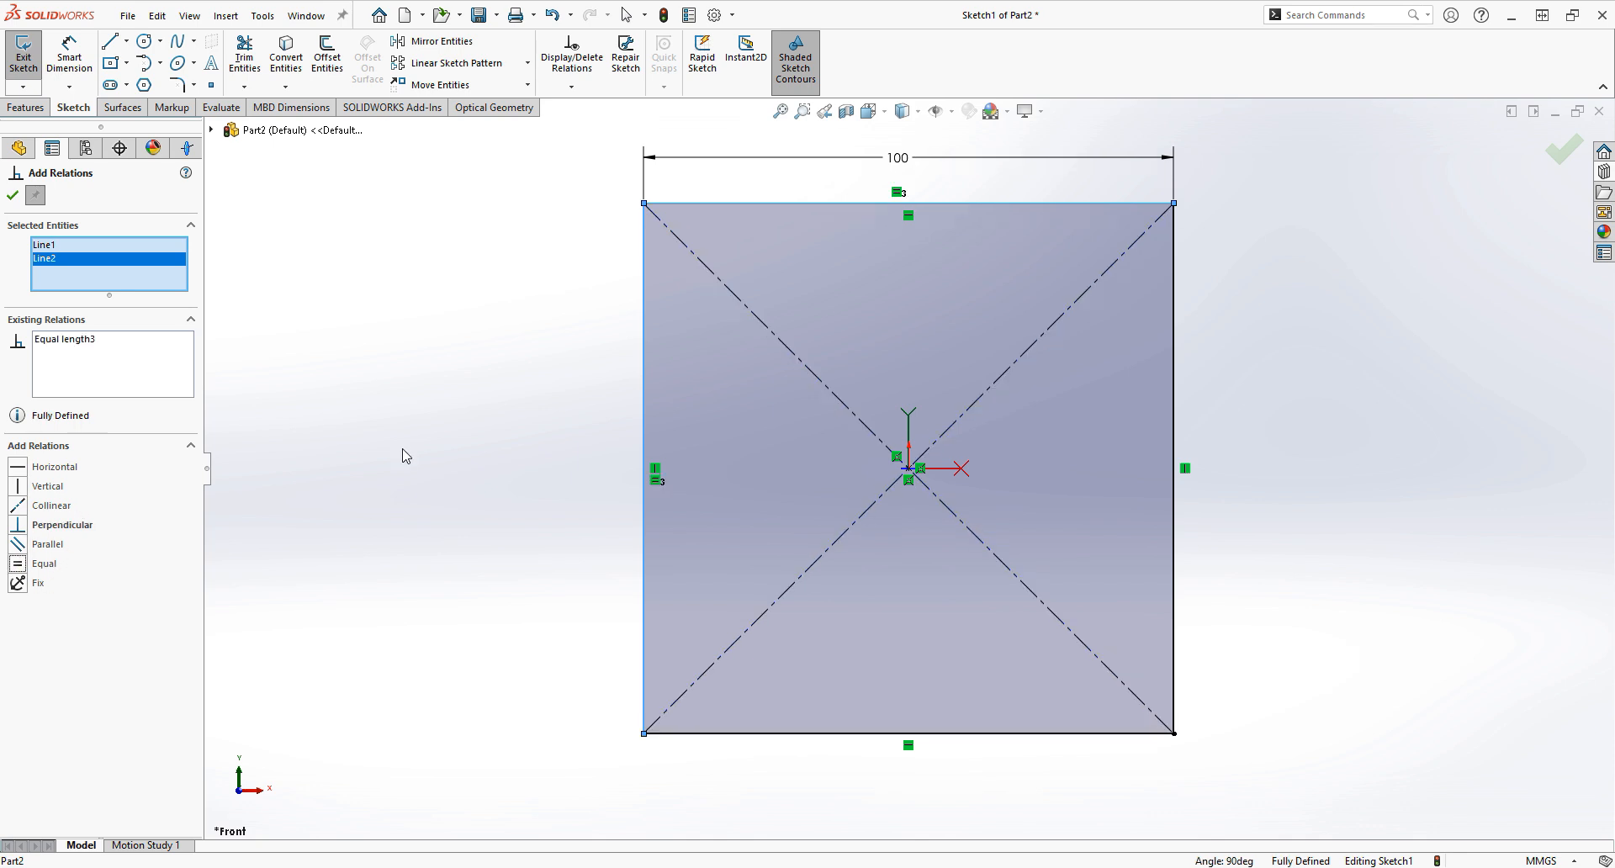
key("Escape")
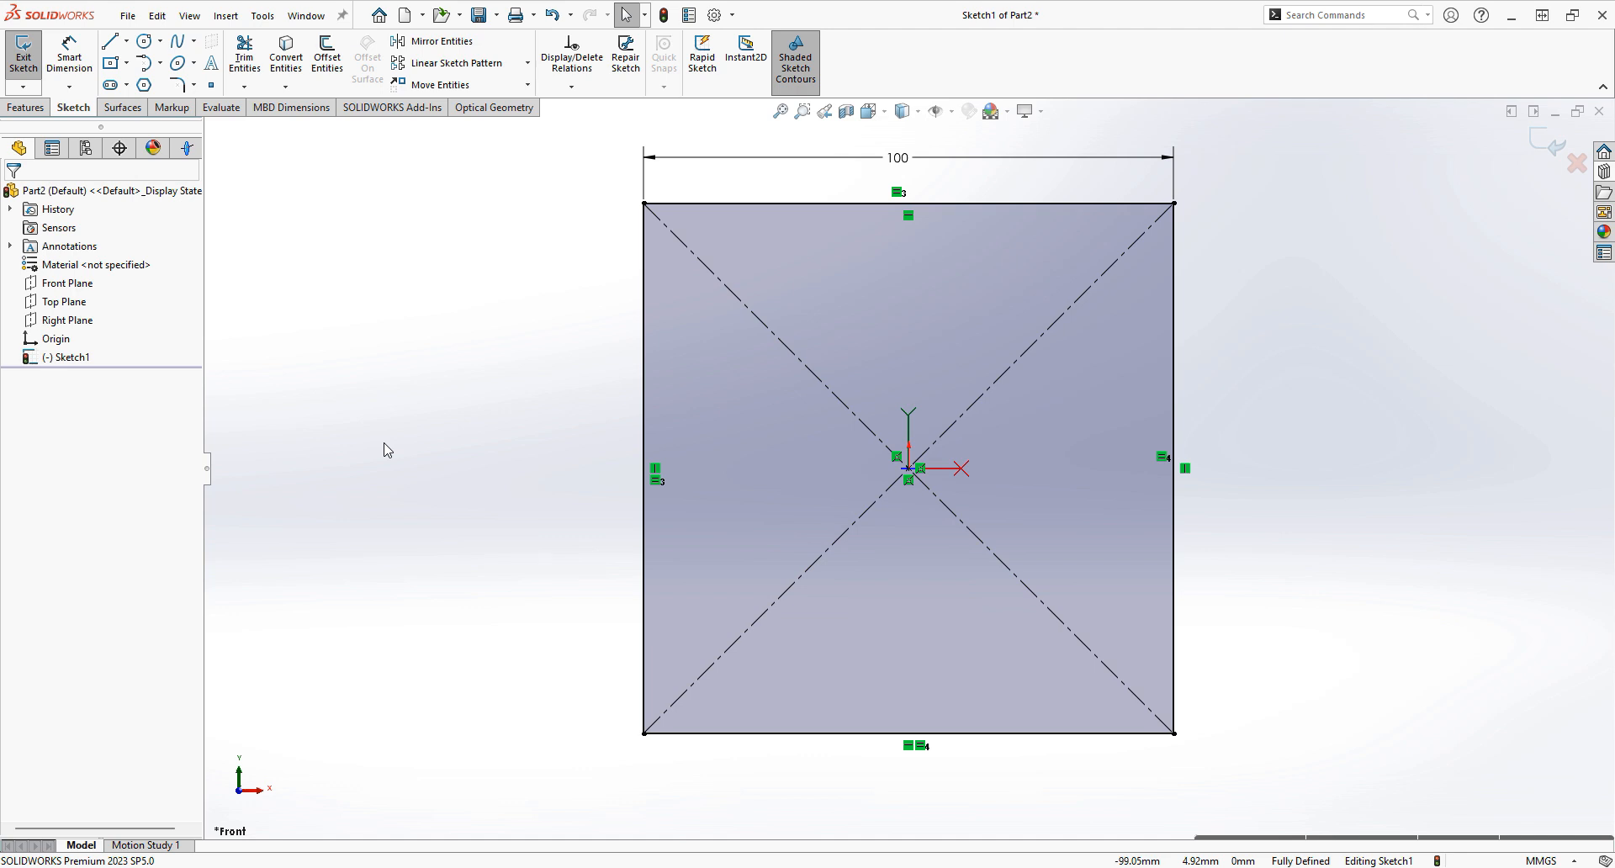
Extrude the square sketch as a blind boss 10 mm deep from the sketch plane
left_click(42, 109)
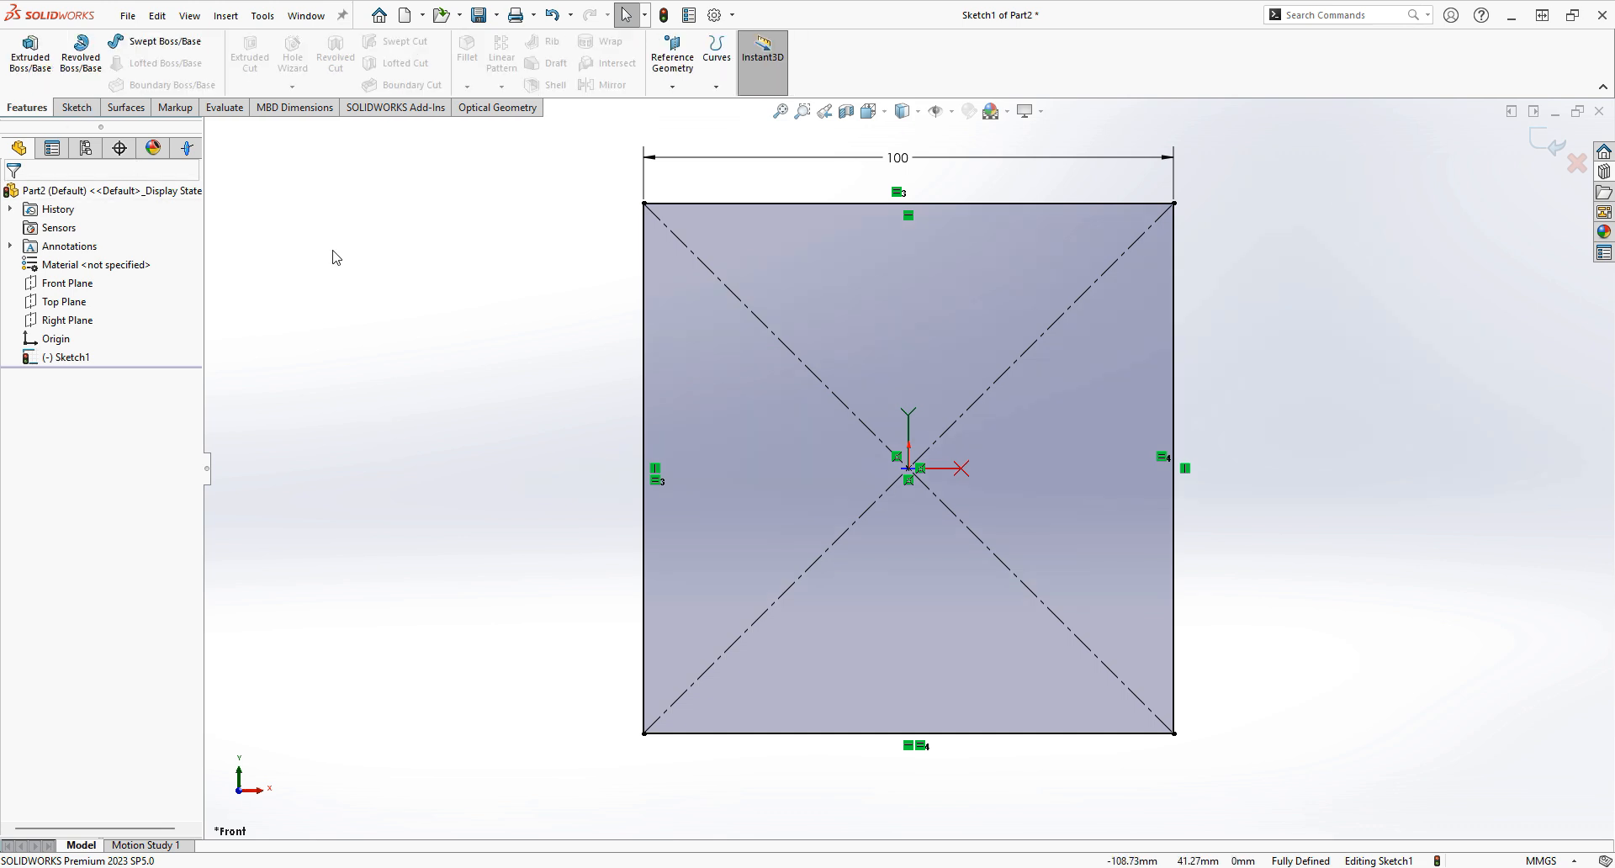
left_click(44, 83)
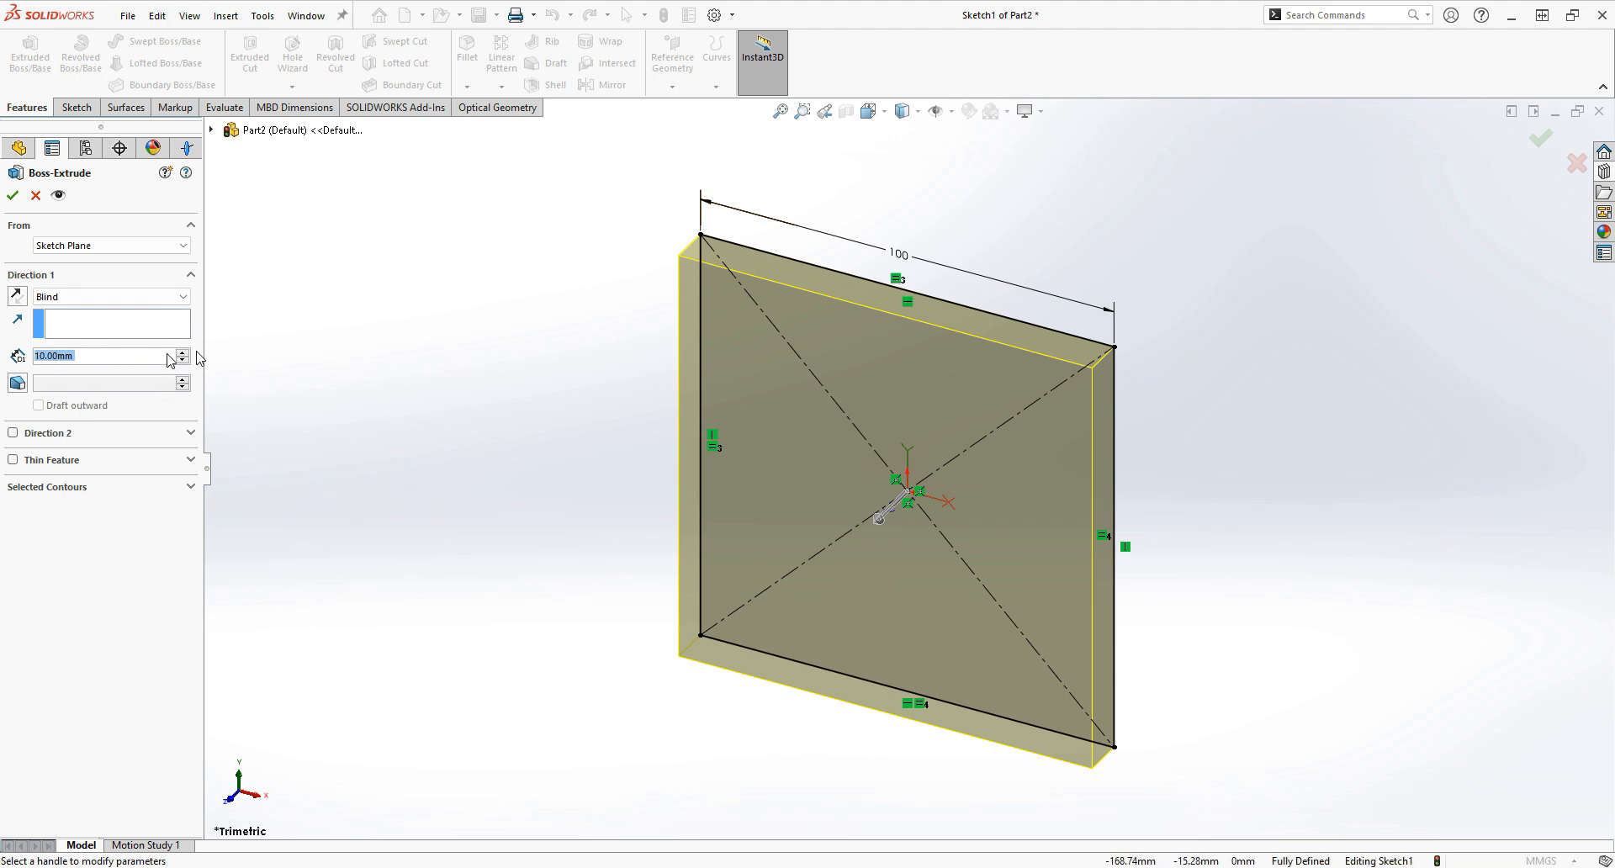
left_click(13, 196)
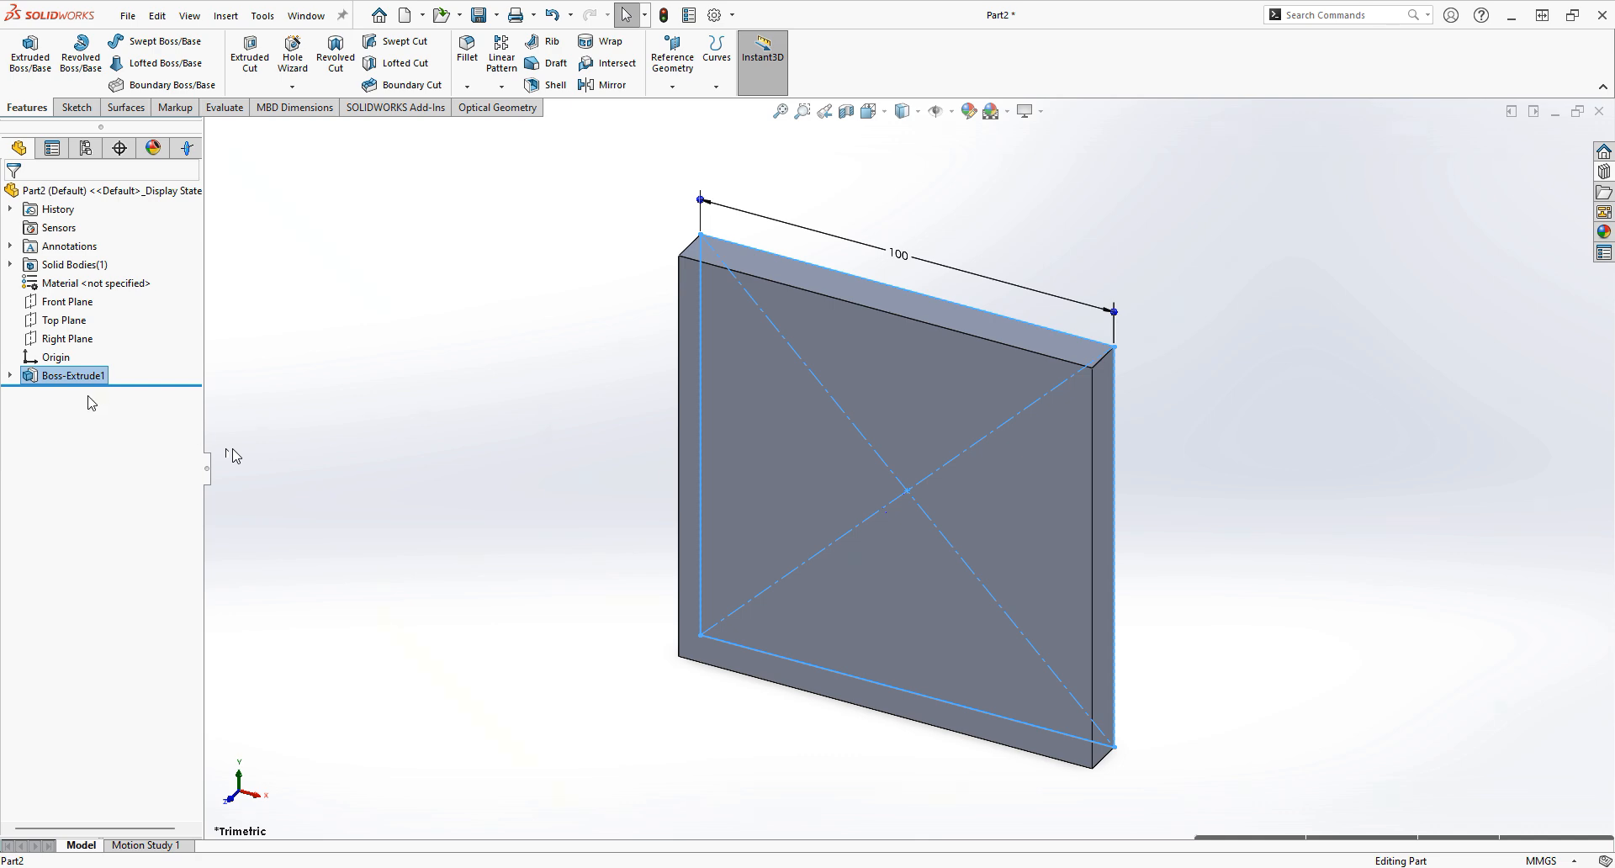
Rename the extrude feature as Target in its feature properties and enter the description Square_Target
right_click(67, 375)
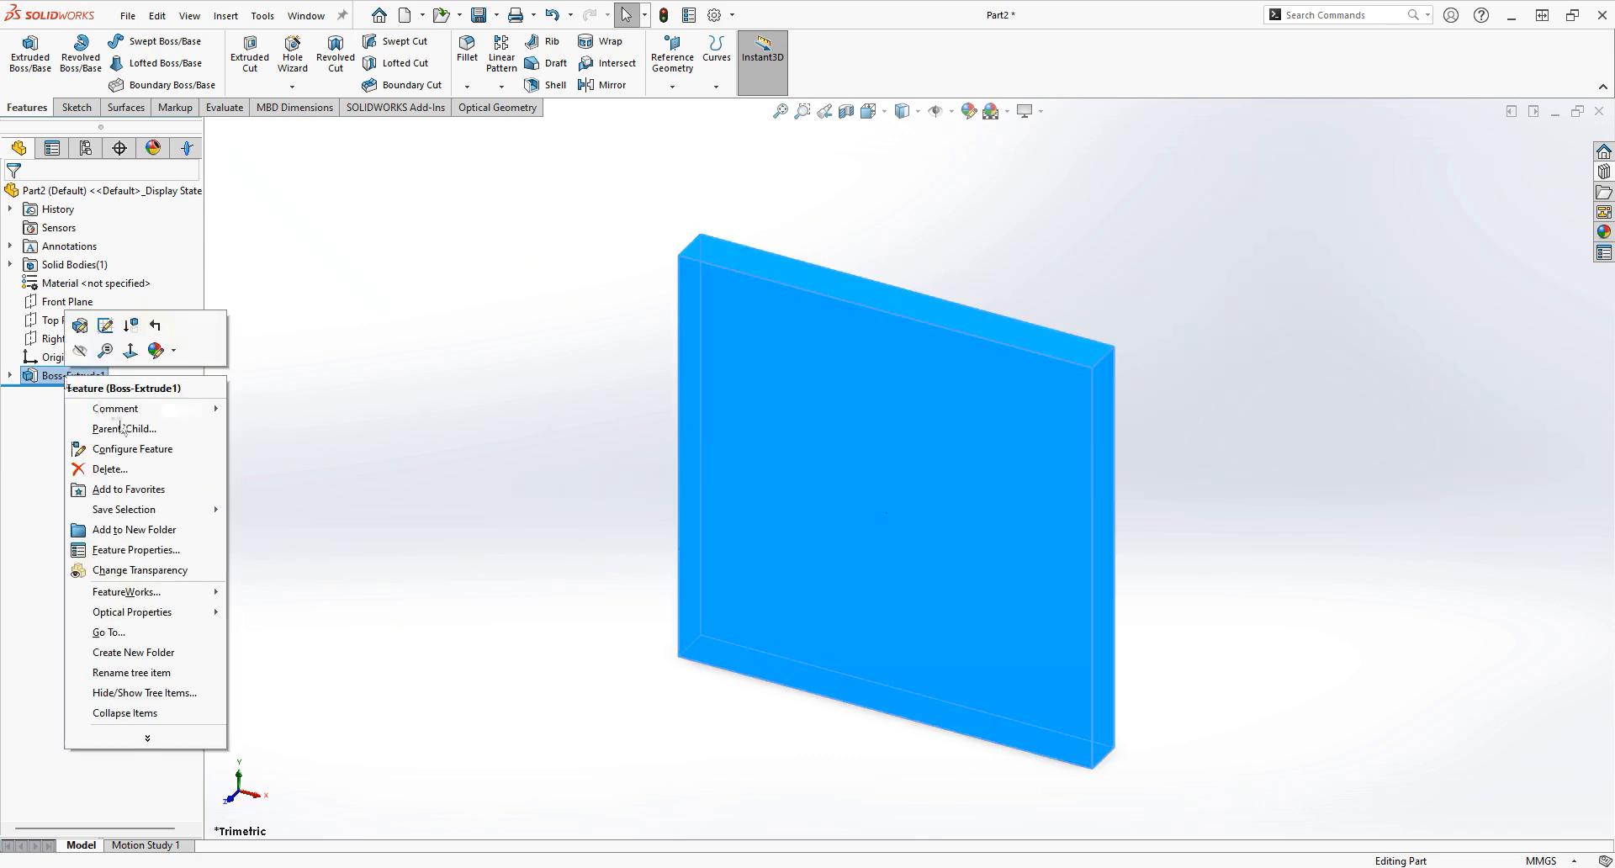
left_click(154, 463)
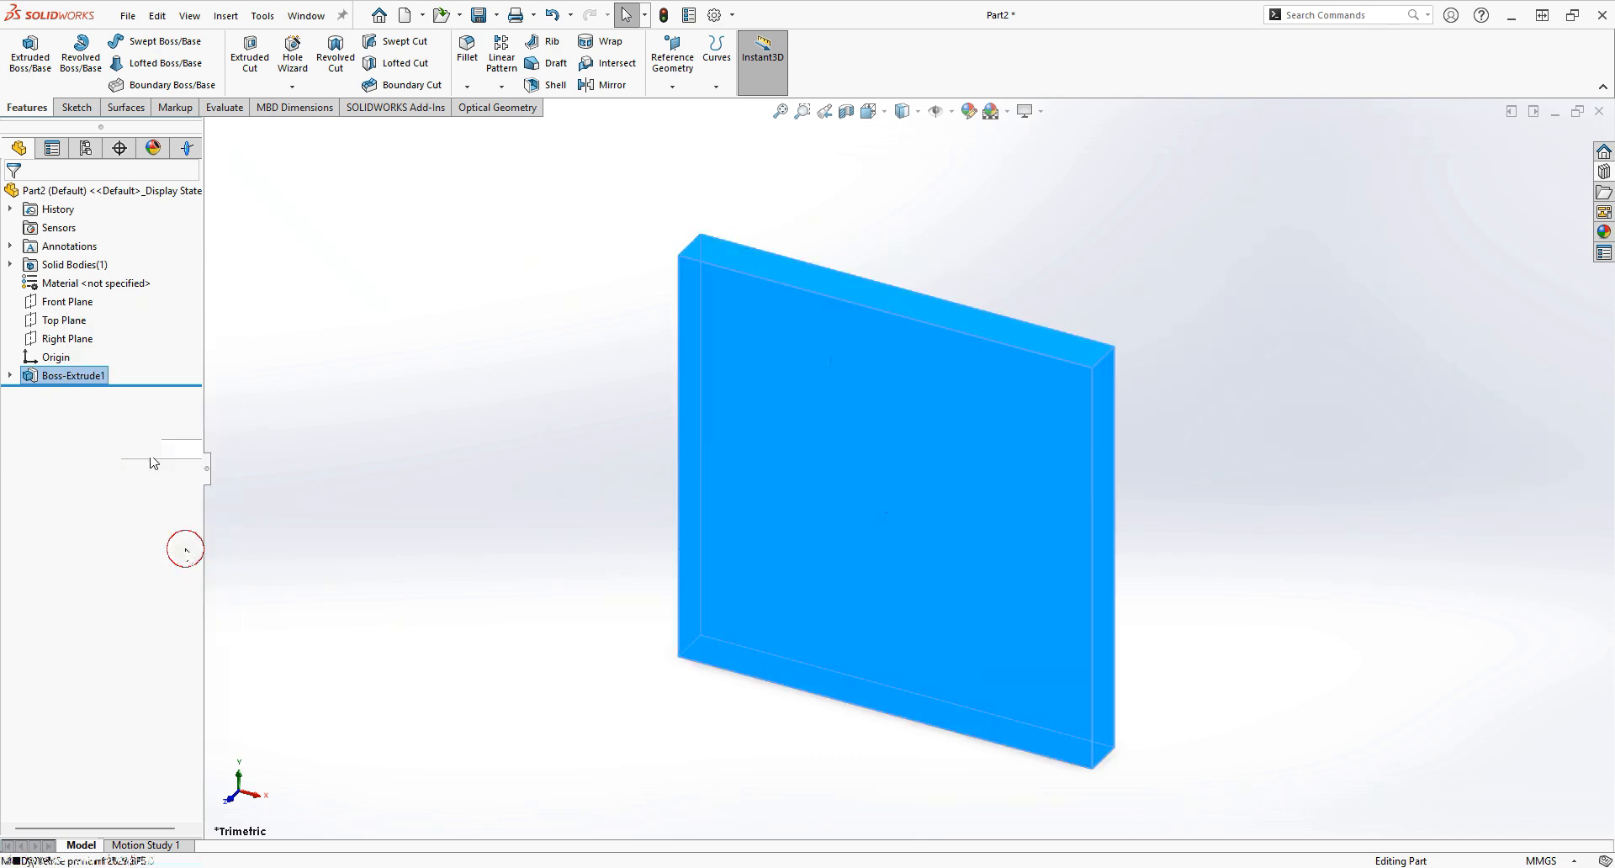
type("Tar")
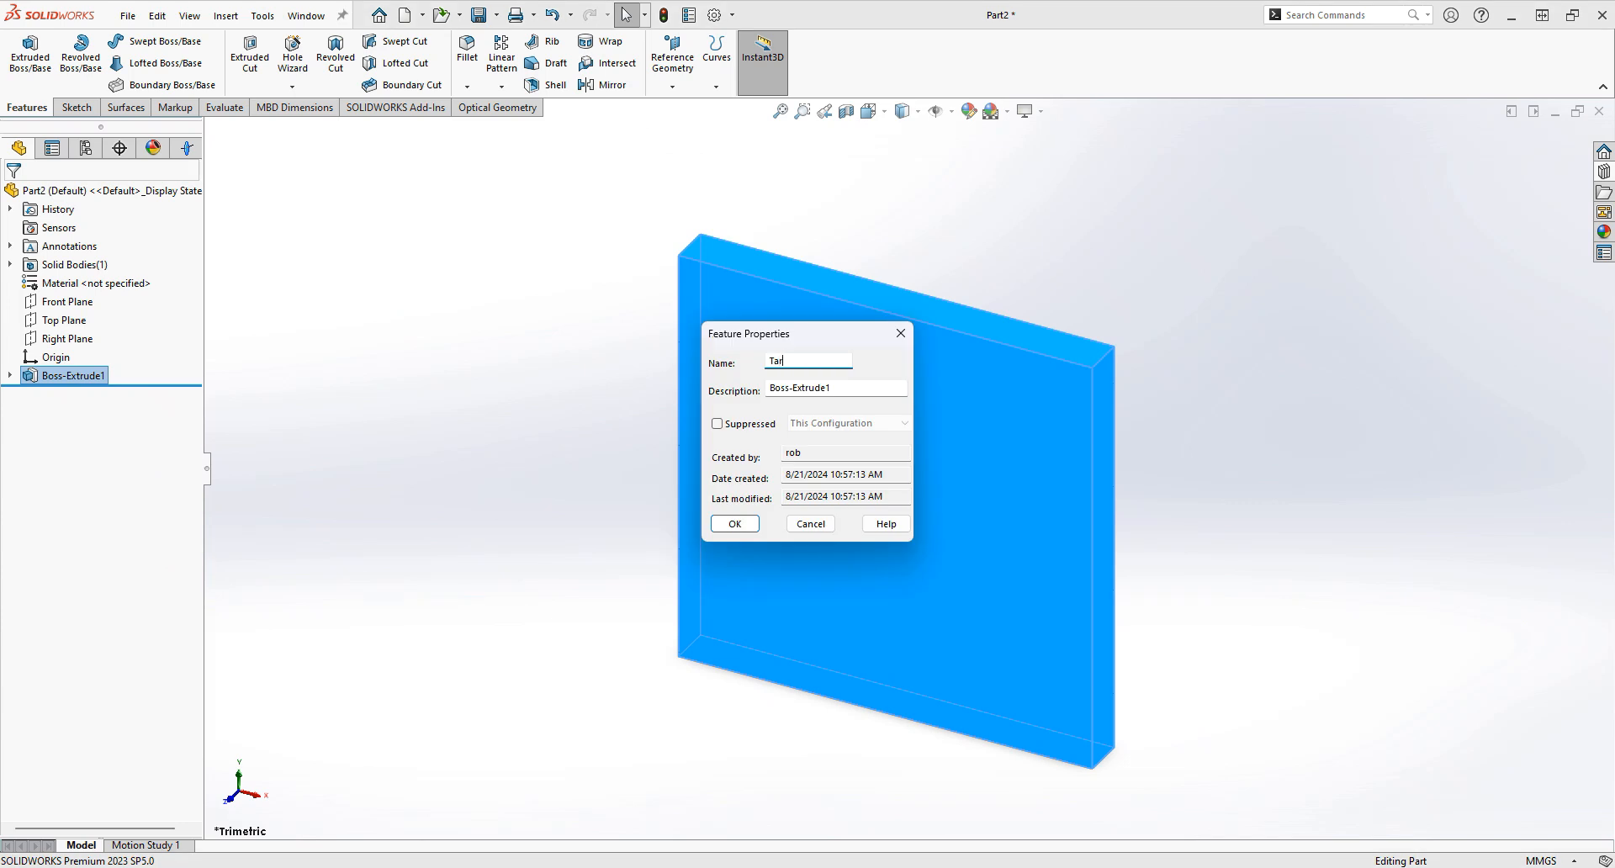
type("get")
key("Tab")
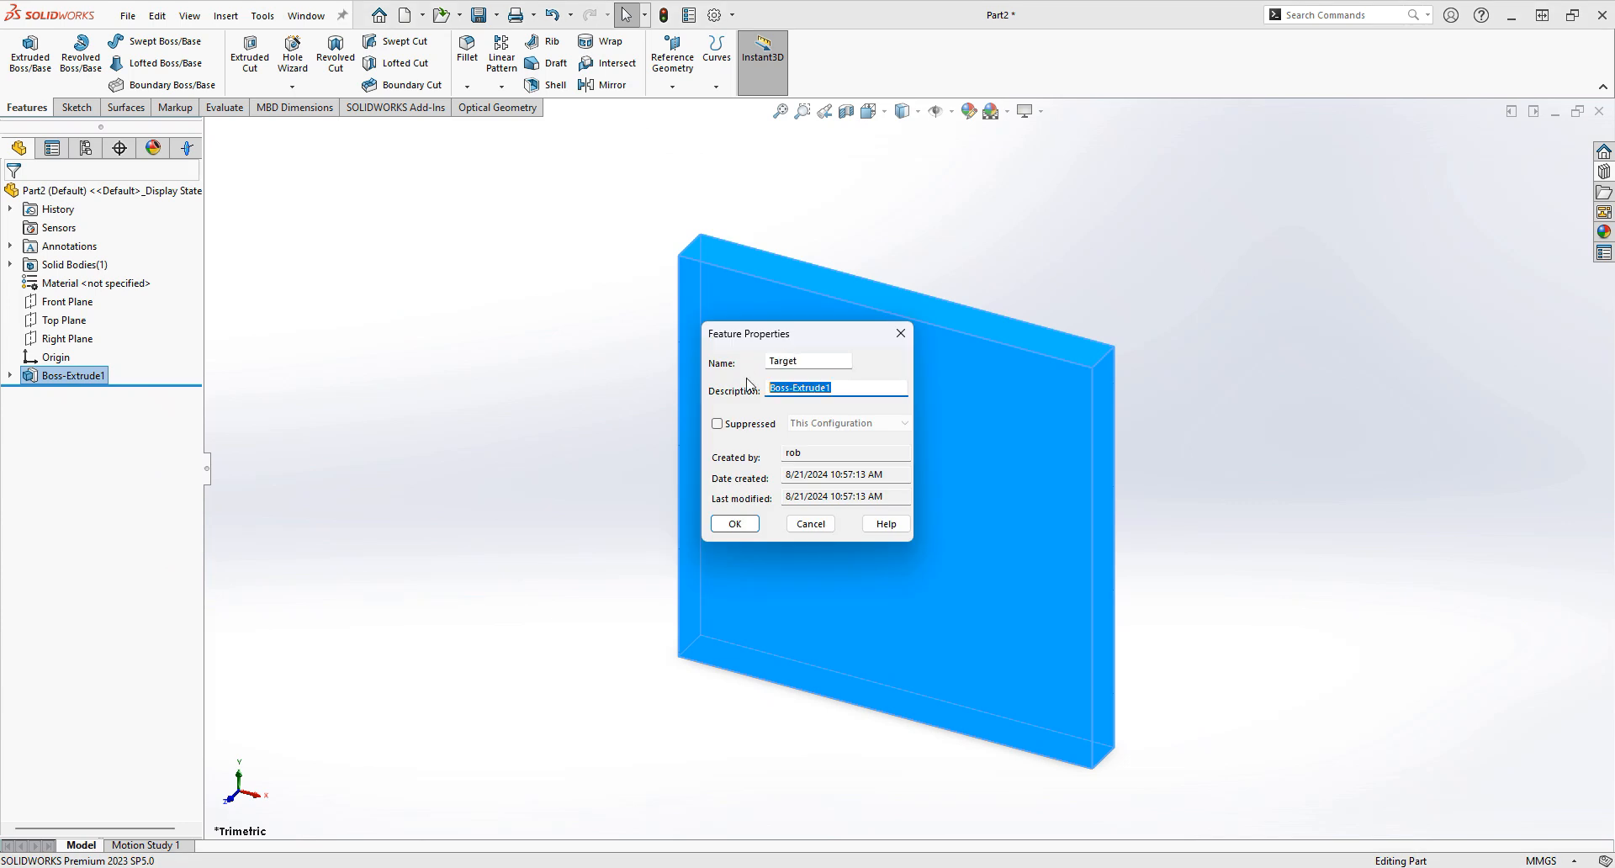
type("Square_Target")
key("Return")
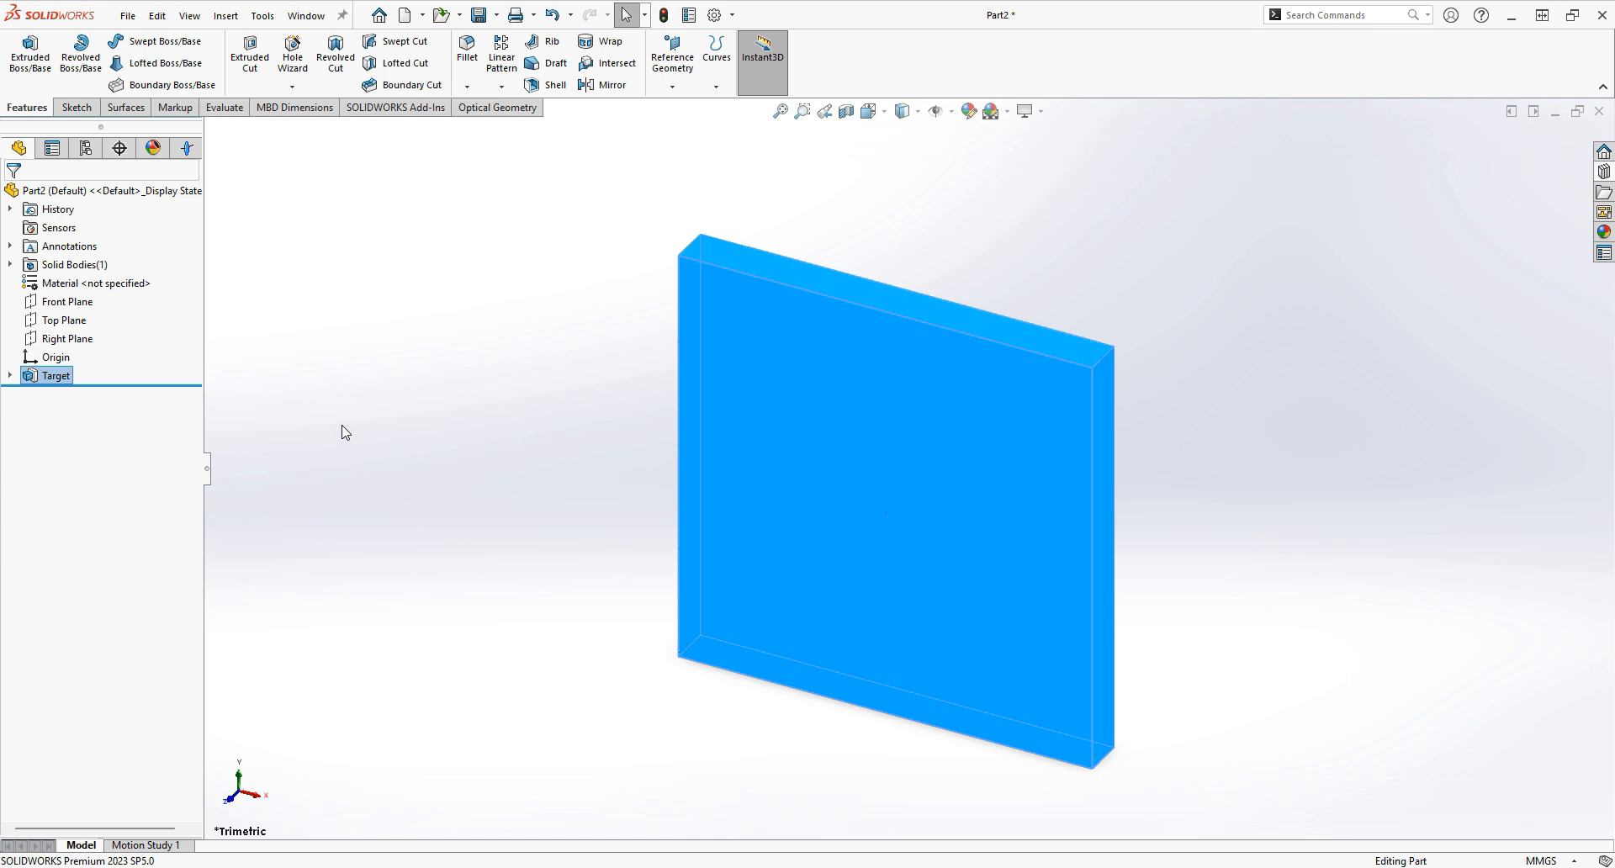
Assign the ideal Perfectly Absorbing coating to the whole target part in the APEX optics tree
left_click(186, 149)
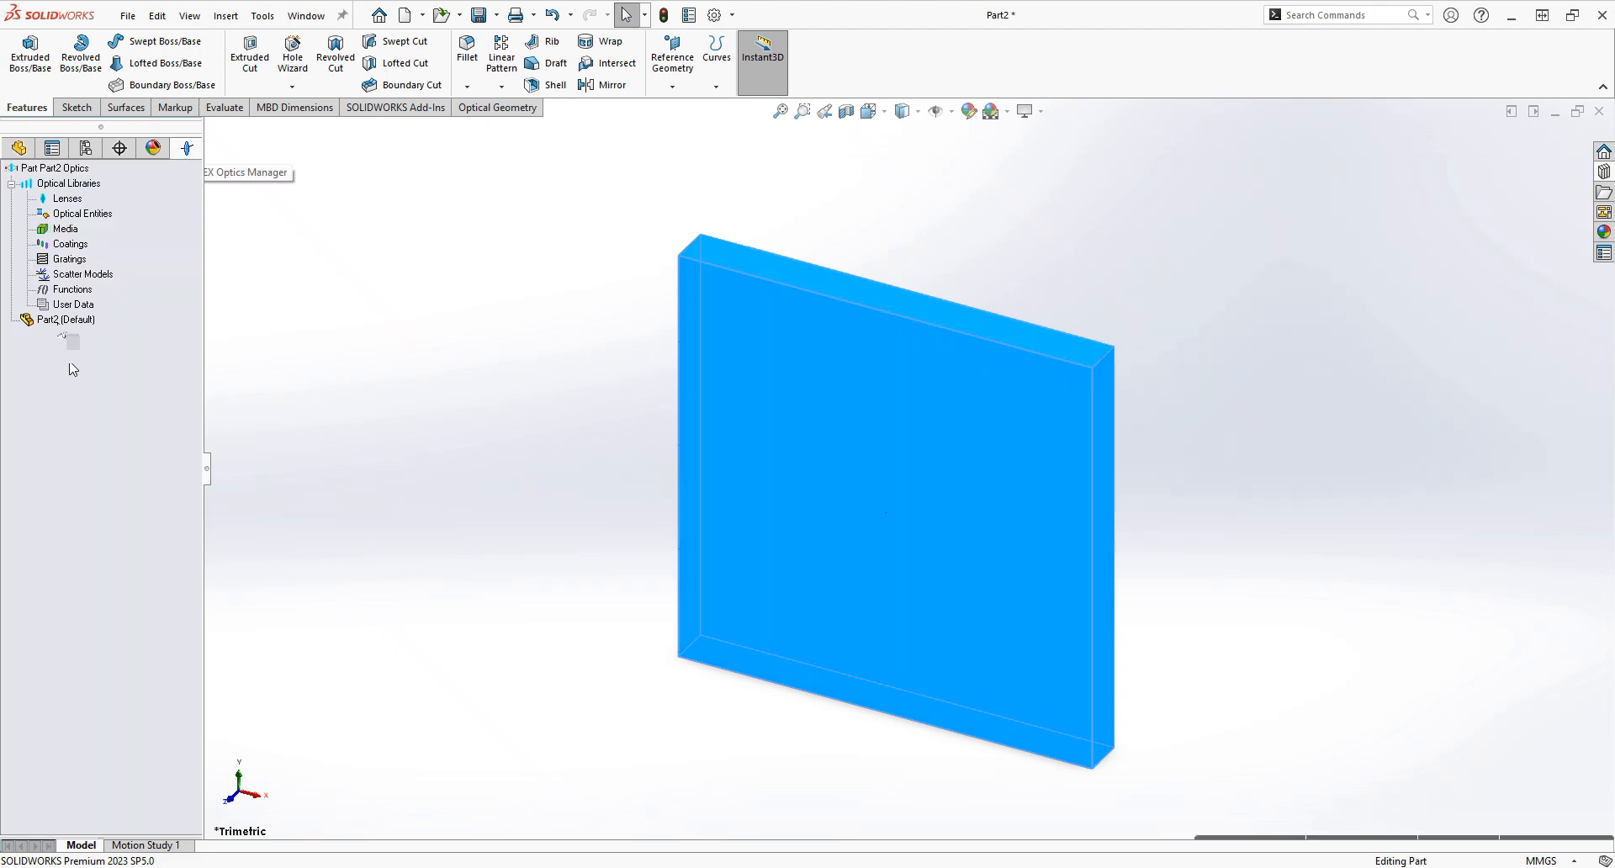
right_click(67, 322)
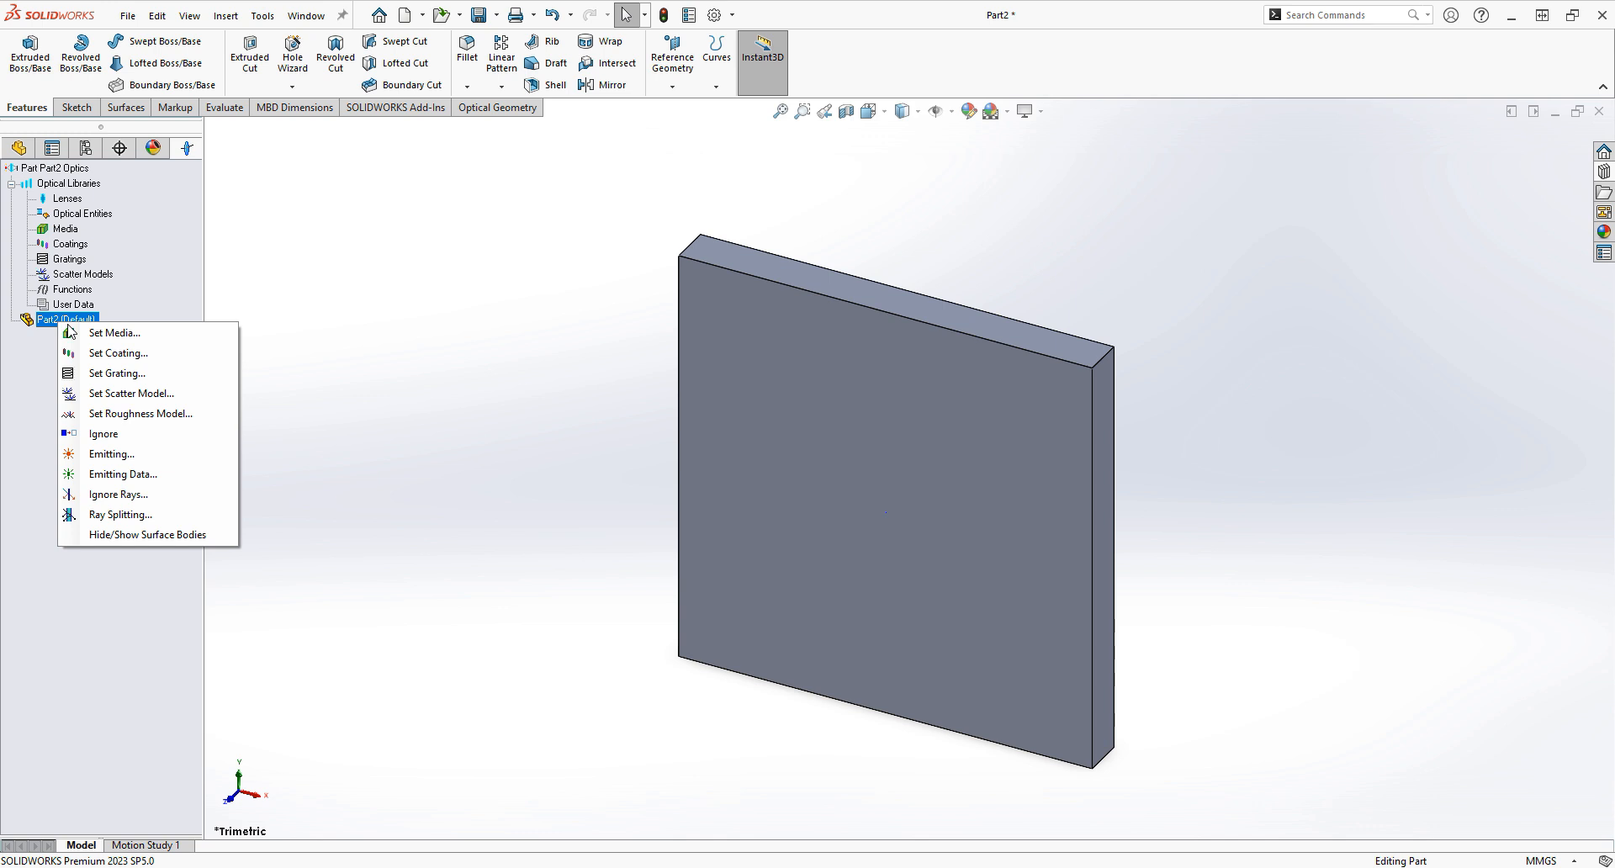
left_click(163, 353)
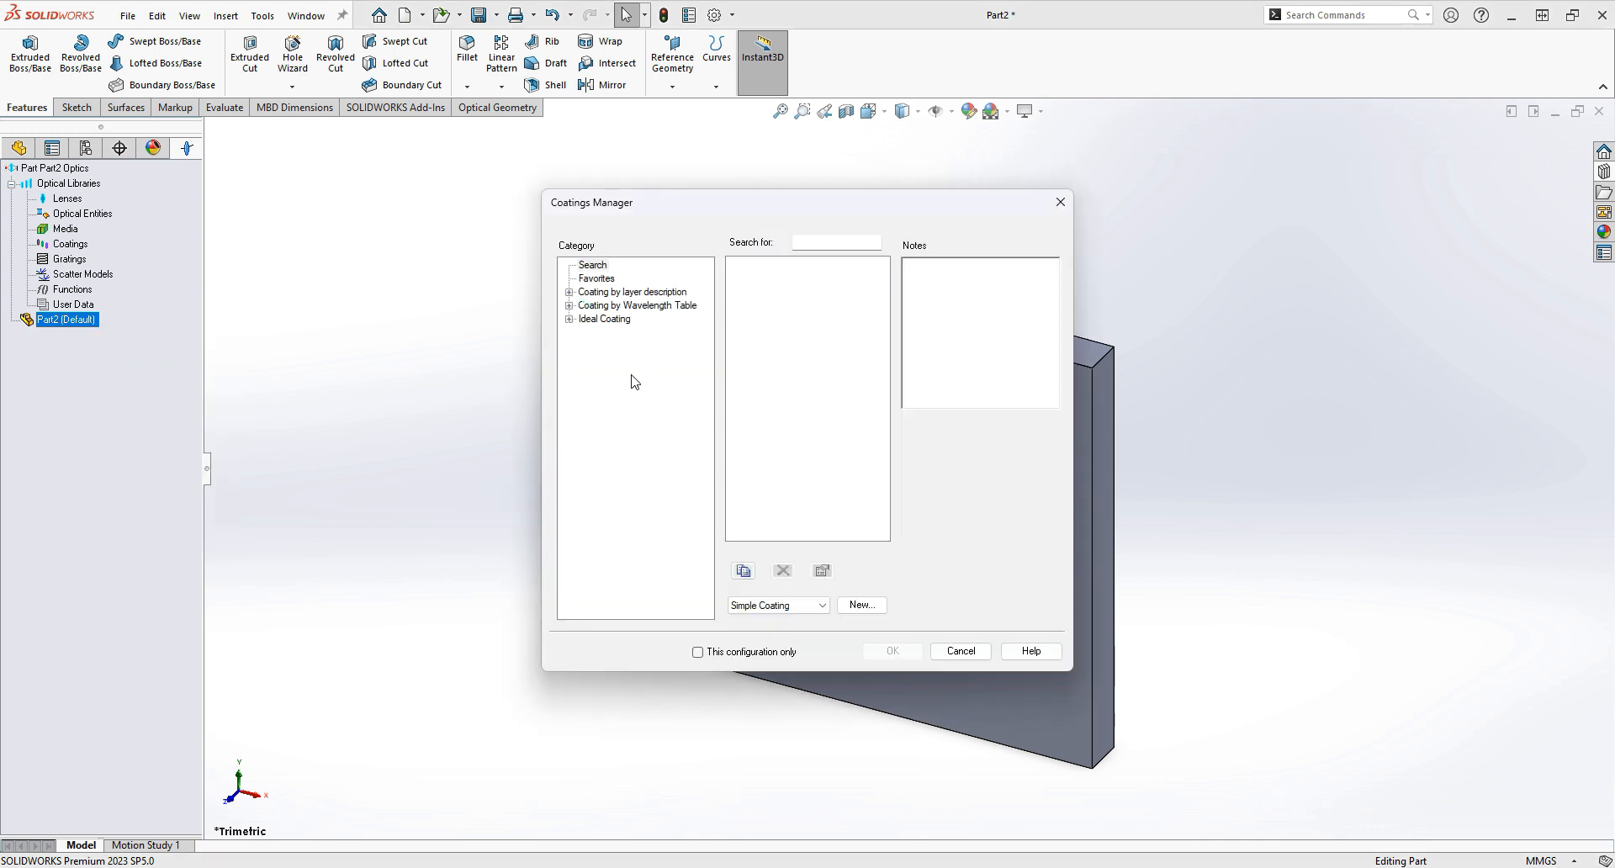
left_click(569, 319)
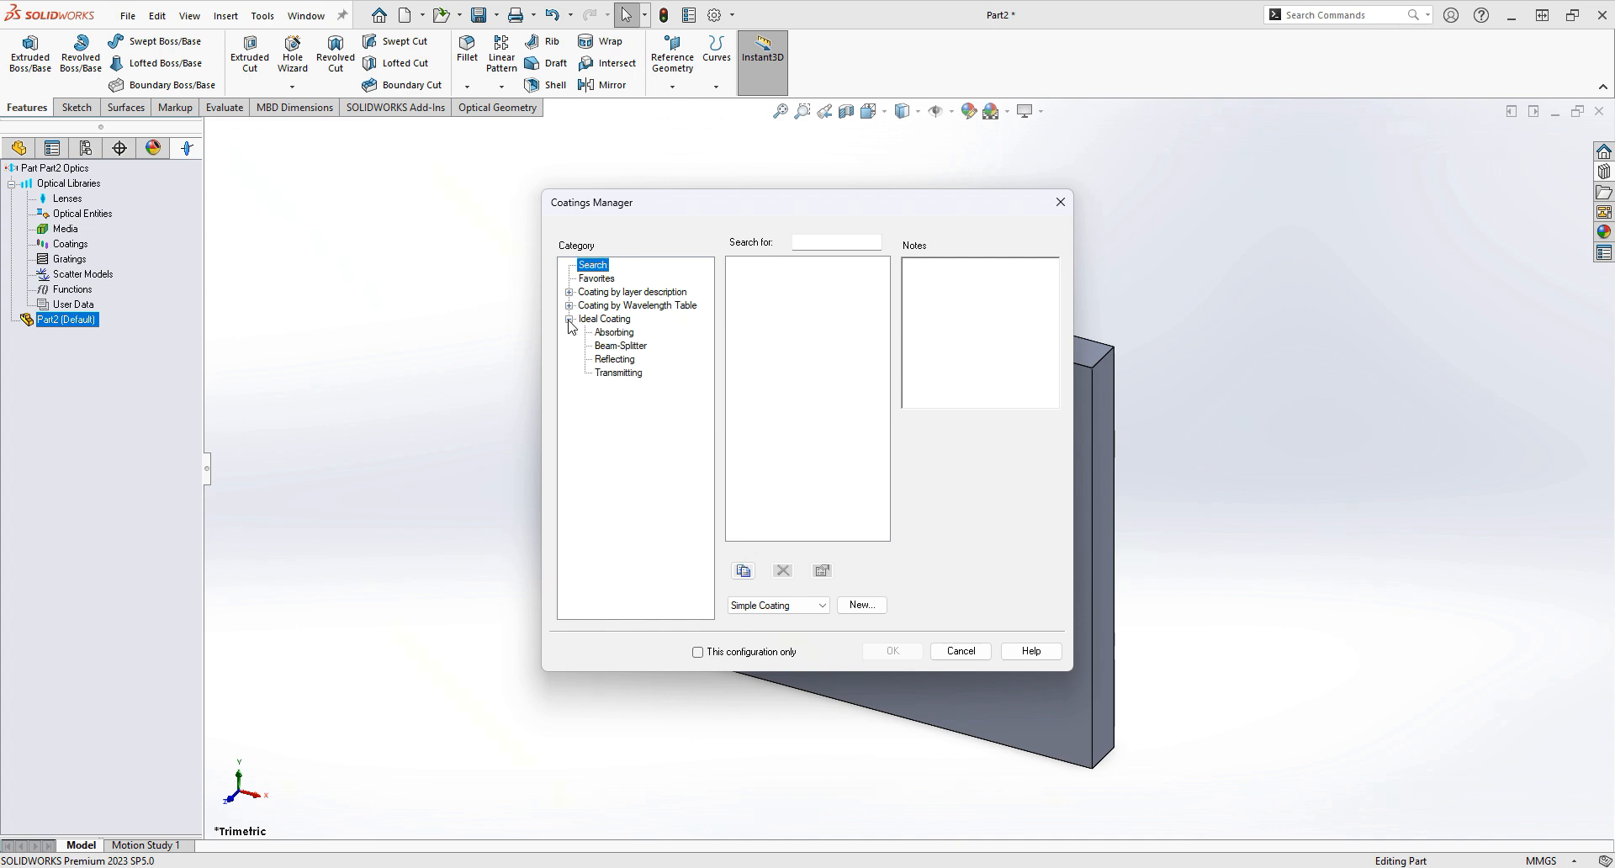
left_click(615, 333)
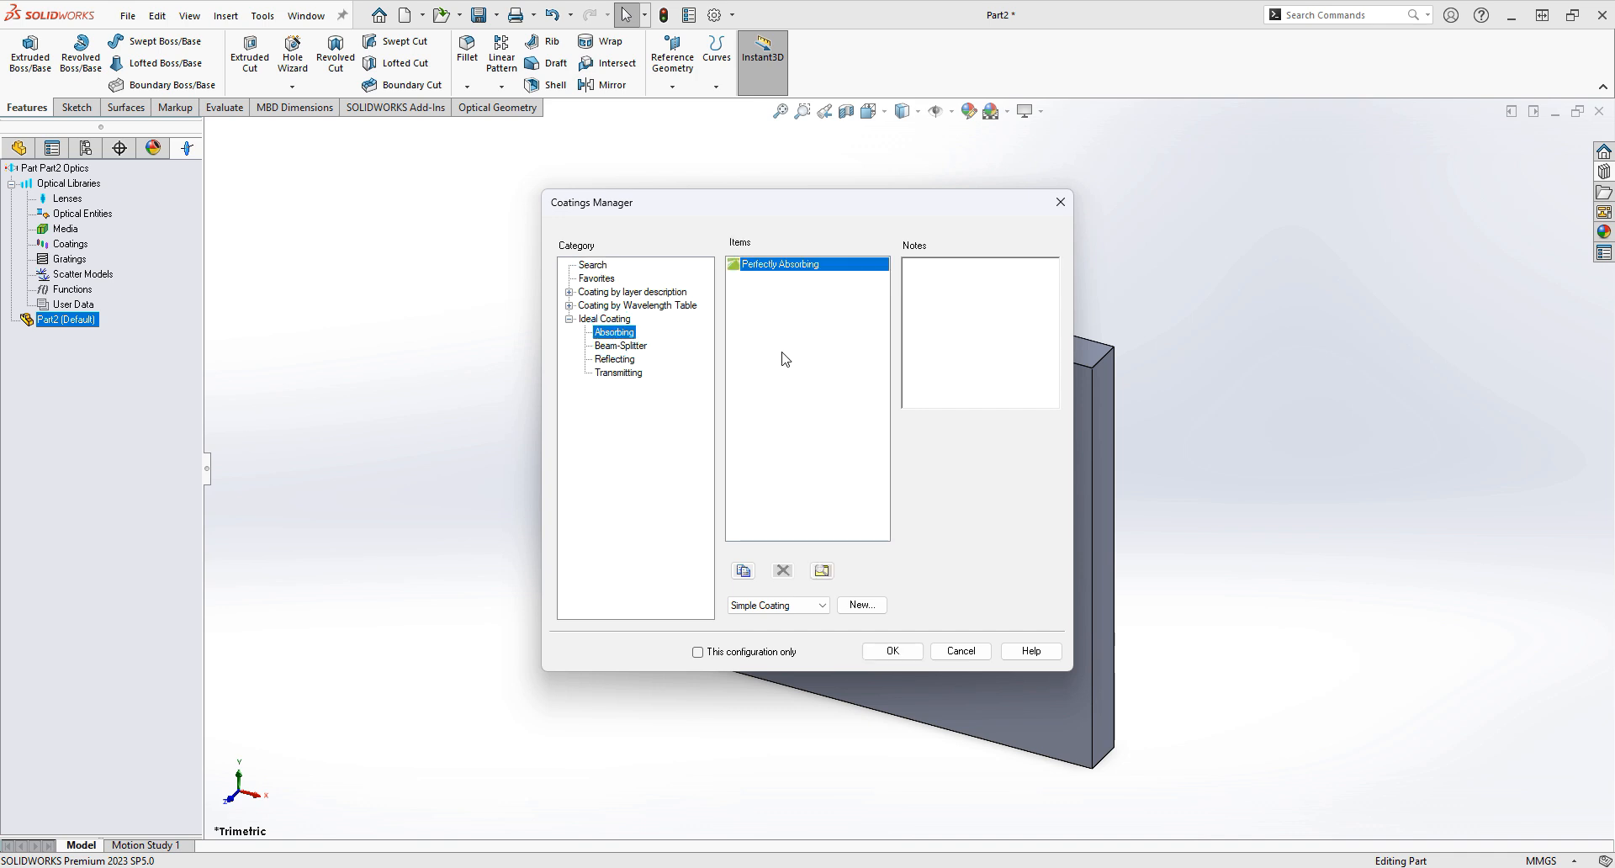
double_click(805, 265)
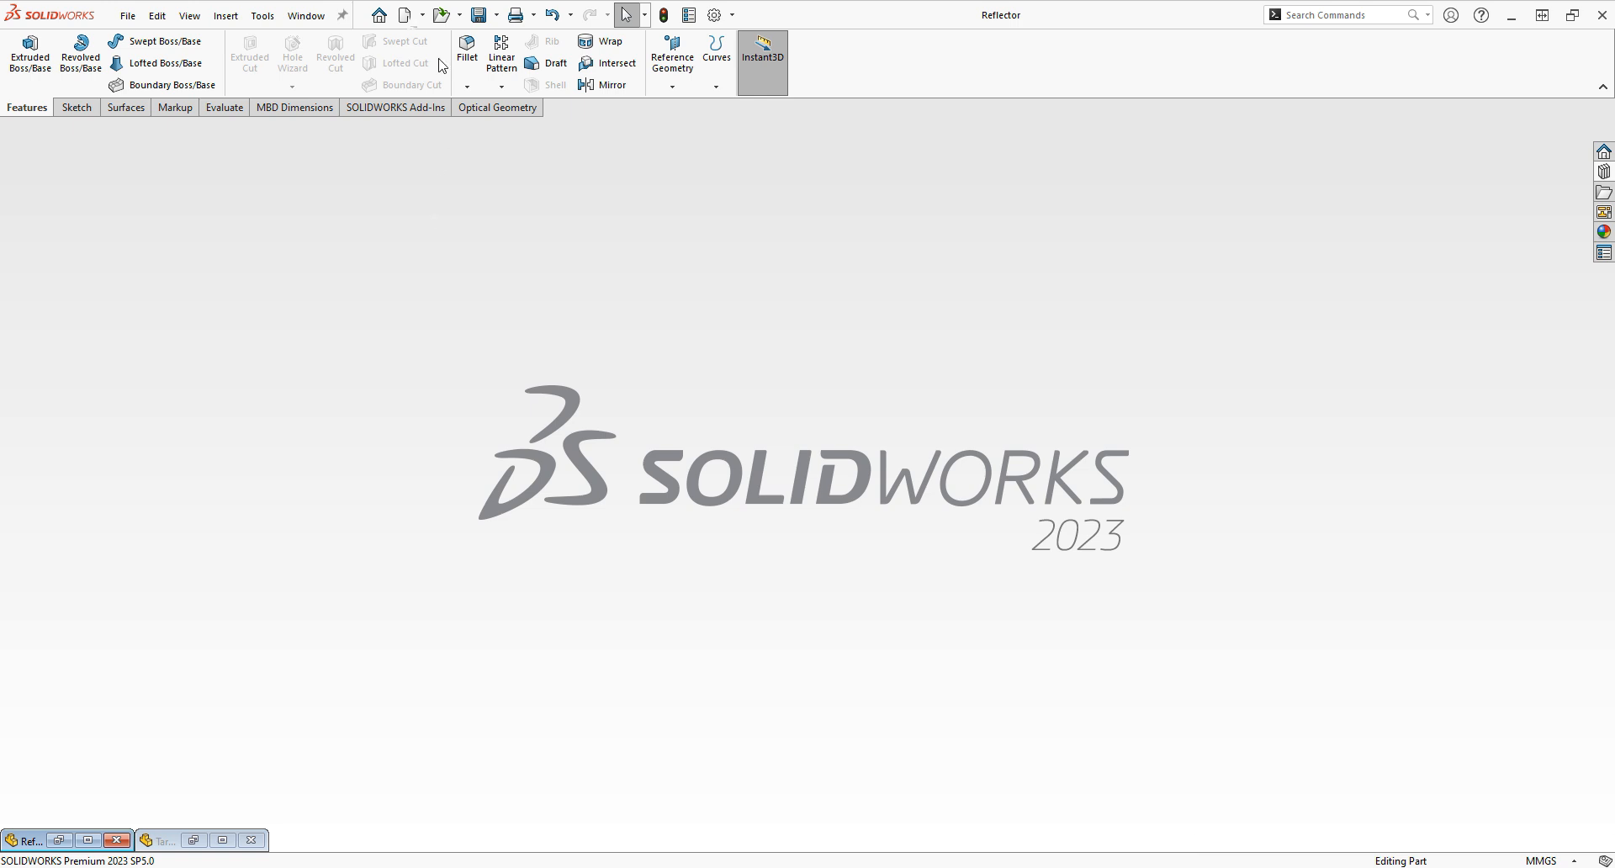
Create a new assembly from the APEX template Assem1_mm_ANSI
left_click(404, 14)
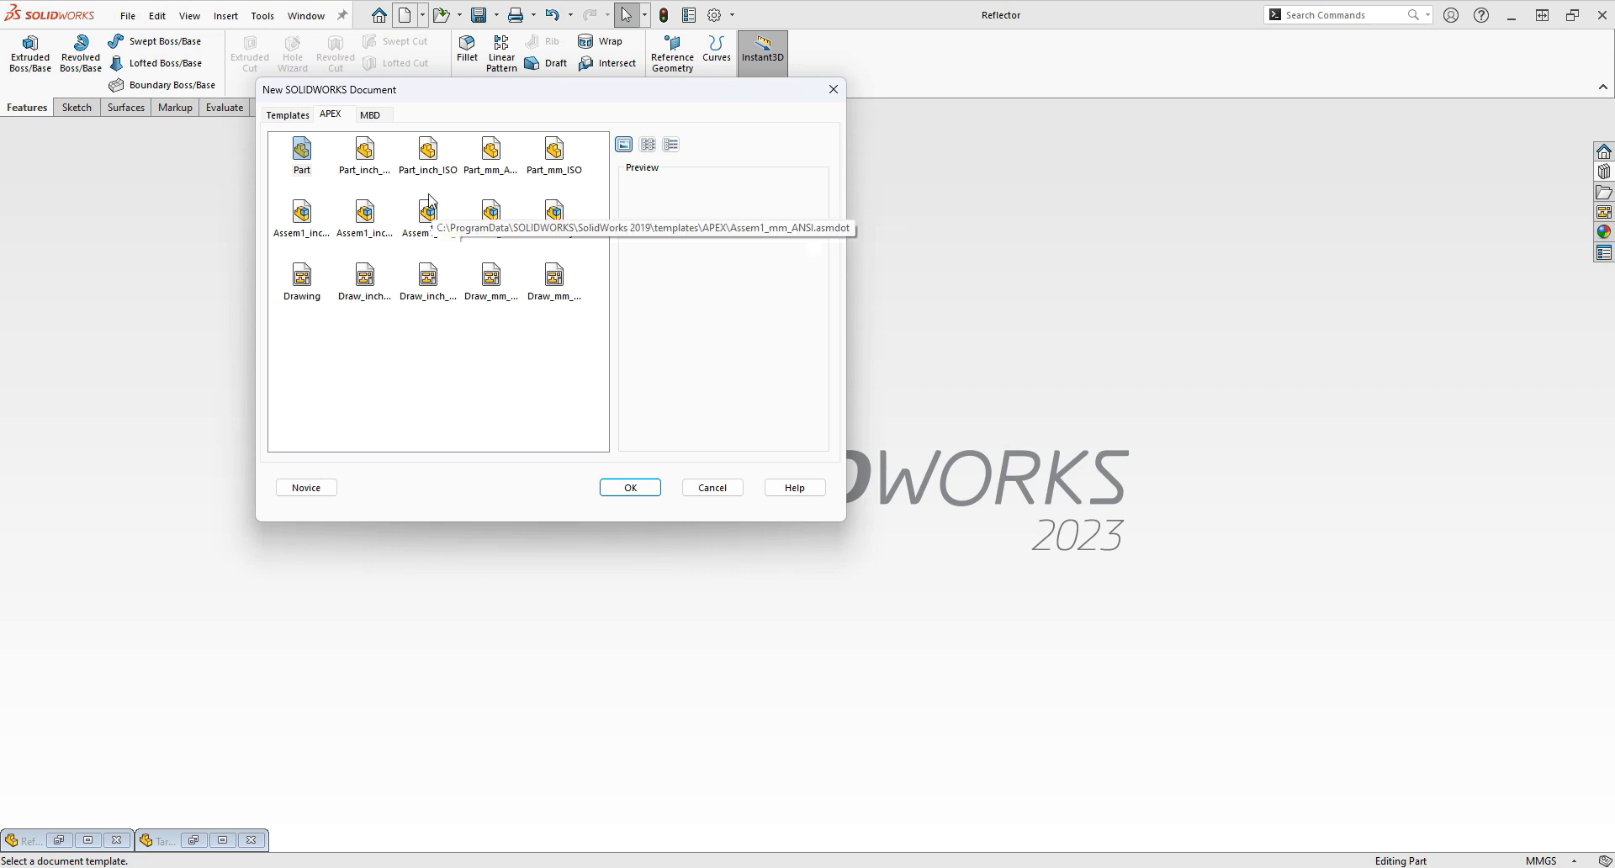
left_click(431, 214)
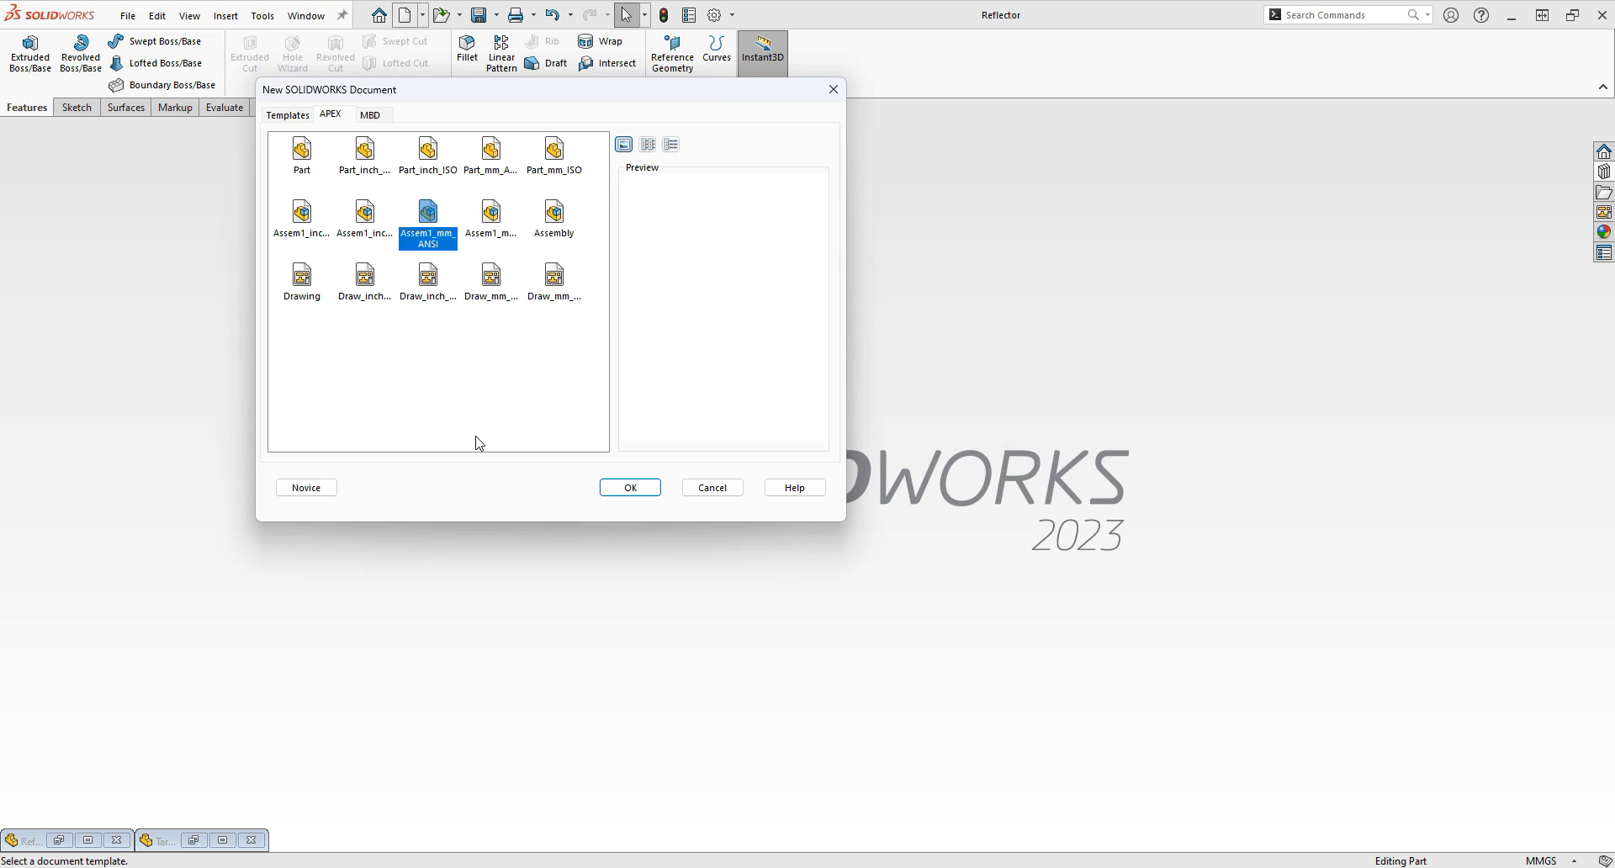
left_click(627, 488)
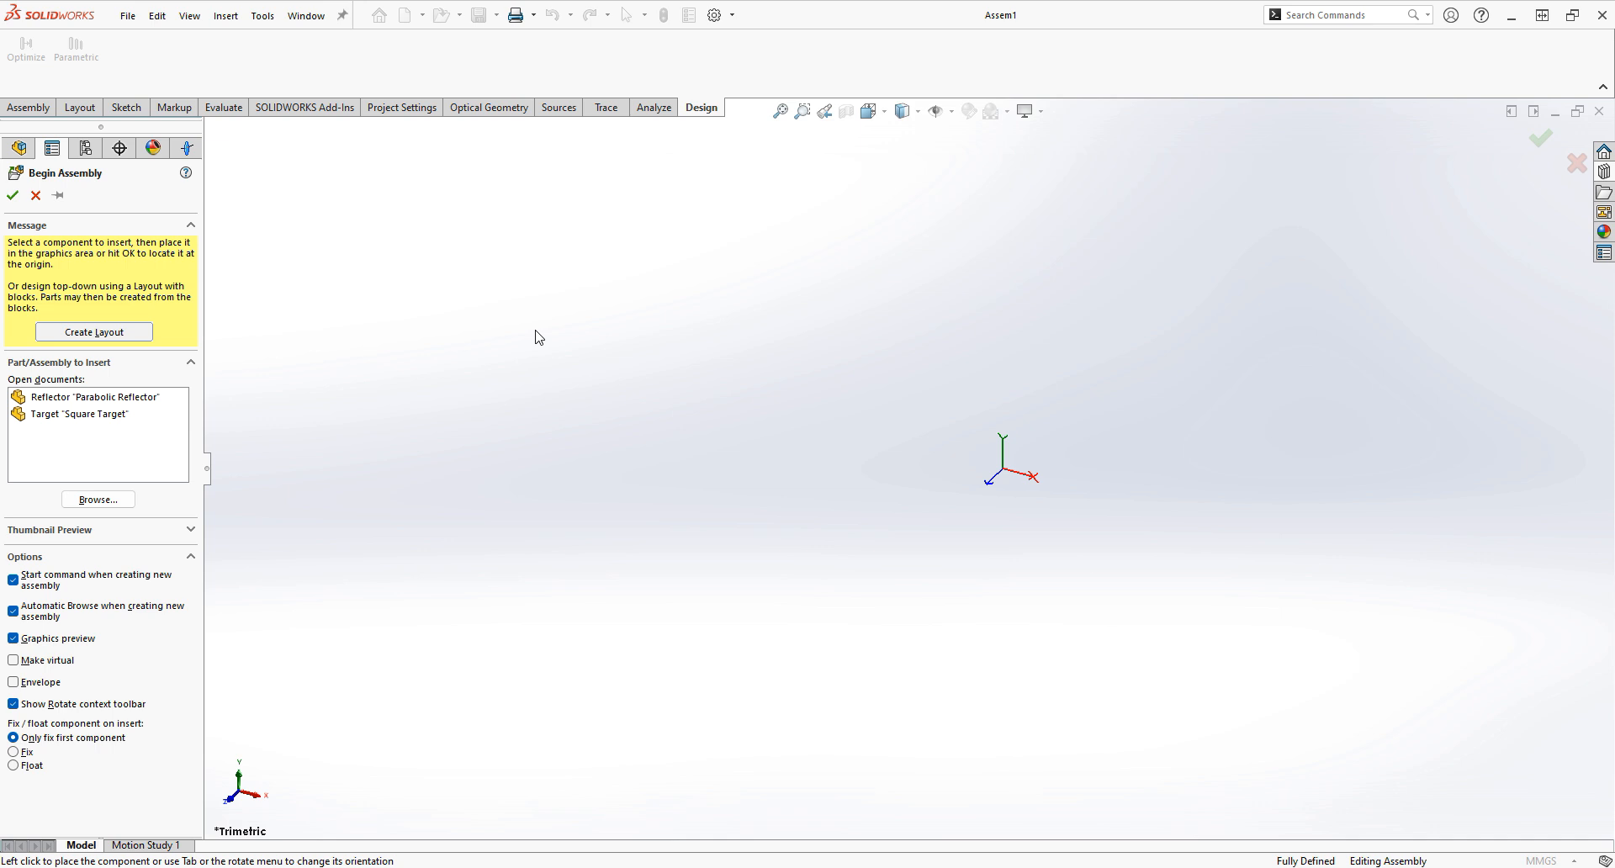
Insert the Reflector part as the first component, located at the assembly origin
left_click(59, 400)
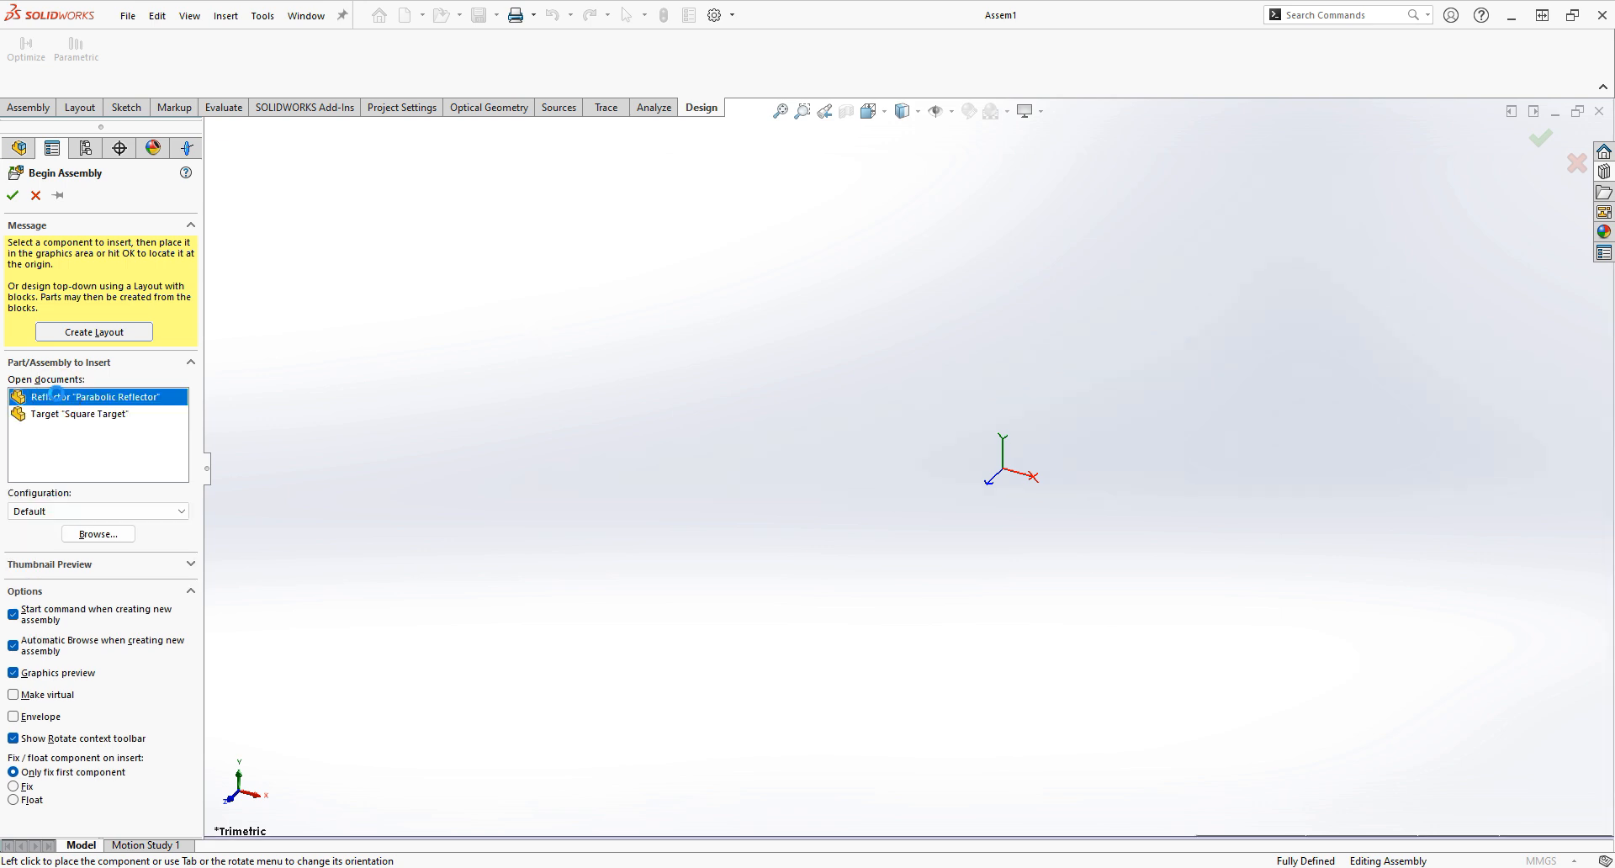
left_click(13, 196)
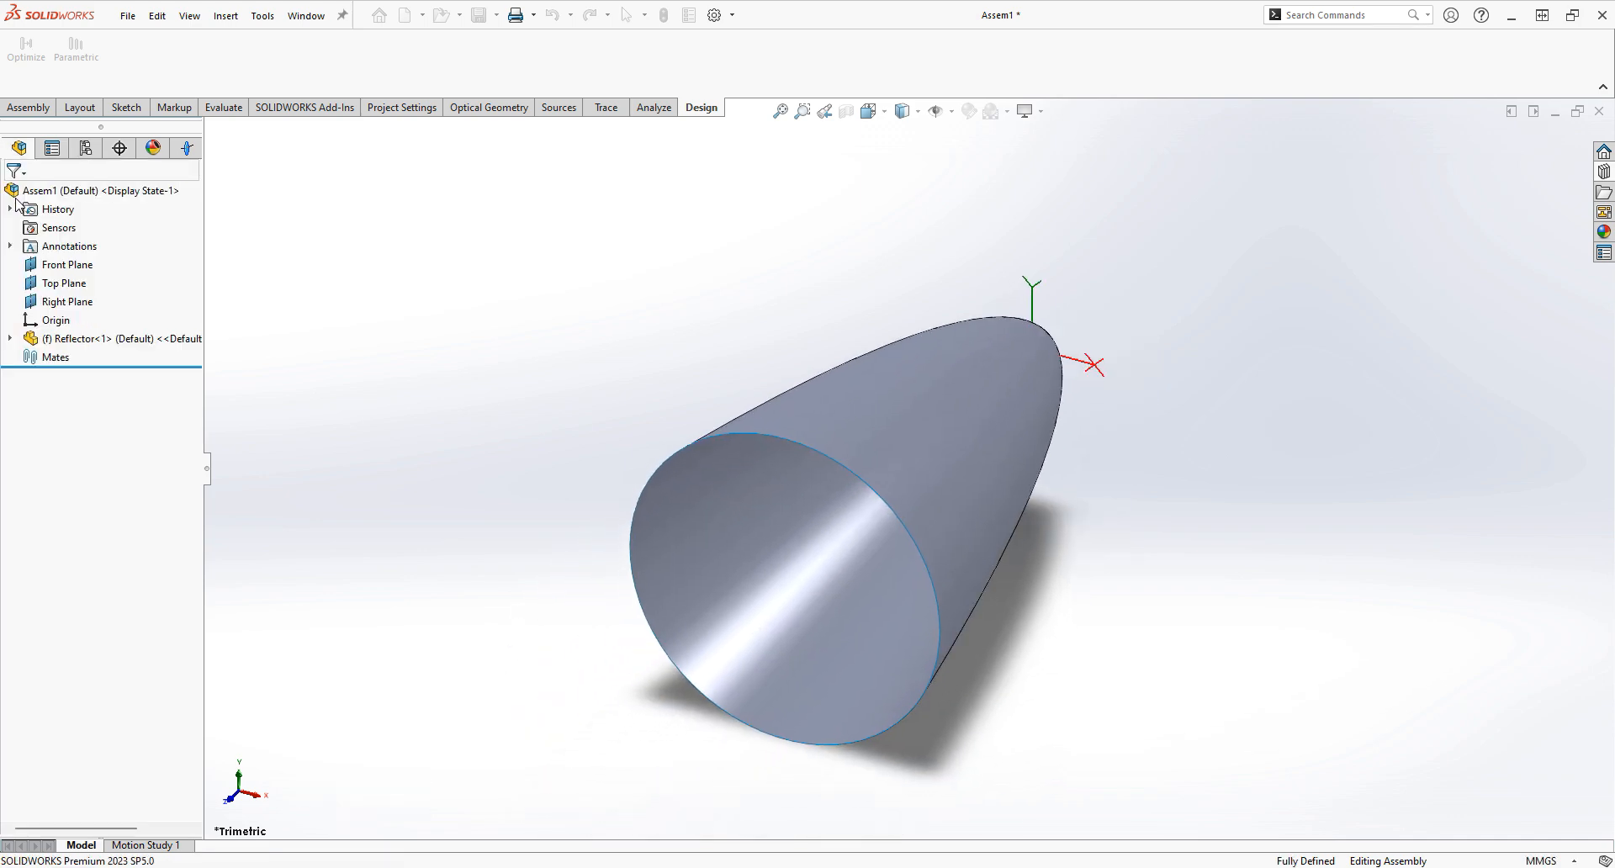
left_click(937, 643)
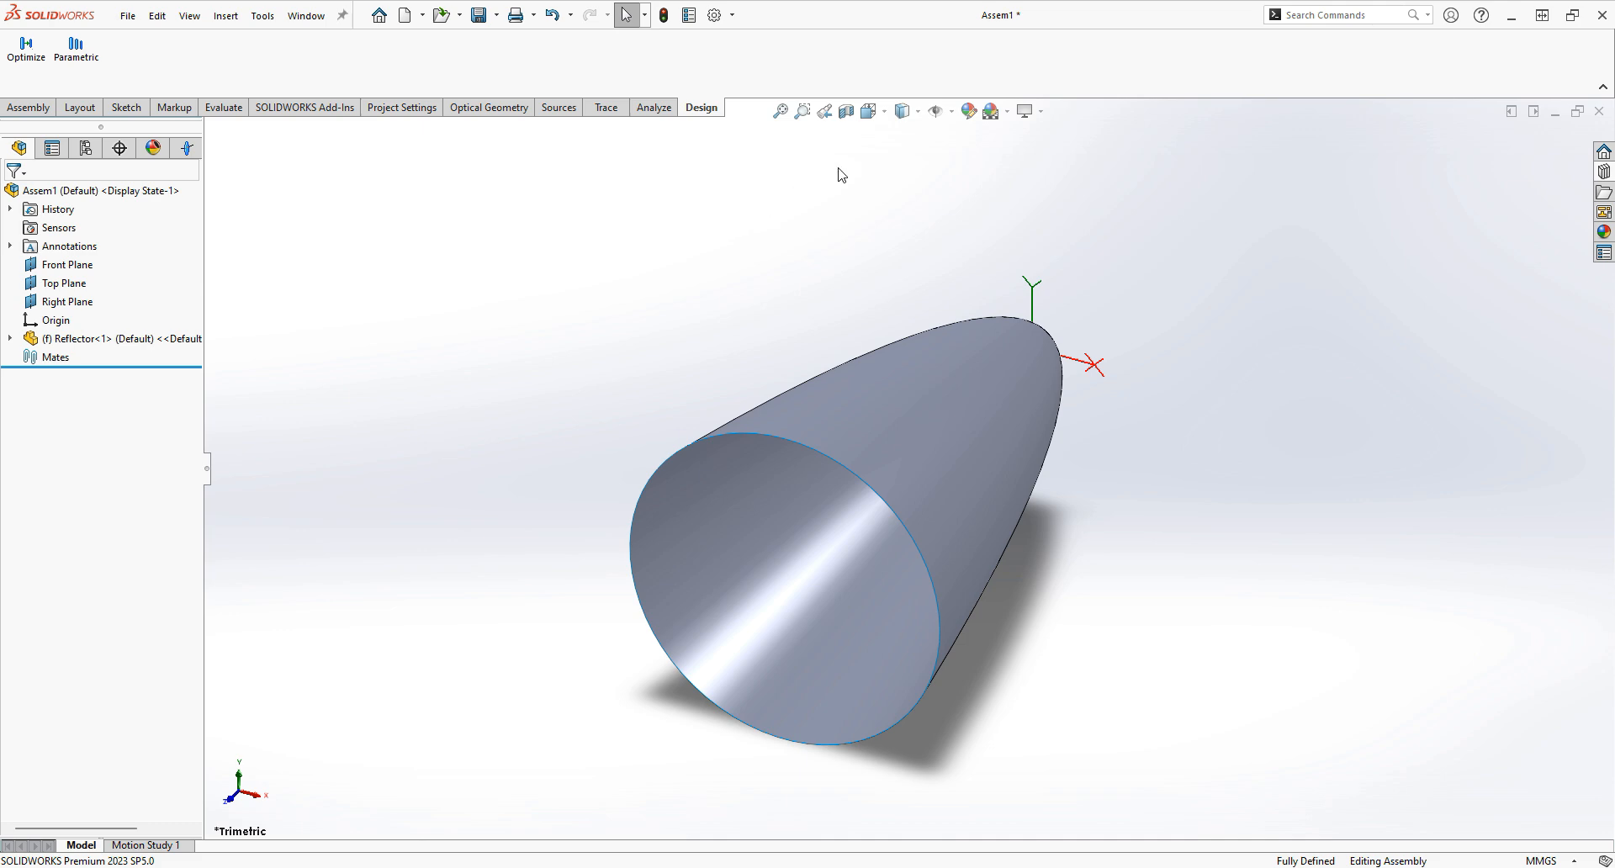
Insert the Target part as the second component, located at the assembly origin
left_click(886, 116)
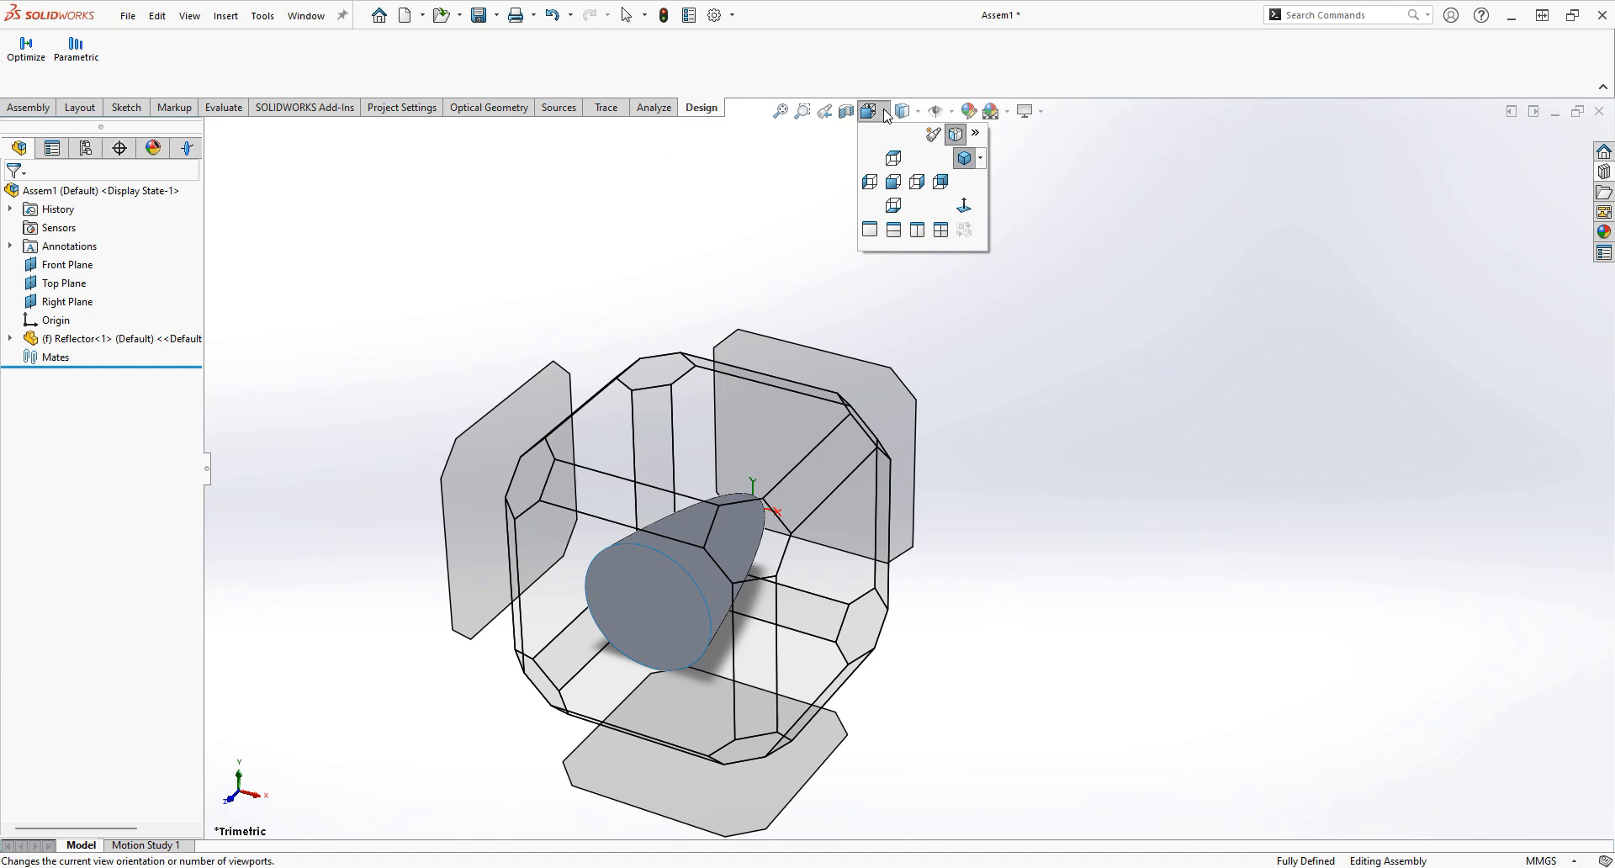
left_click(869, 182)
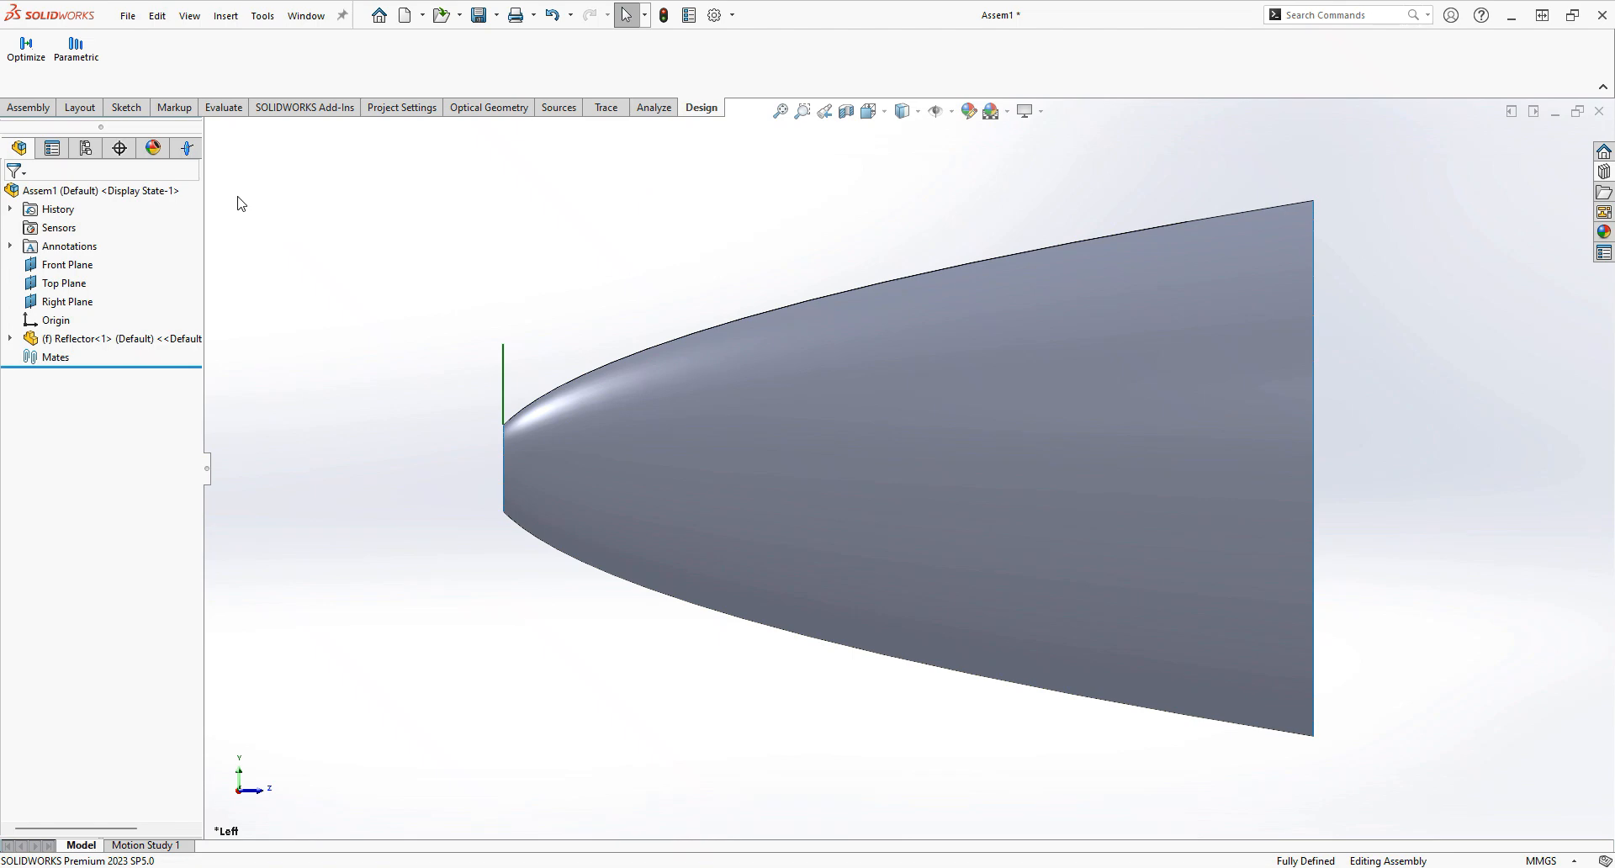
left_click(30, 108)
left_click(96, 56)
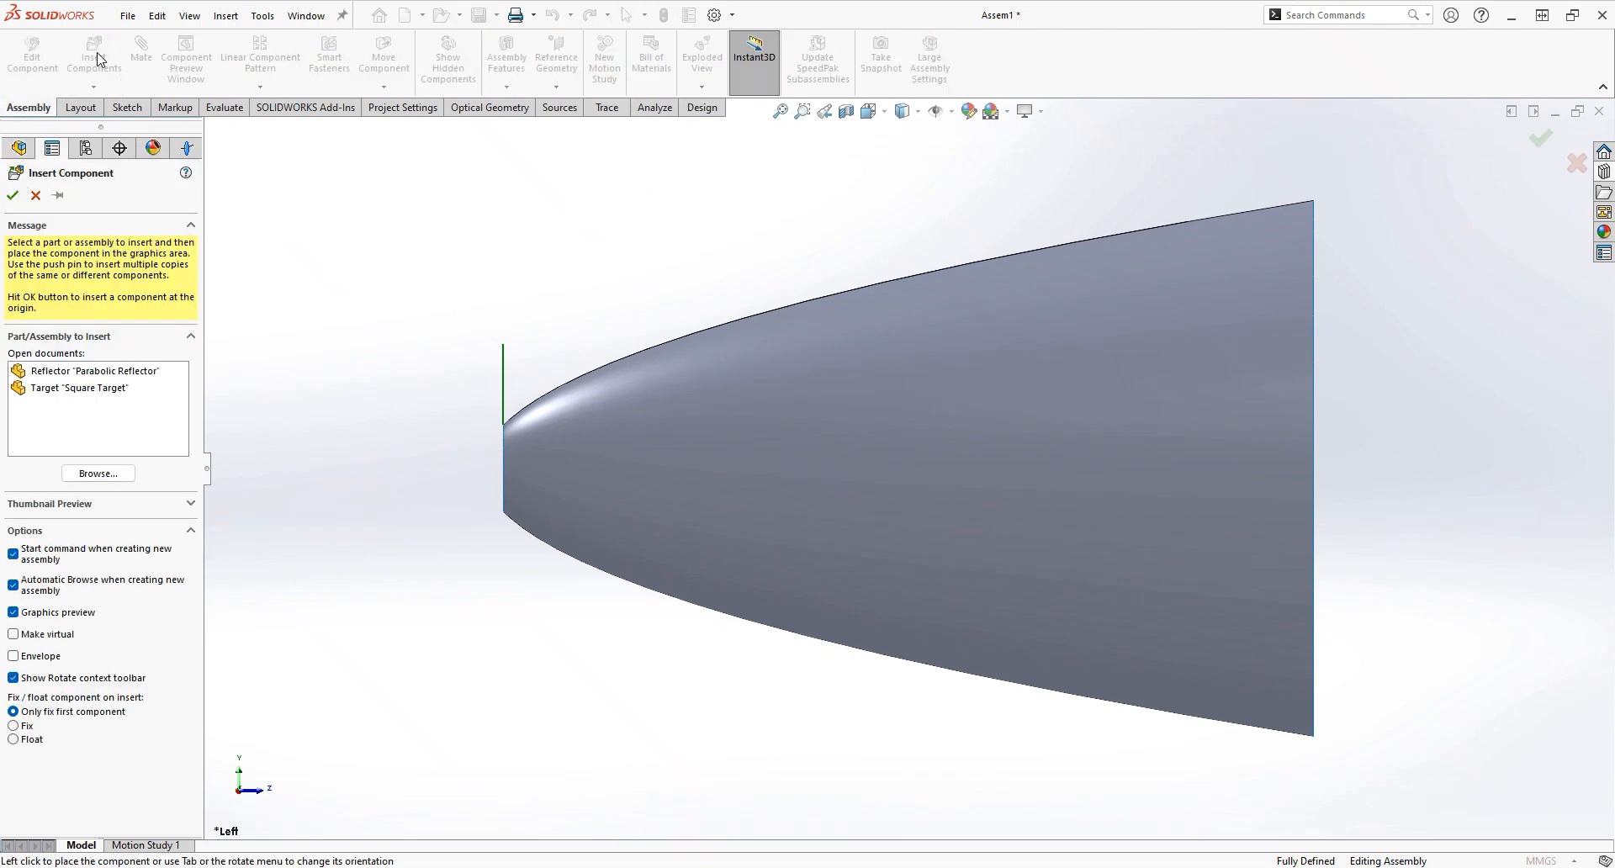
left_click(84, 387)
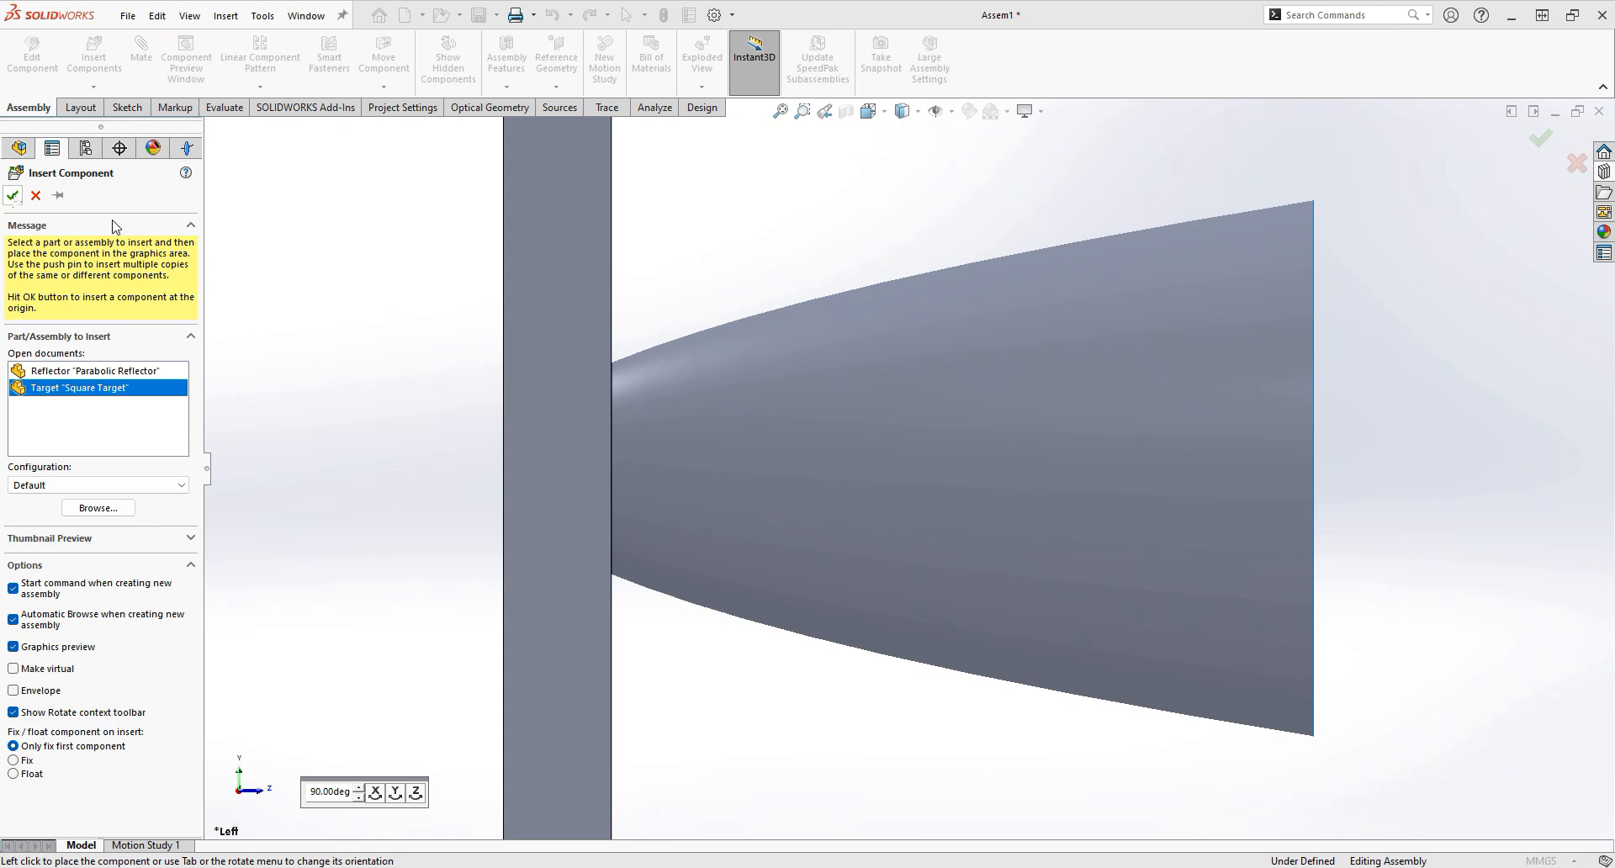
left_click(13, 195)
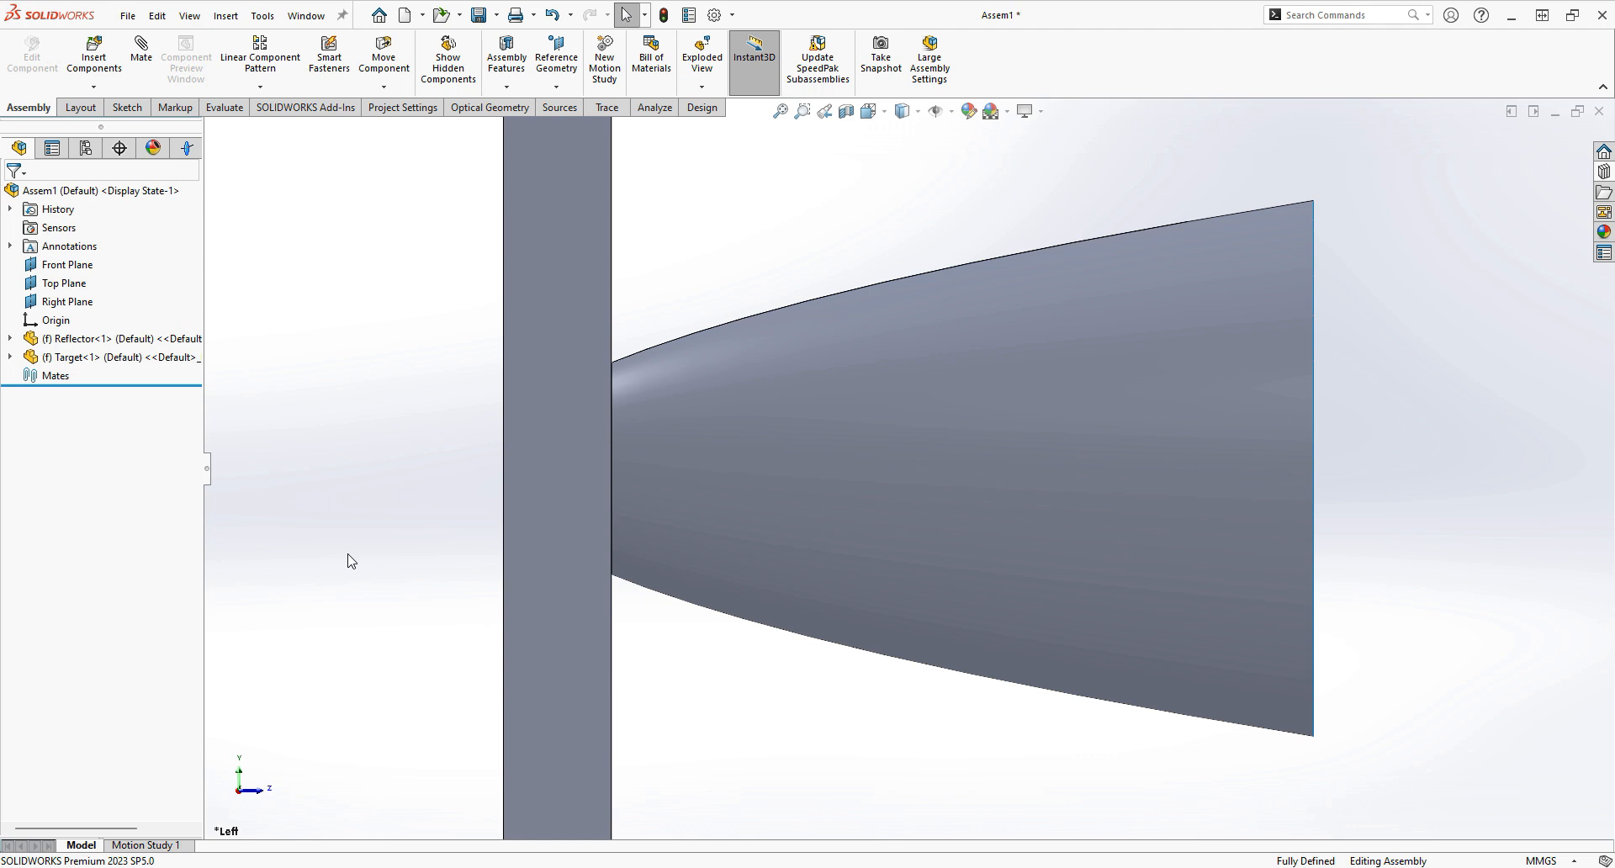
Change the fixed Target component to floating in the assembly
key("f")
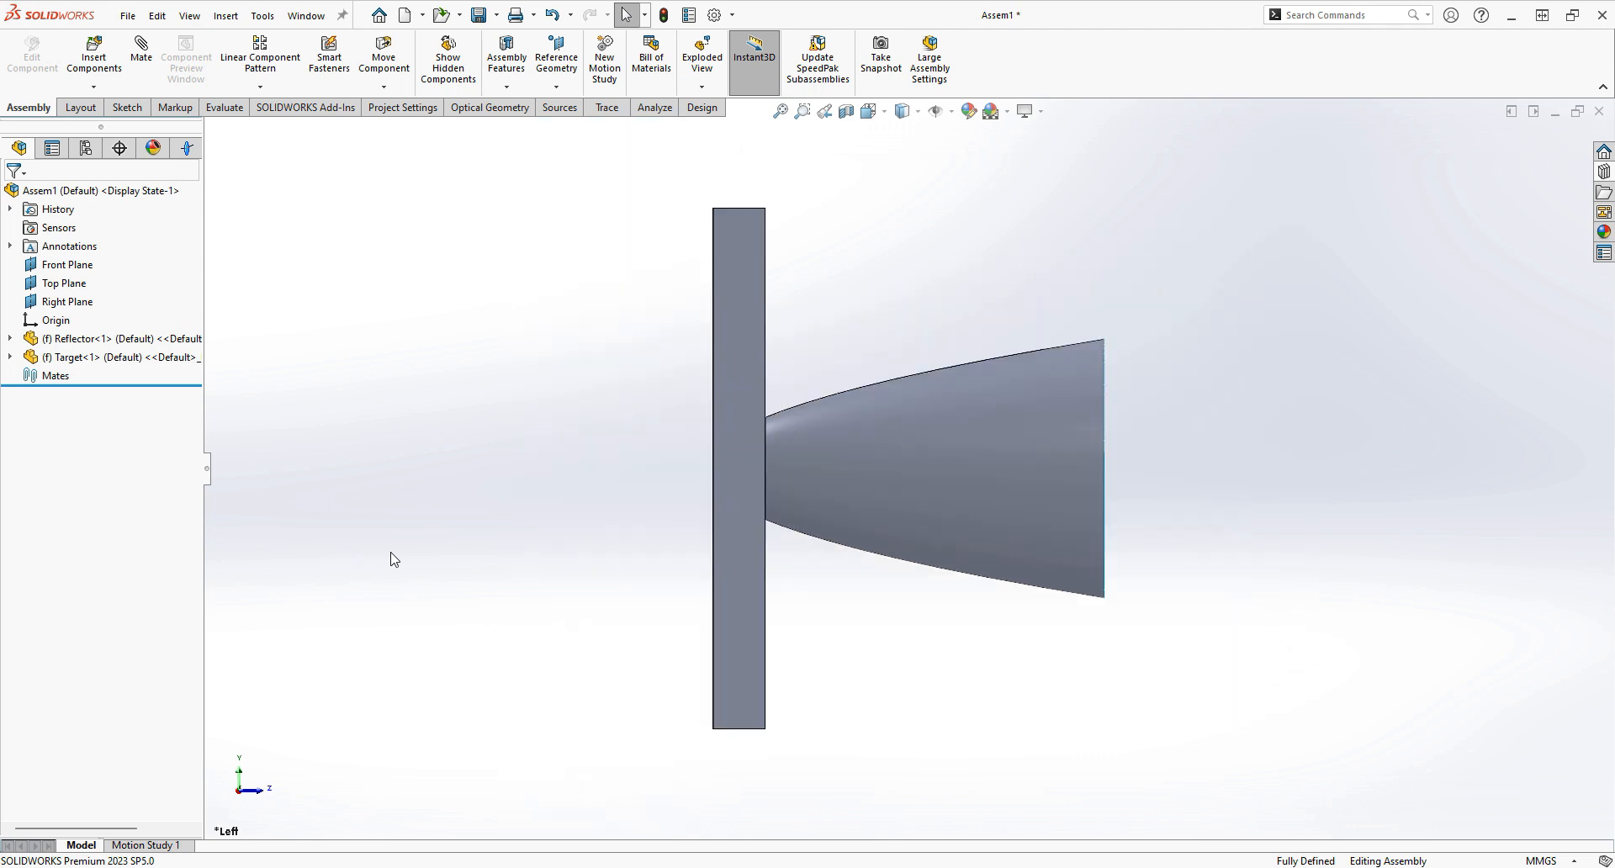
scroll(1326, 492, "down", 1)
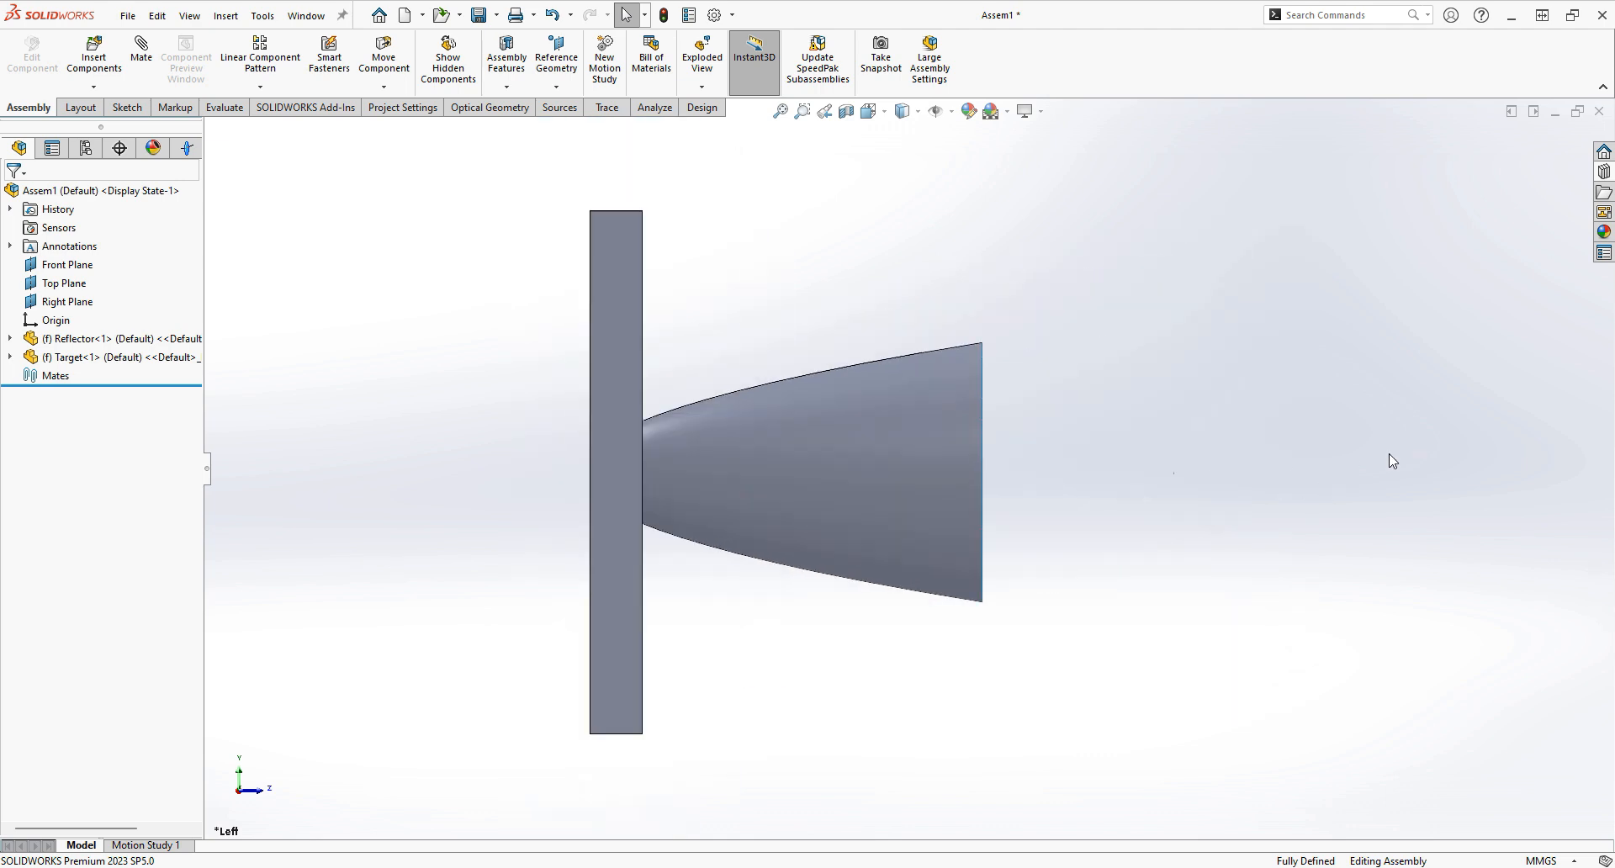
right_click(48, 362)
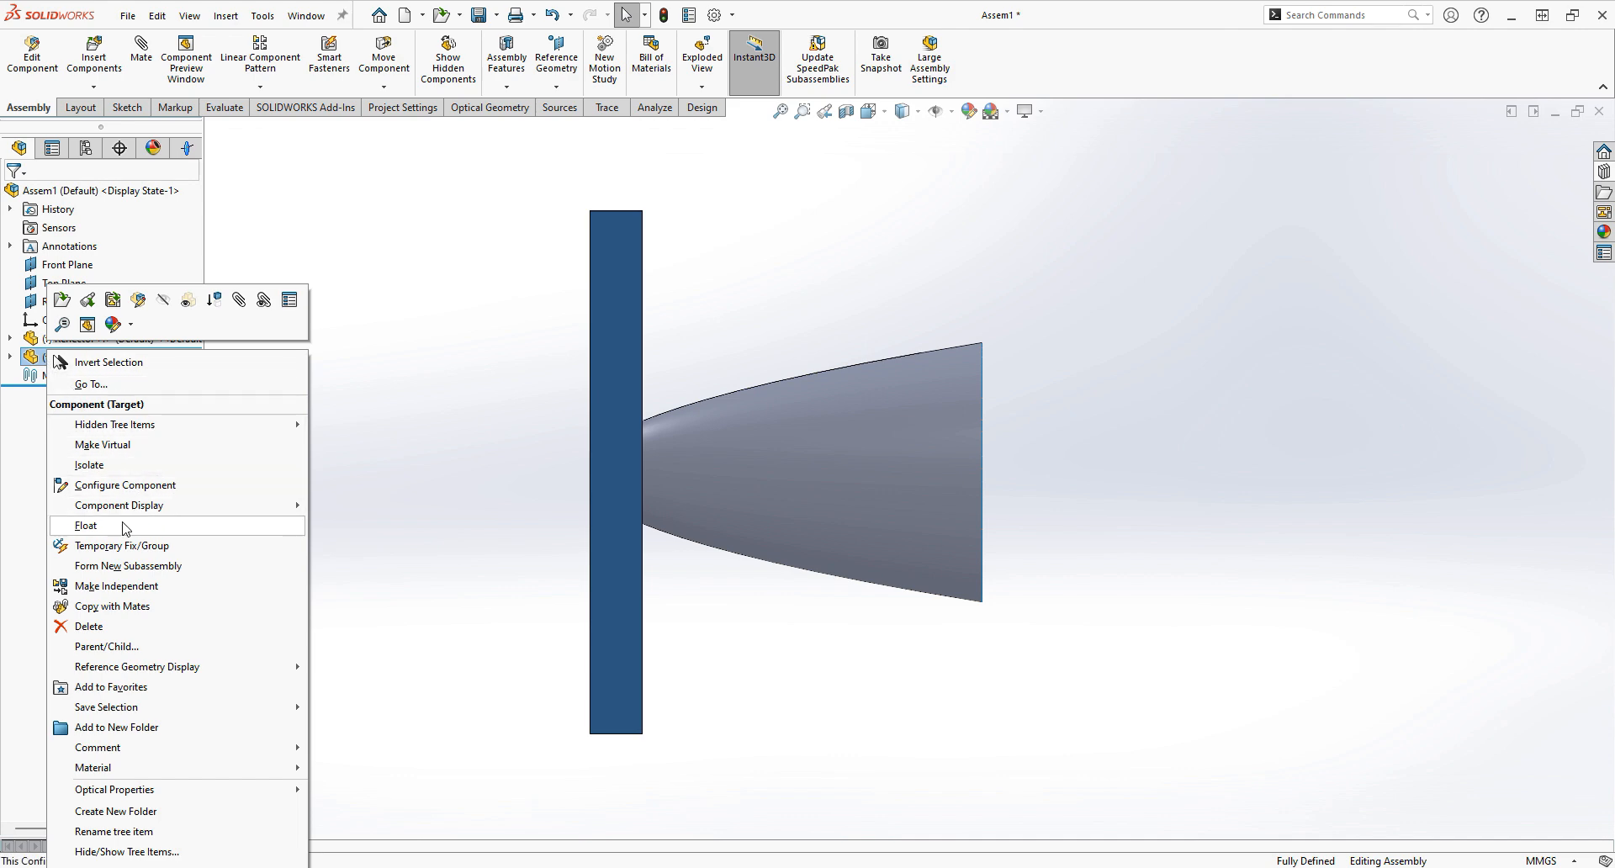
left_click(94, 530)
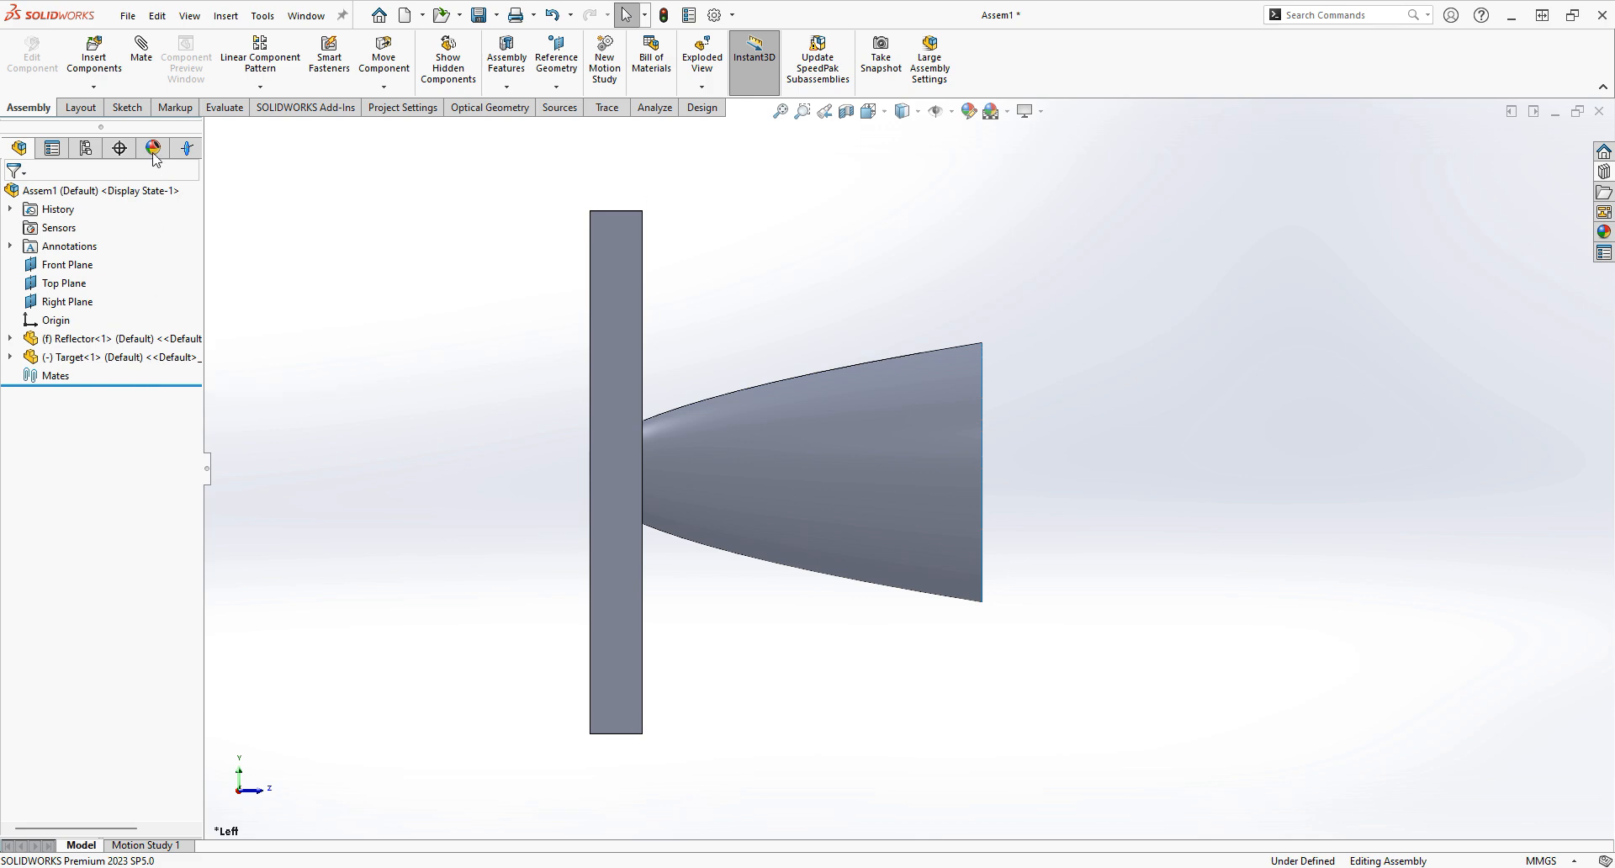
Add a 250 mm distance mate between the Target's Front Plane and the assembly's Front Plane, with the dimension flipped toward the reflector's open end
left_click(143, 57)
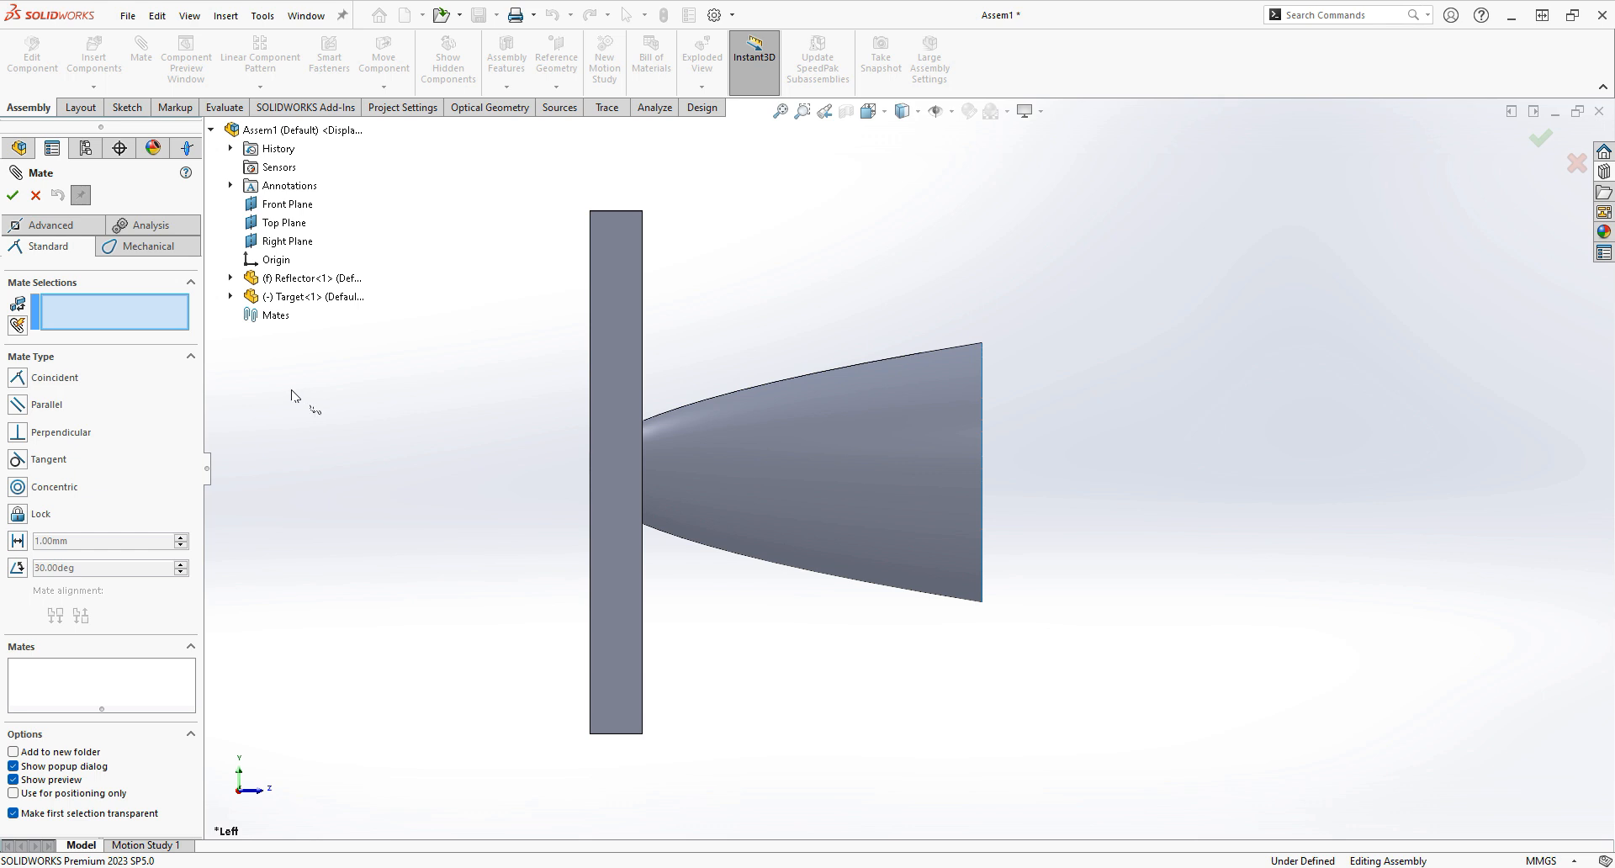
left_click(232, 298)
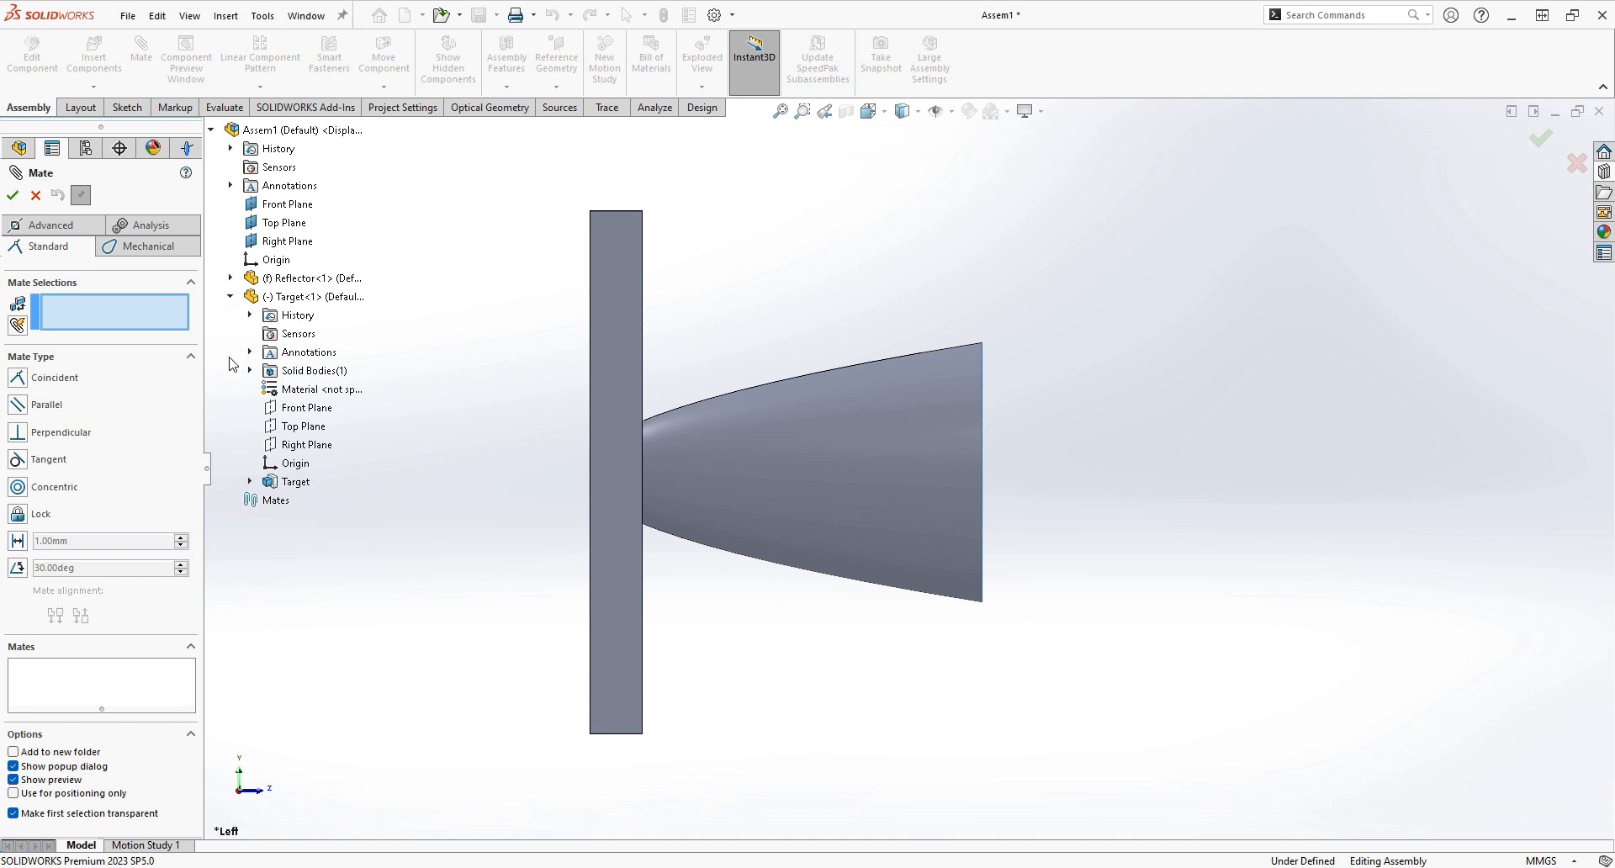
left_click(311, 408)
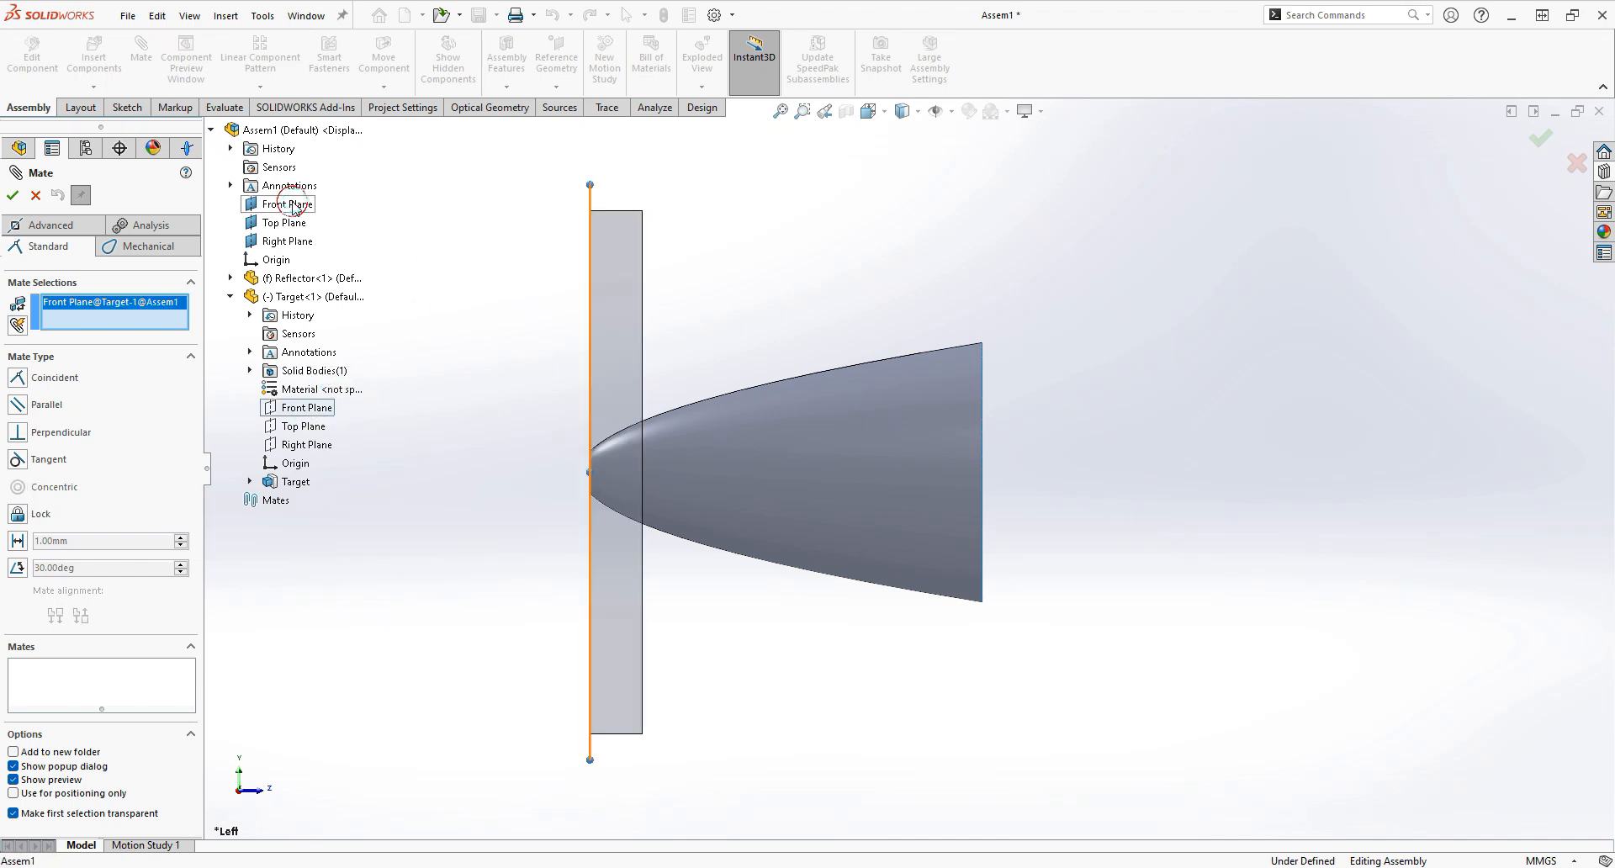
left_click(292, 207)
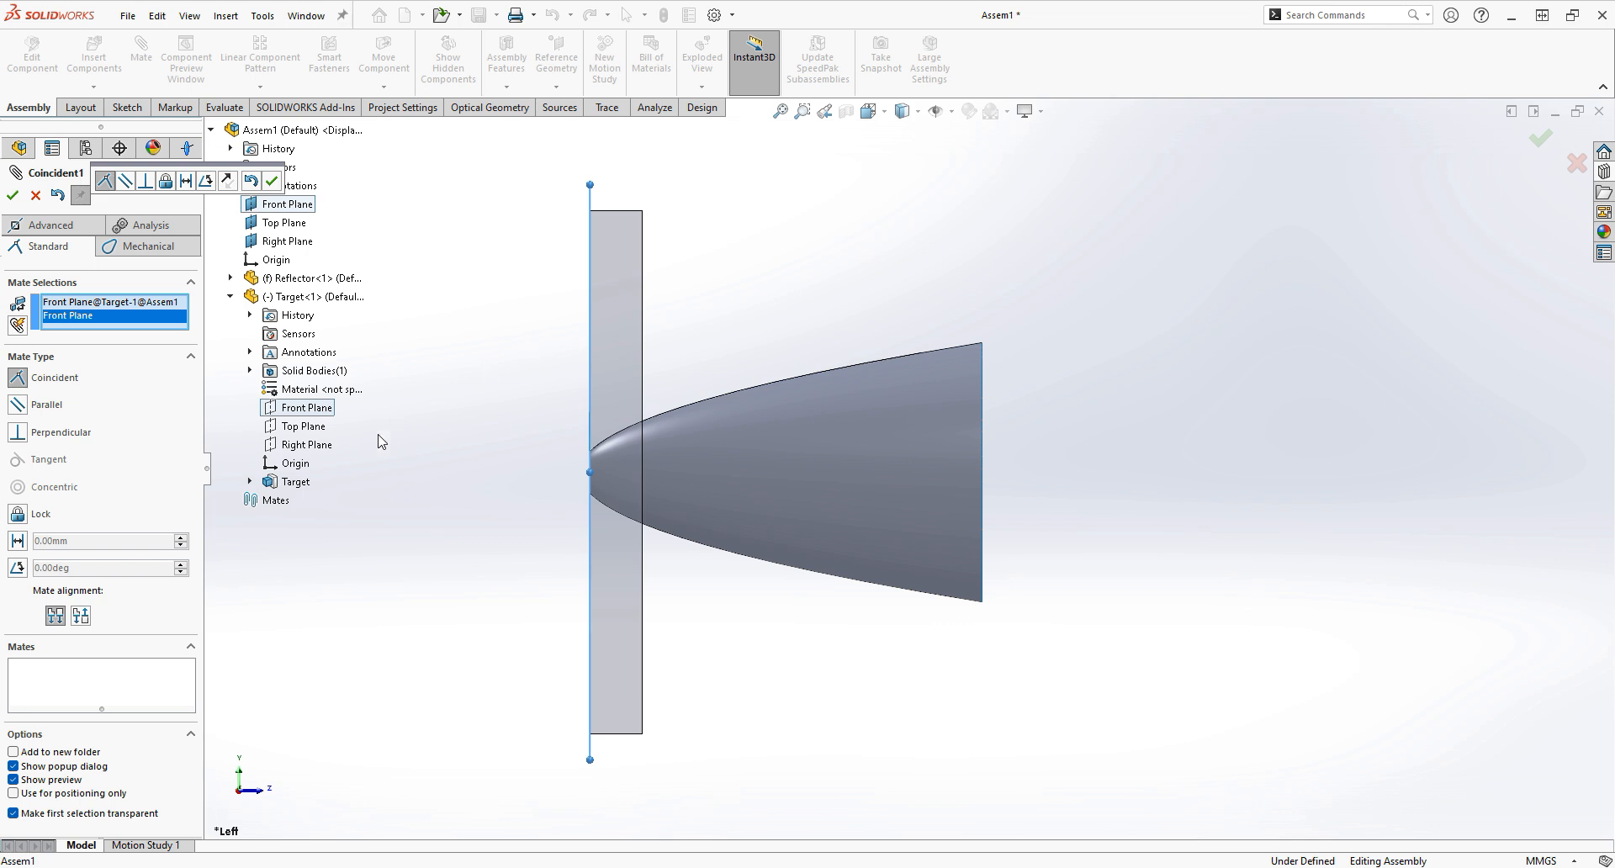
left_click(22, 543)
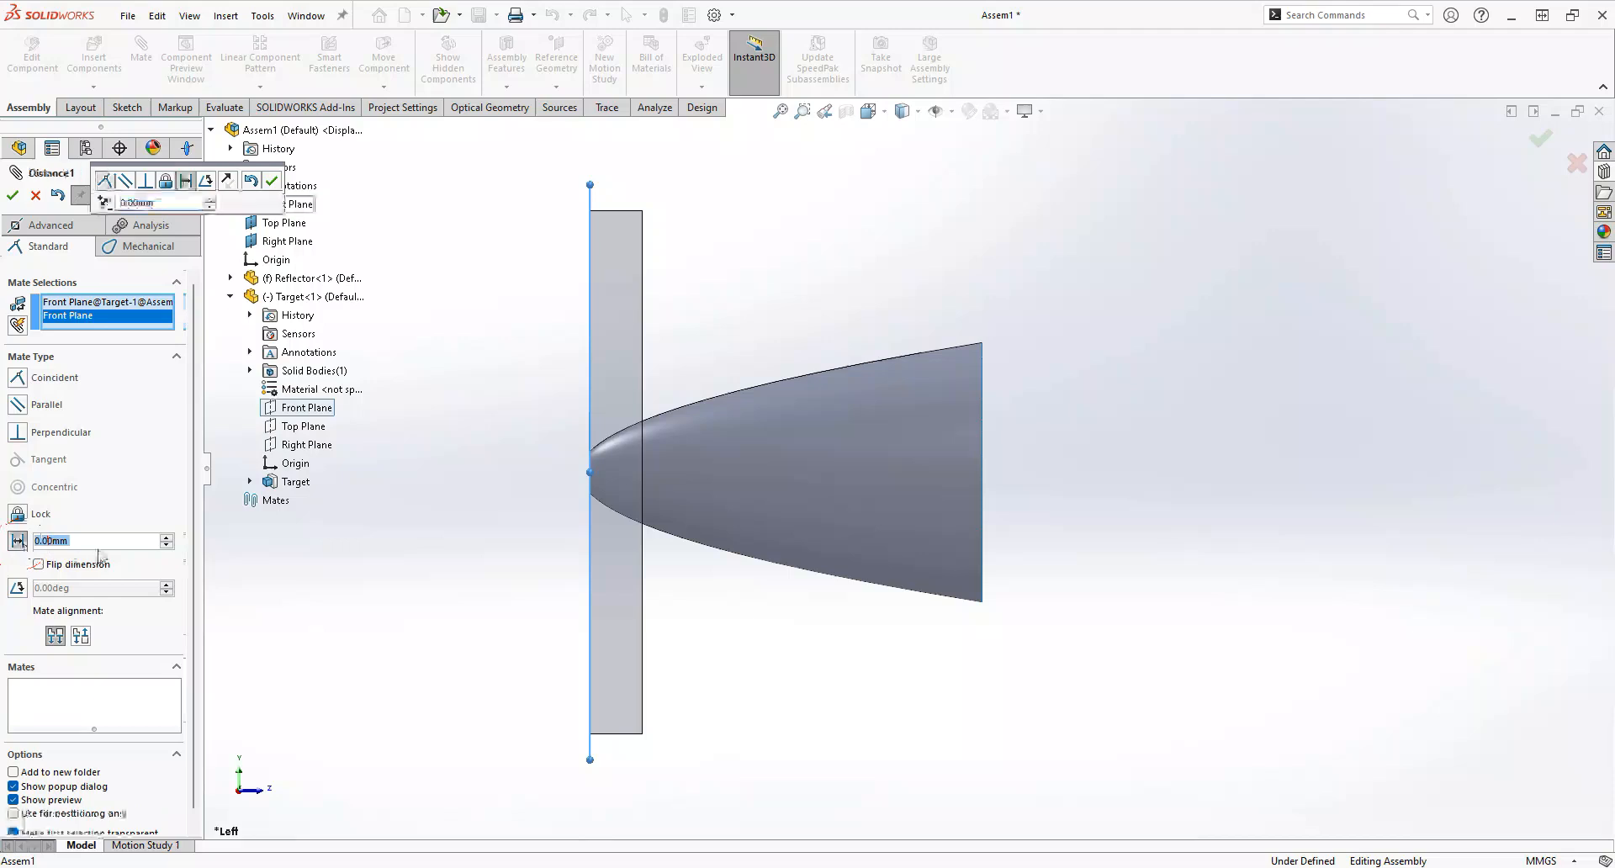
type("250")
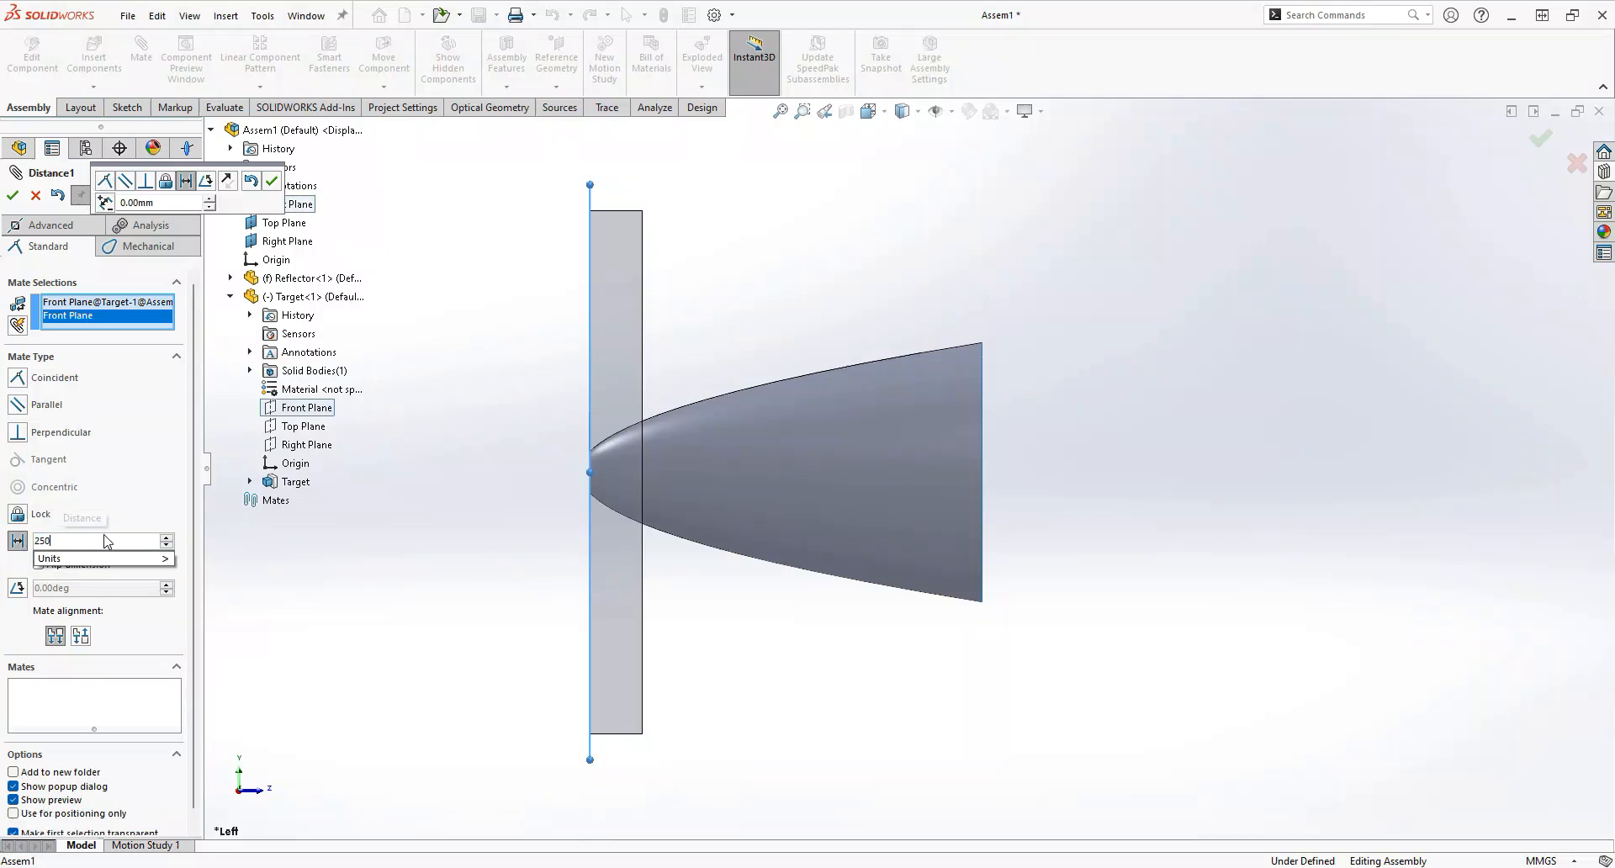
key("Return")
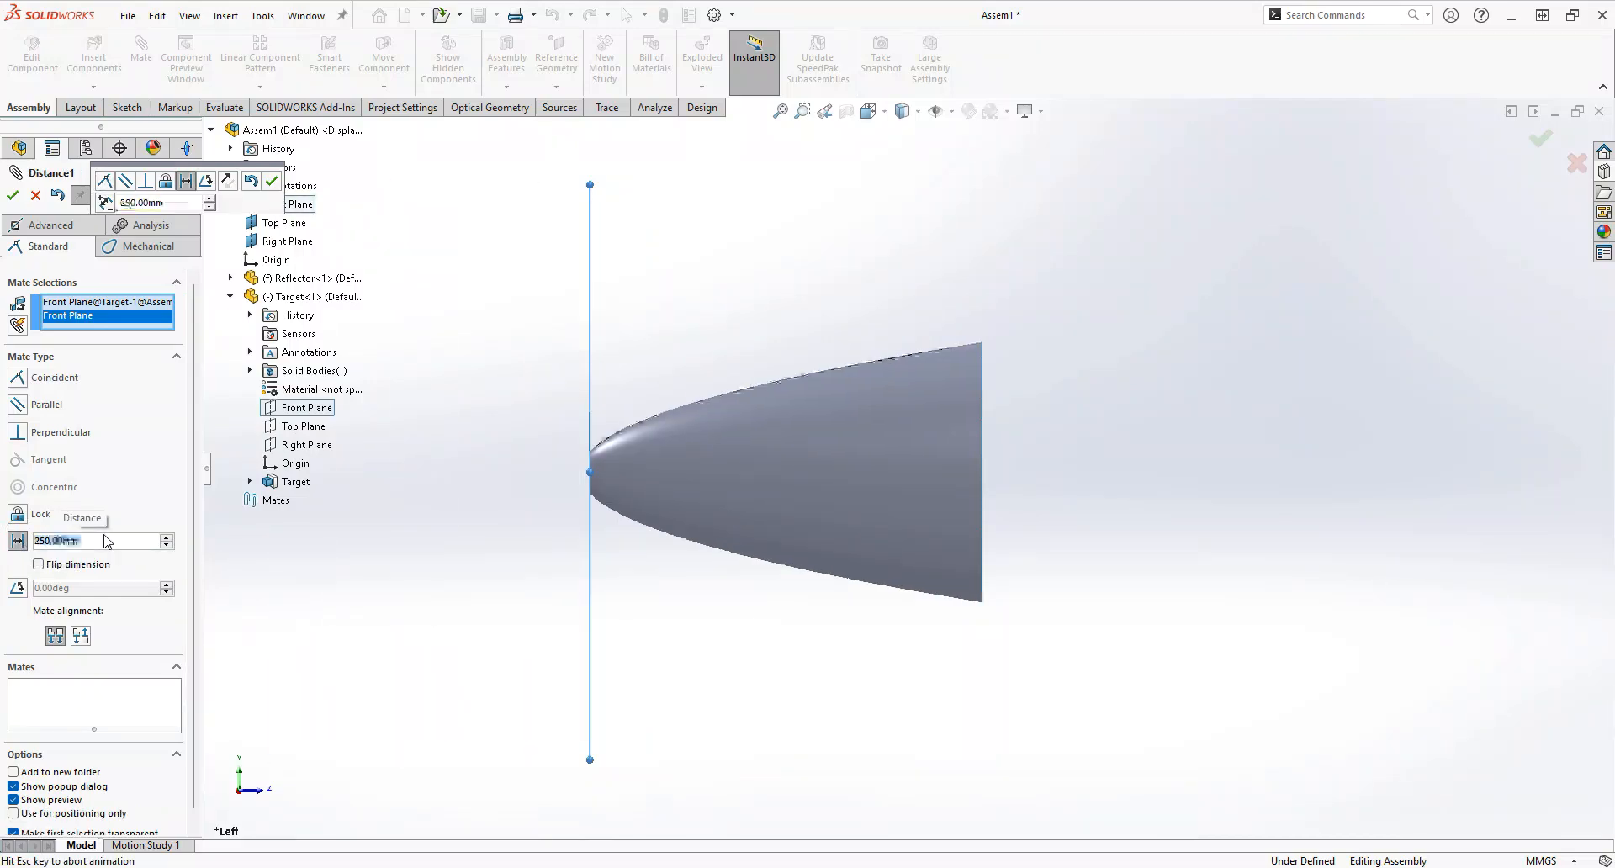
left_click(38, 566)
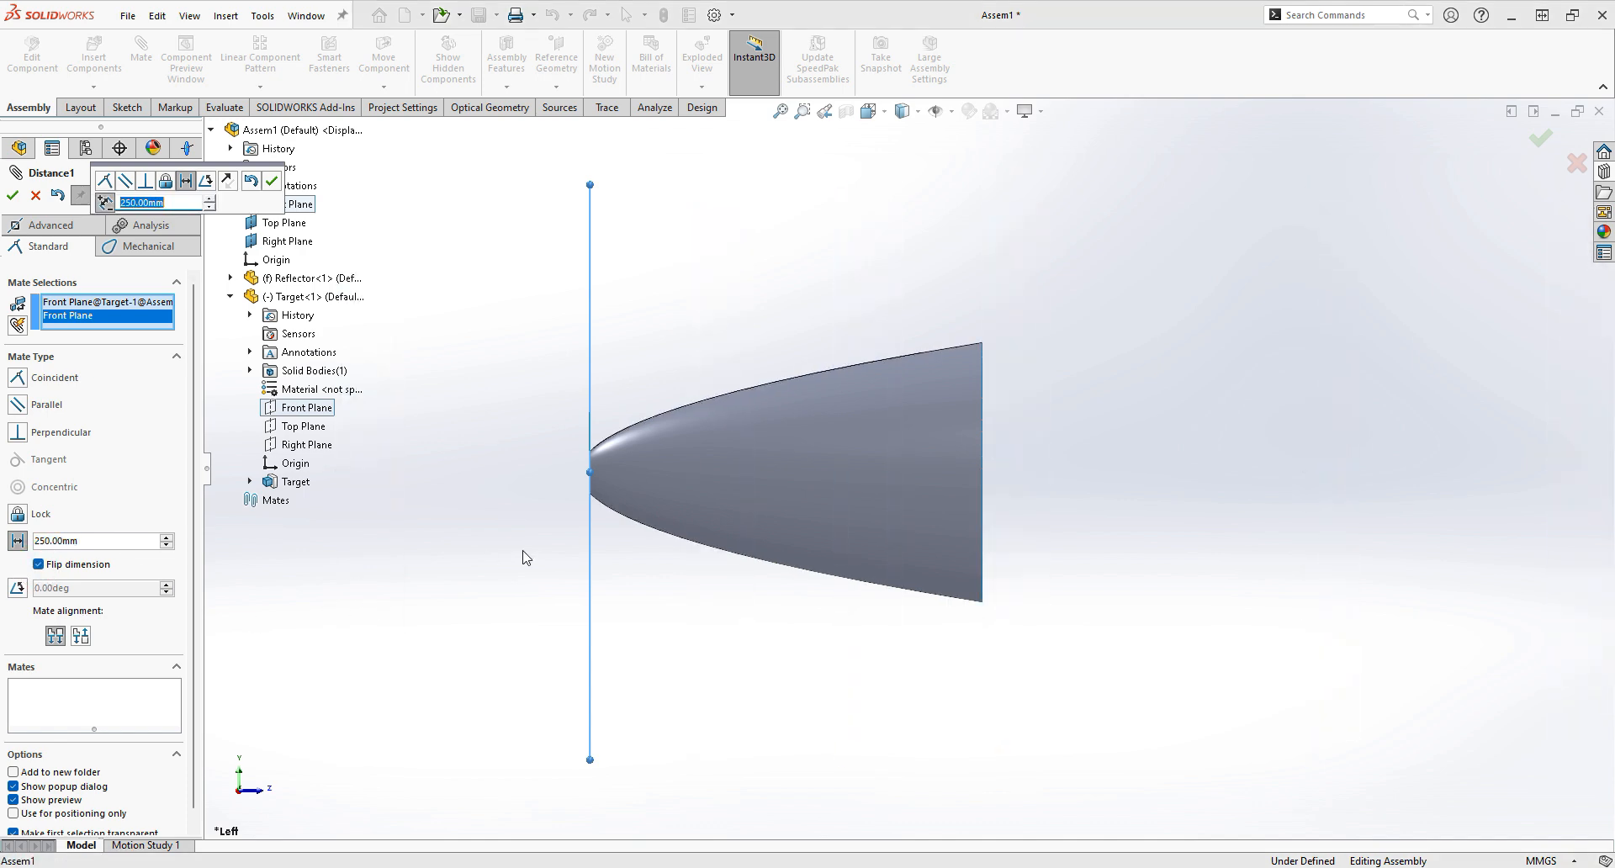
scroll(526, 557, "up", 4)
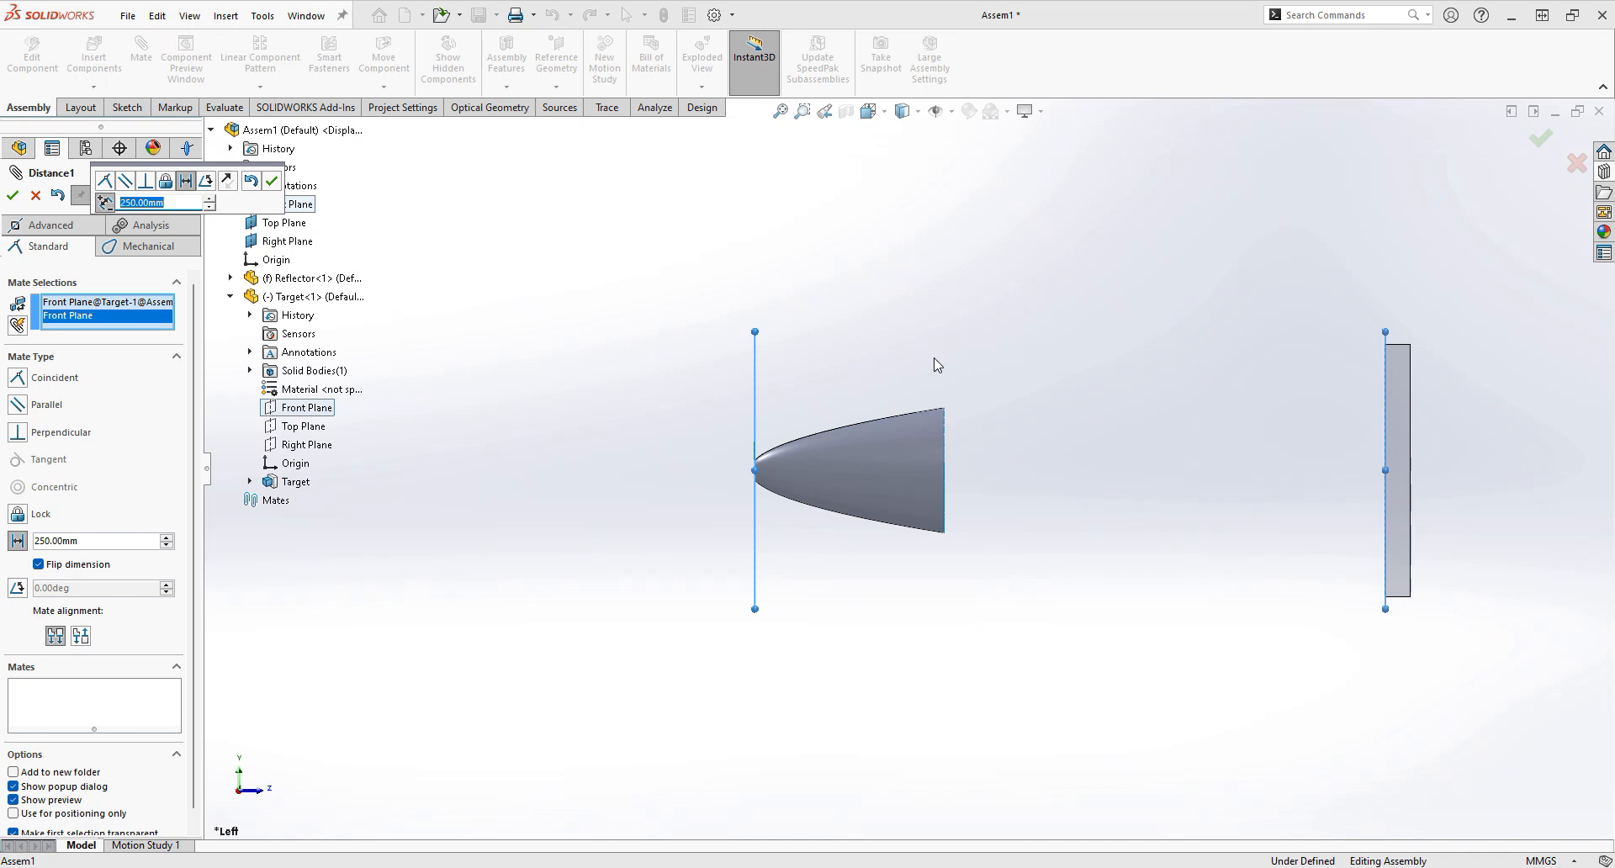
left_click(13, 196)
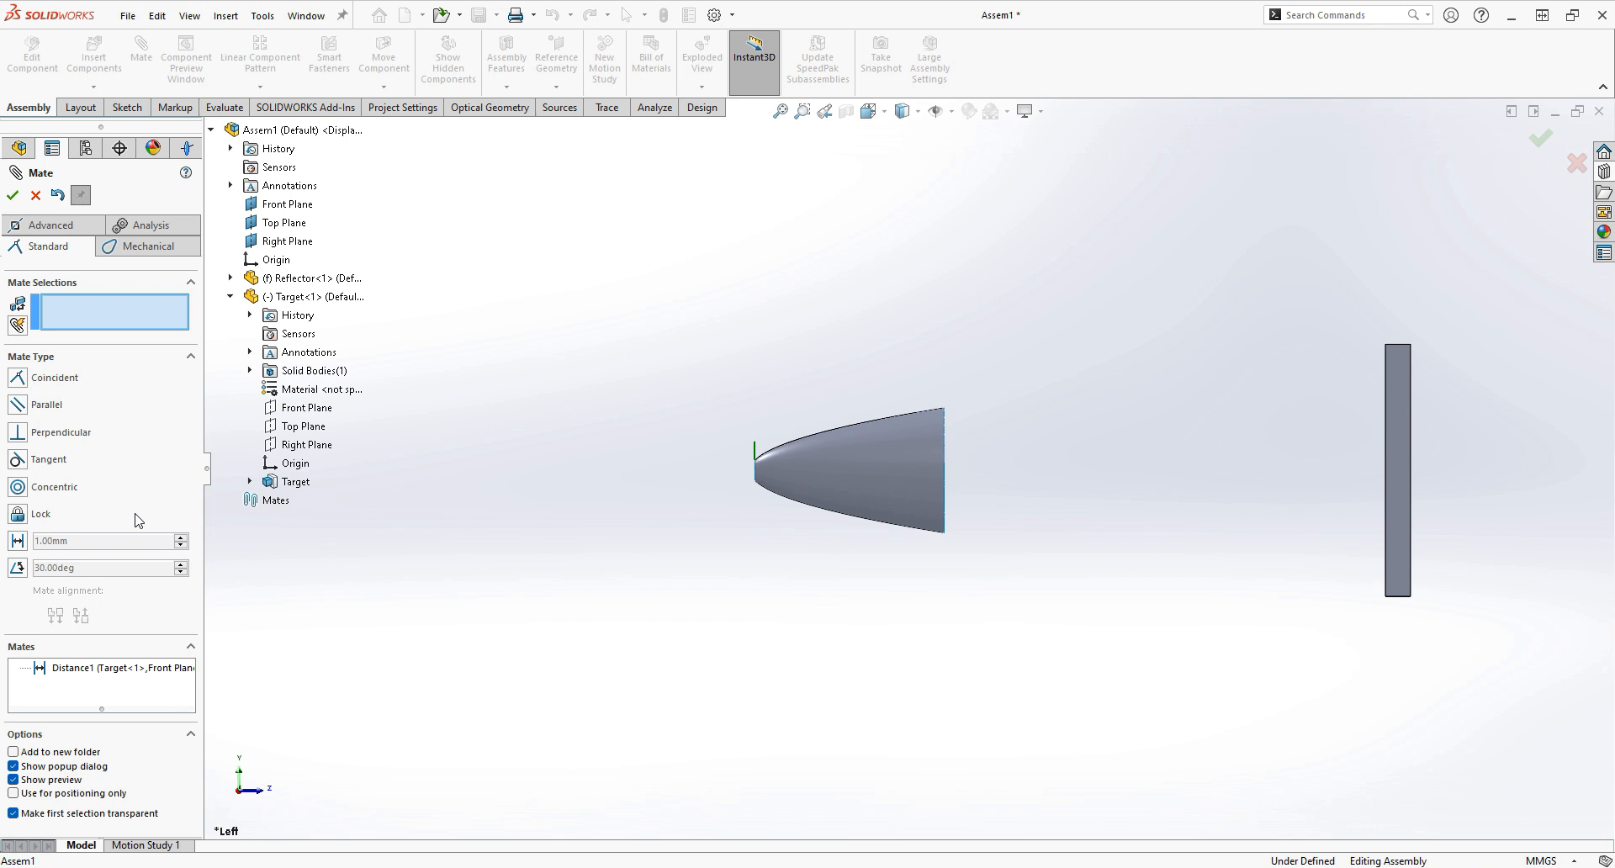
Add coincident mates between the Target's Top and Right Planes and the matching assembly planes, and finish mating
left_click(292, 431)
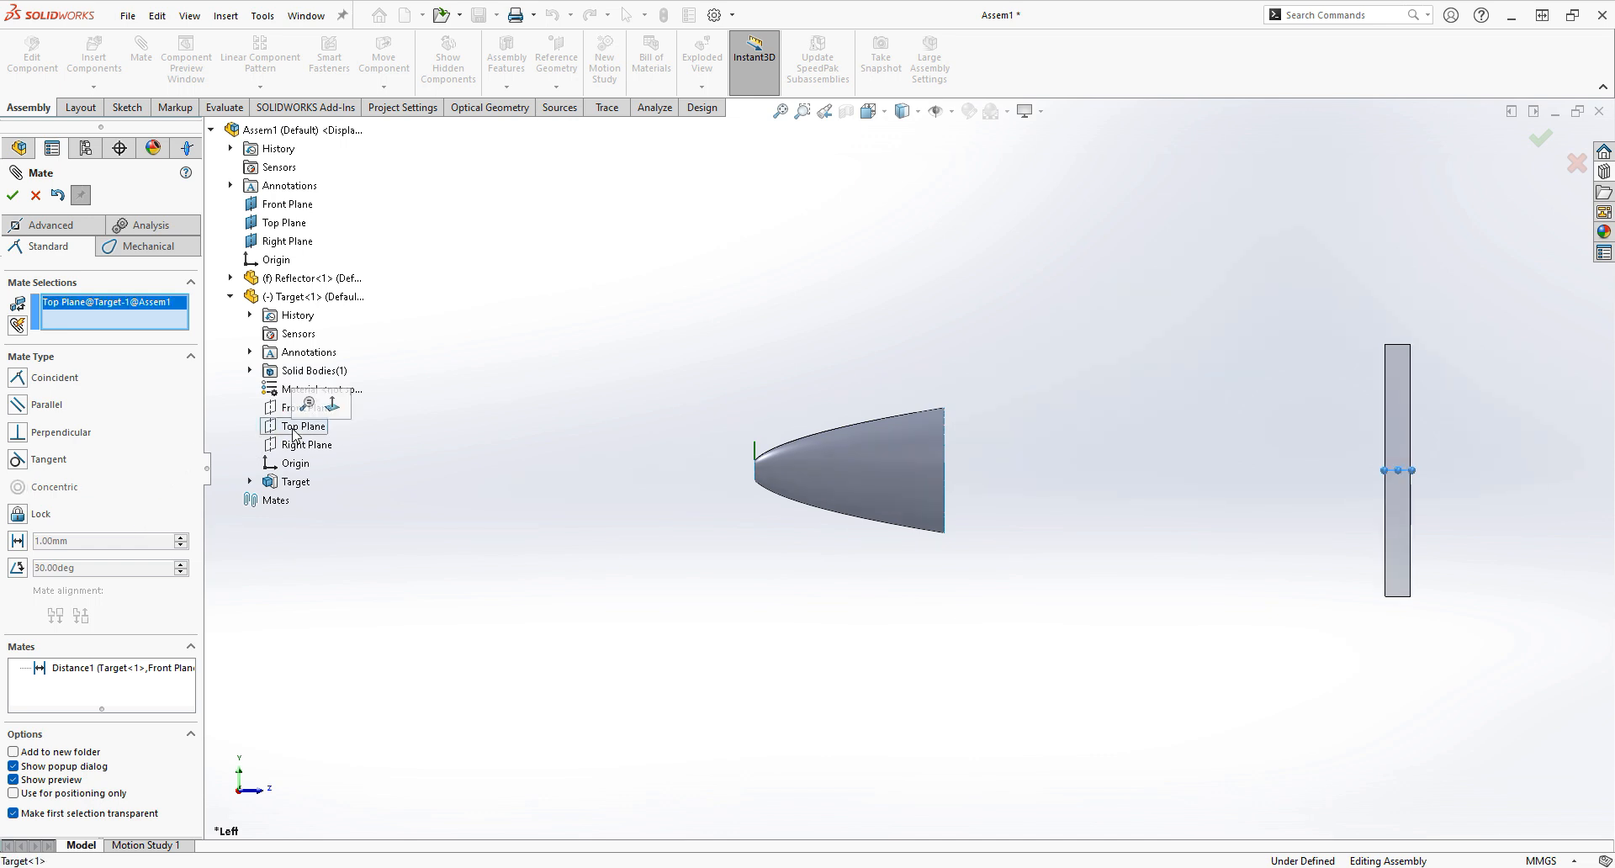
left_click(292, 231)
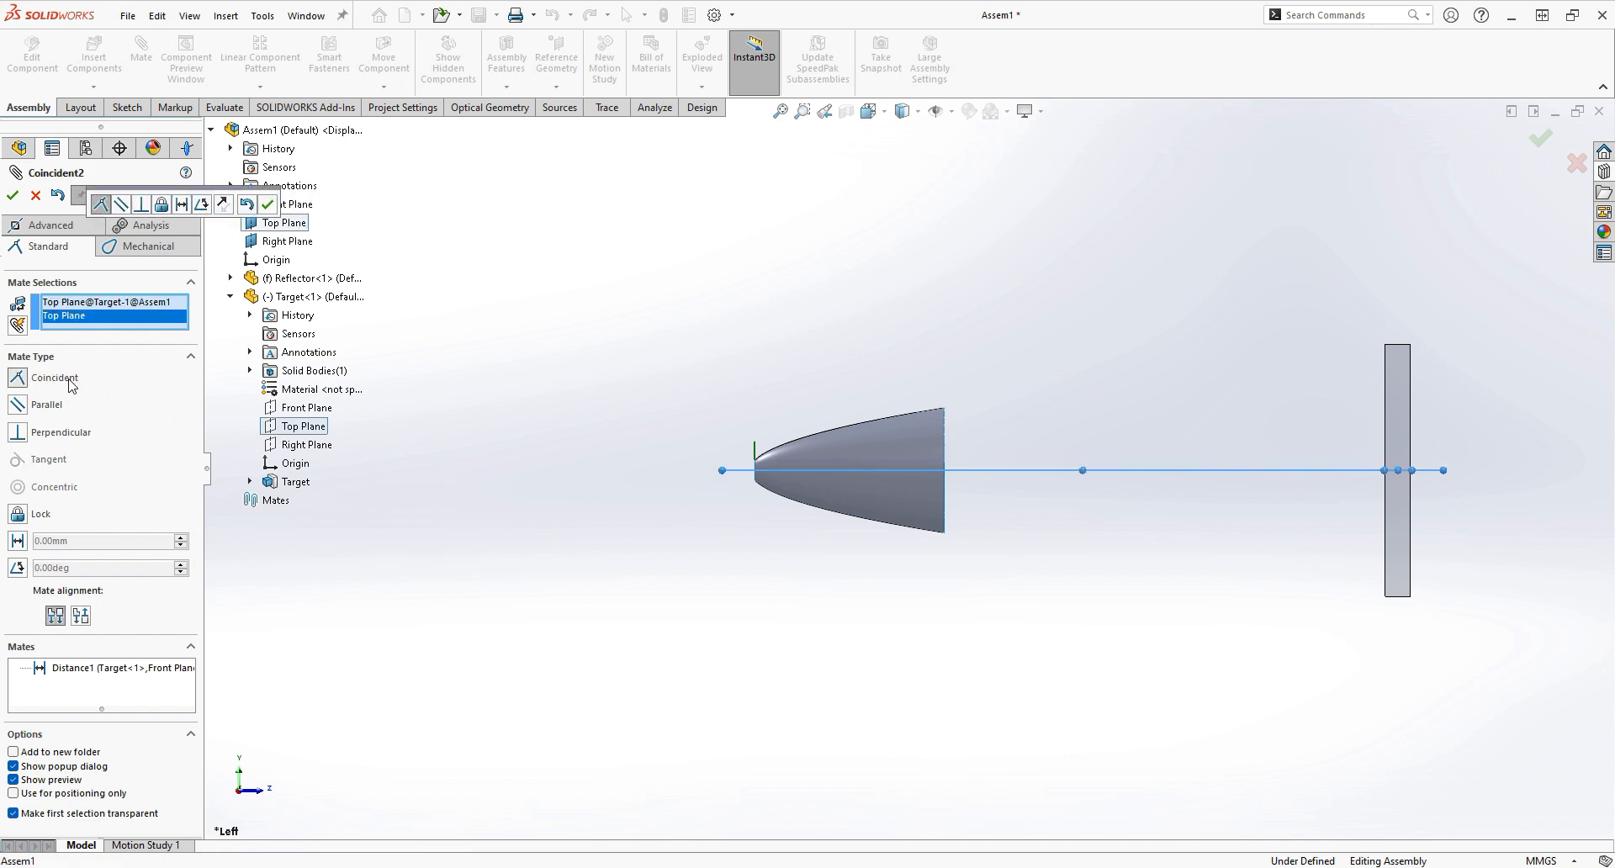
left_click(11, 197)
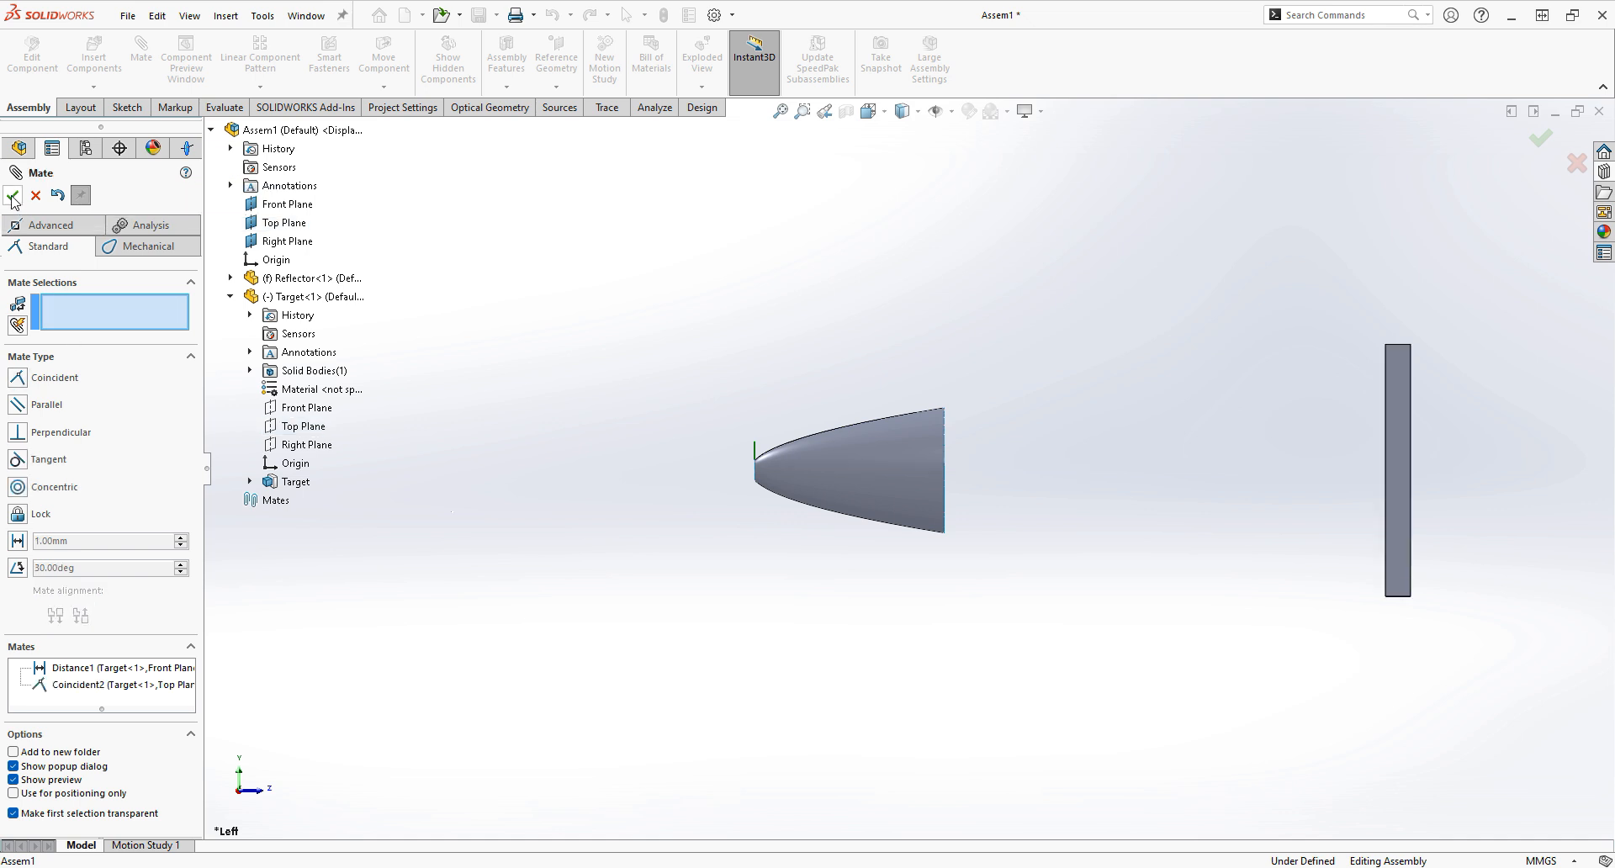
left_click(313, 448)
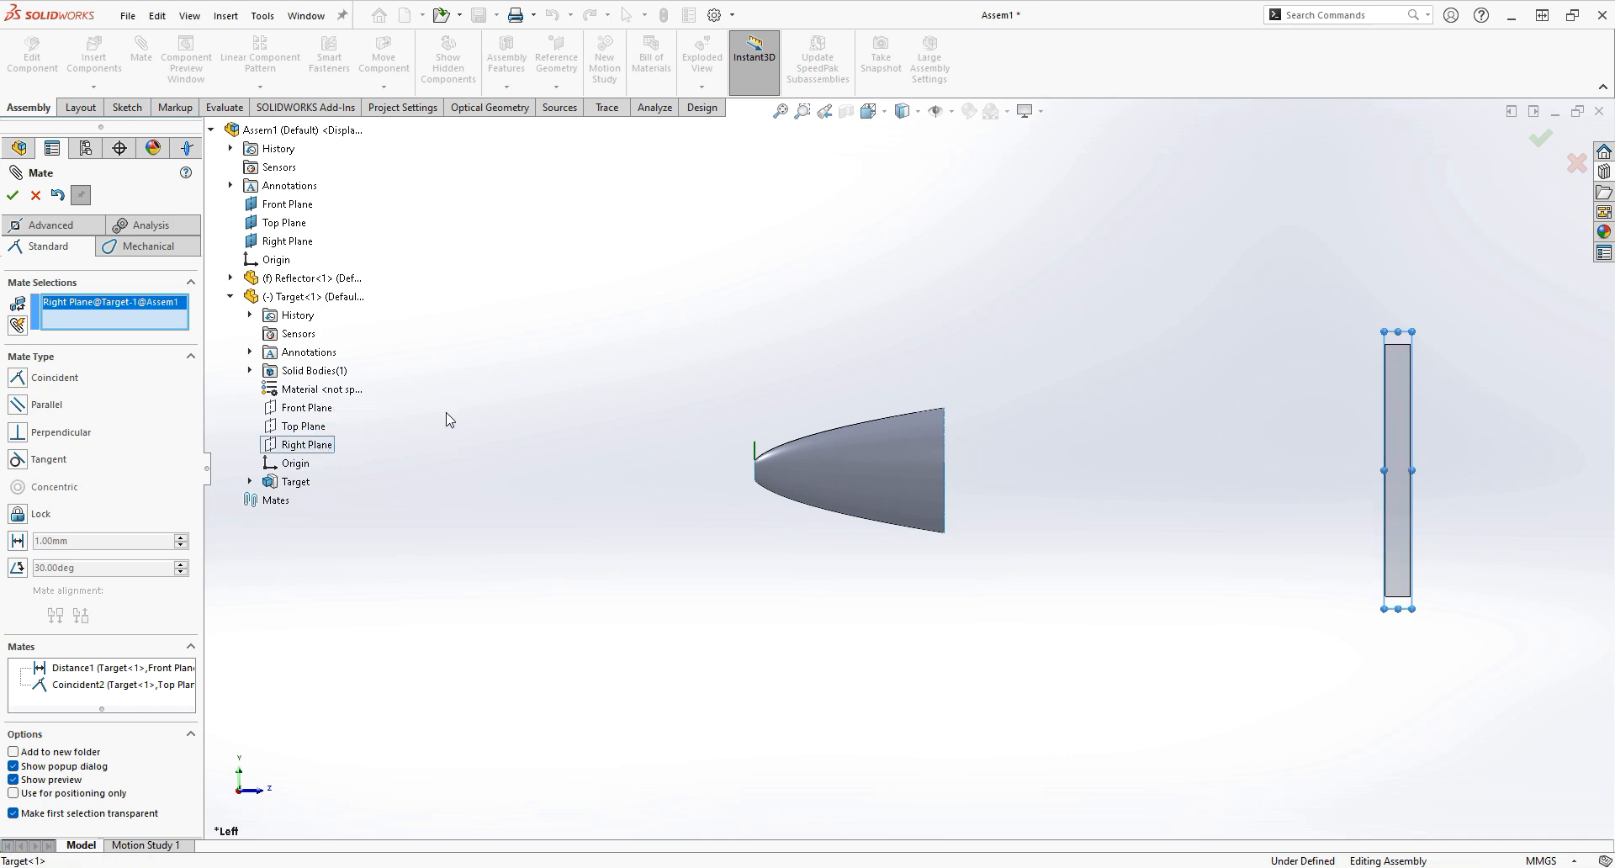
left_click(290, 241)
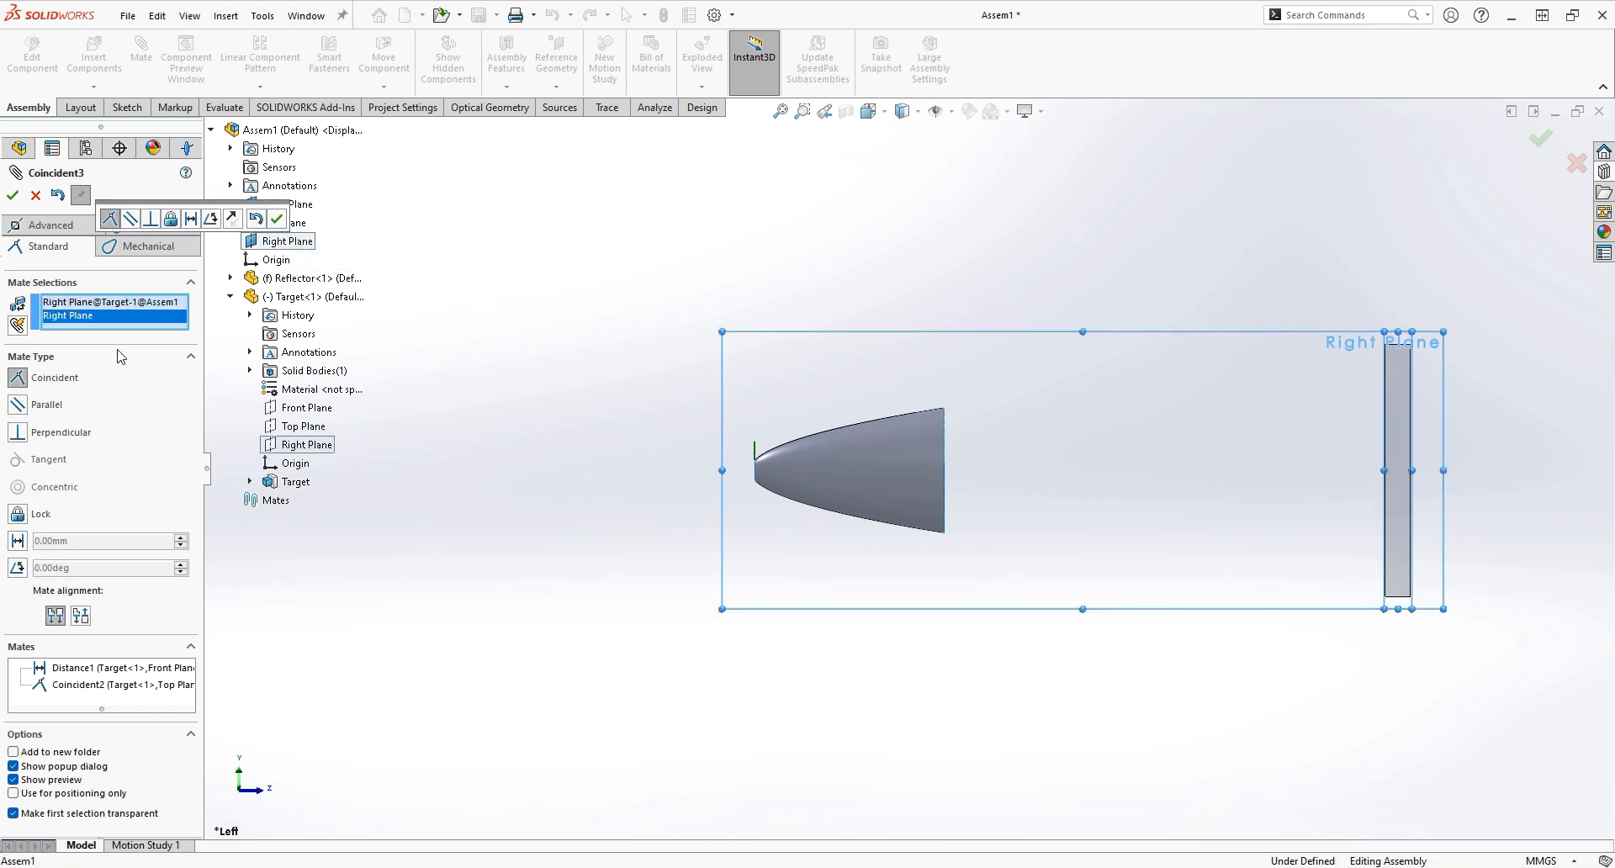
left_click(13, 195)
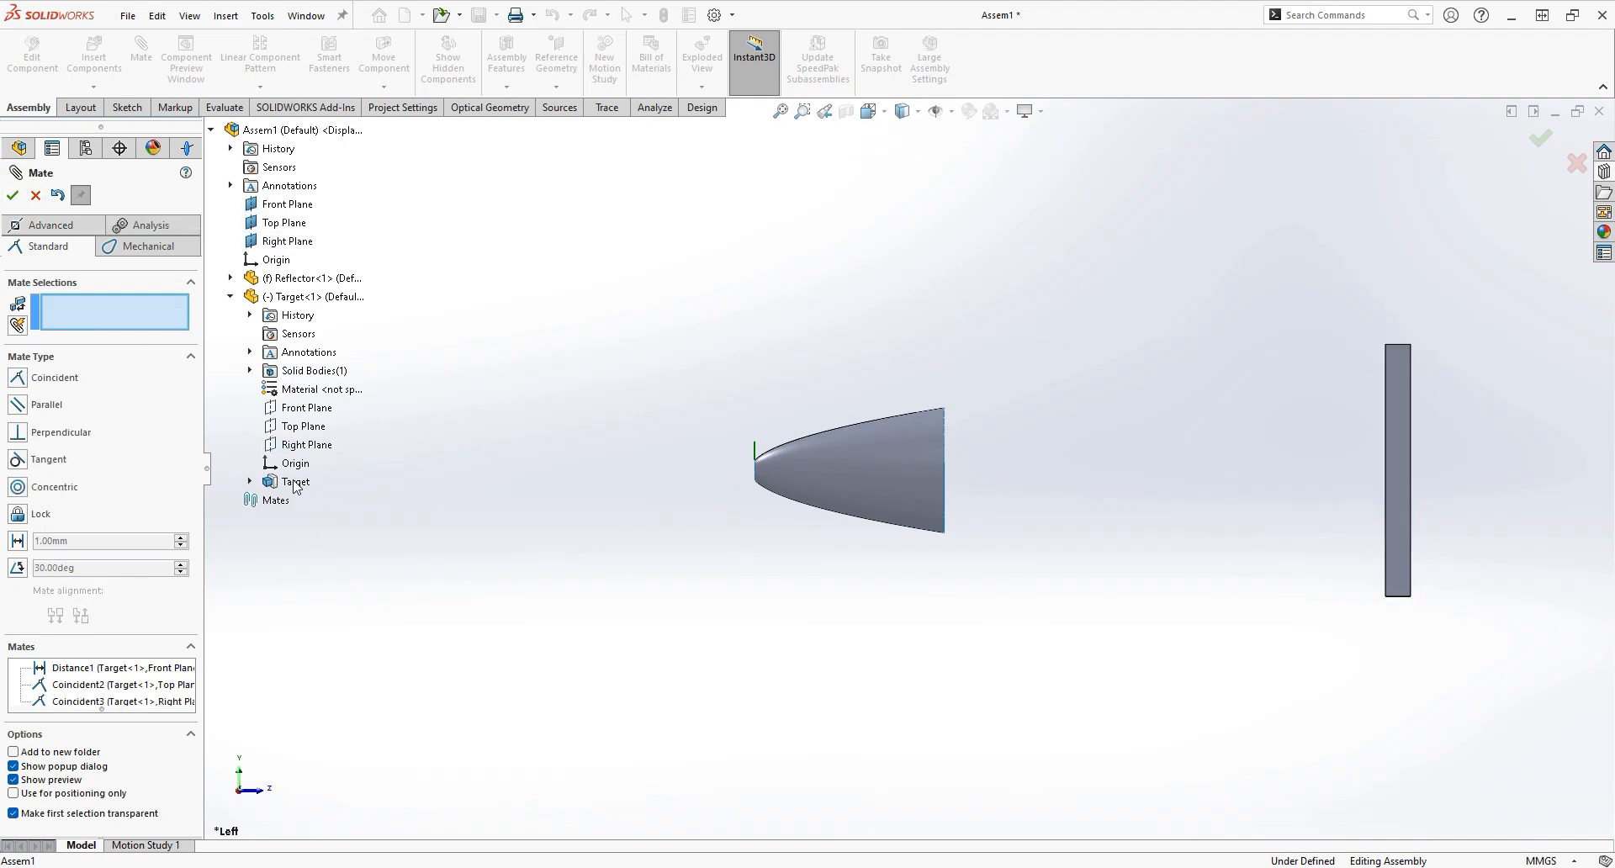
left_click(35, 197)
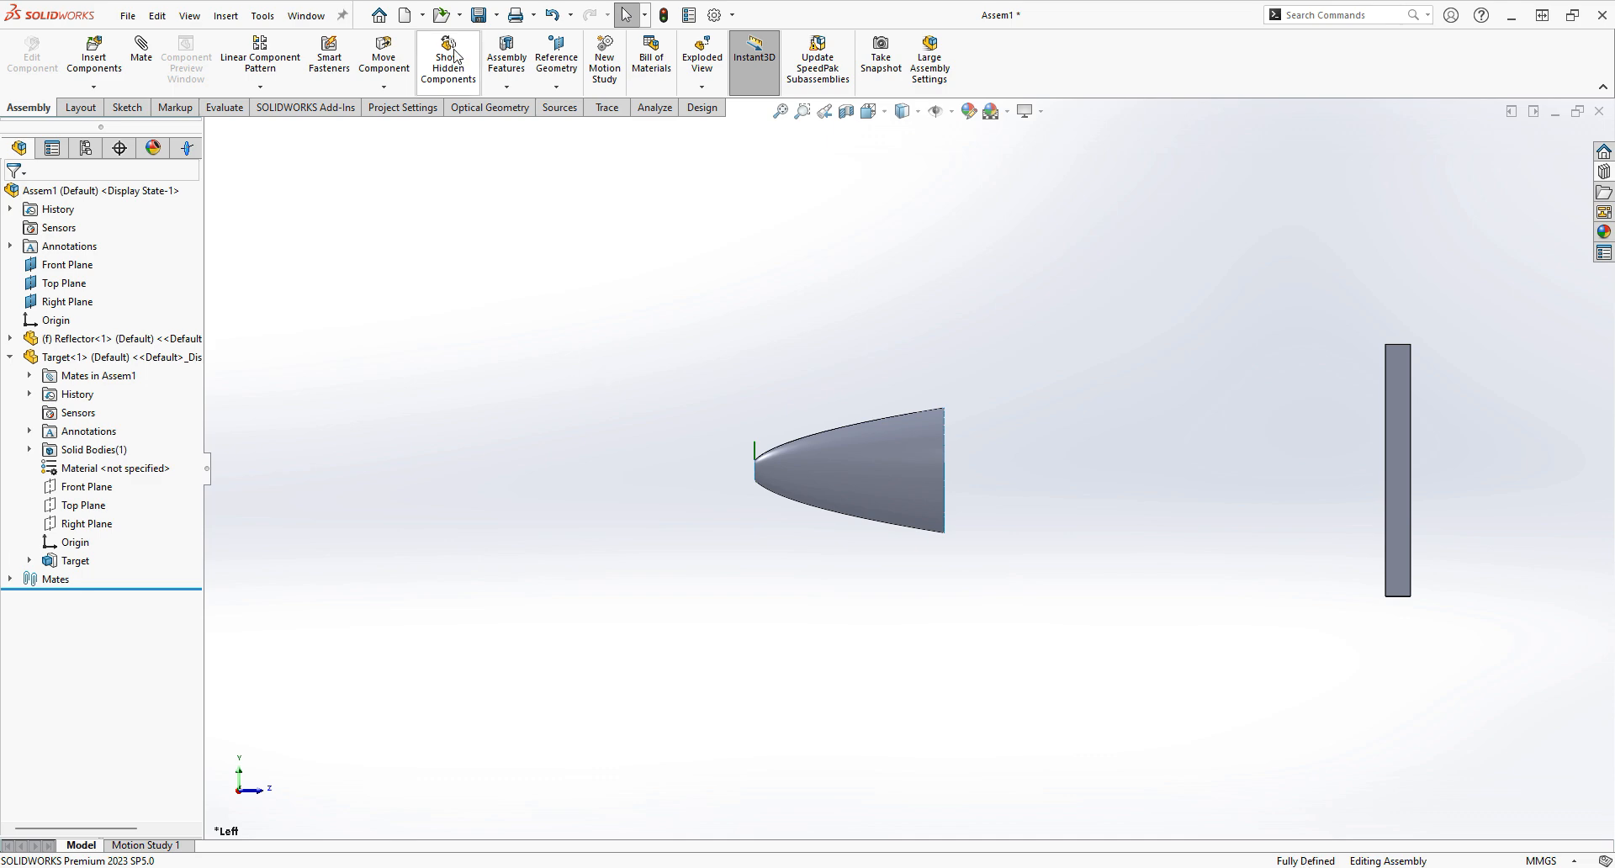
Save the assembly in the TestDrive folder as Illuminator with the description Parabolic Illuminator
left_click(478, 14)
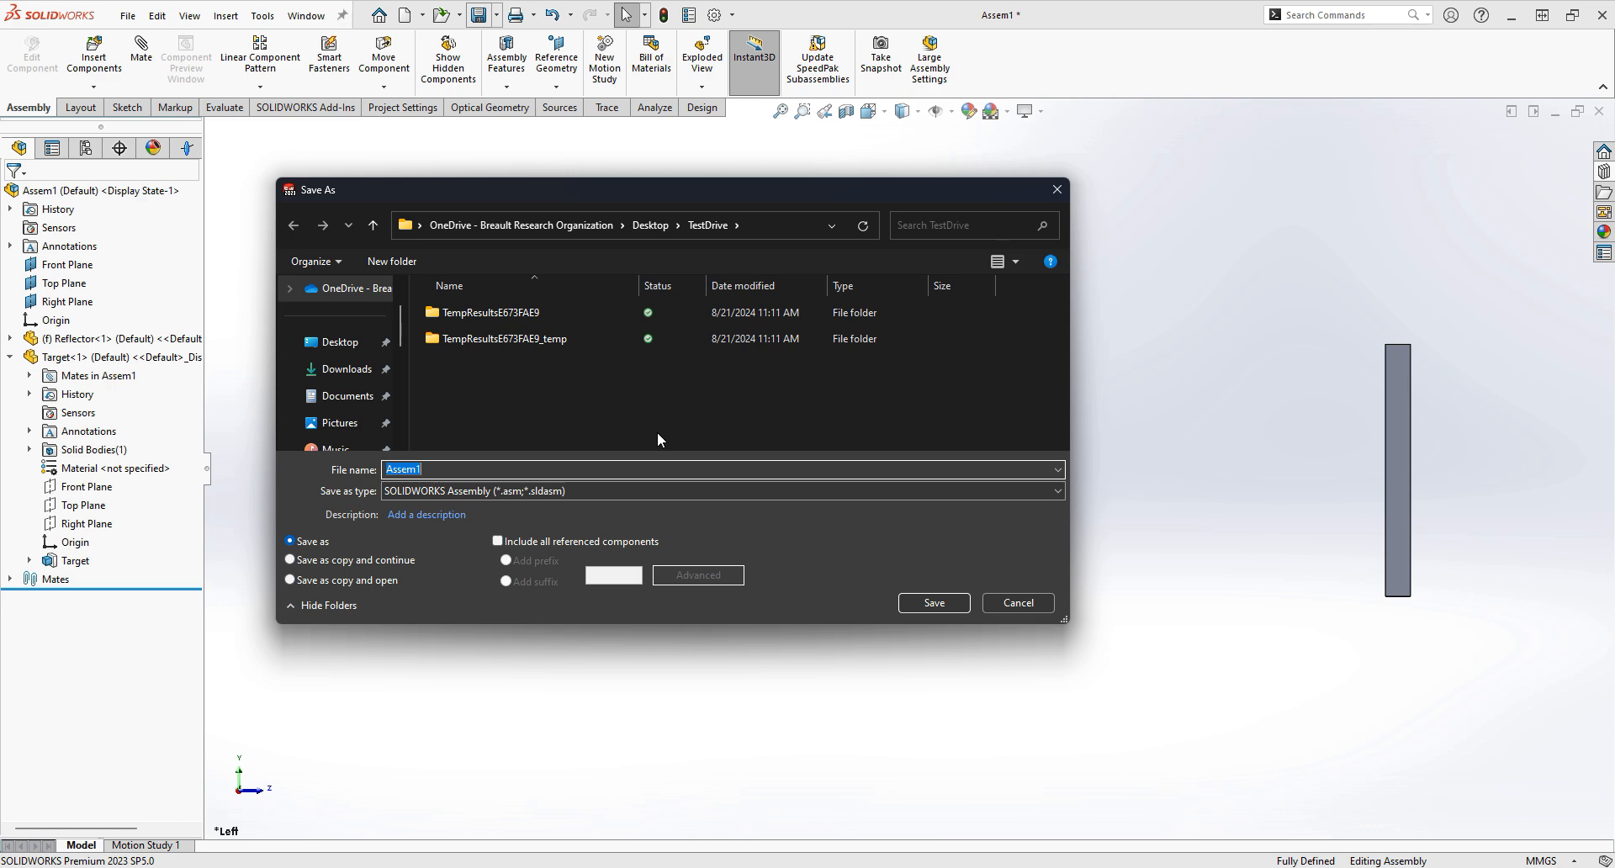
type("Illuminator")
left_click(427, 514)
left_click(514, 512)
type("Par")
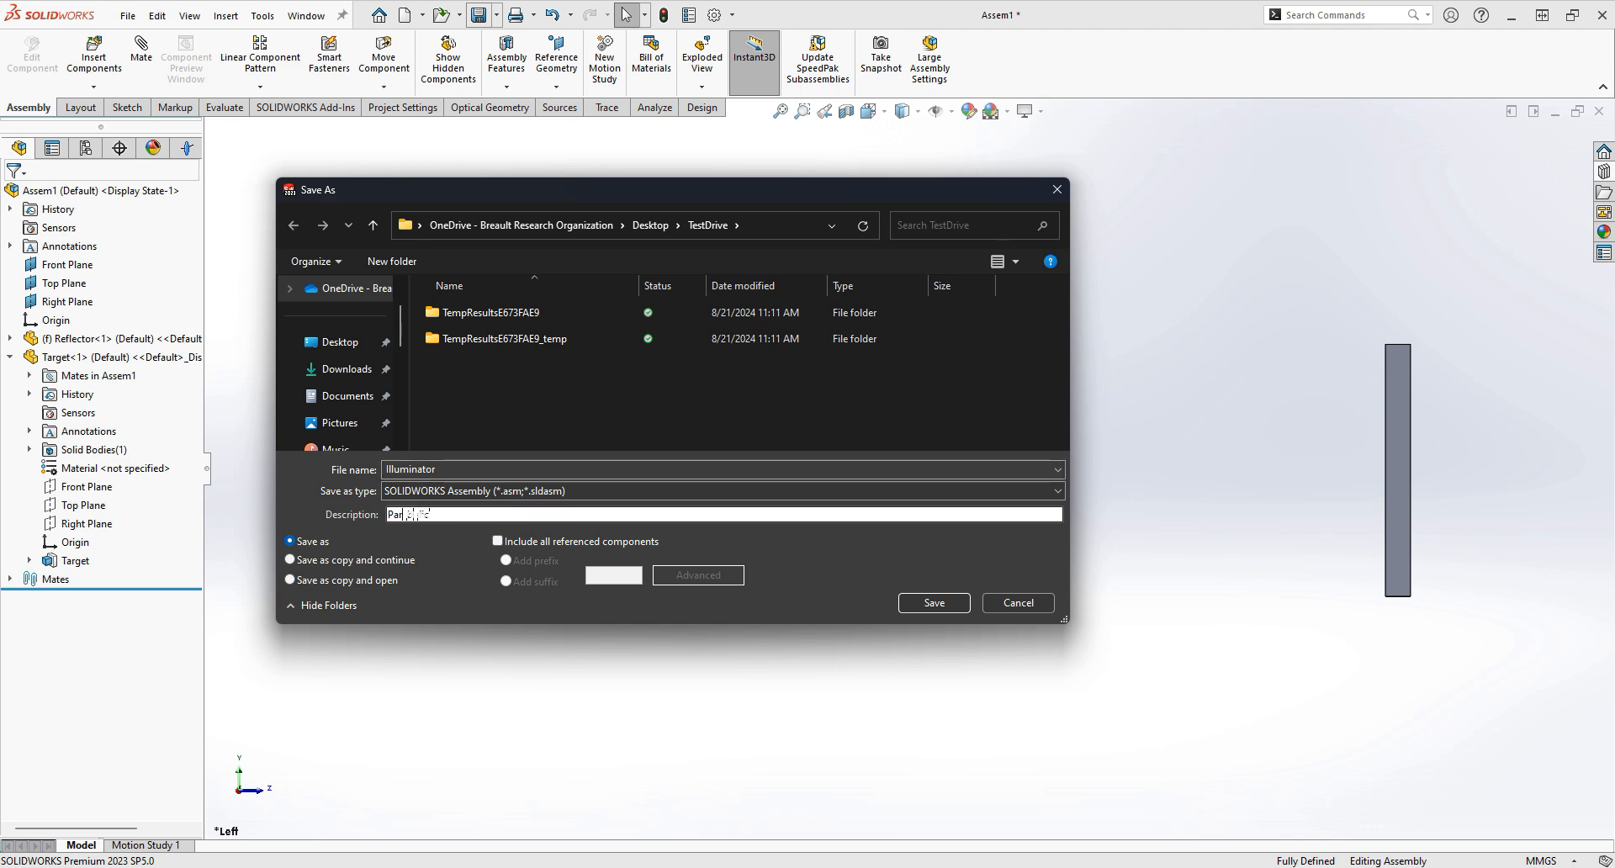
type("abolic Illuminator")
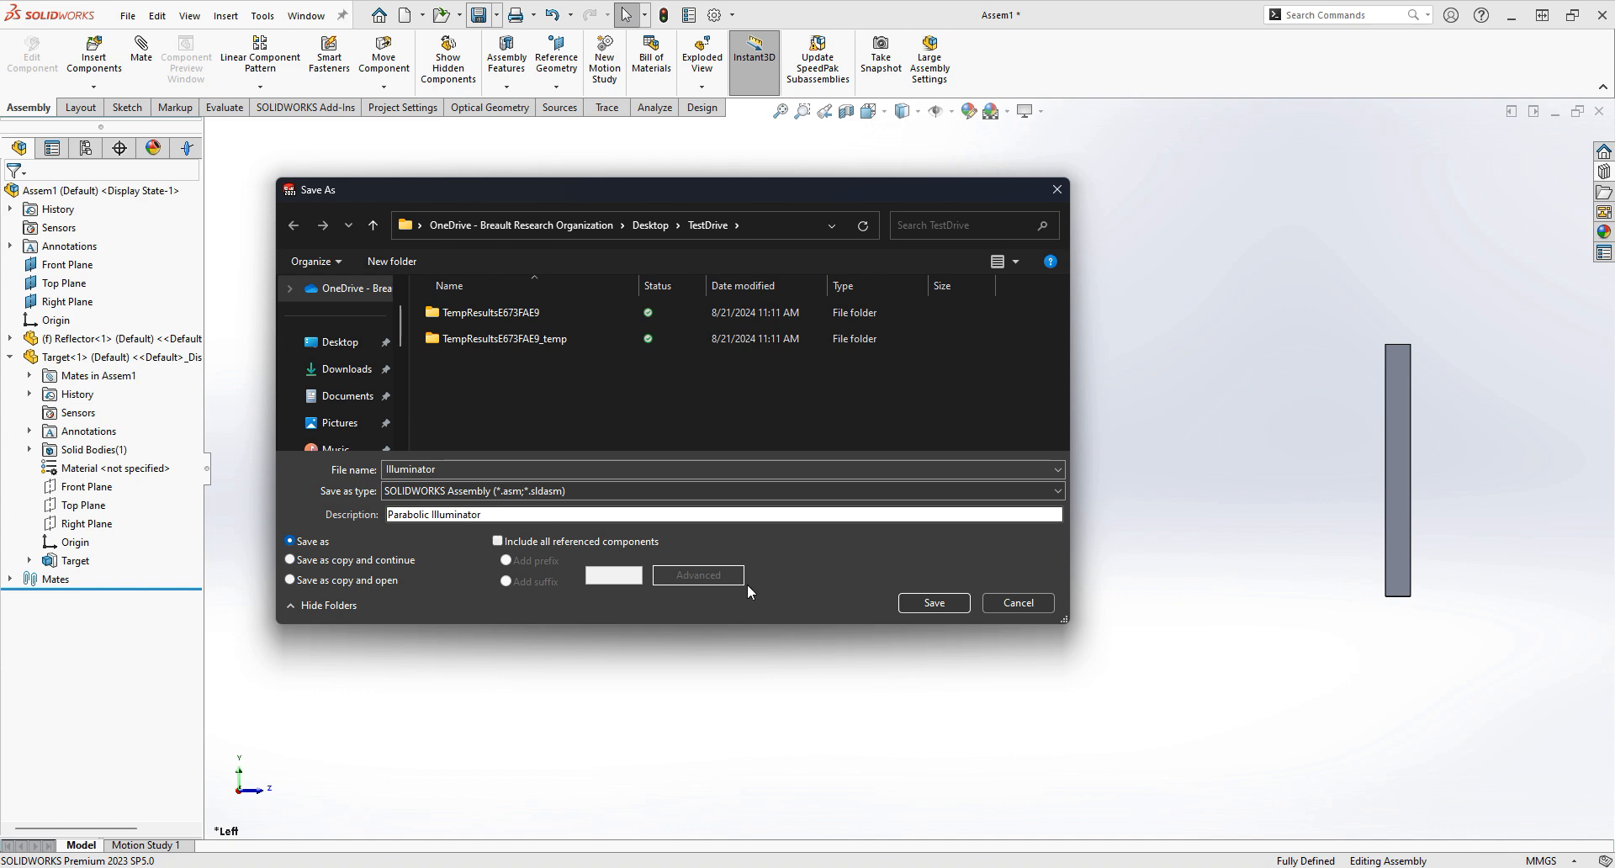
left_click(925, 603)
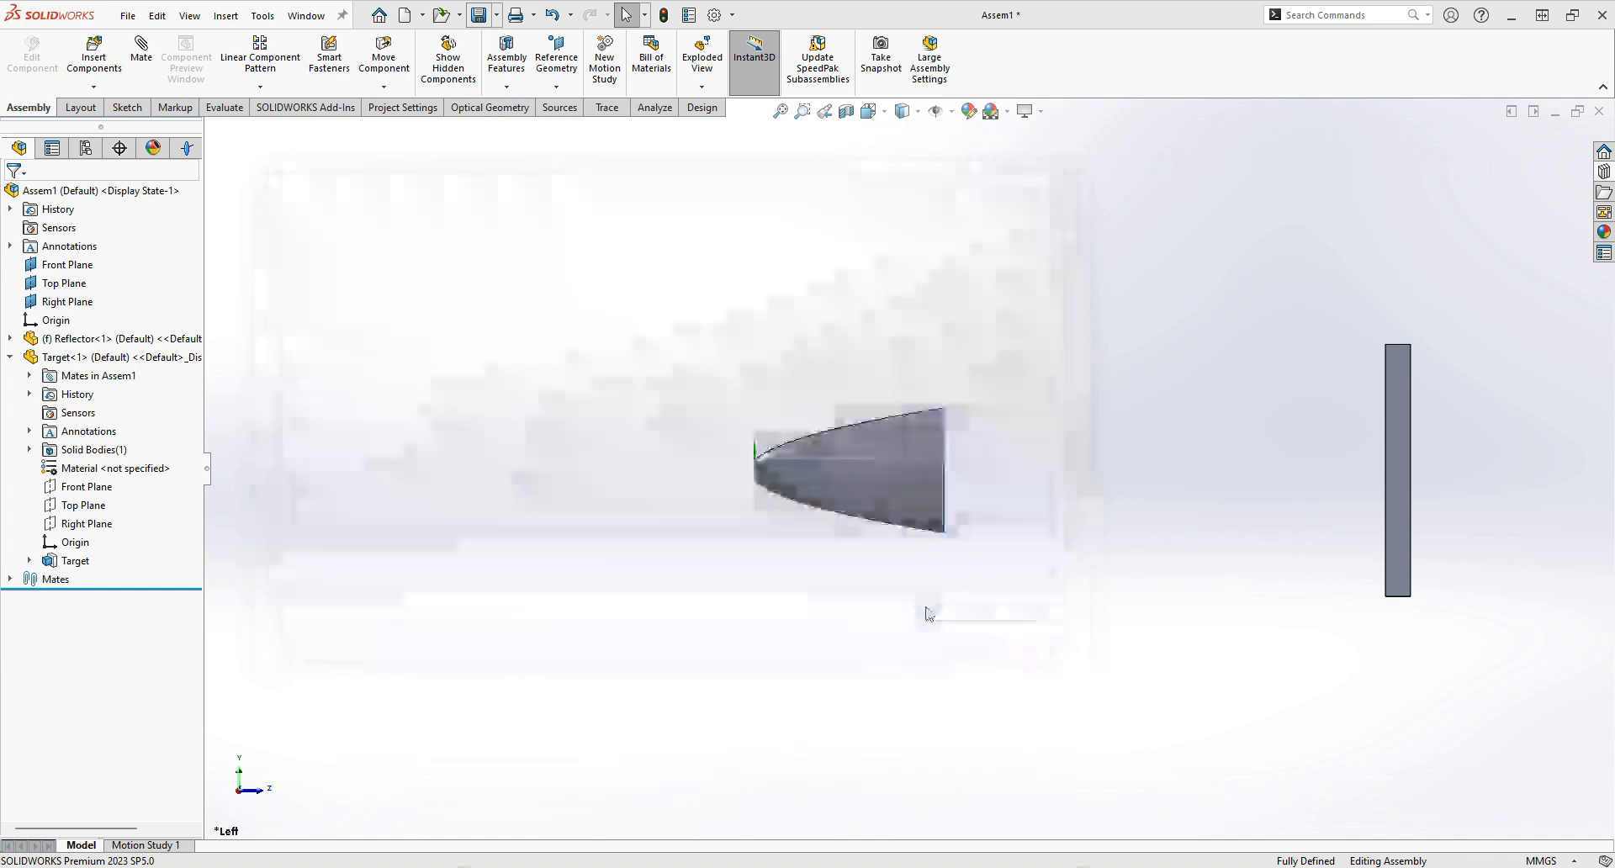
key("w")
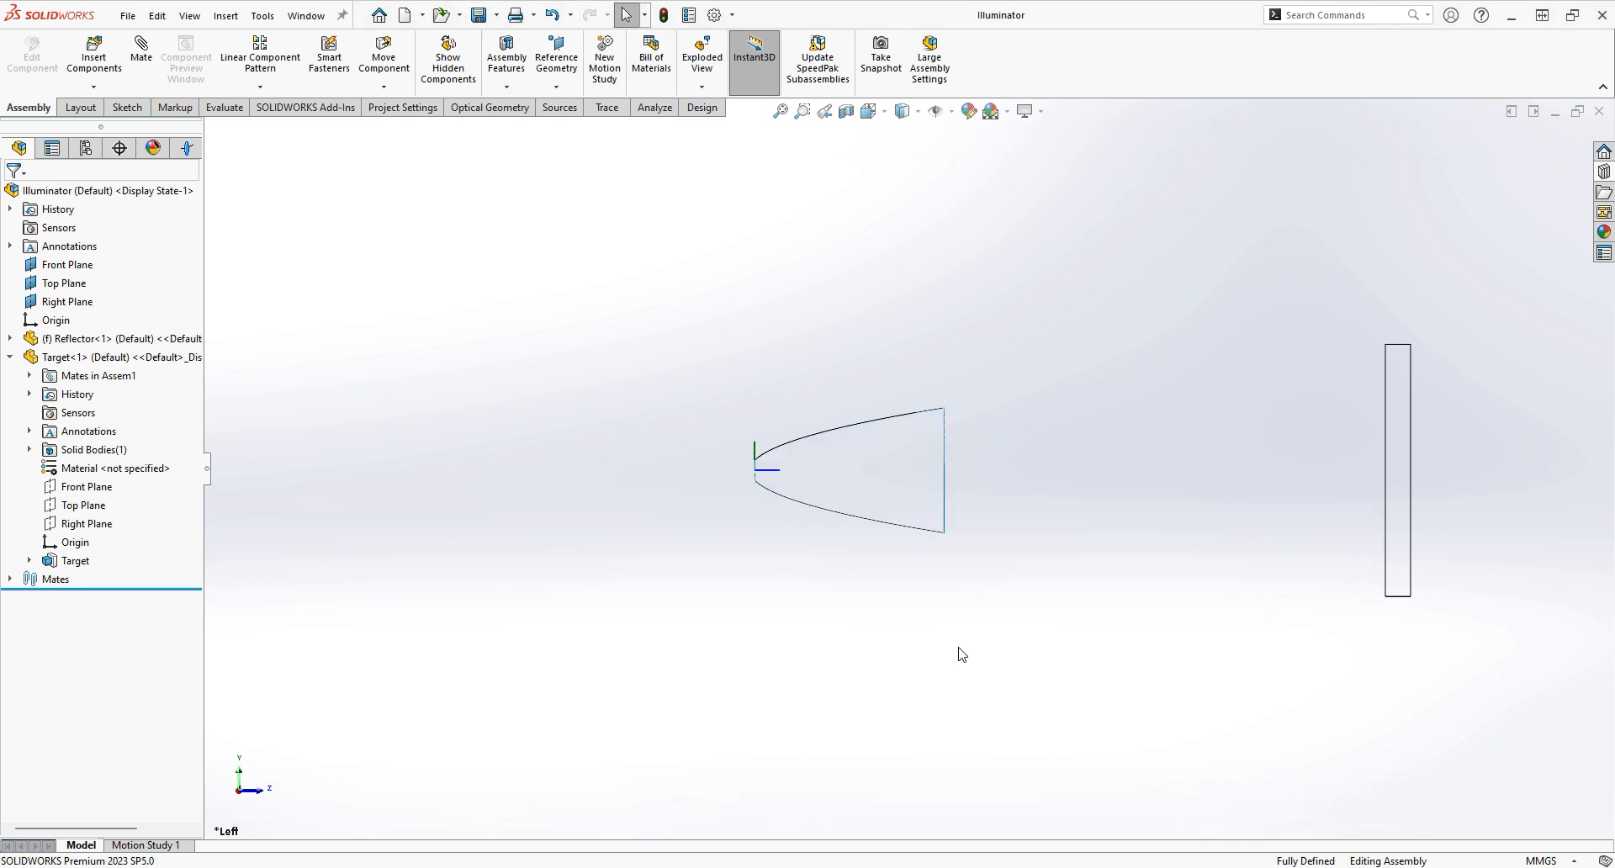
scroll(1095, 535, "down", 1)
scroll(1300, 469, "up", 1)
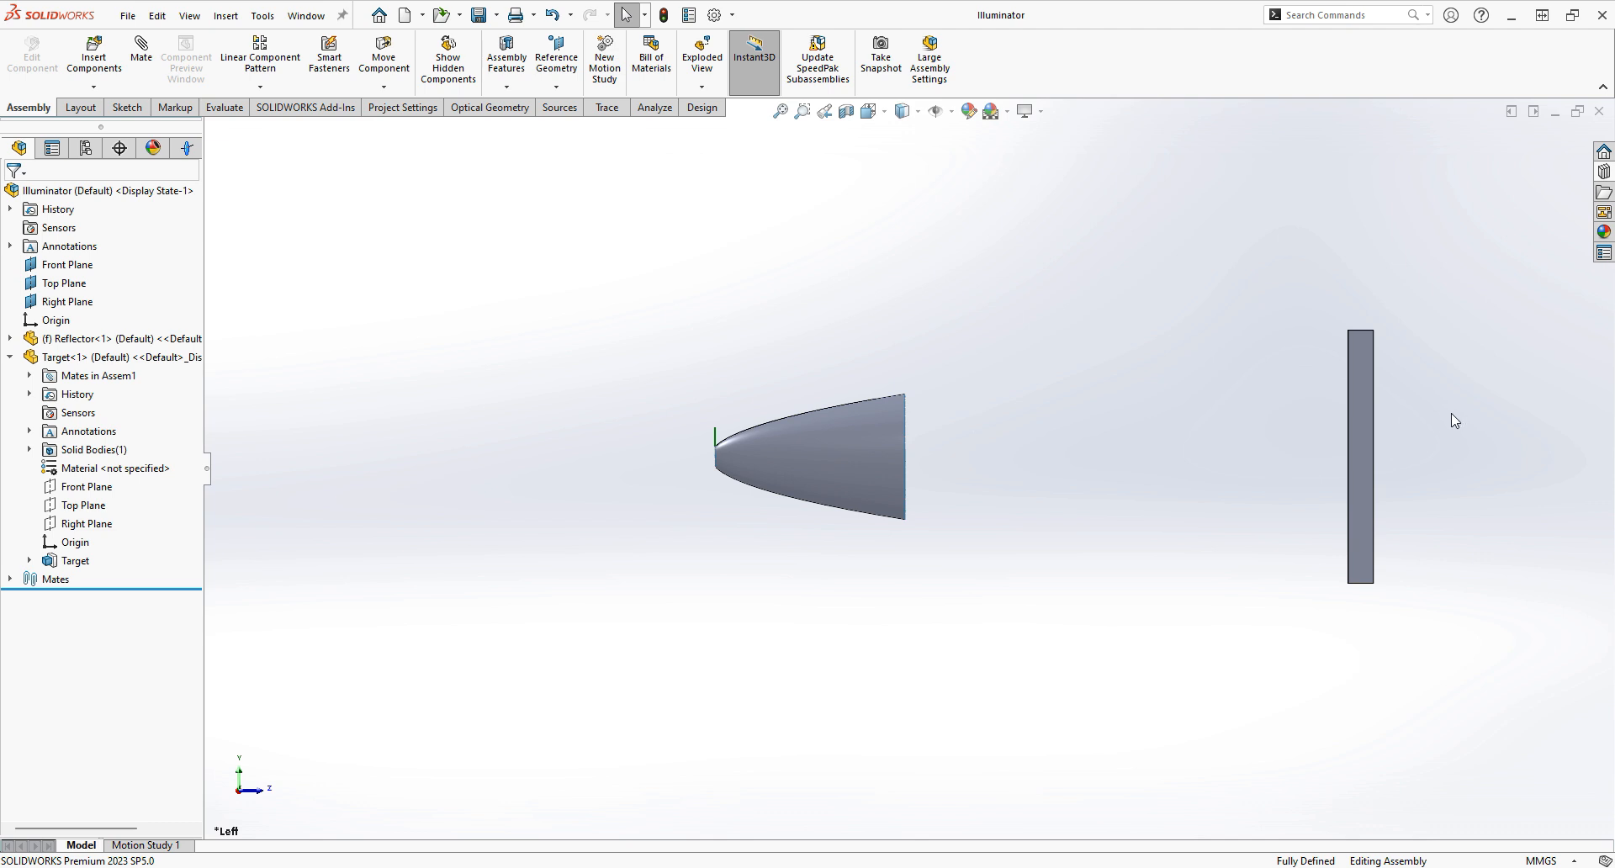
key("alt+Tab")
Insert one LW3C LED source from the light source library, with a new single-wavelength rayset of flux 1, 100000 rays and 550 nm
left_click(561, 109)
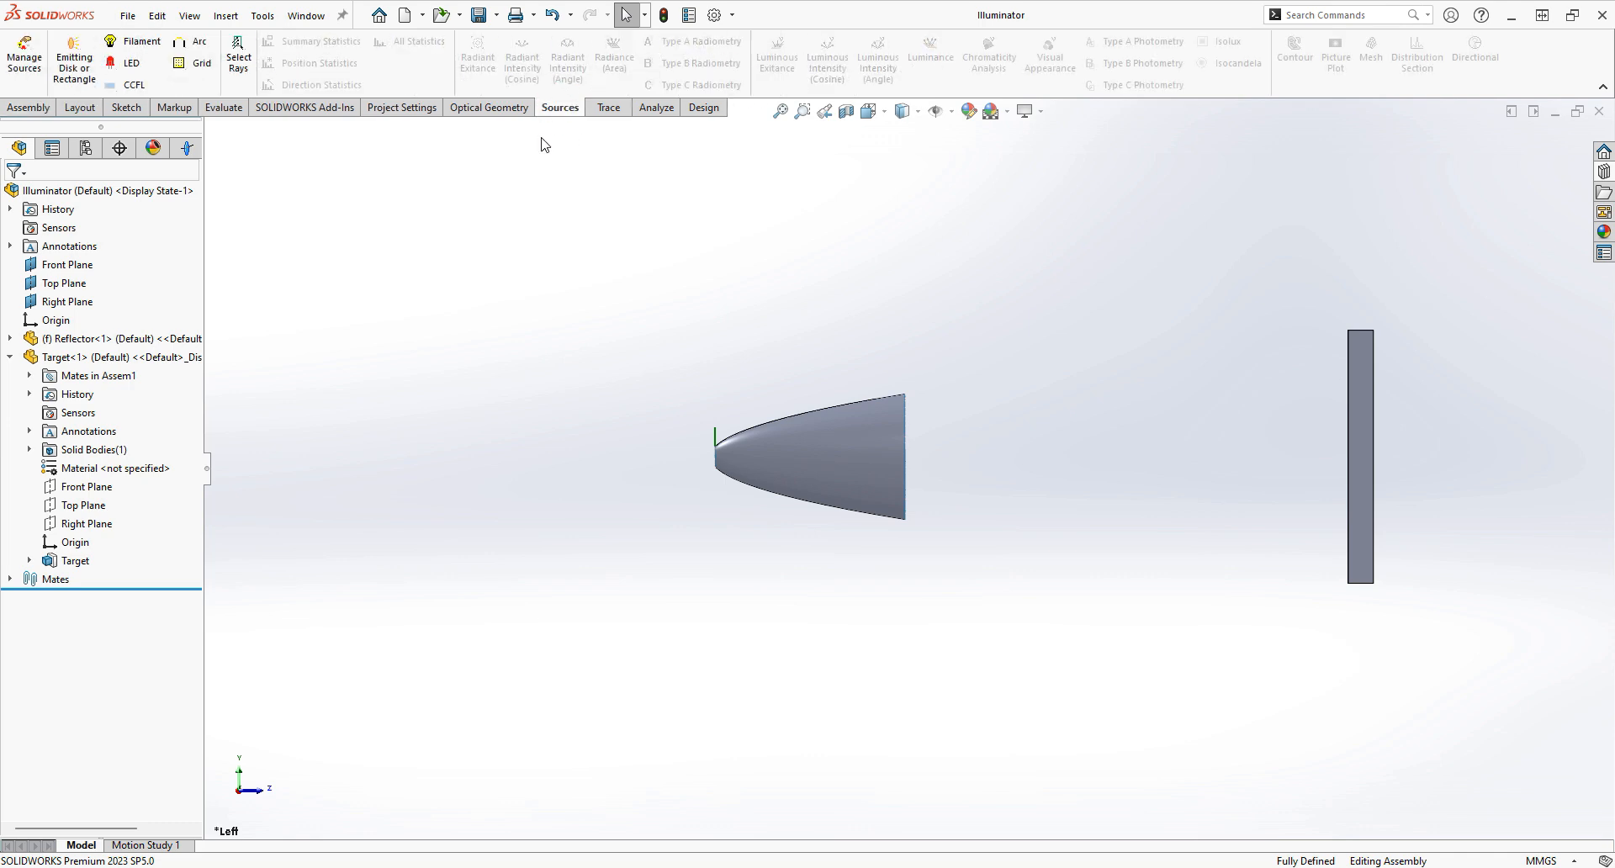
left_click(143, 68)
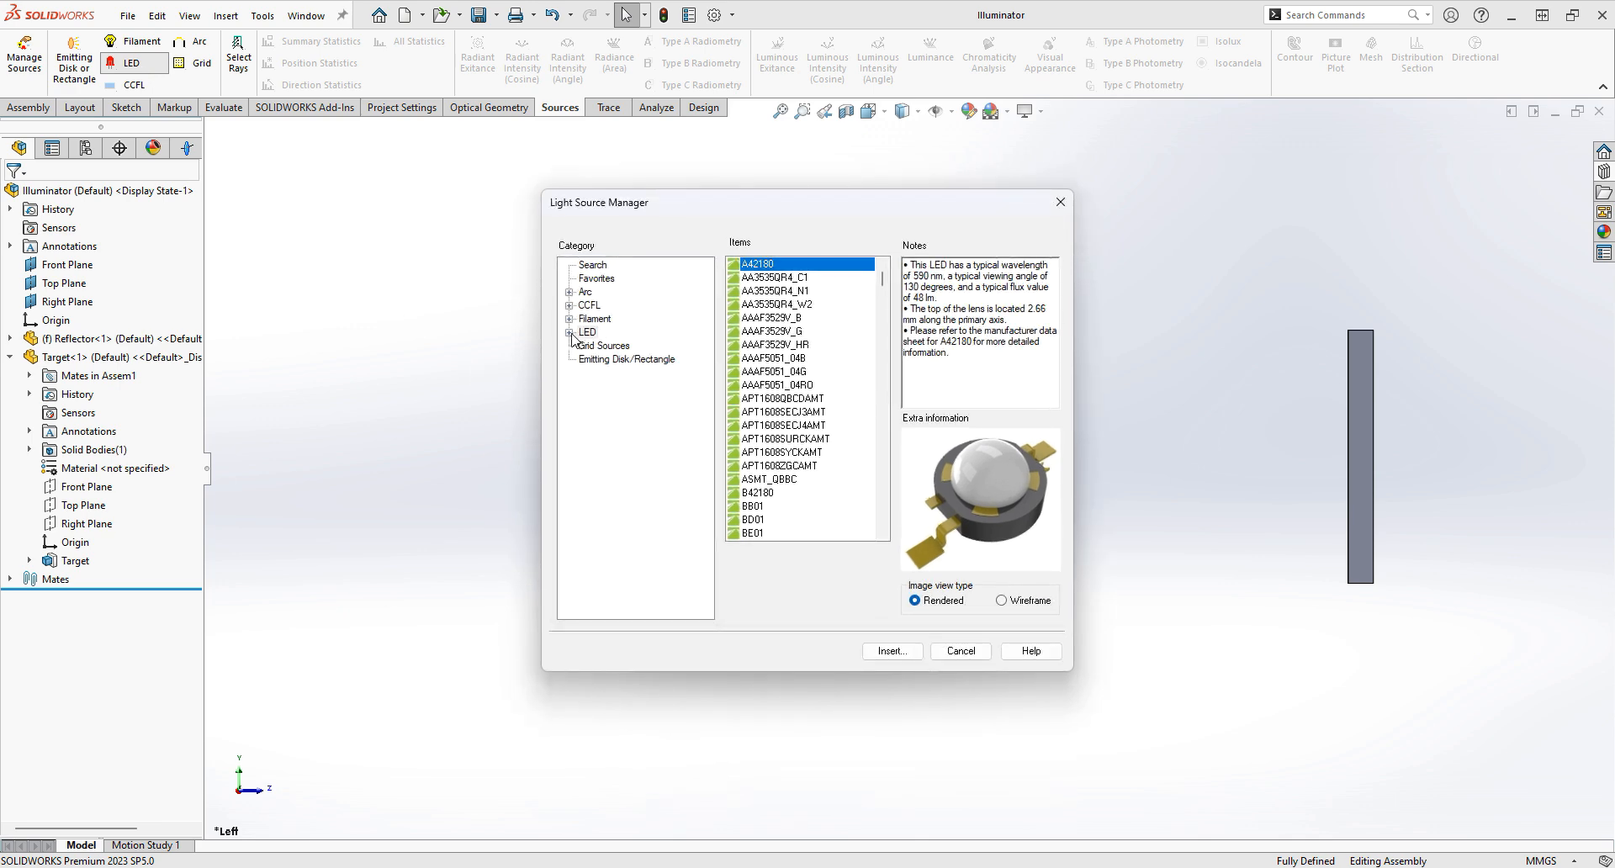
left_click_drag(885, 289, 875, 359)
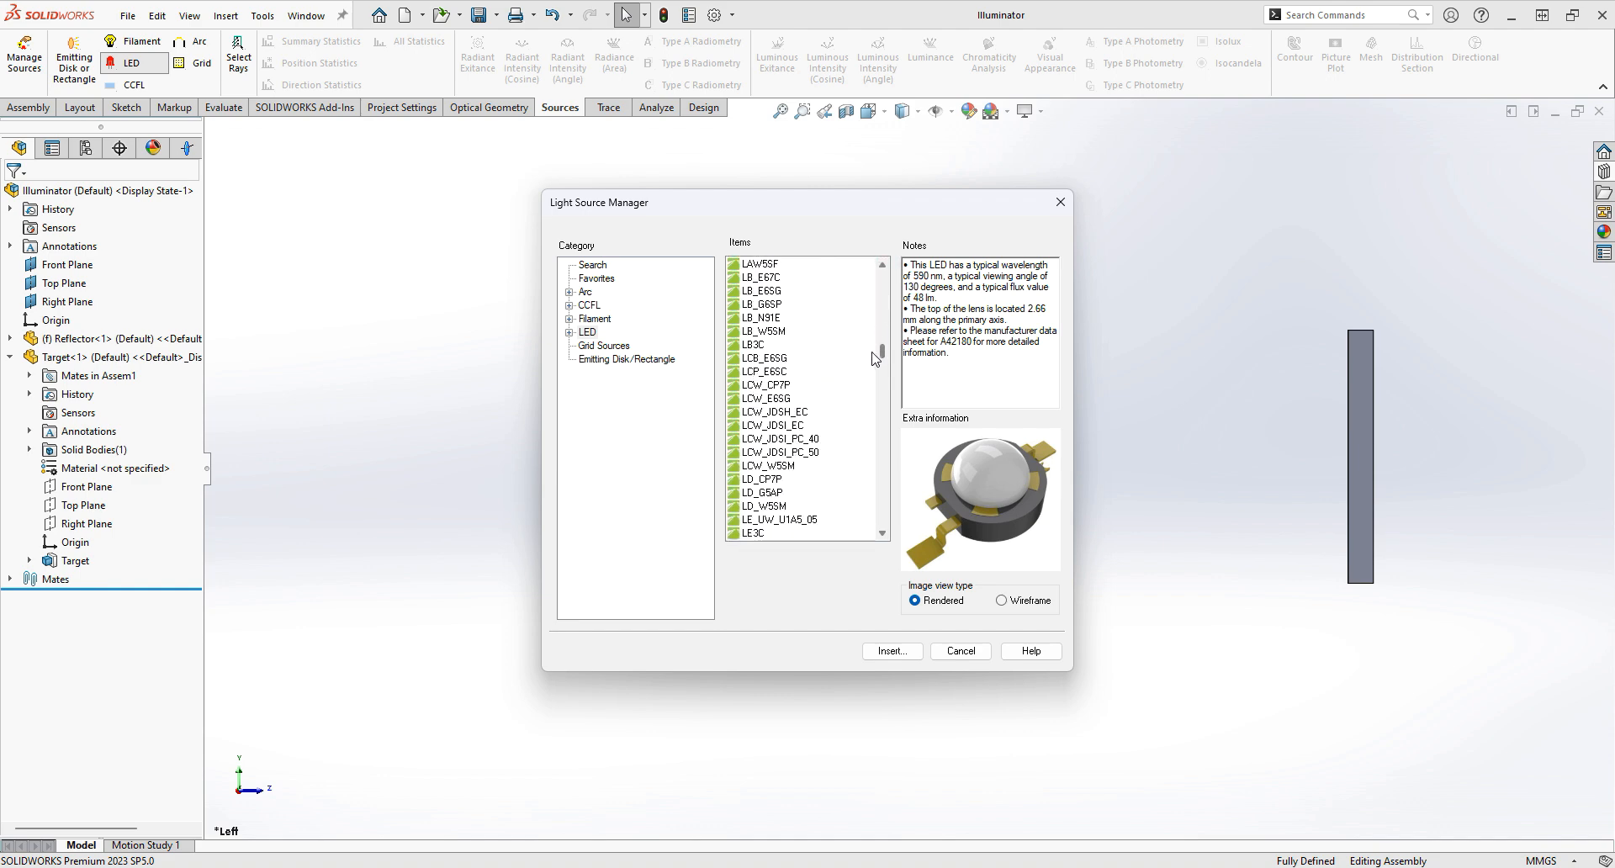
left_click_drag(874, 359, 877, 393)
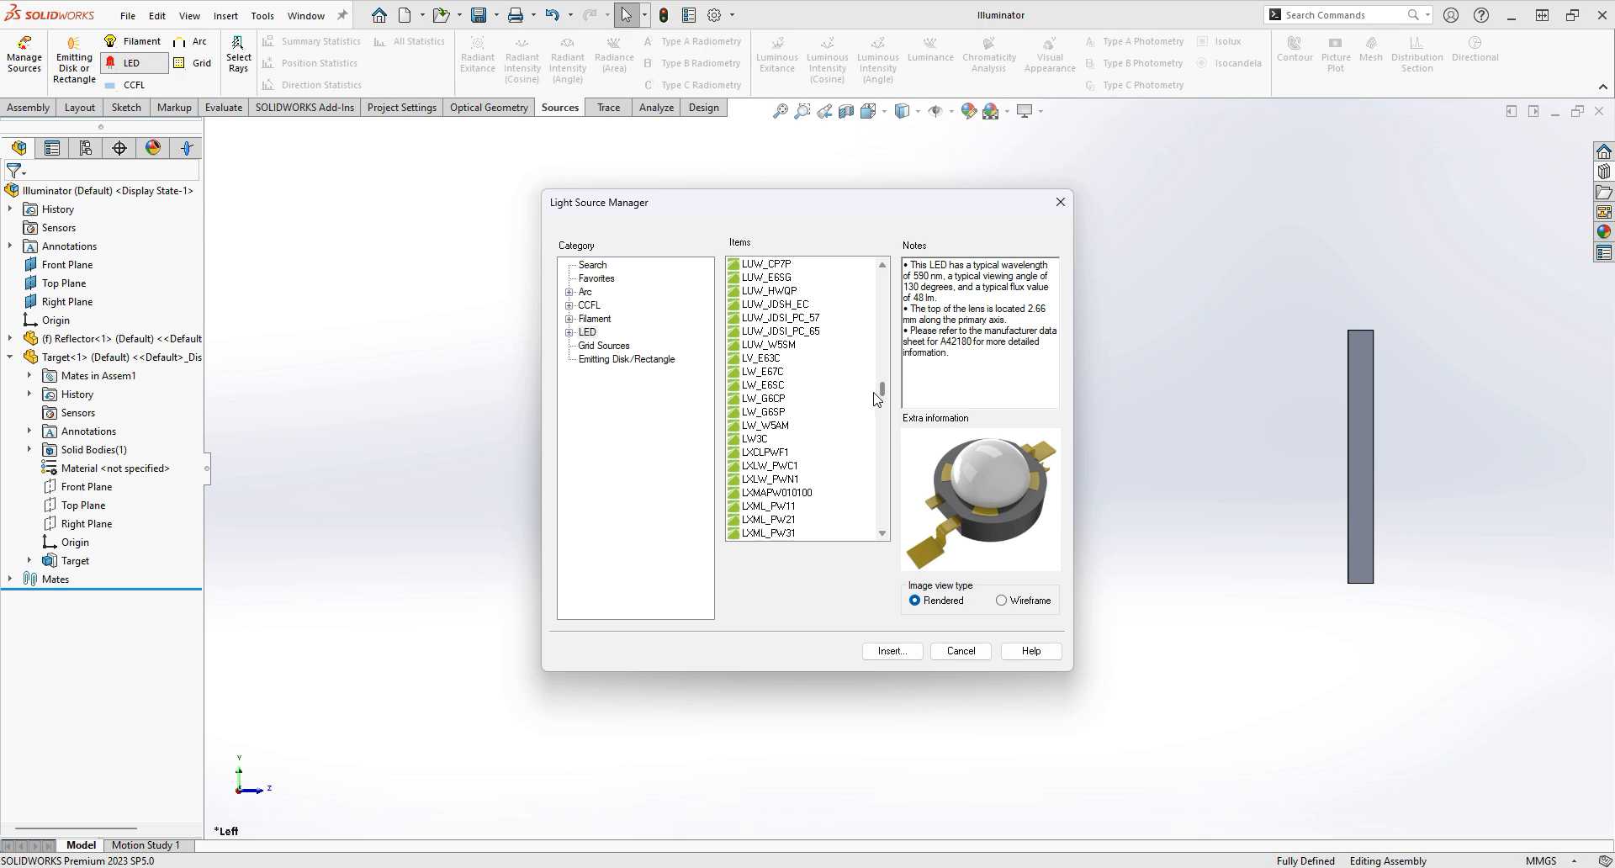
left_click(764, 440)
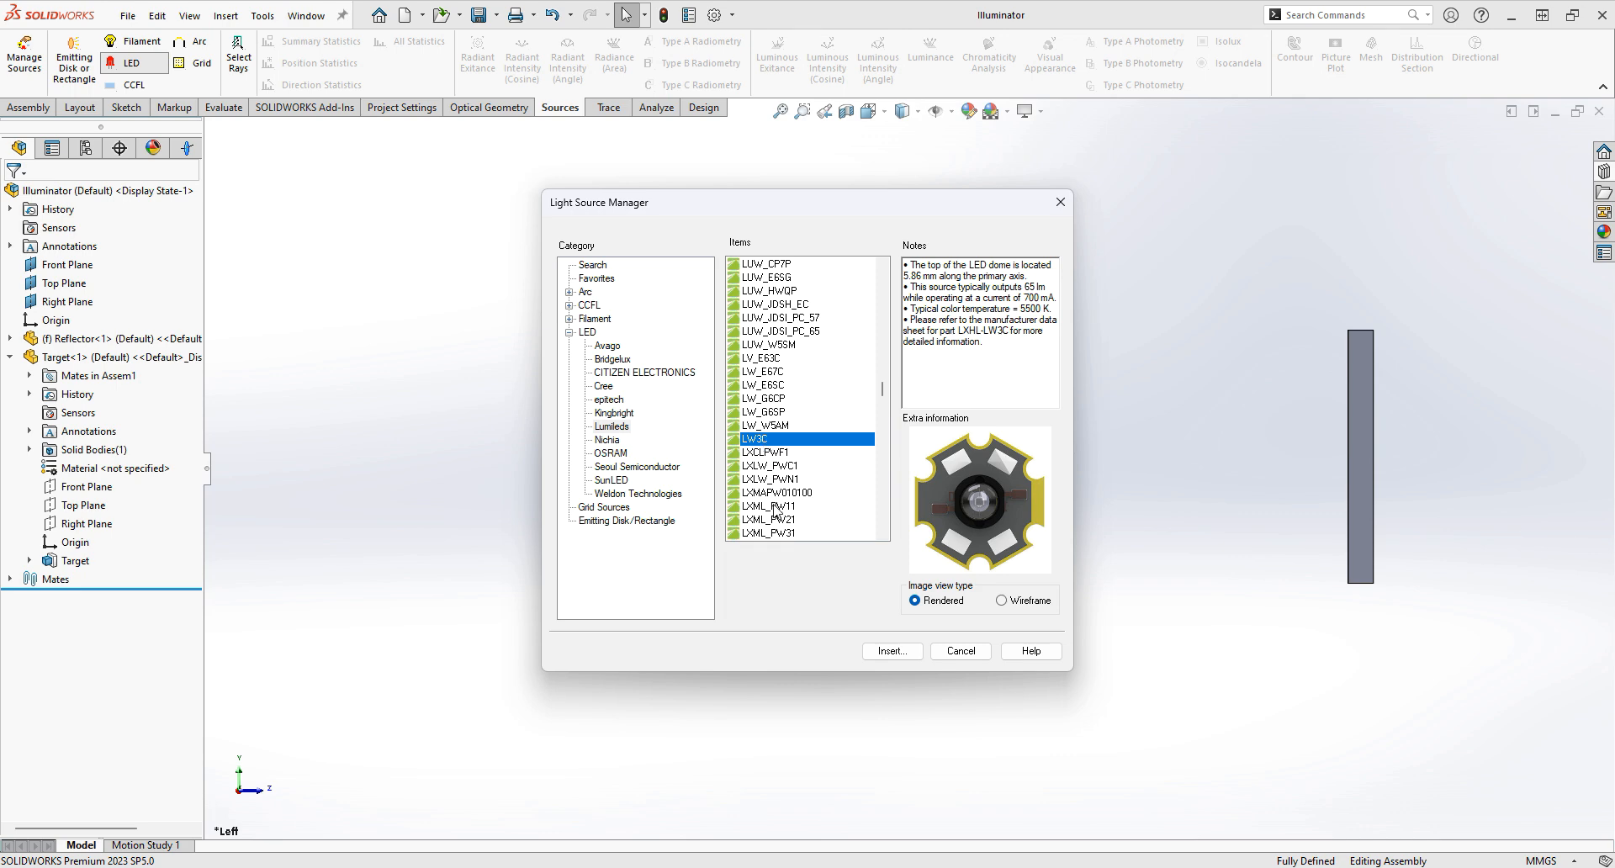
left_click(890, 651)
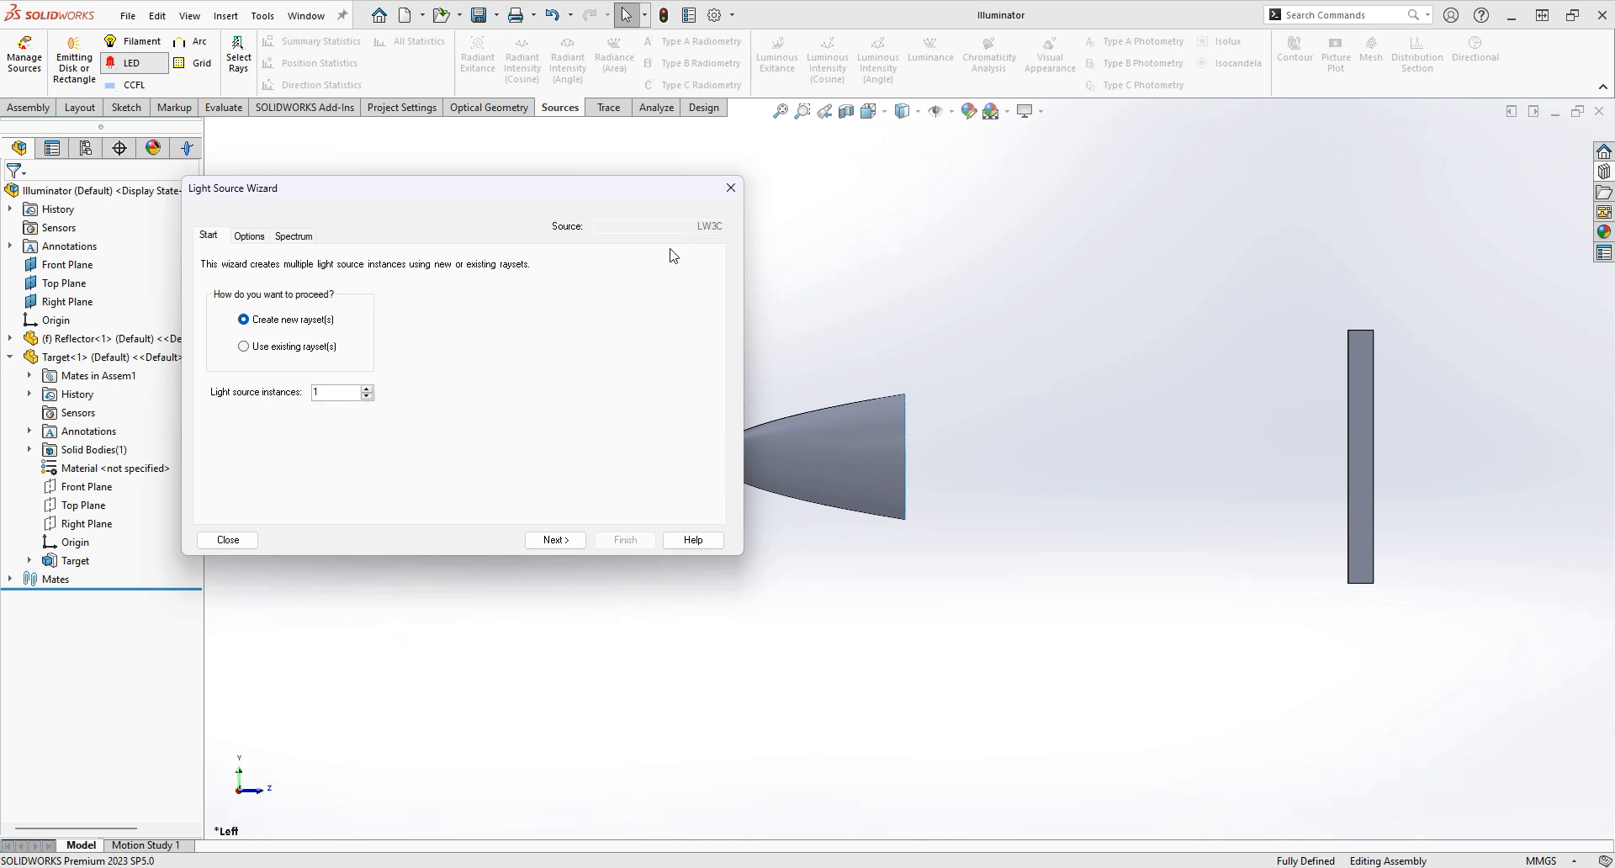
left_click(553, 540)
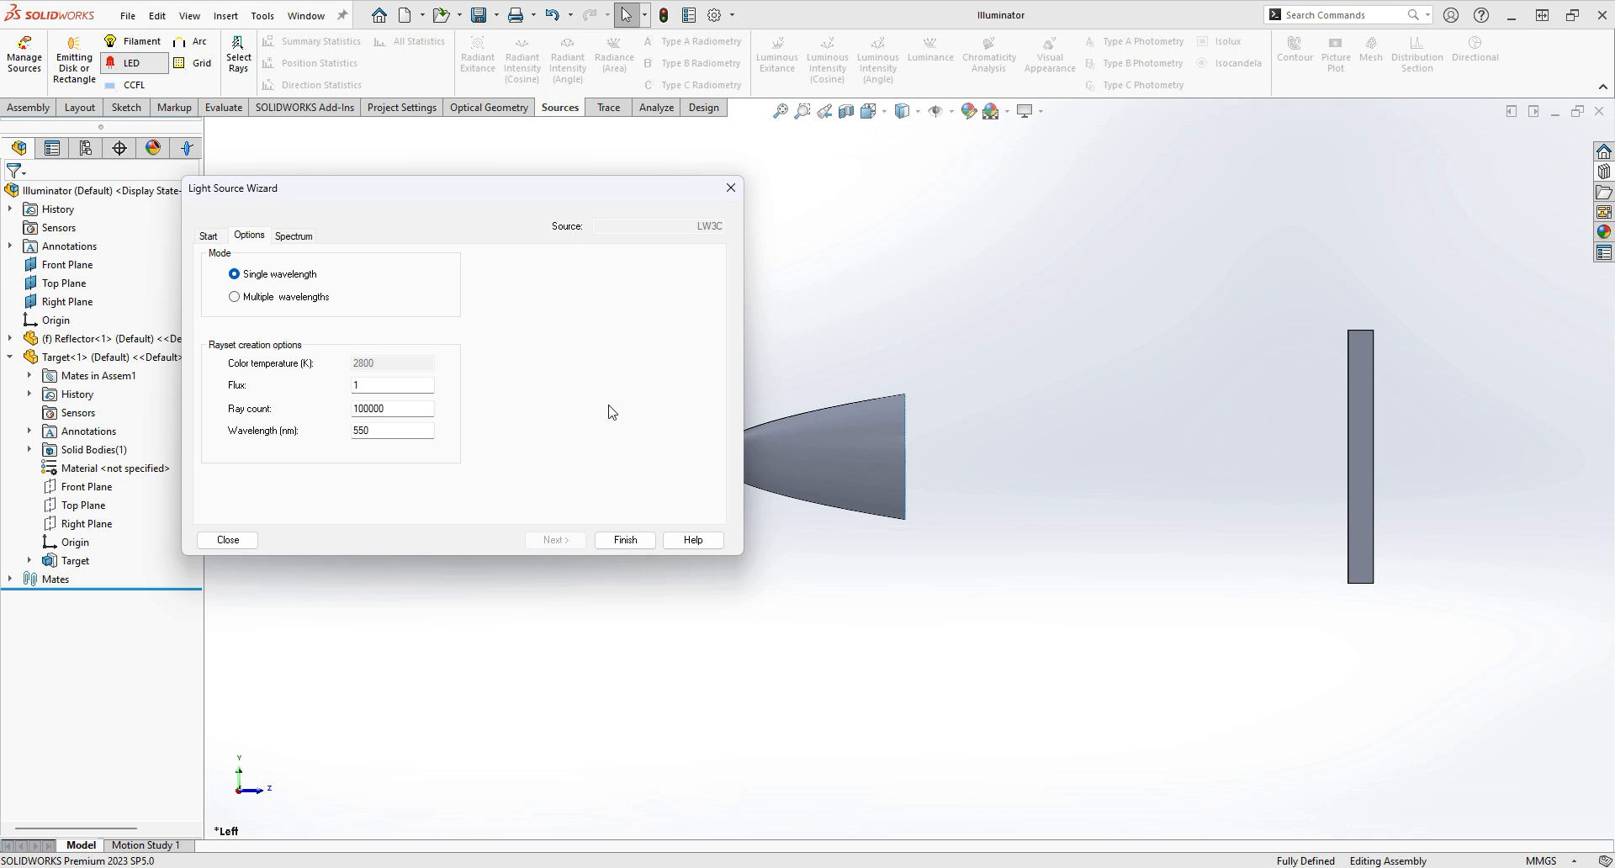
left_click(624, 541)
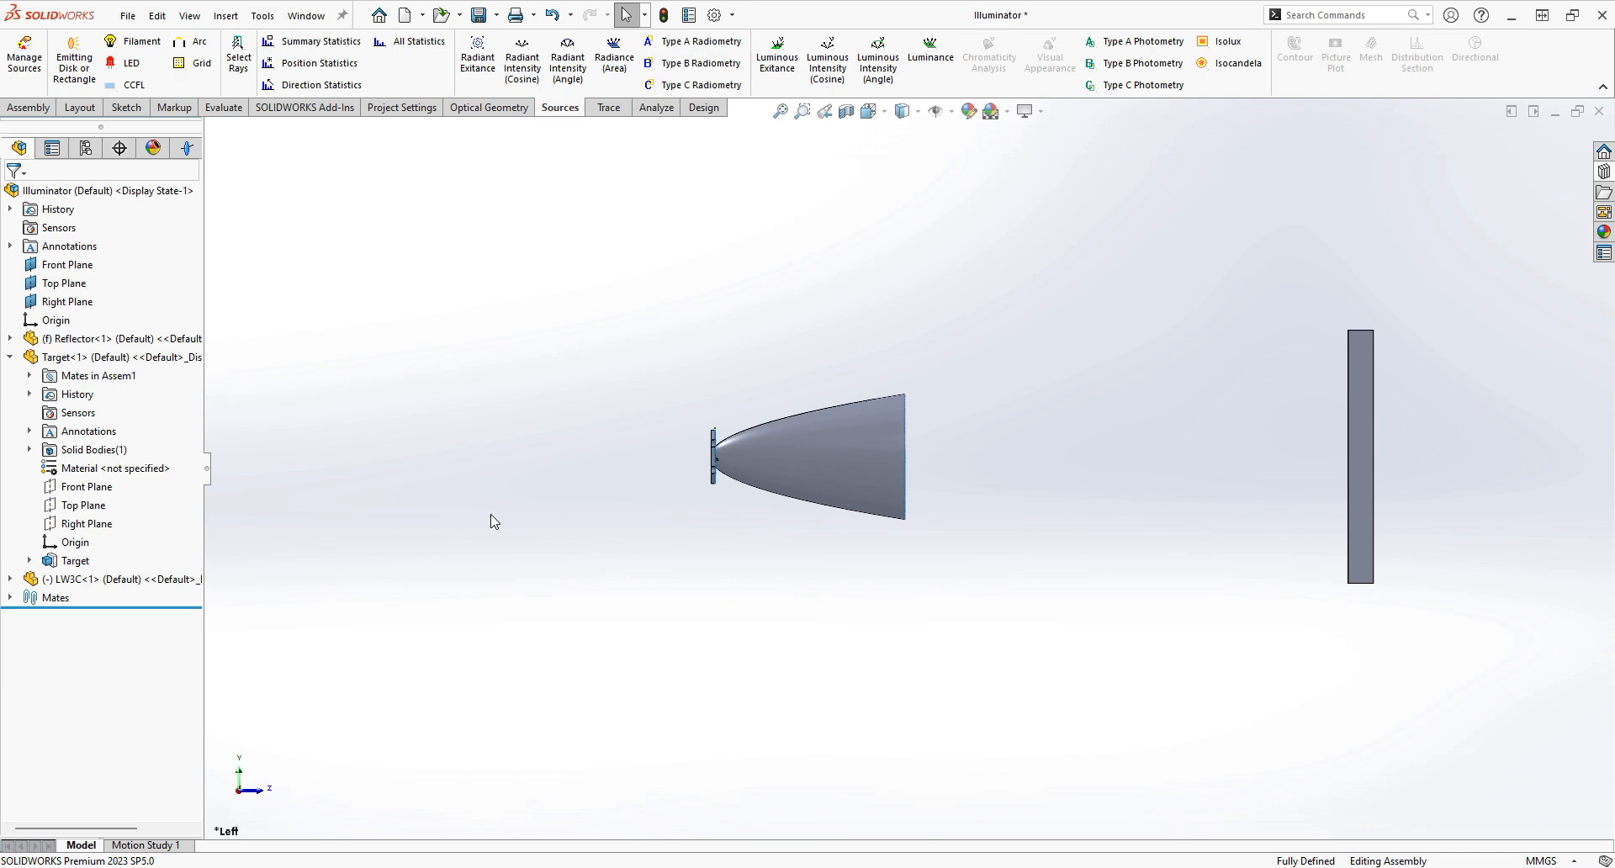
Make the Reflector component transparent so the LED inside it can be seen
right_click(835, 450)
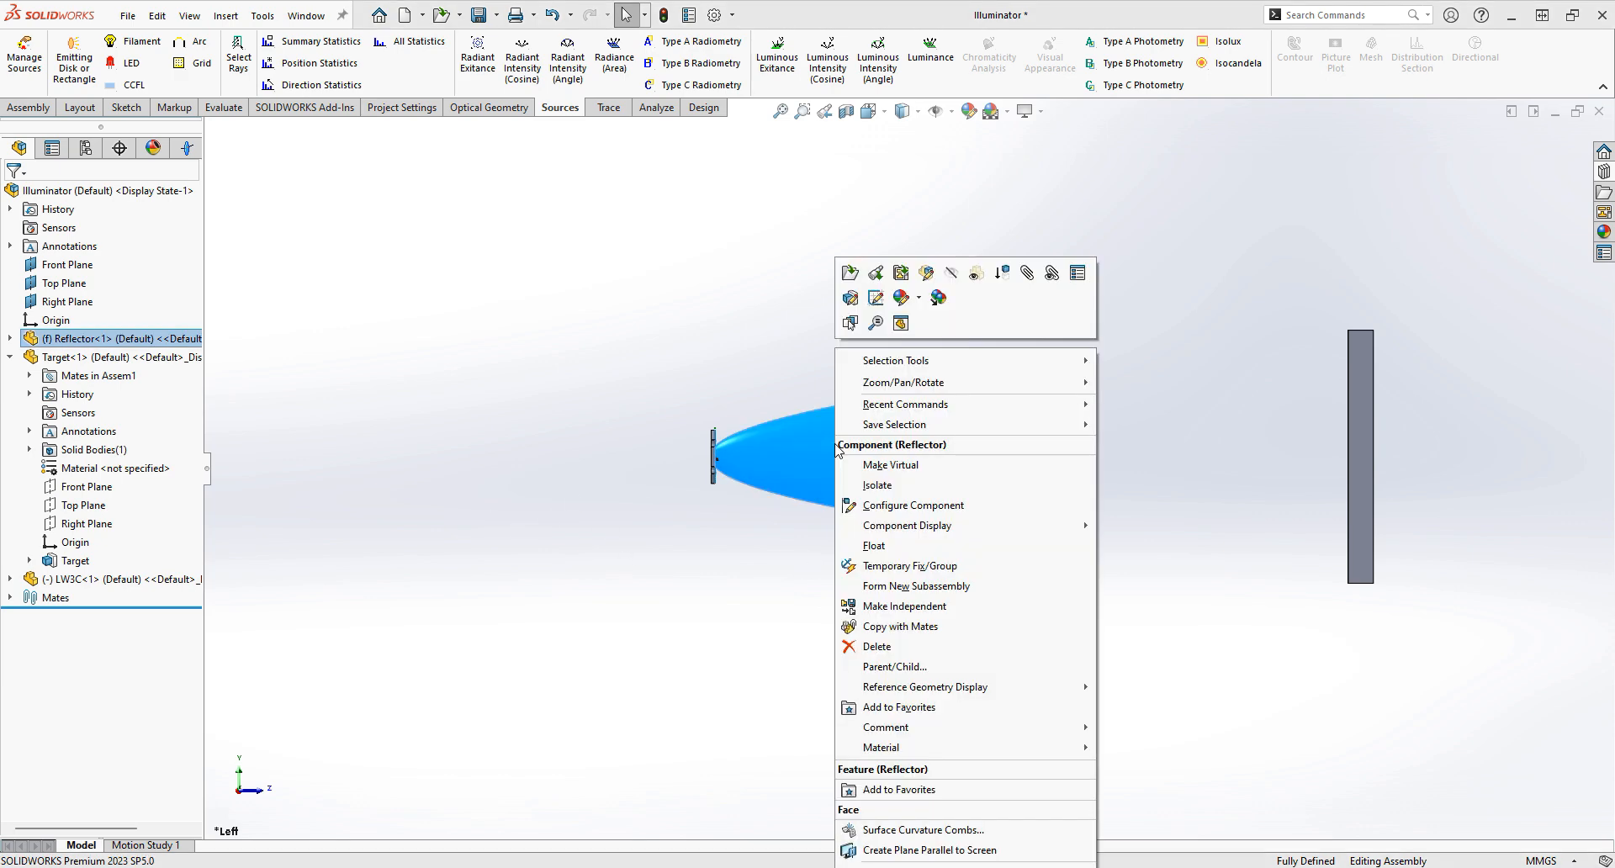
left_click(977, 276)
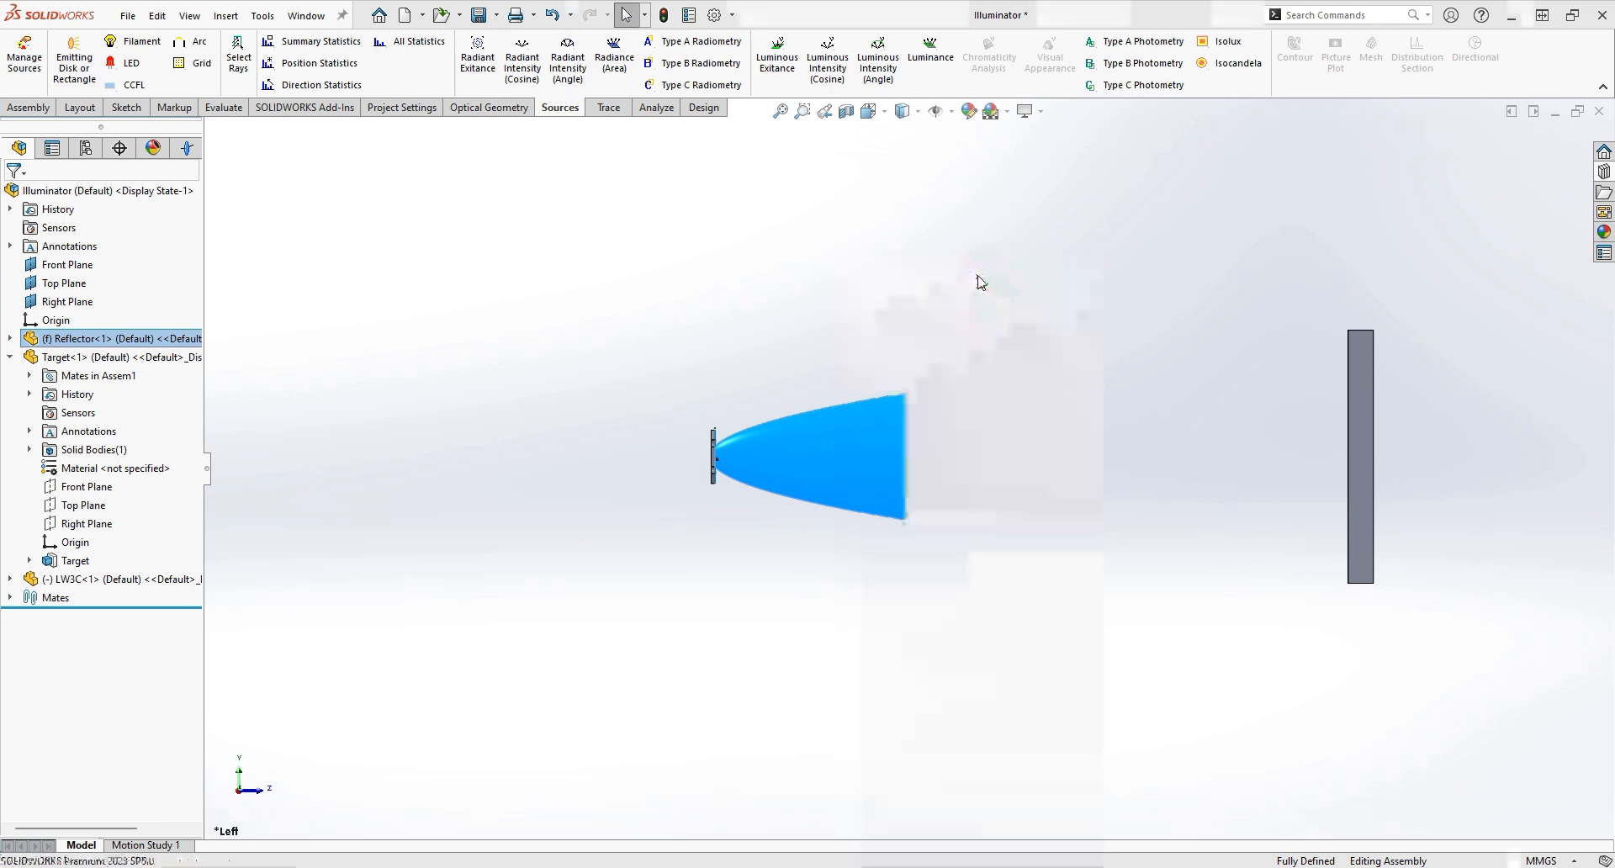
left_click(597, 458)
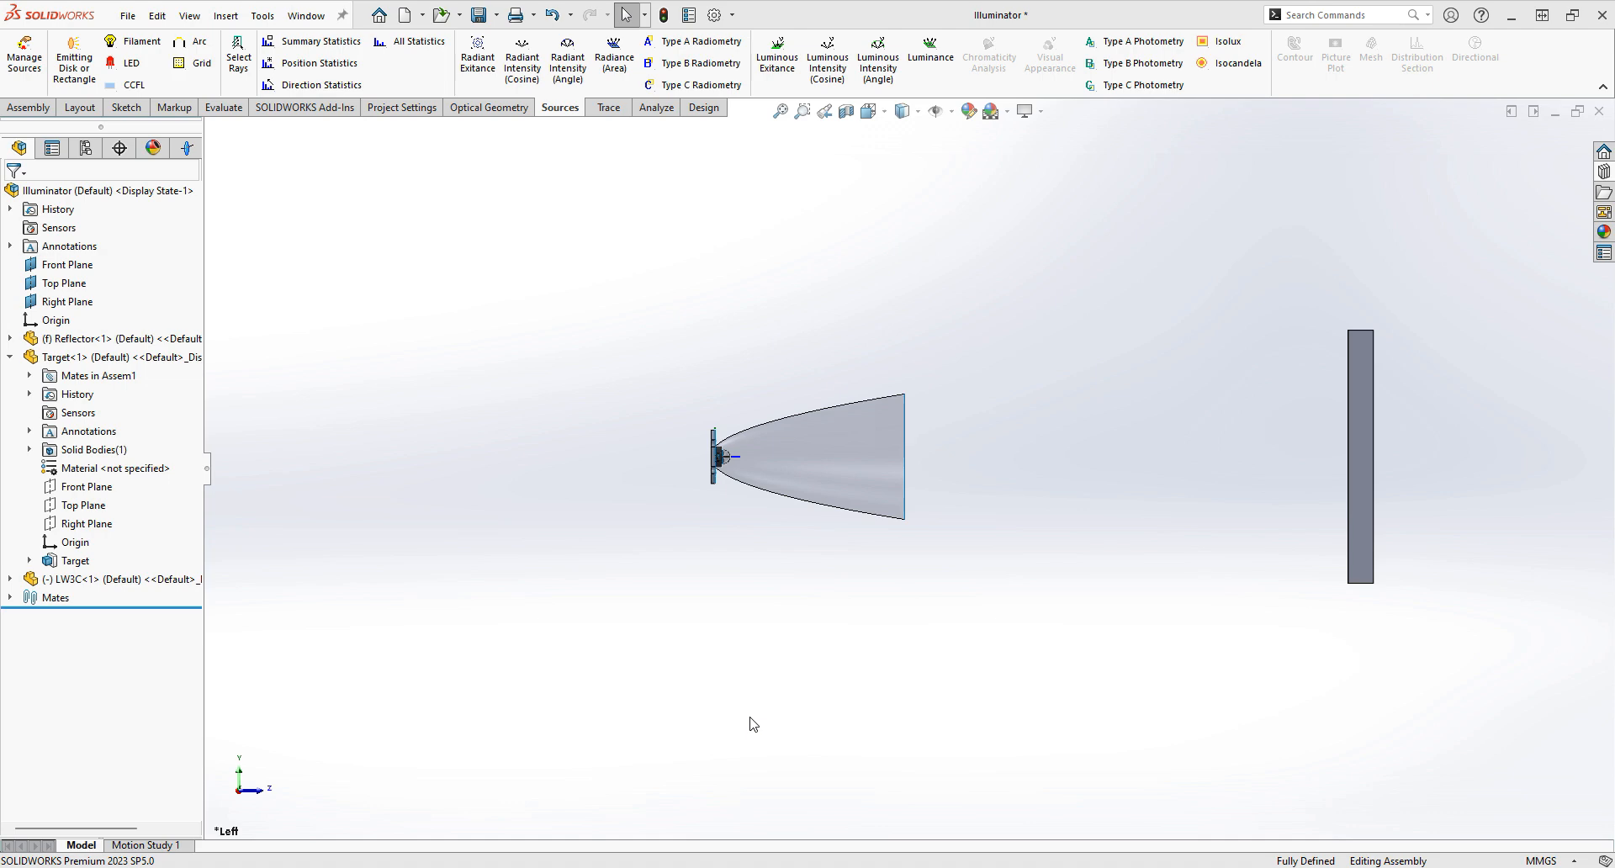
Move the LW3C component back along the axis, clear of the reflector's narrow end, and rebuild the assembly
left_click(28, 107)
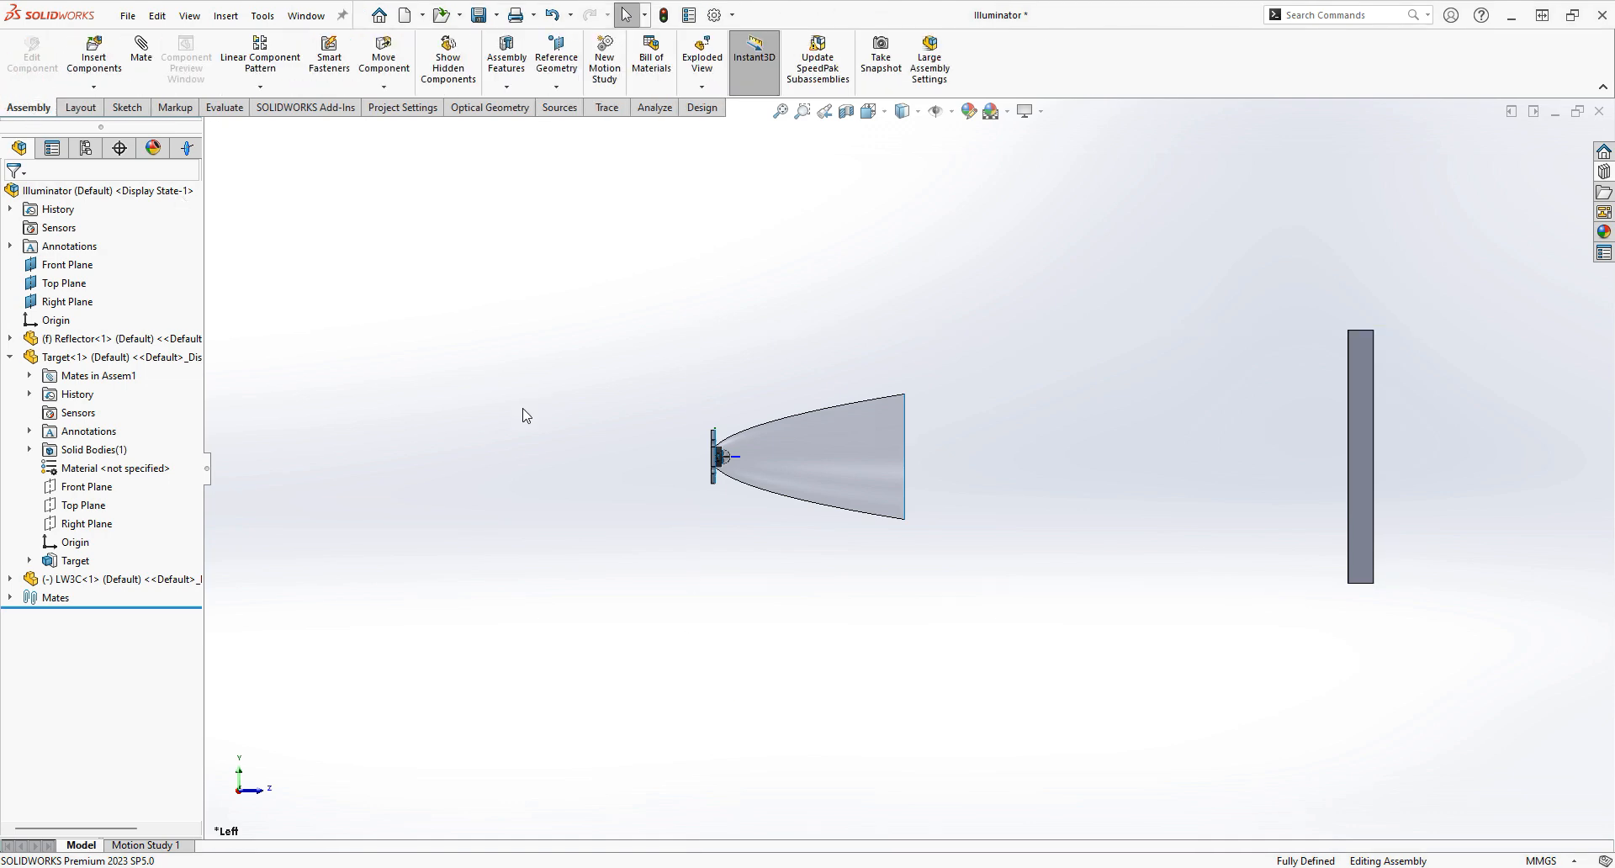
left_click(84, 579)
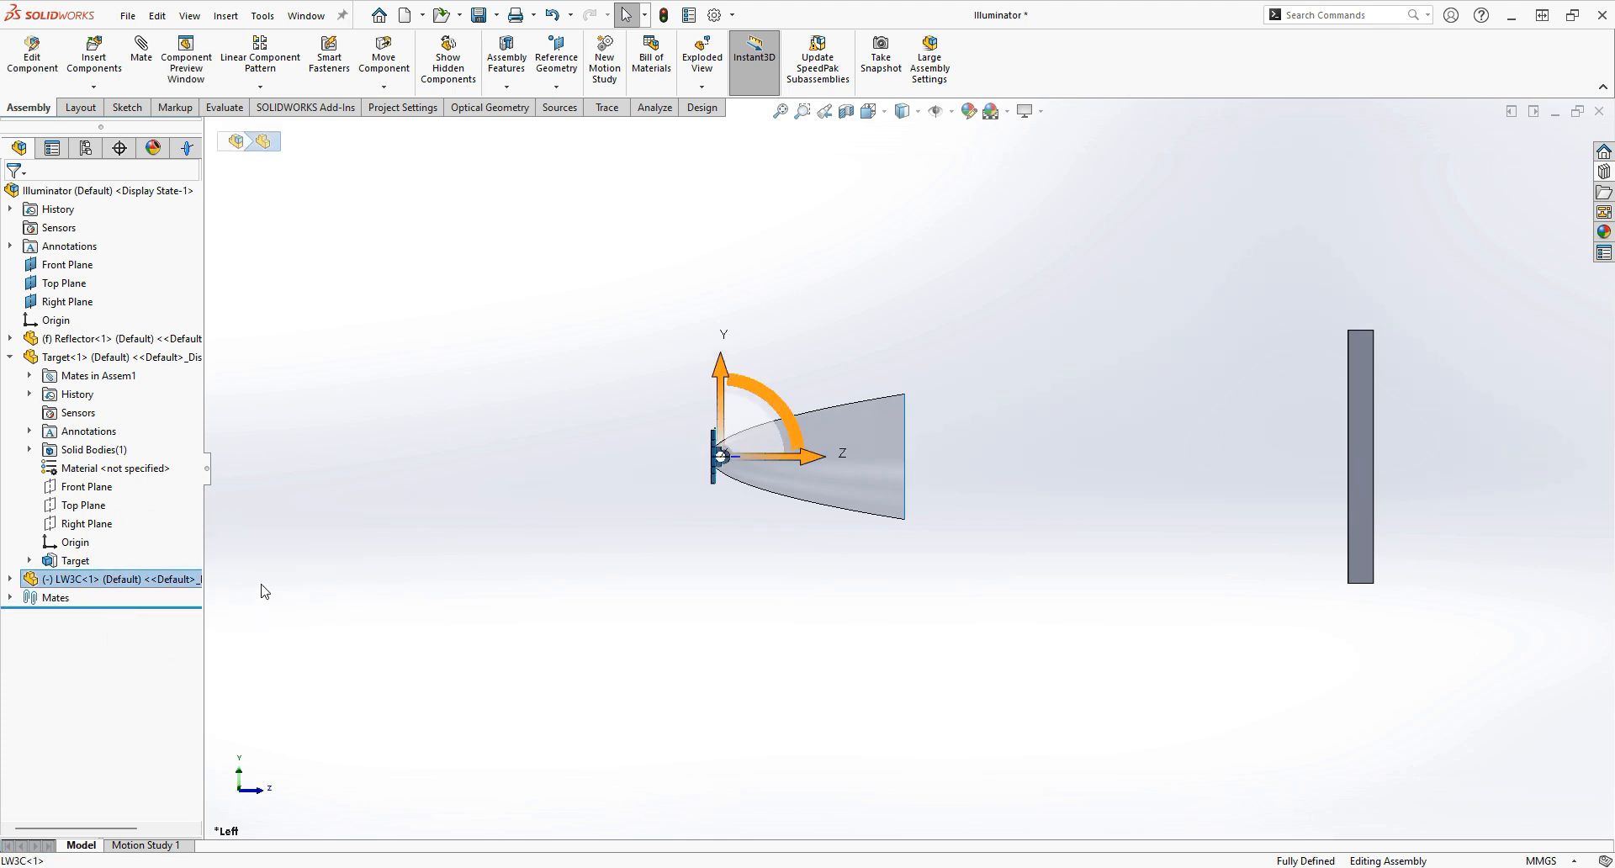
left_click(396, 61)
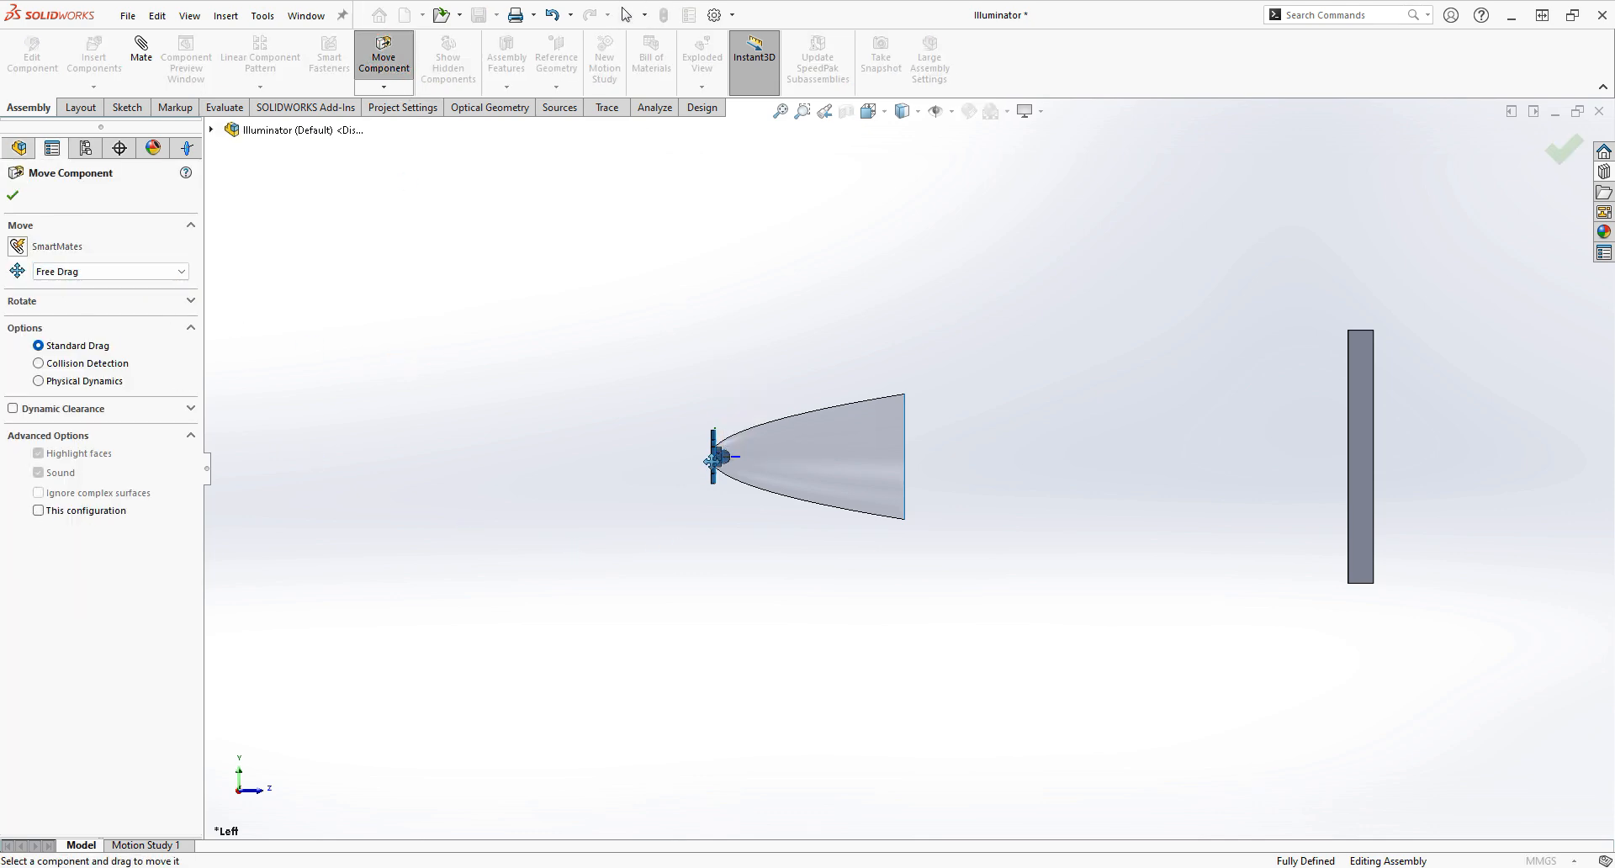
left_click_drag(708, 459, 649, 458)
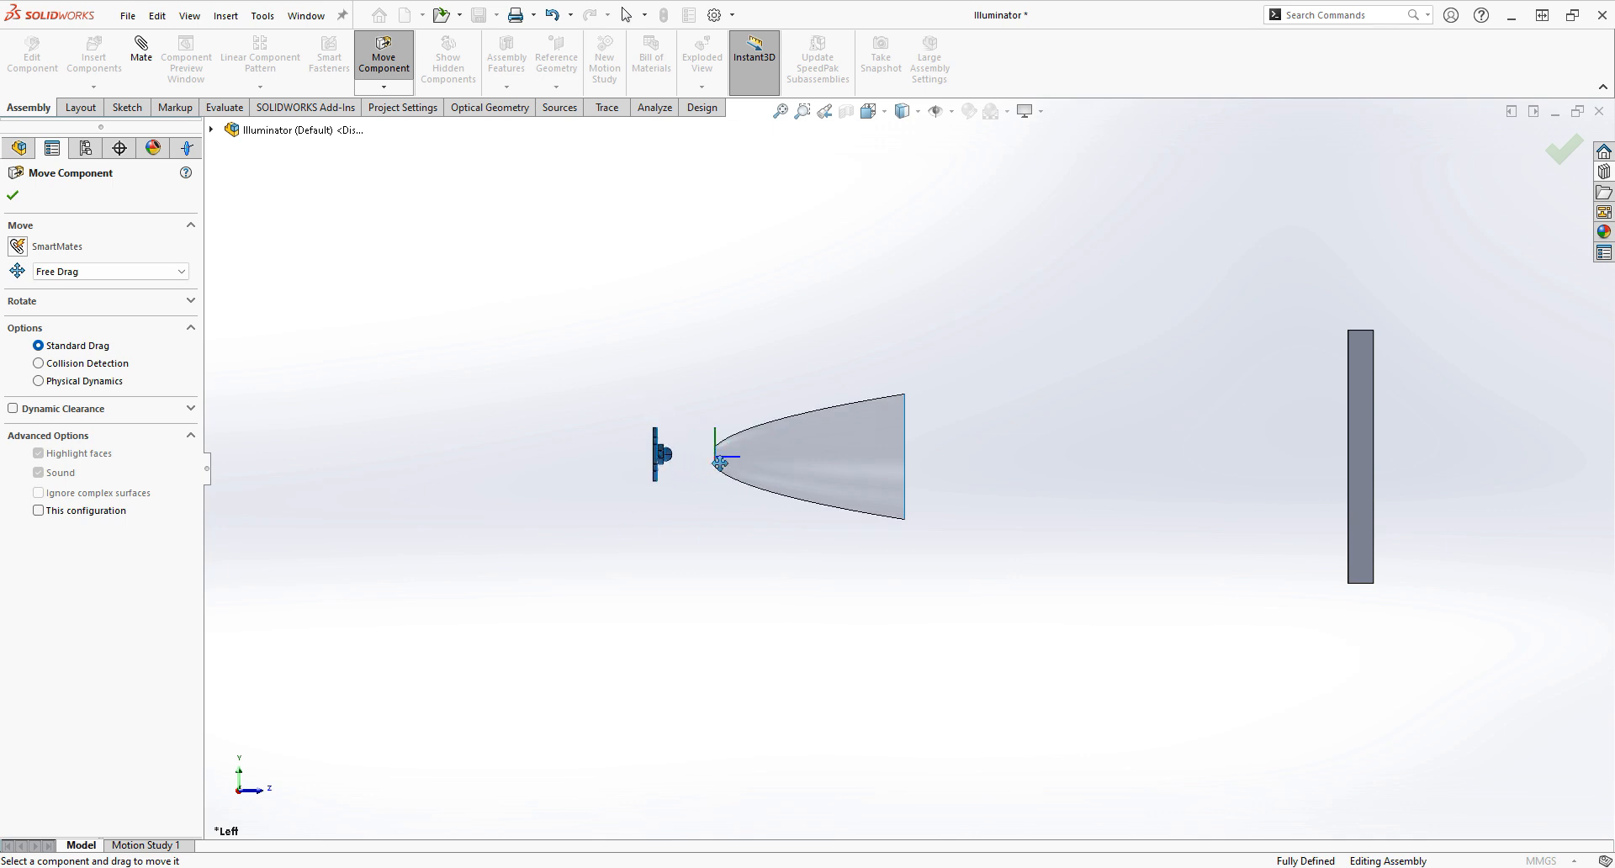
left_click(13, 195)
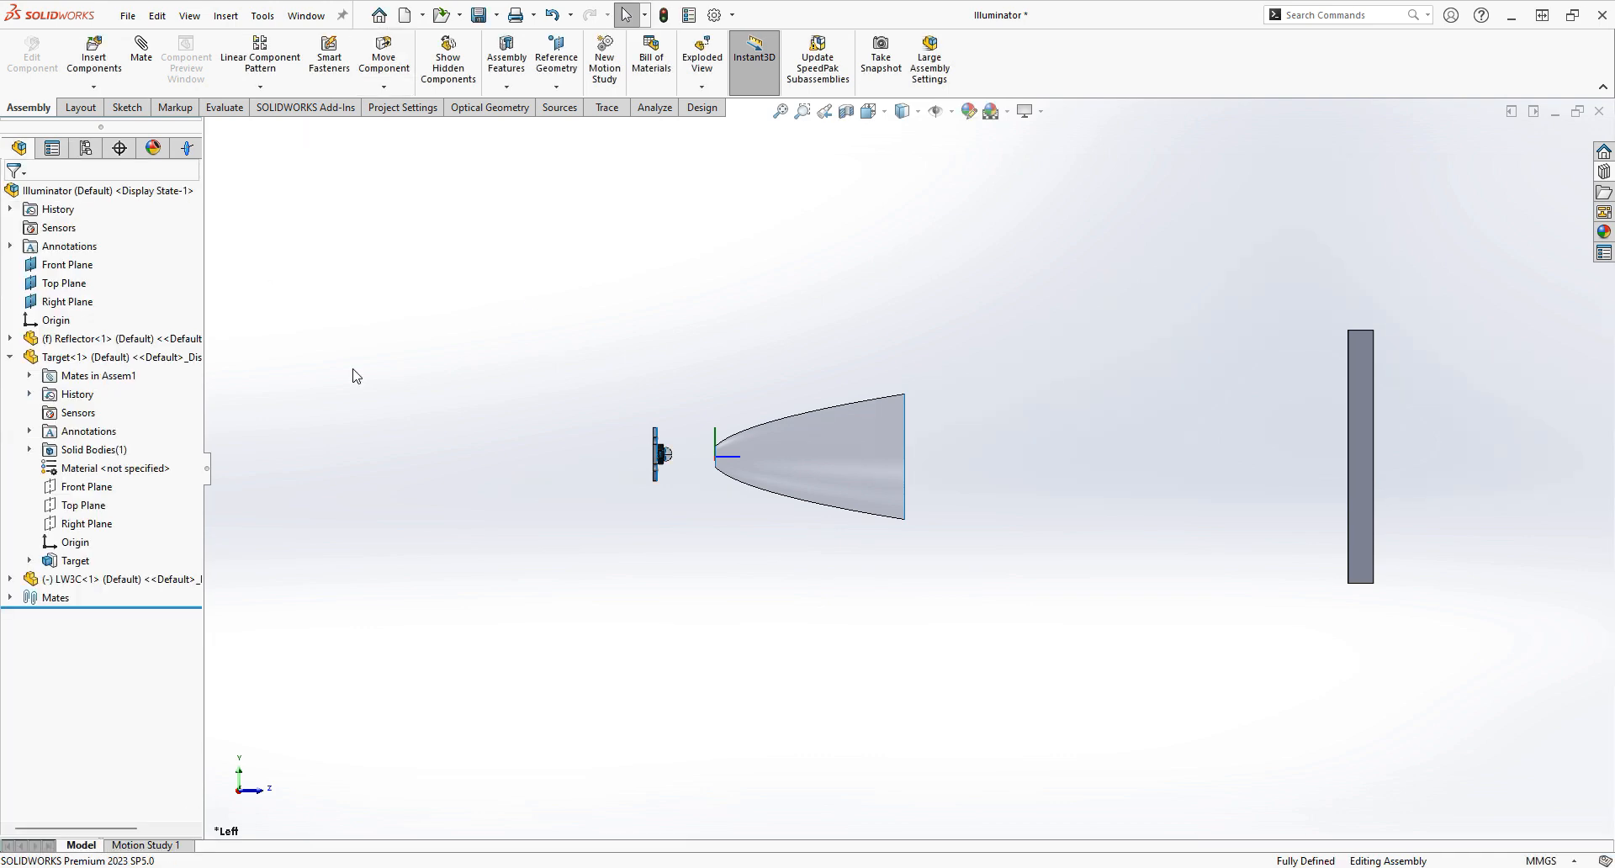
left_click(664, 14)
key("f")
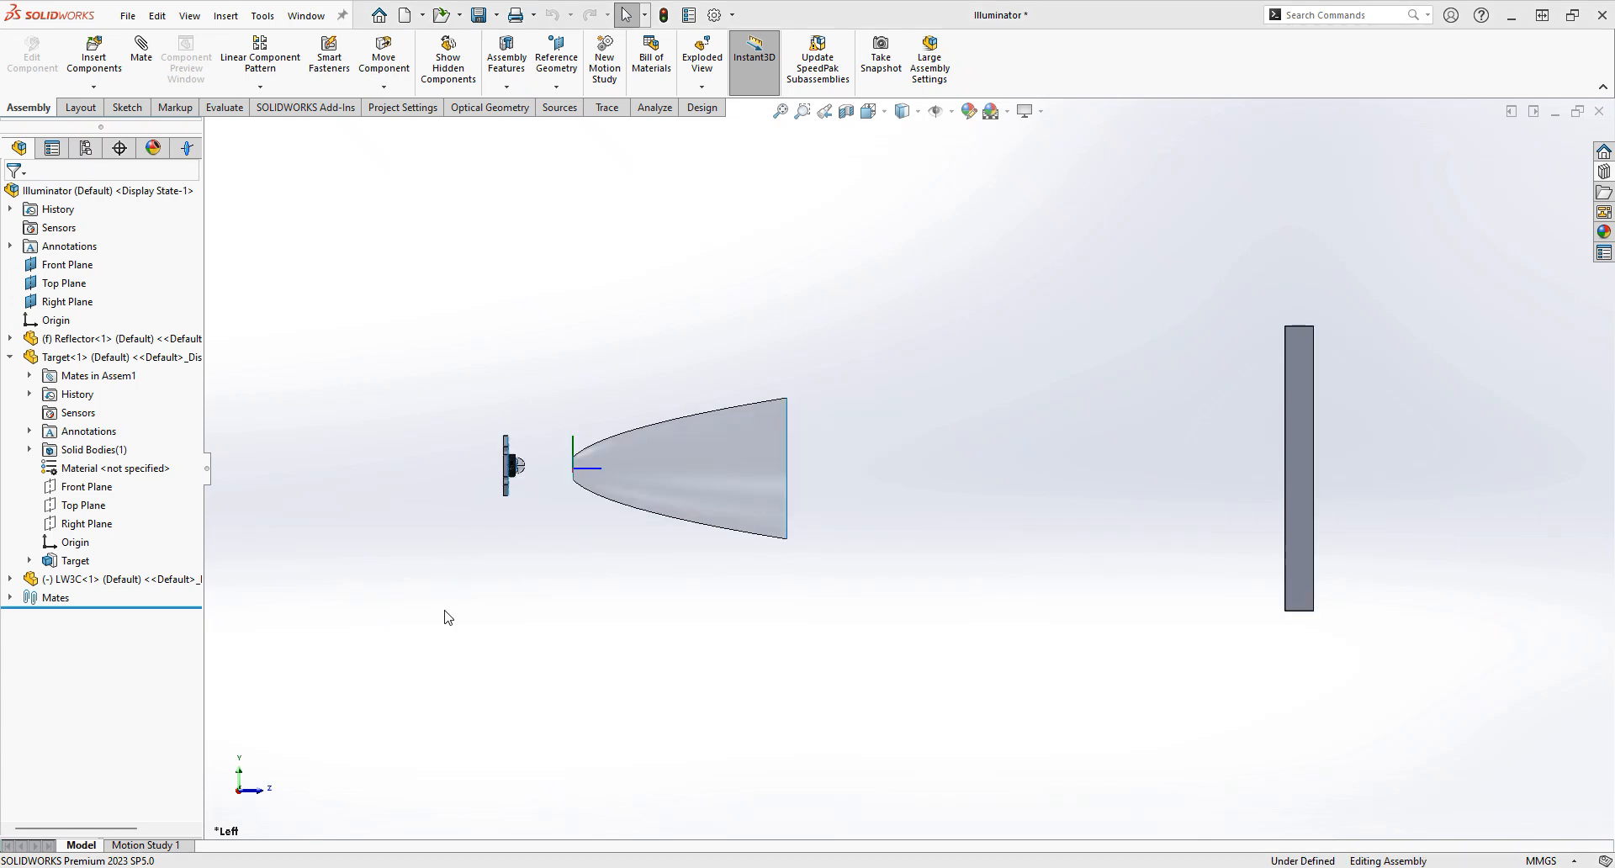
Add a coincident mate between the circular edge of the reflector's small opening and the LW3C's ring-shaped face around the dome
left_click(143, 63)
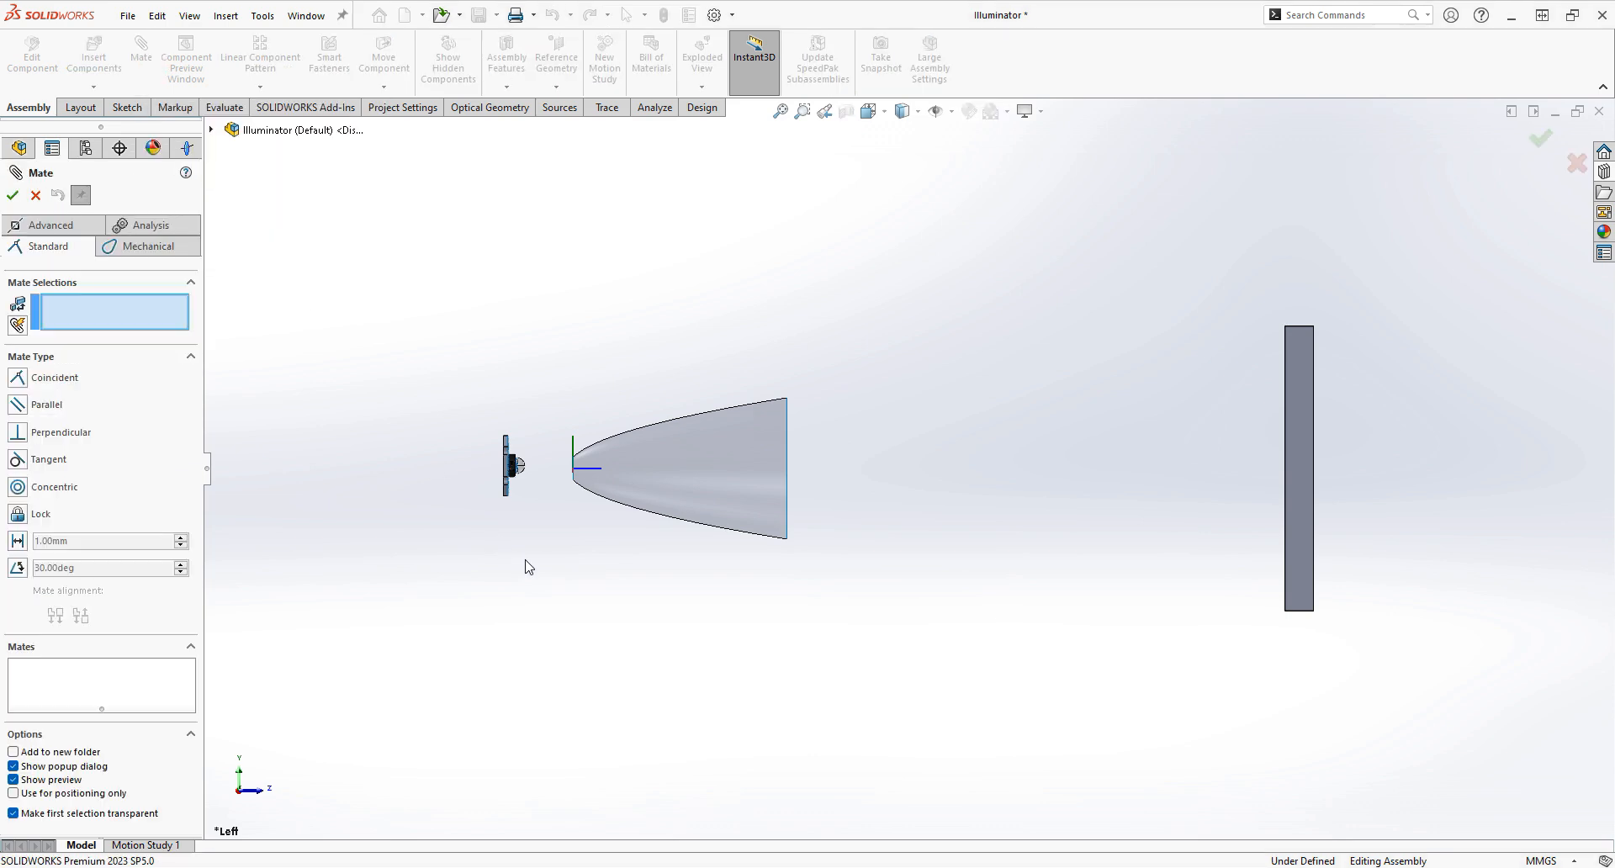
scroll(547, 476, "down", 5)
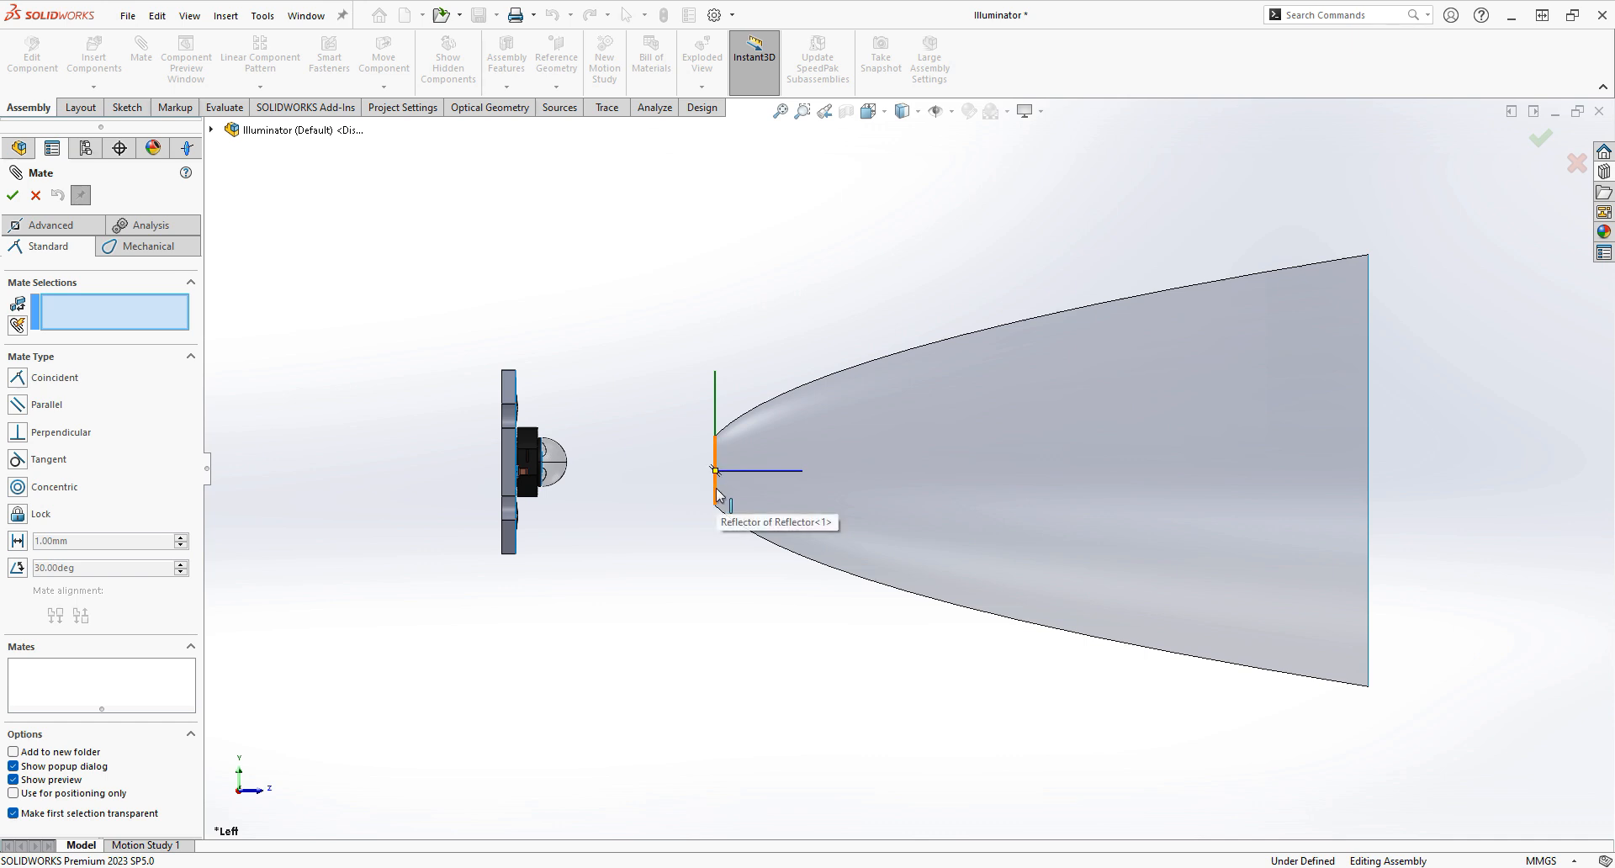
left_click(715, 496)
scroll(602, 467, "down", 2)
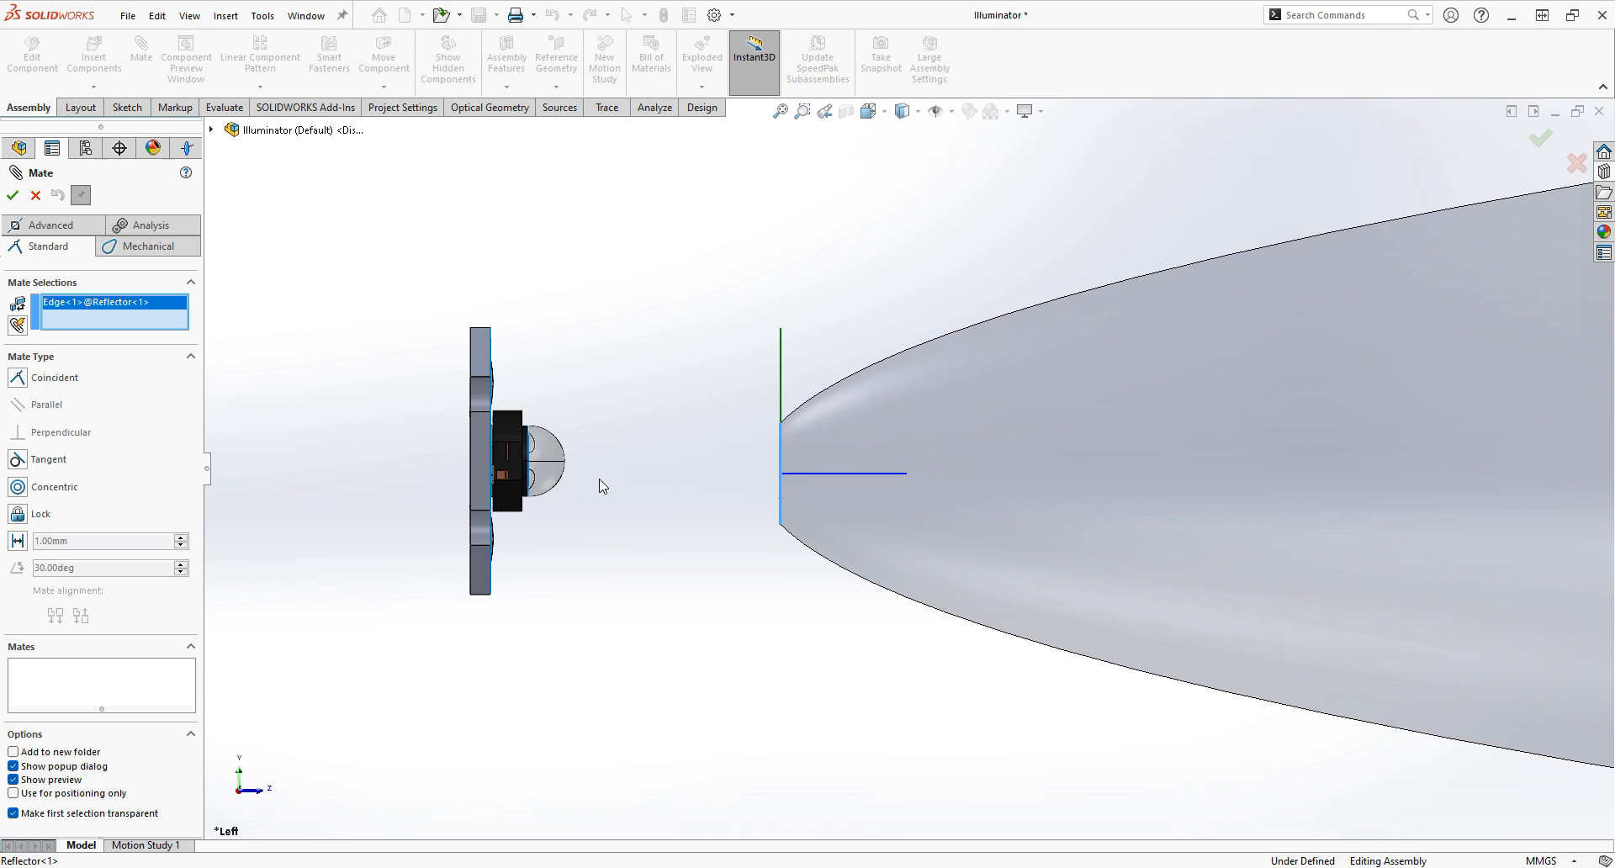
middle_click_drag(659, 530, 905, 465)
scroll(884, 476, "down", 2)
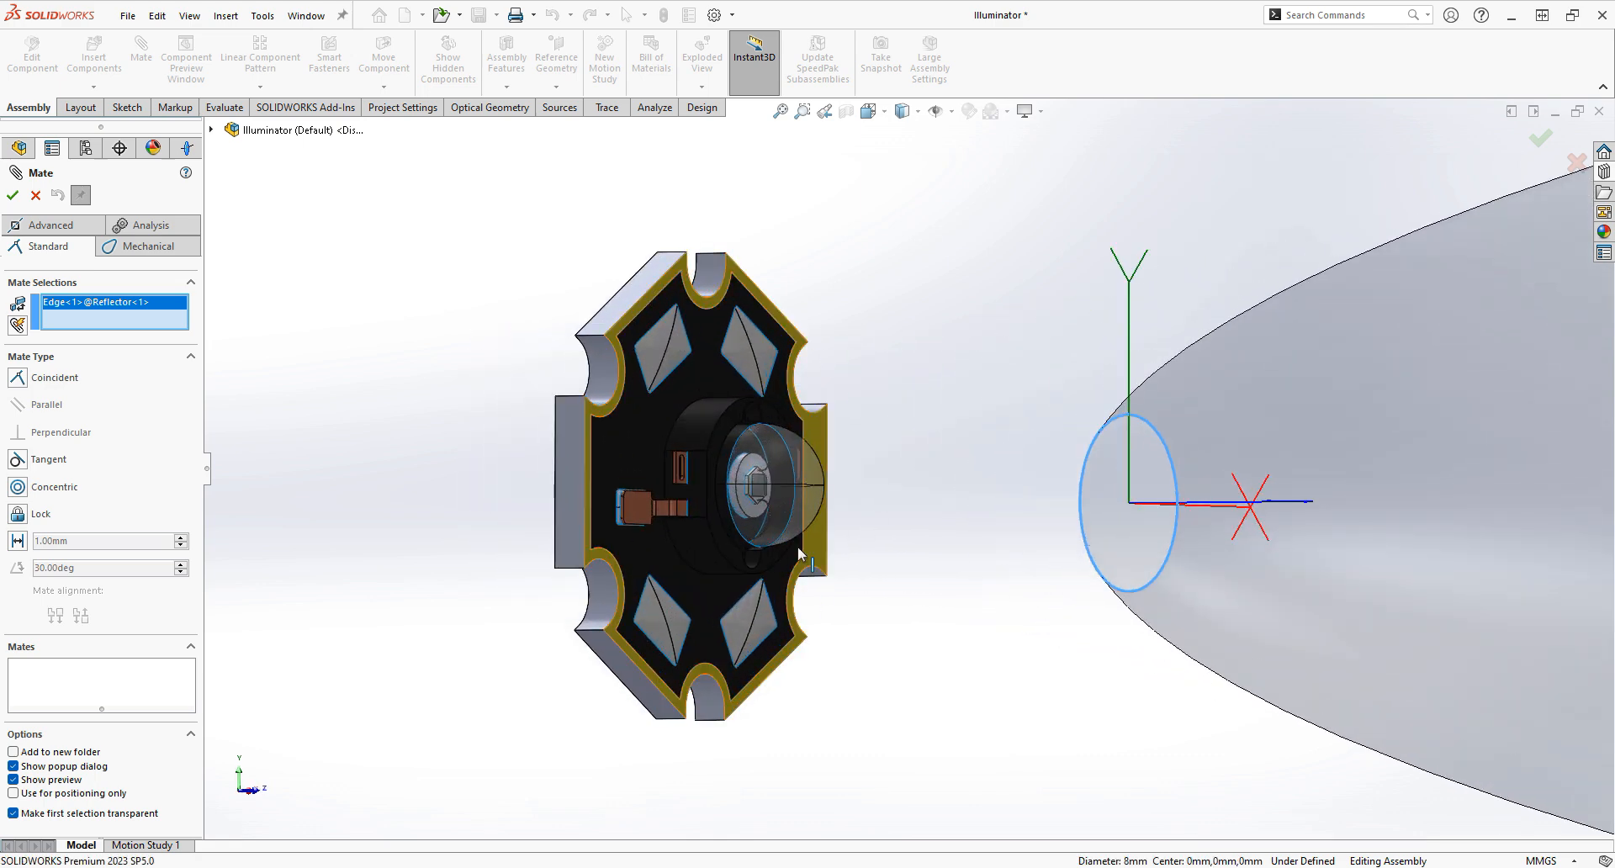
left_click(734, 555)
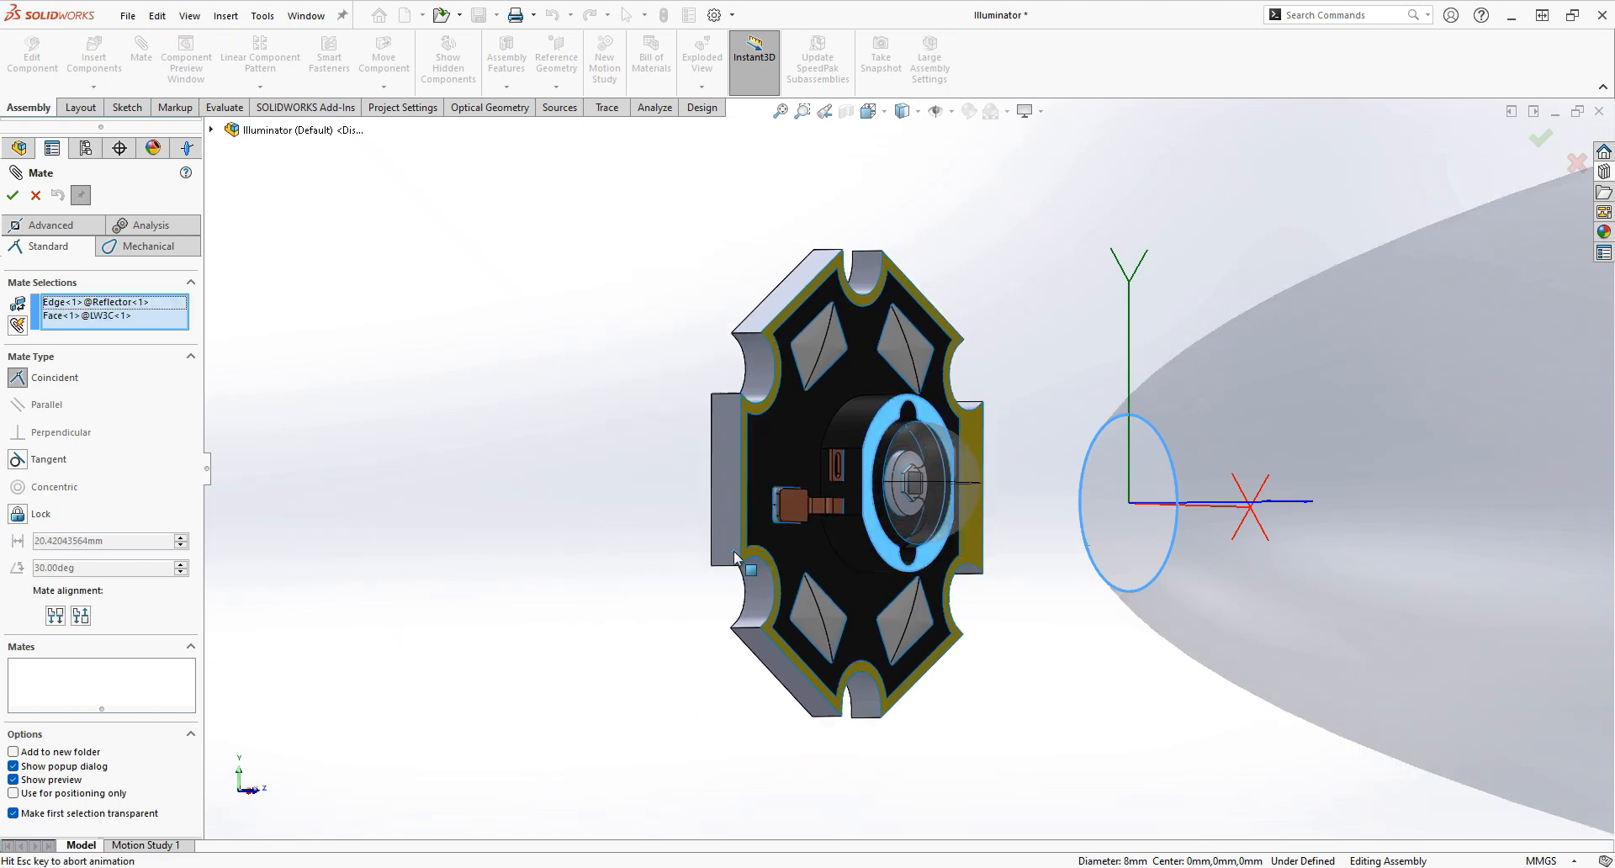
key("Return")
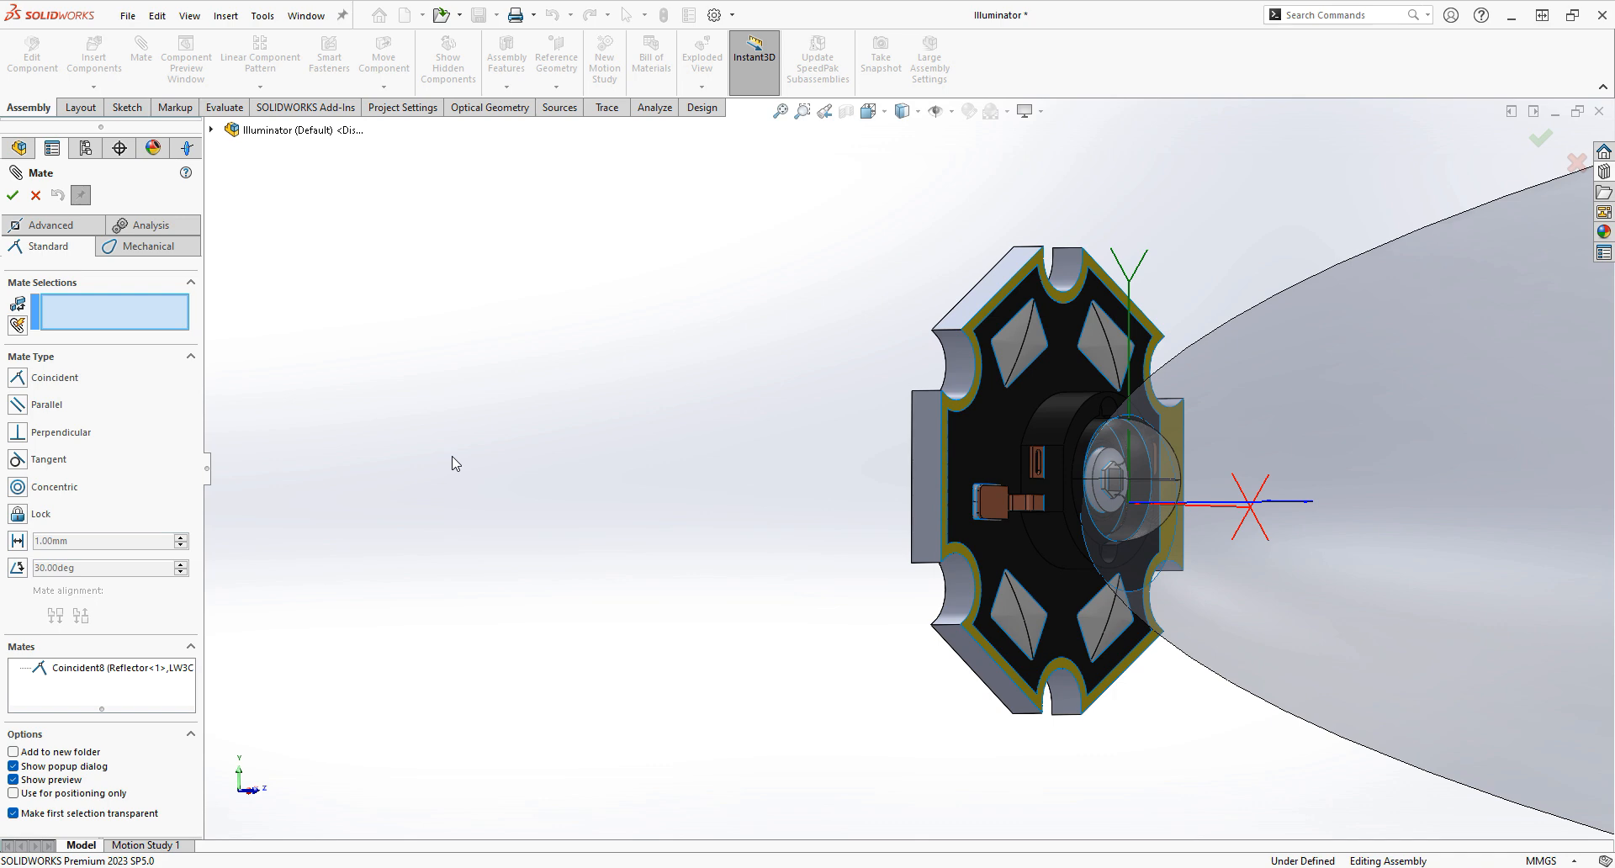
Add a coincident mate between the LW3C's Top Plane and the assembly's Top Plane
left_click(213, 130)
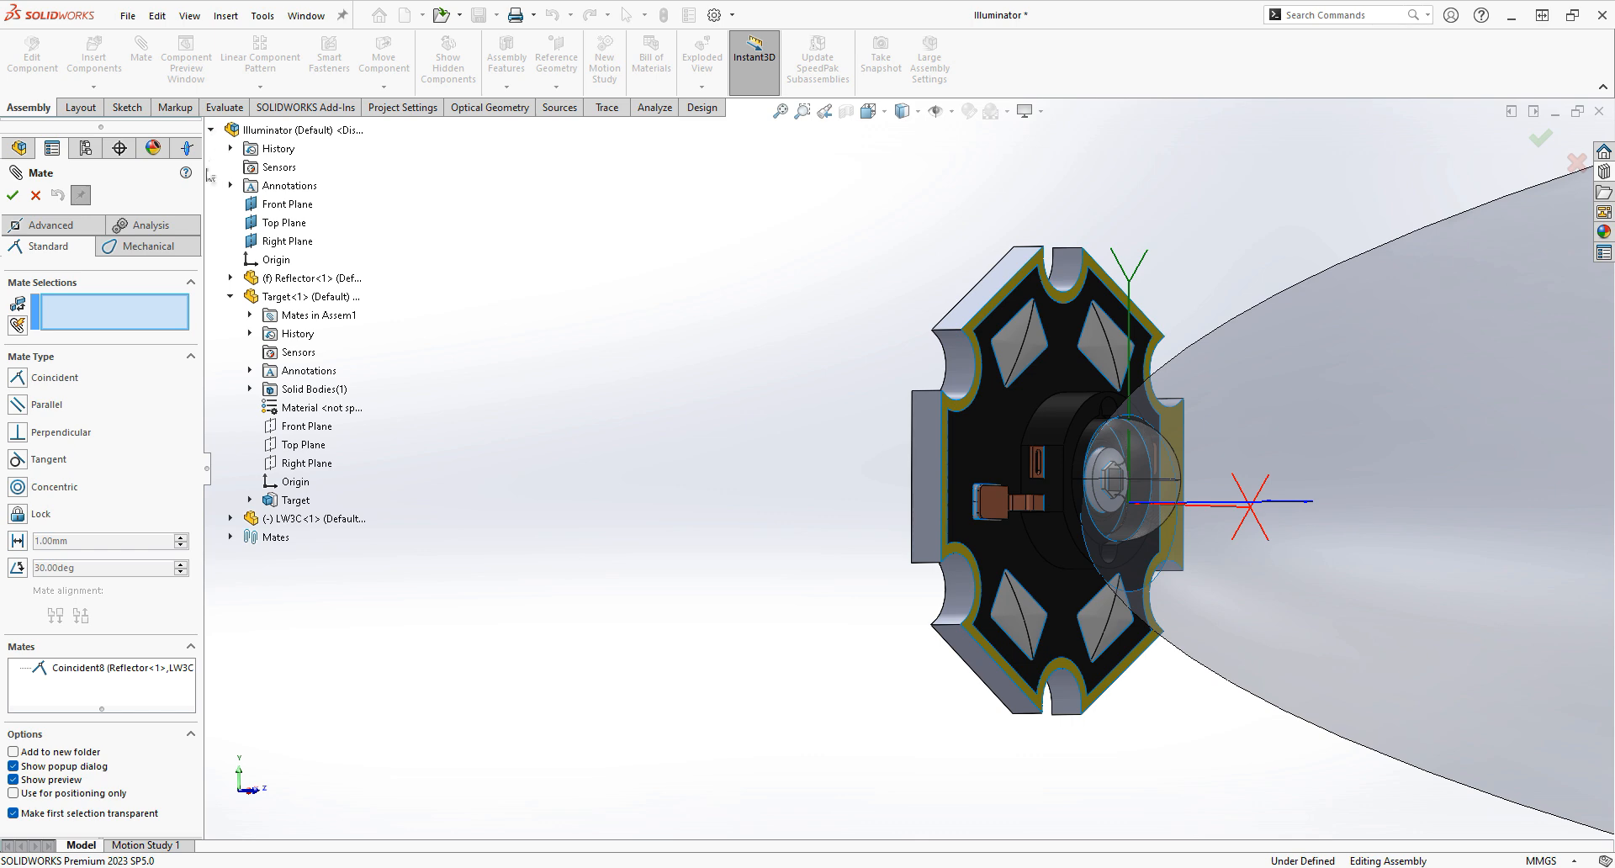
left_click(229, 297)
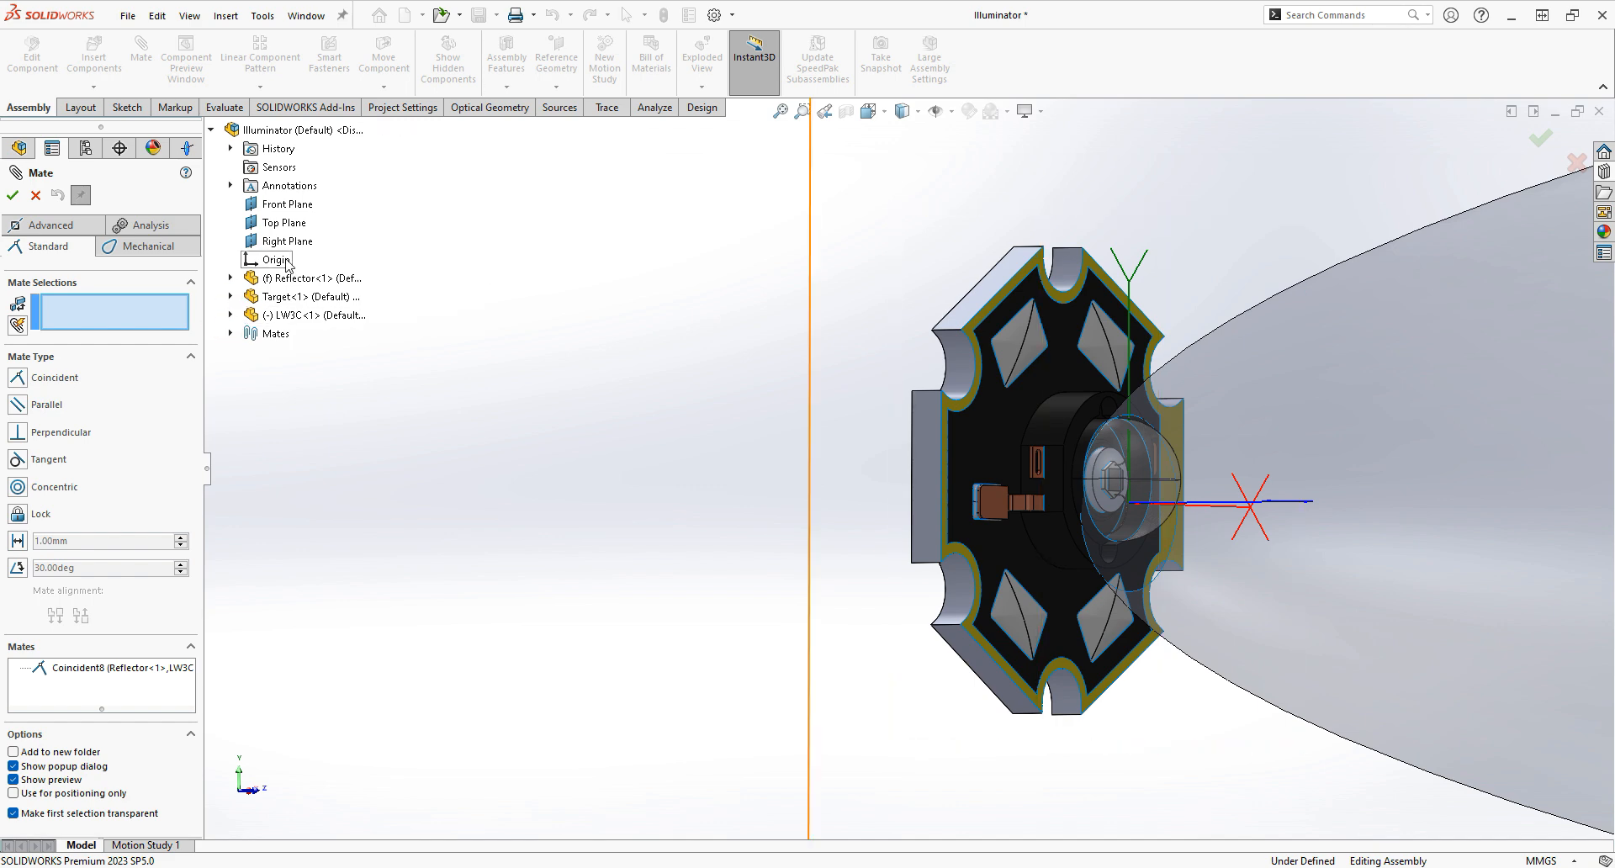
left_click(231, 314)
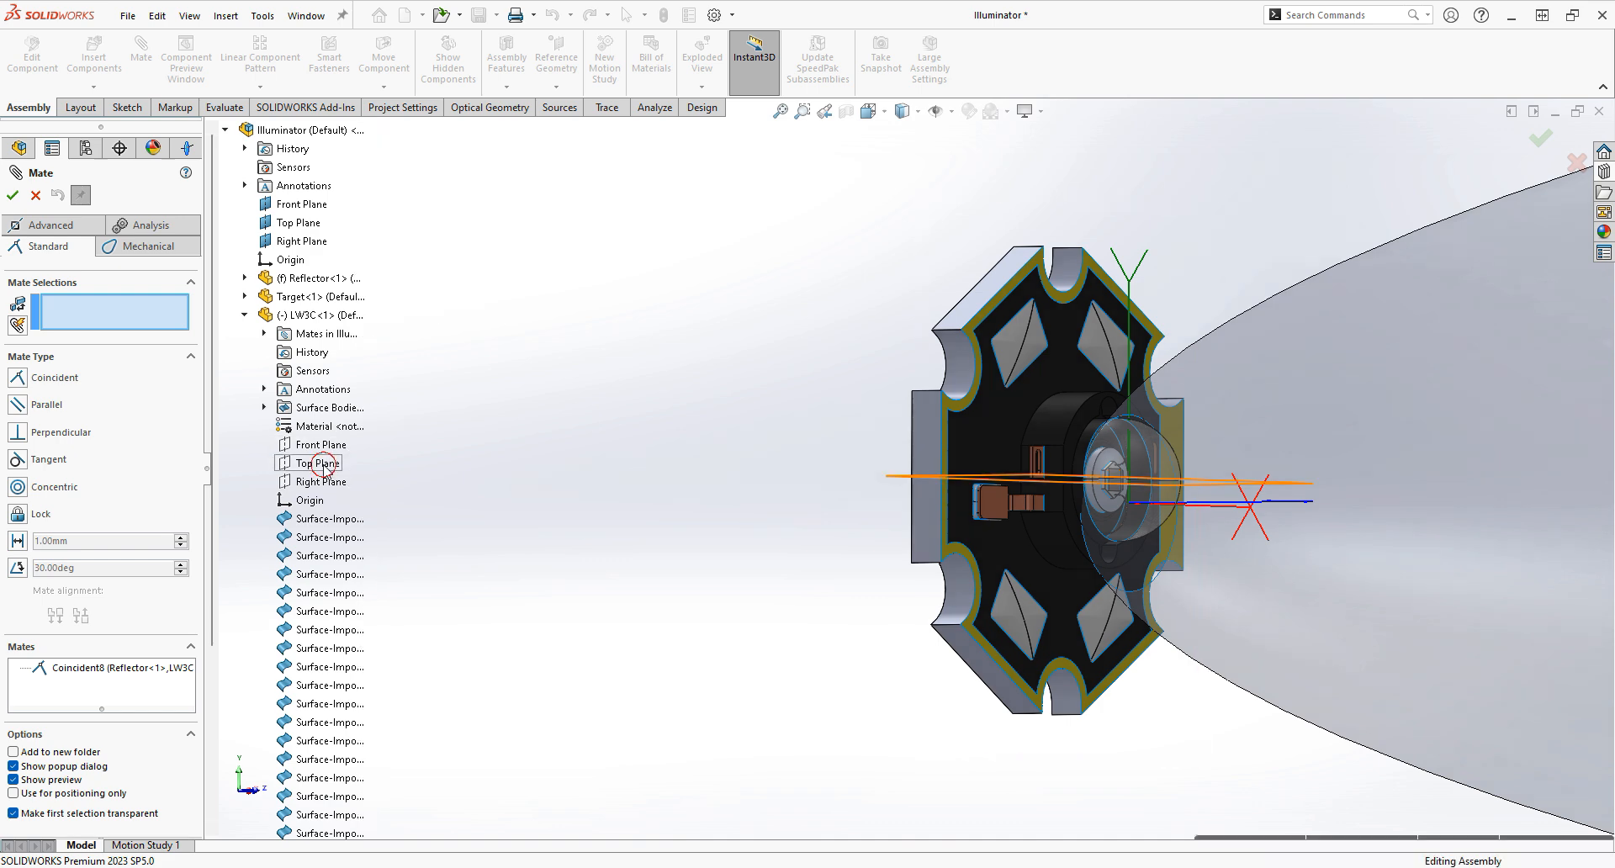
left_click(323, 465)
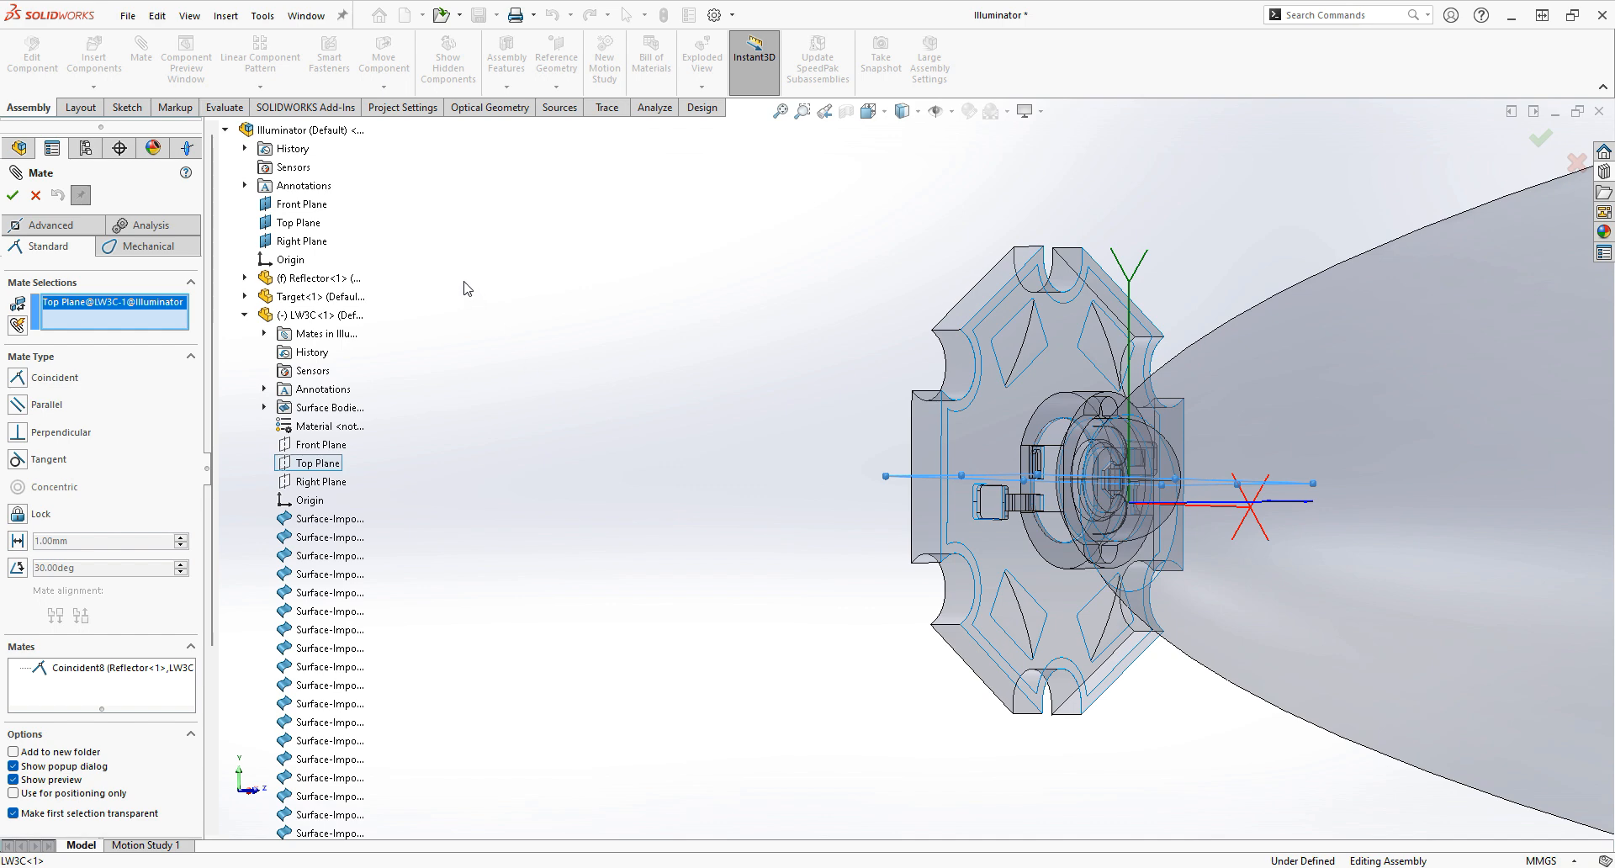
left_click(305, 224)
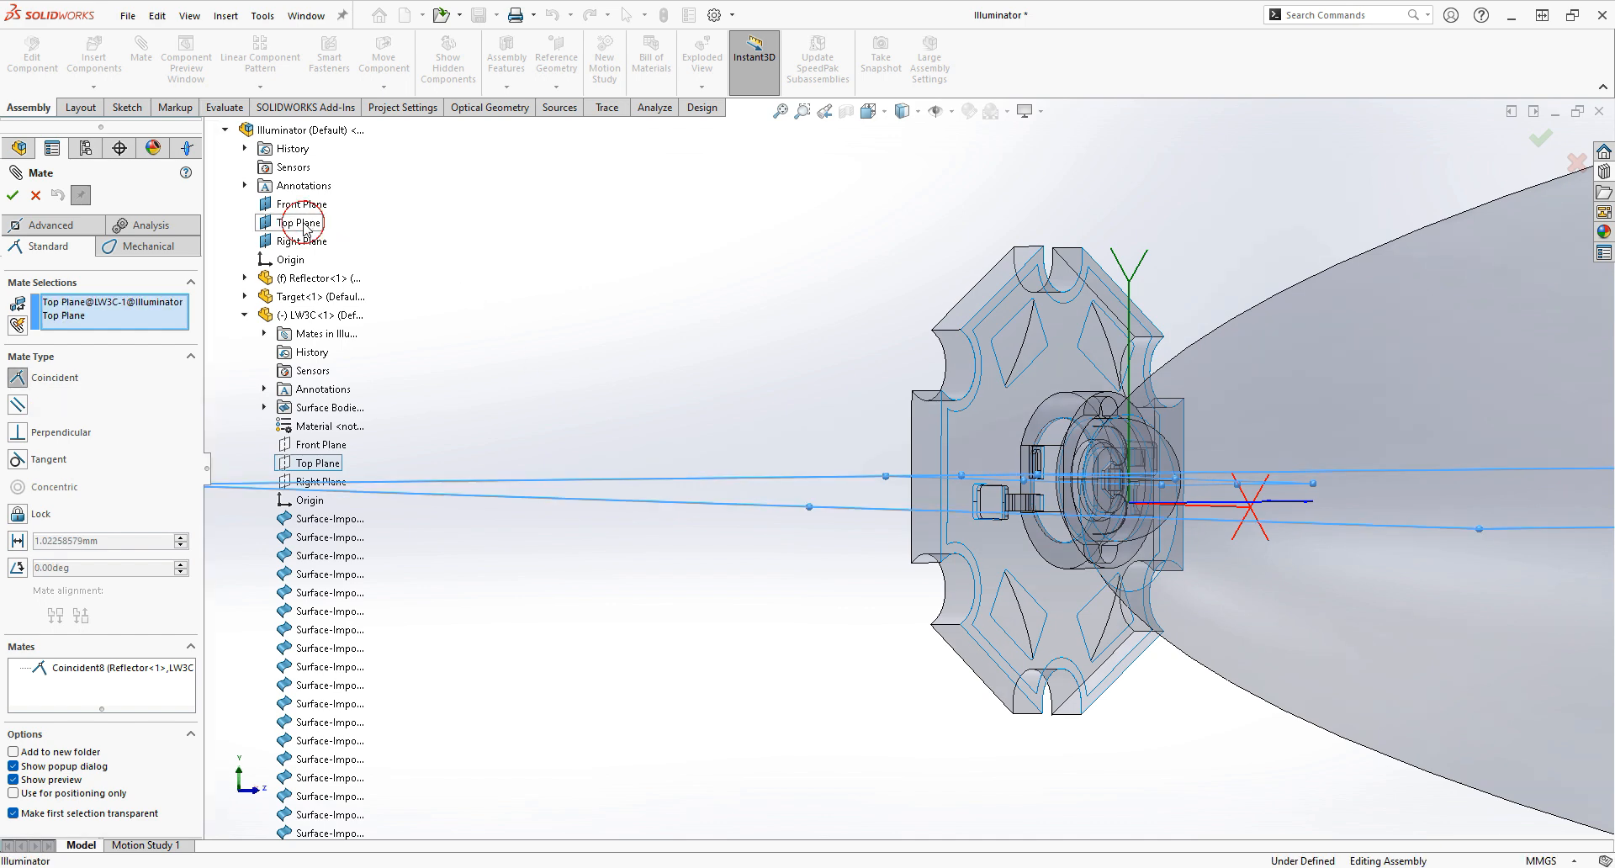
left_click(13, 195)
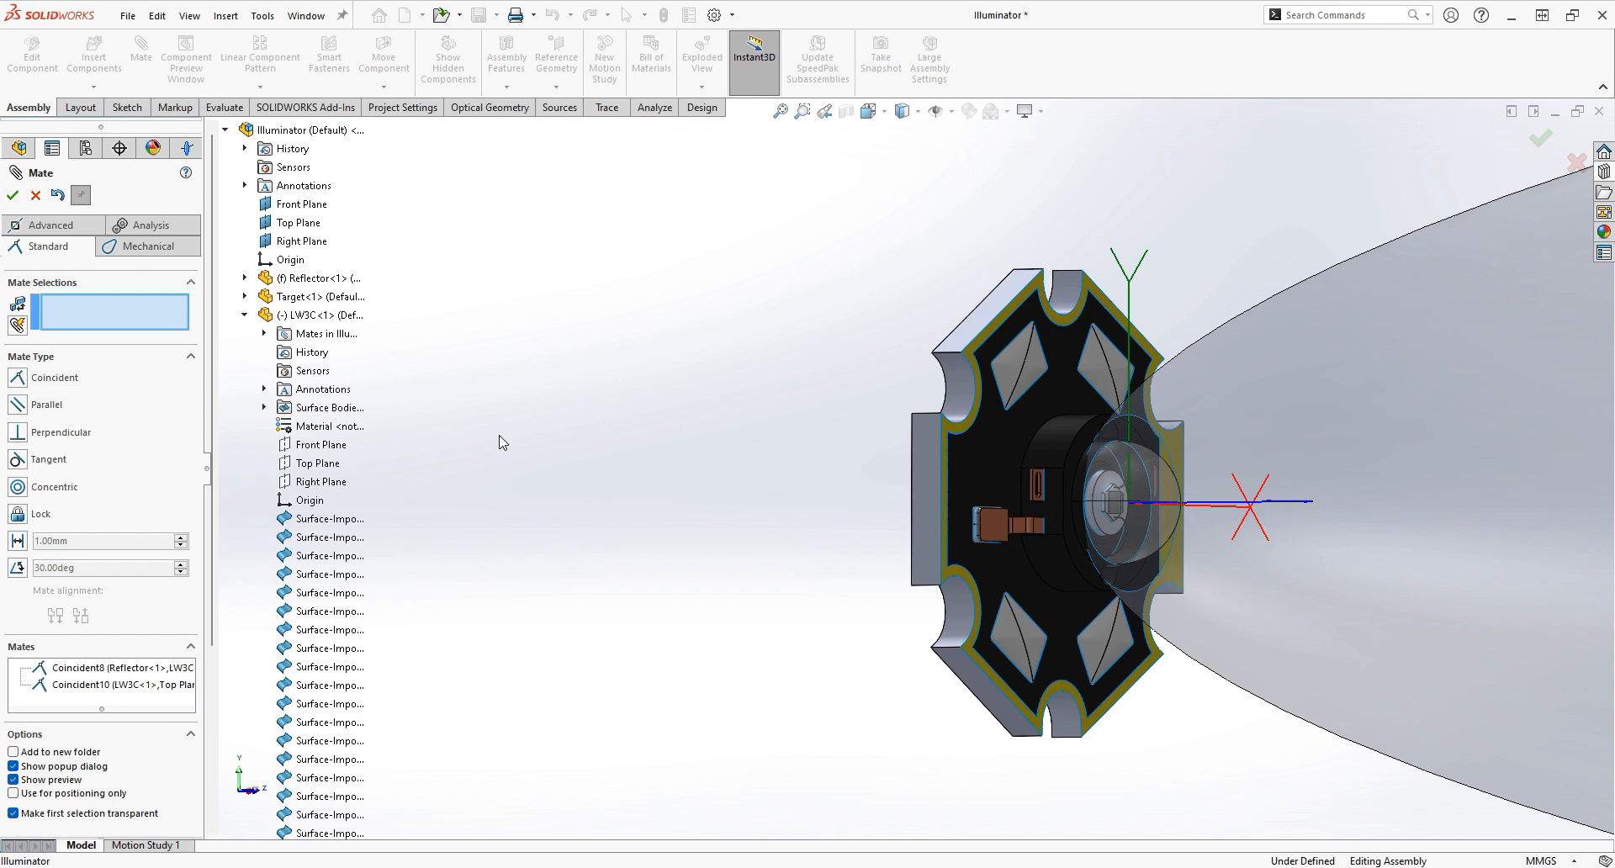
Add a coincident mate between the LW3C's Right Plane and the assembly's Right Plane, finish mating, and return to the Left view
left_click(332, 482)
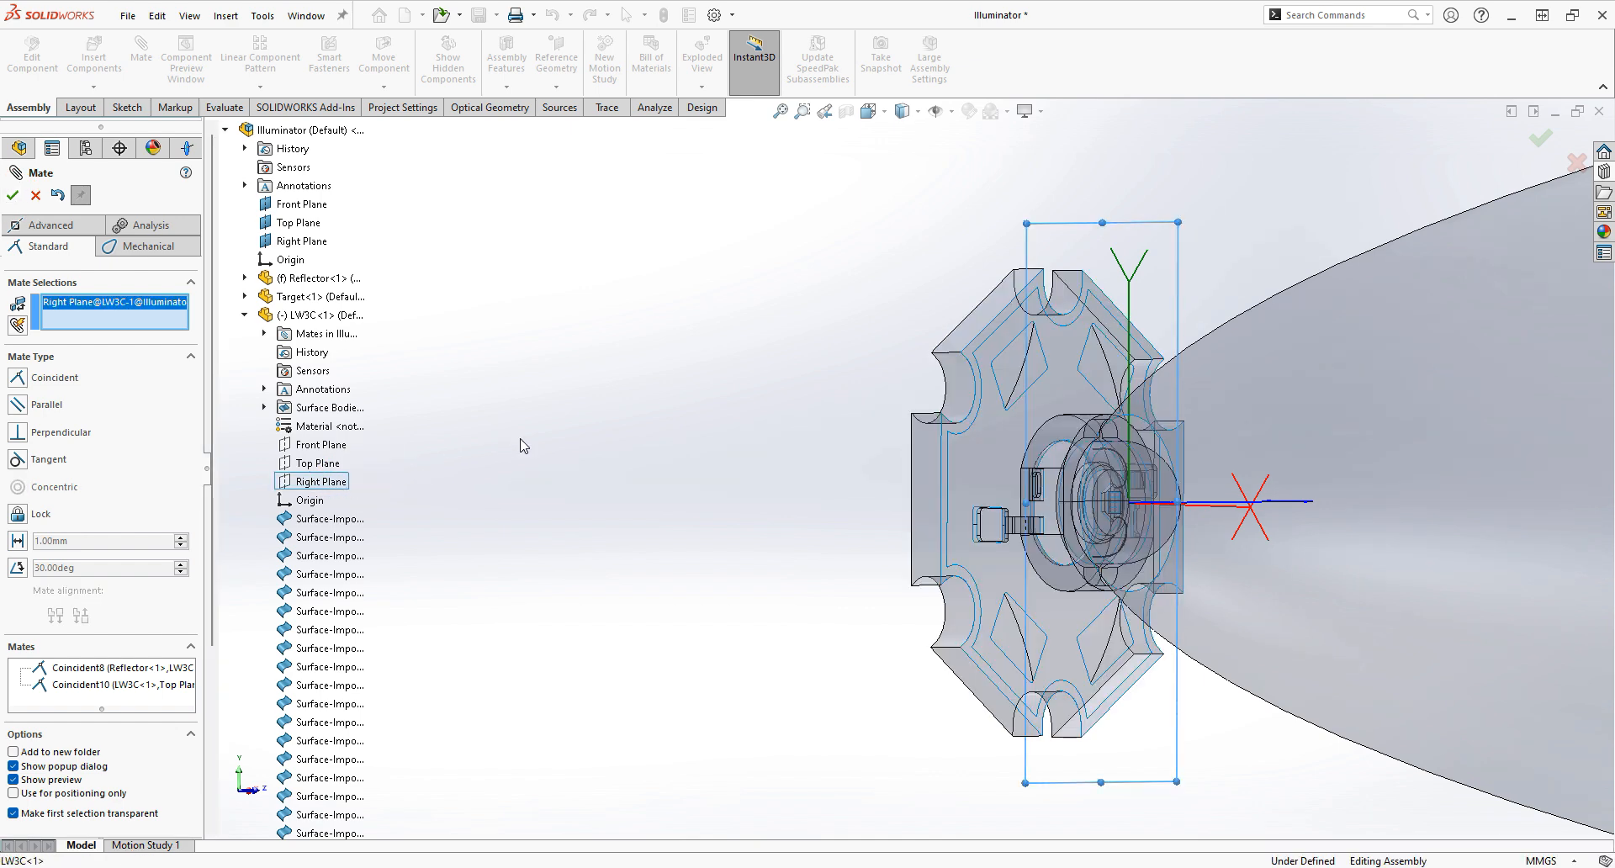
left_click(316, 244)
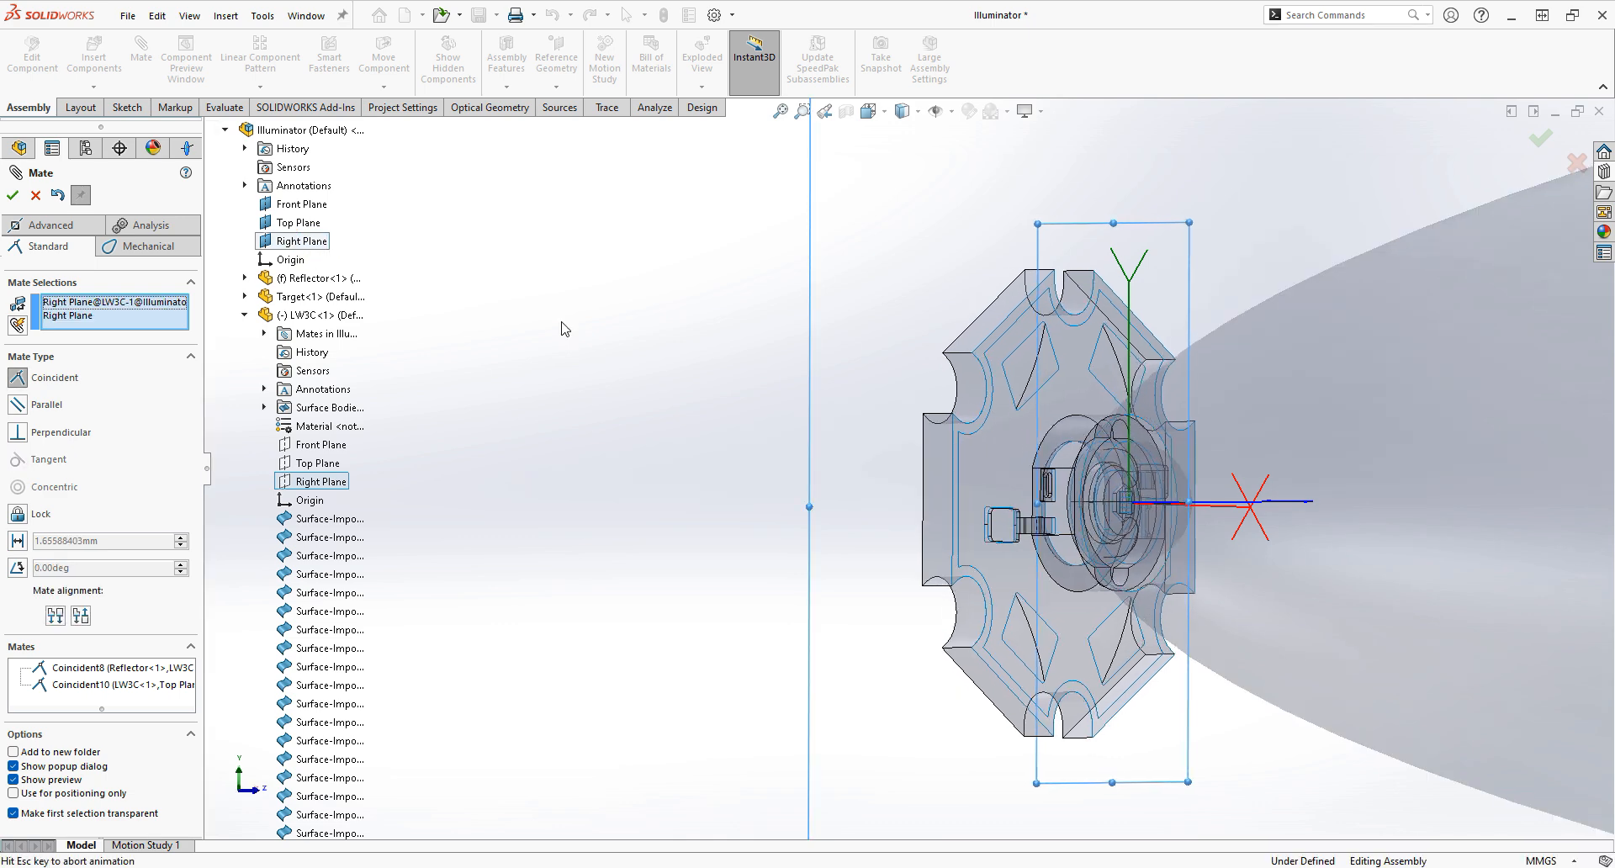
left_click(12, 195)
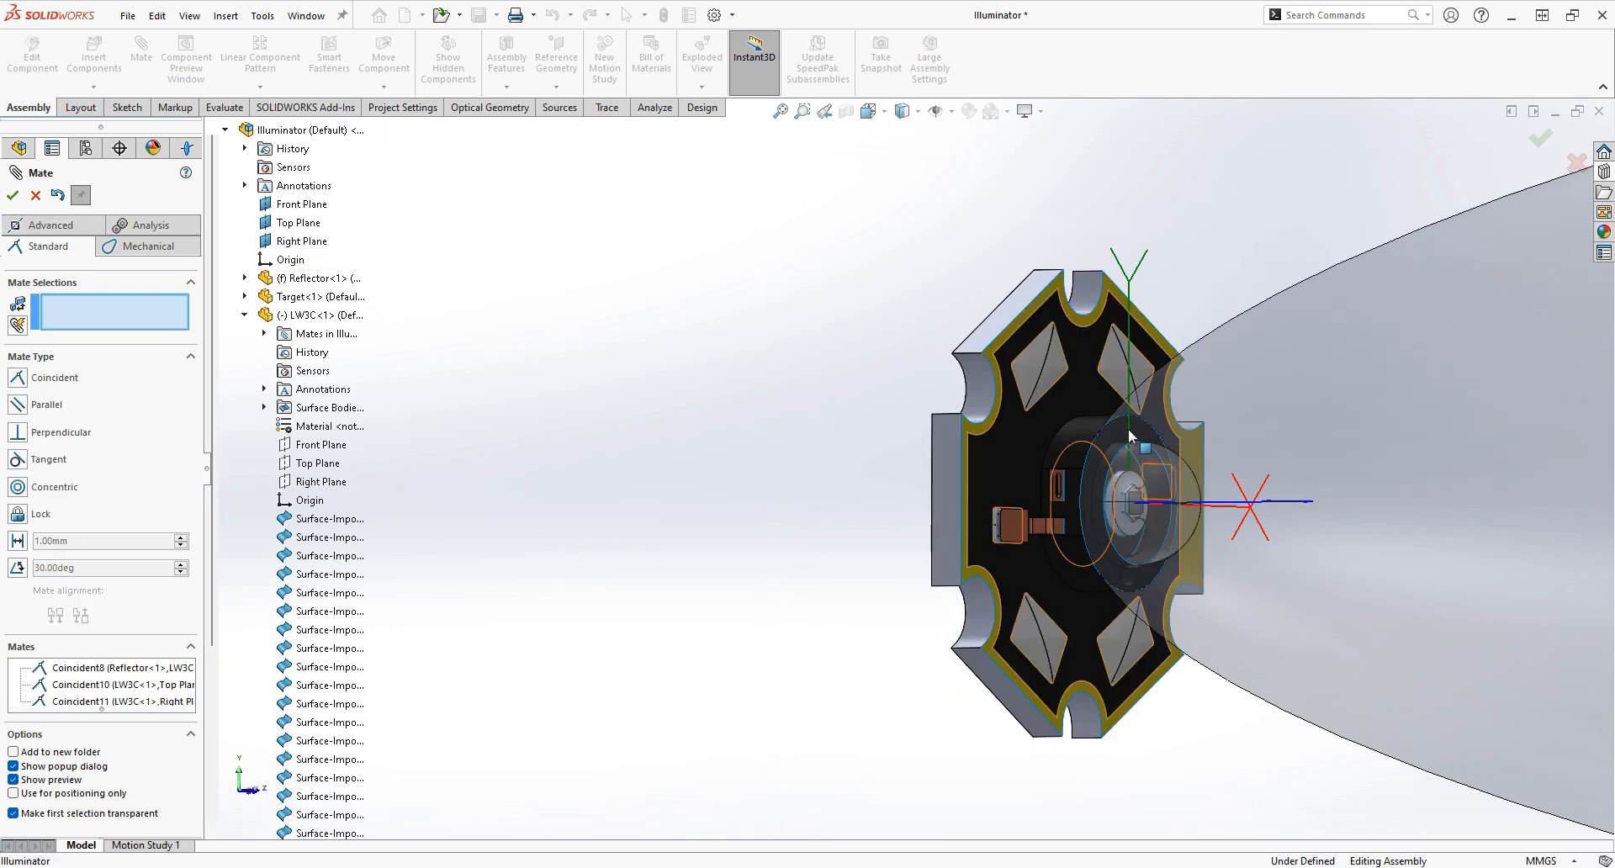
left_click(34, 197)
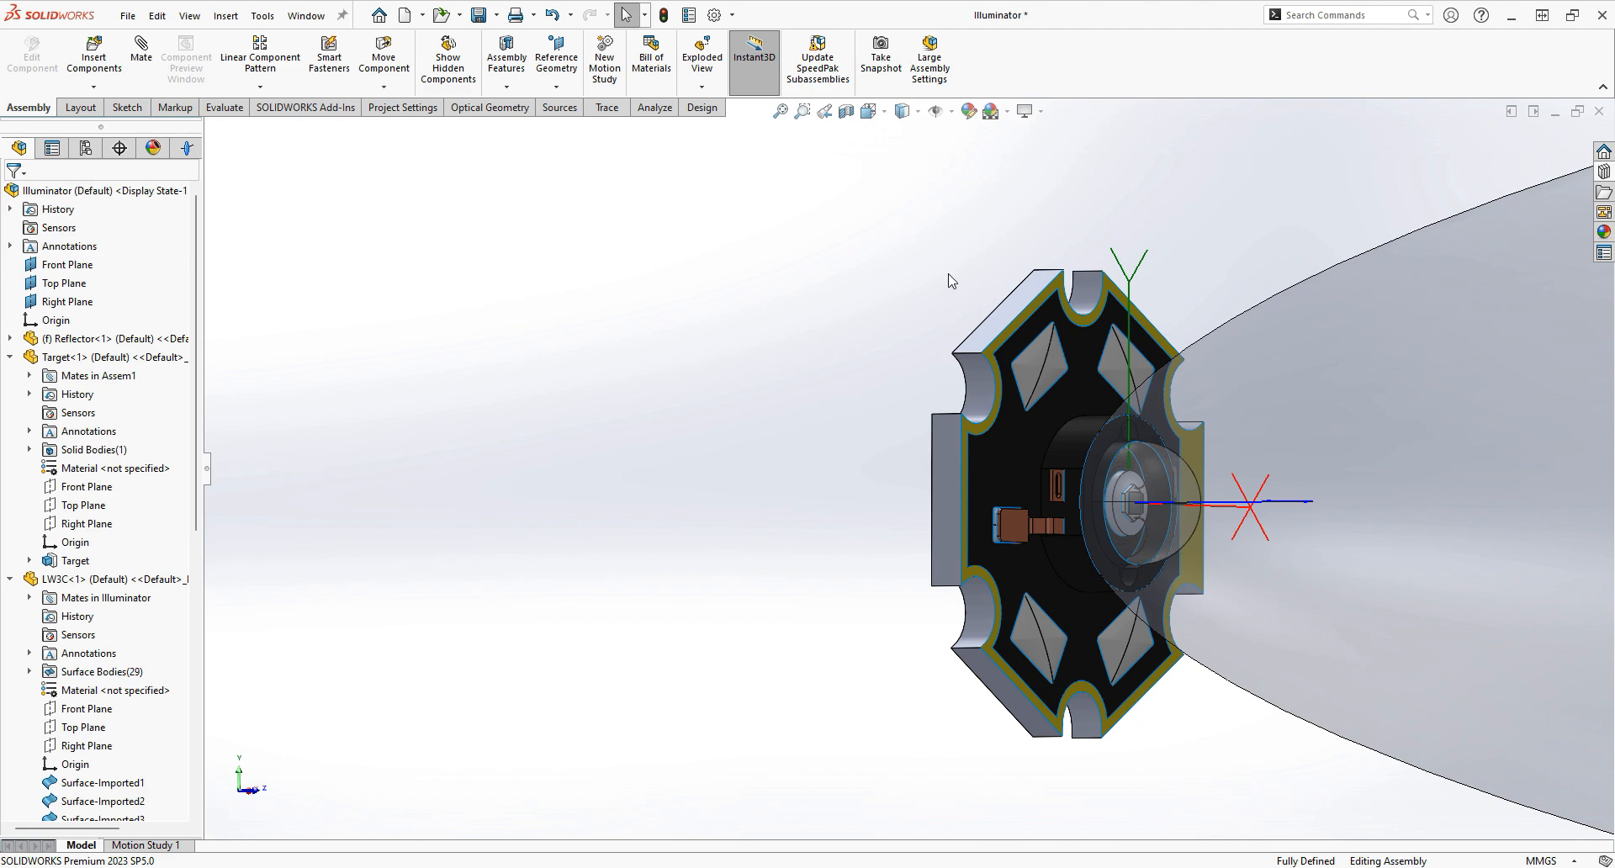
left_click(881, 114)
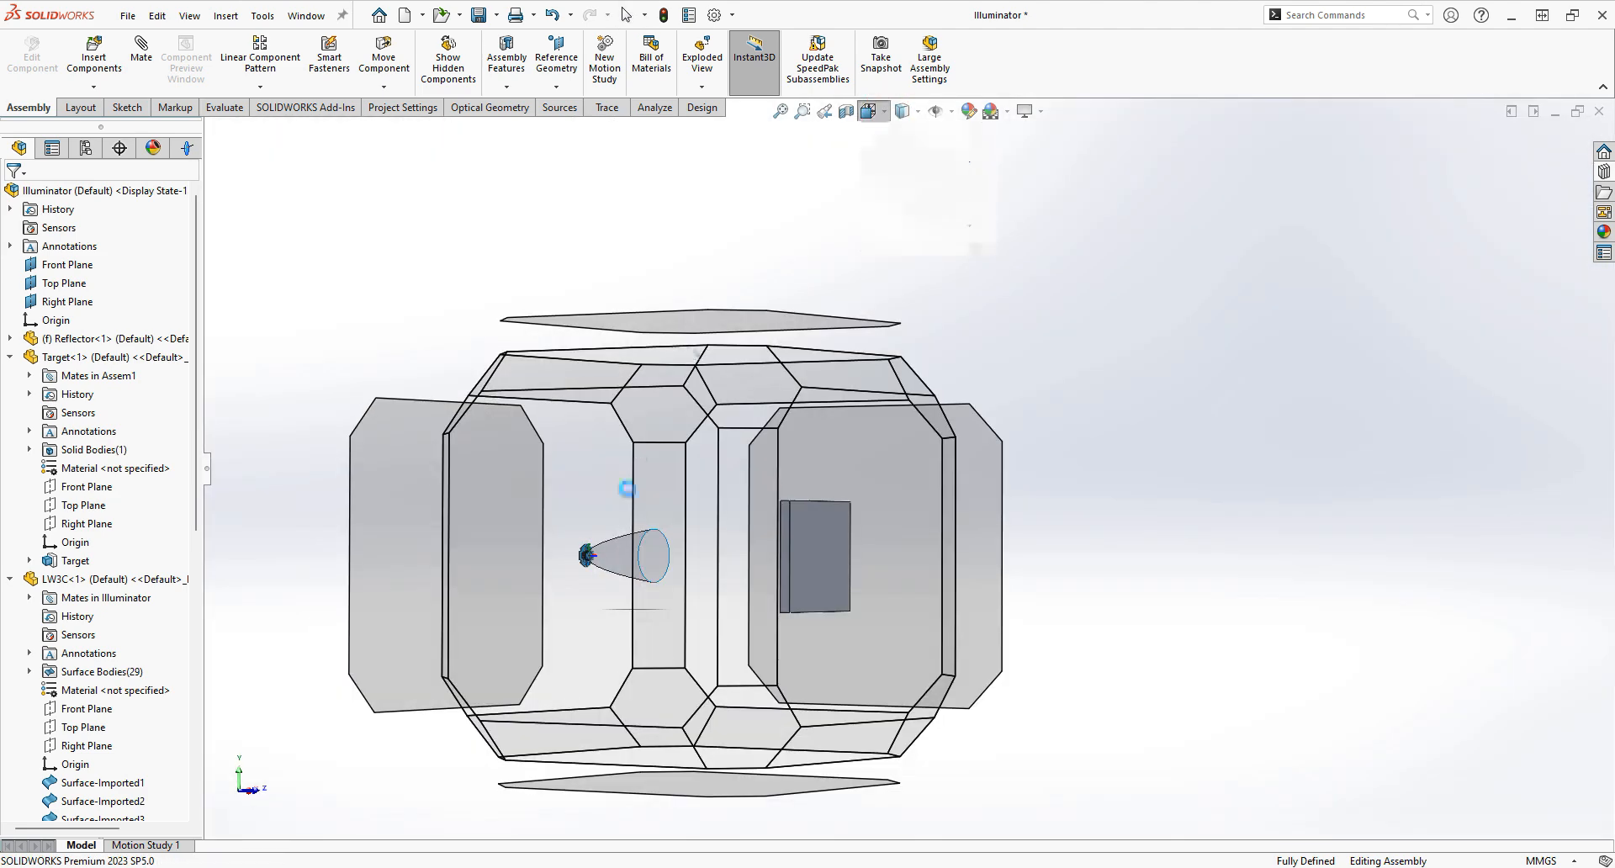
left_click(555, 497)
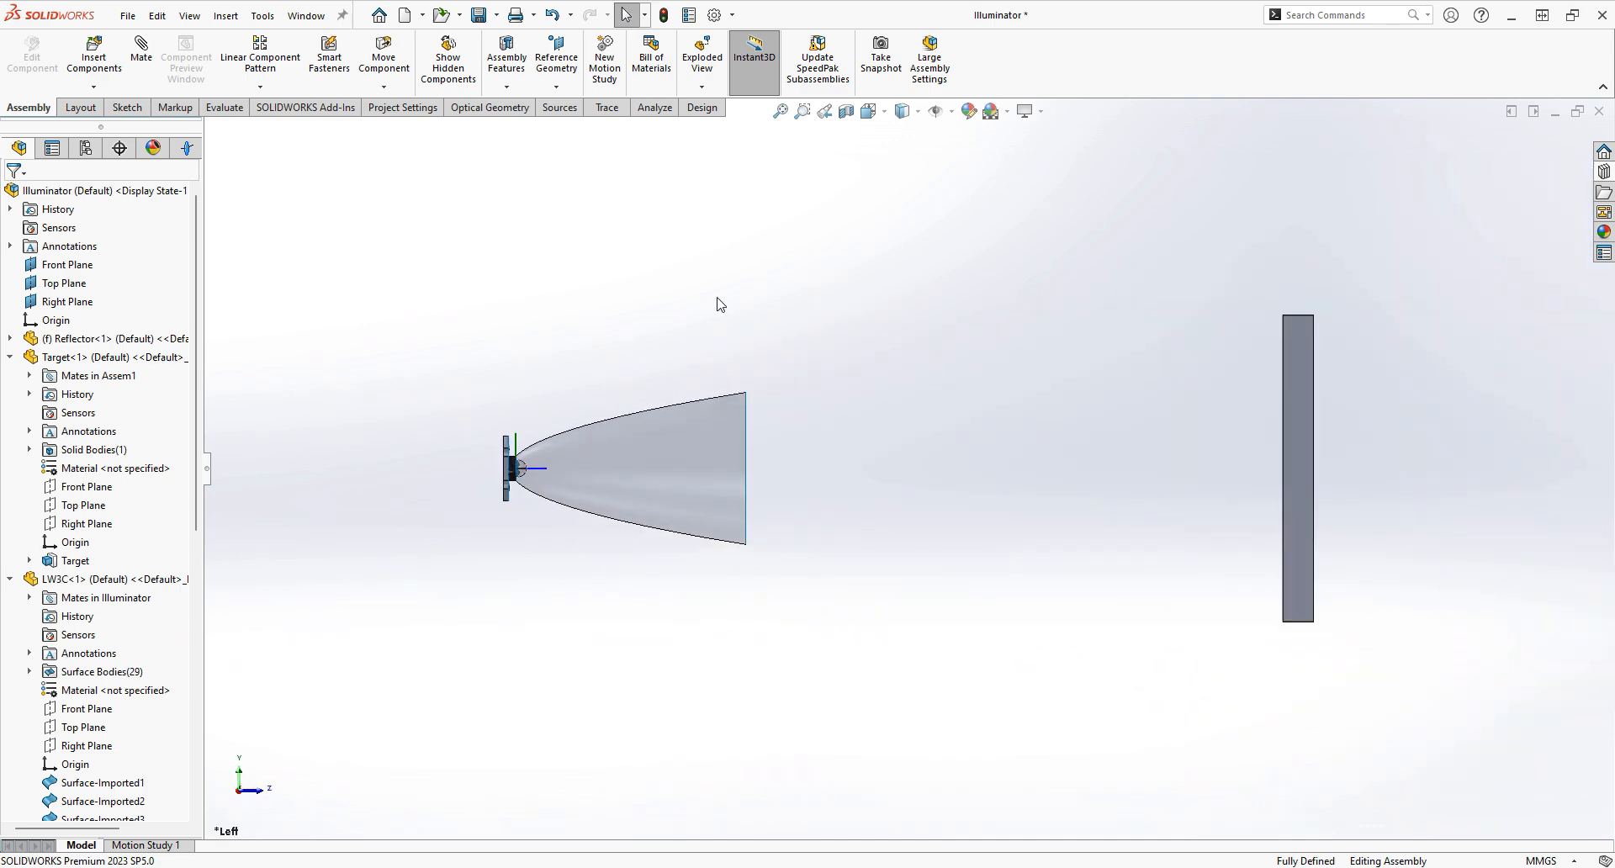
Save the Illuminator assembly together with the modified LW3C part
left_click(478, 15)
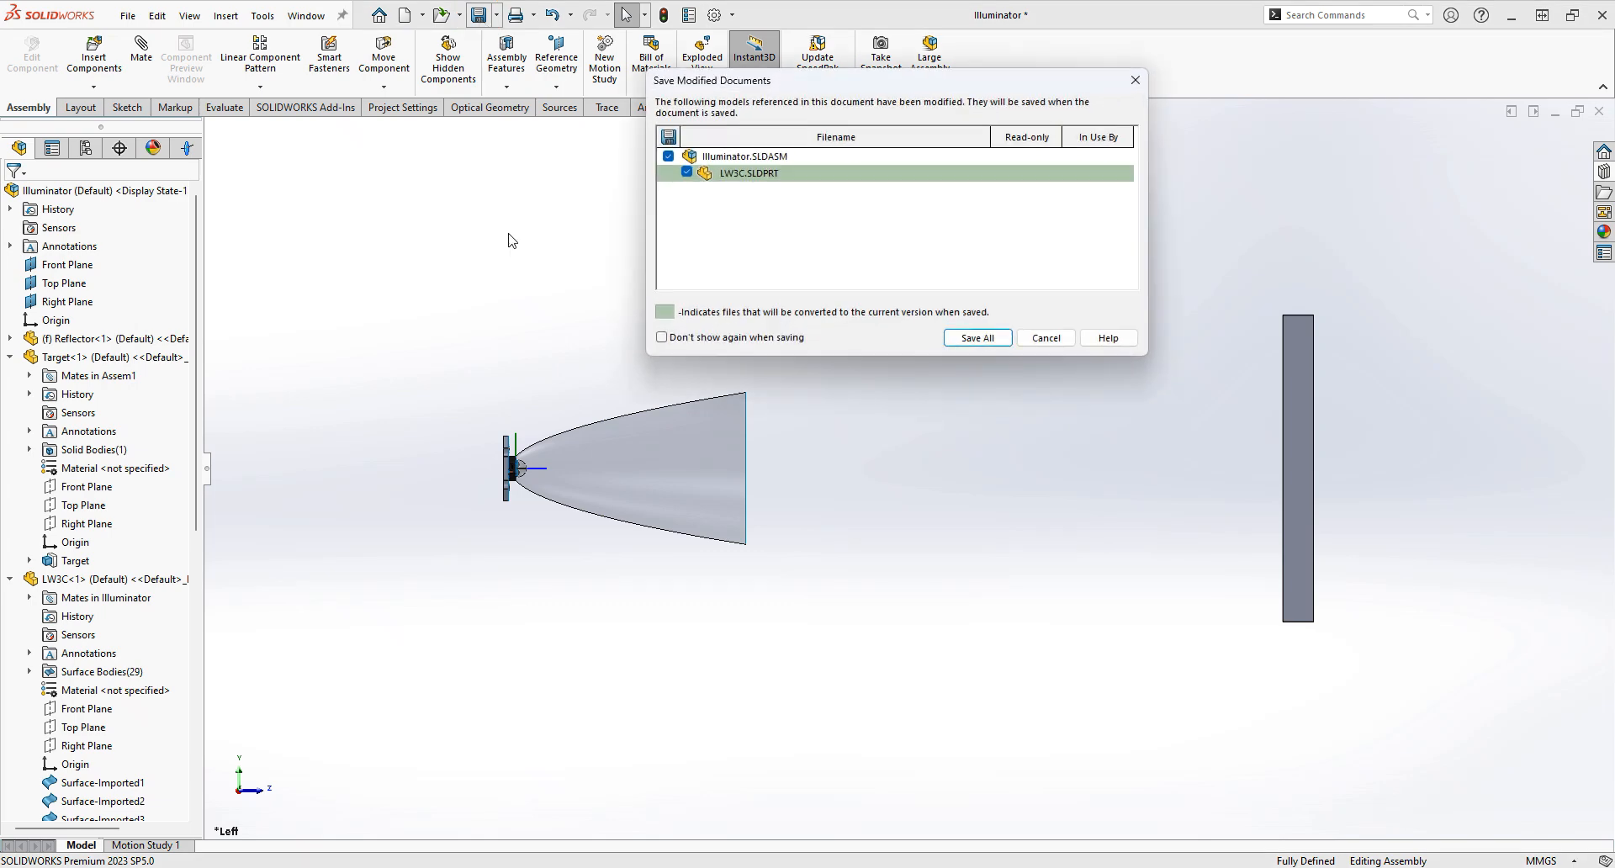
left_click(977, 338)
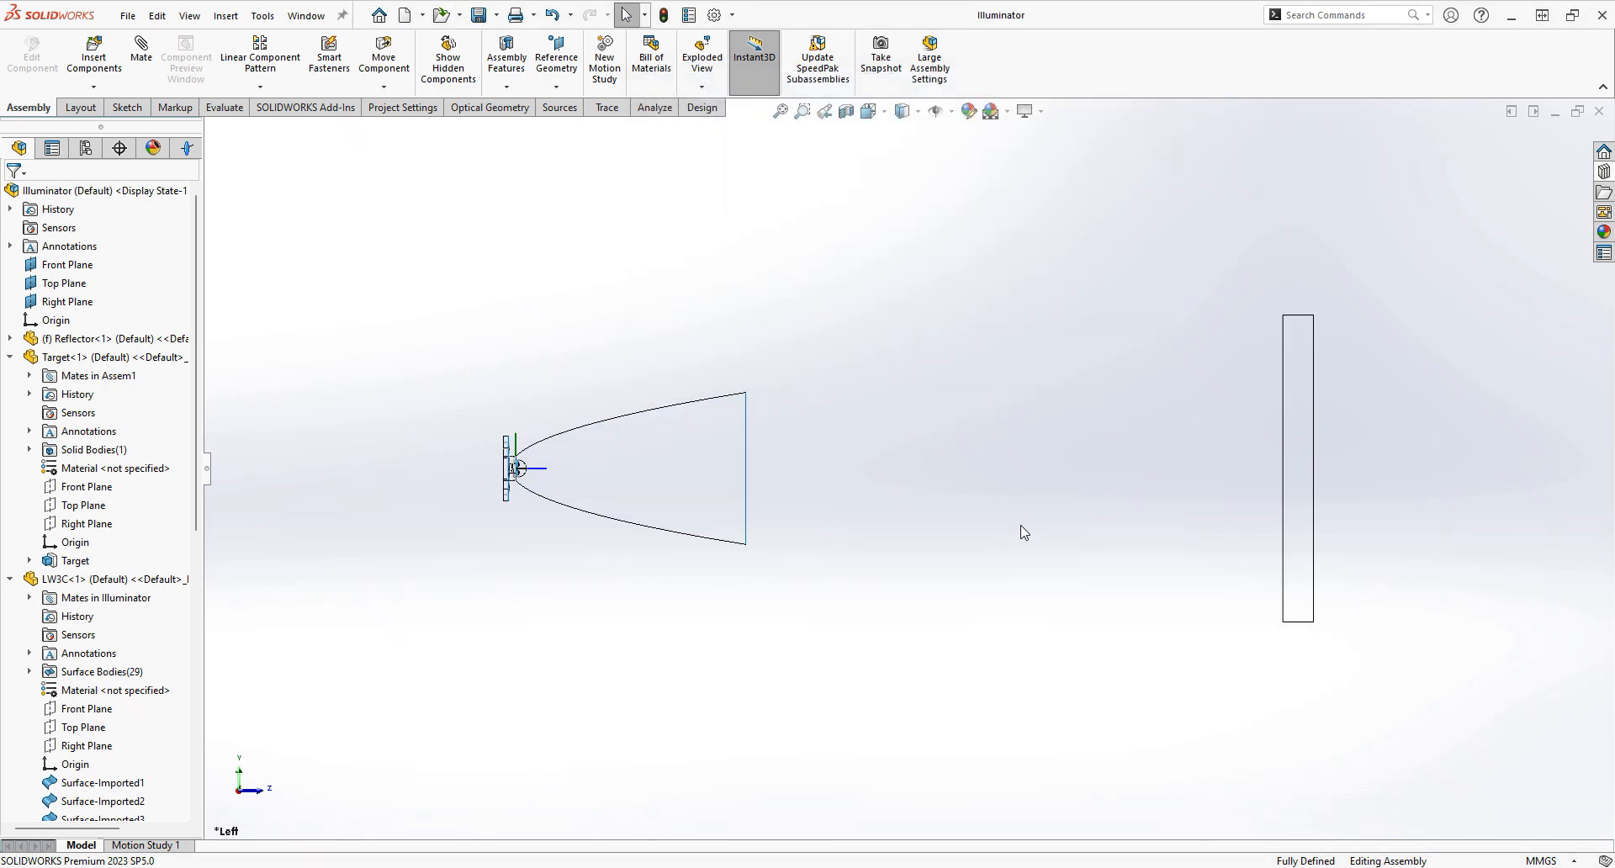
left_click(867, 670)
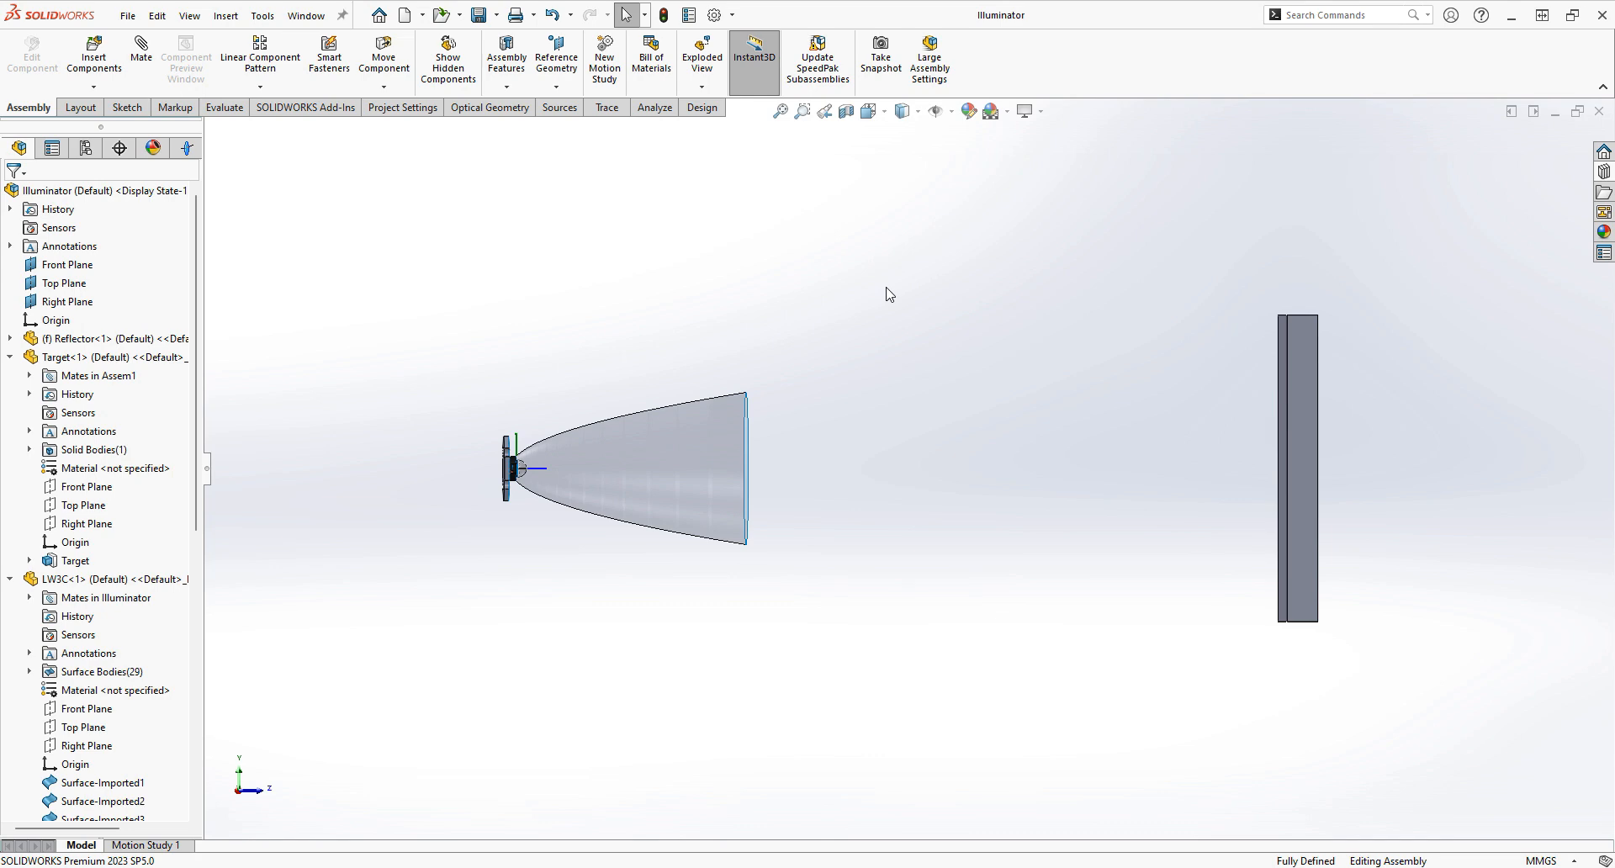
Consult Step 3 of the APEX Test Drive guide, and set the project's Ray Trace Display to show every nth ray with n at 1000
key("alt+Tab")
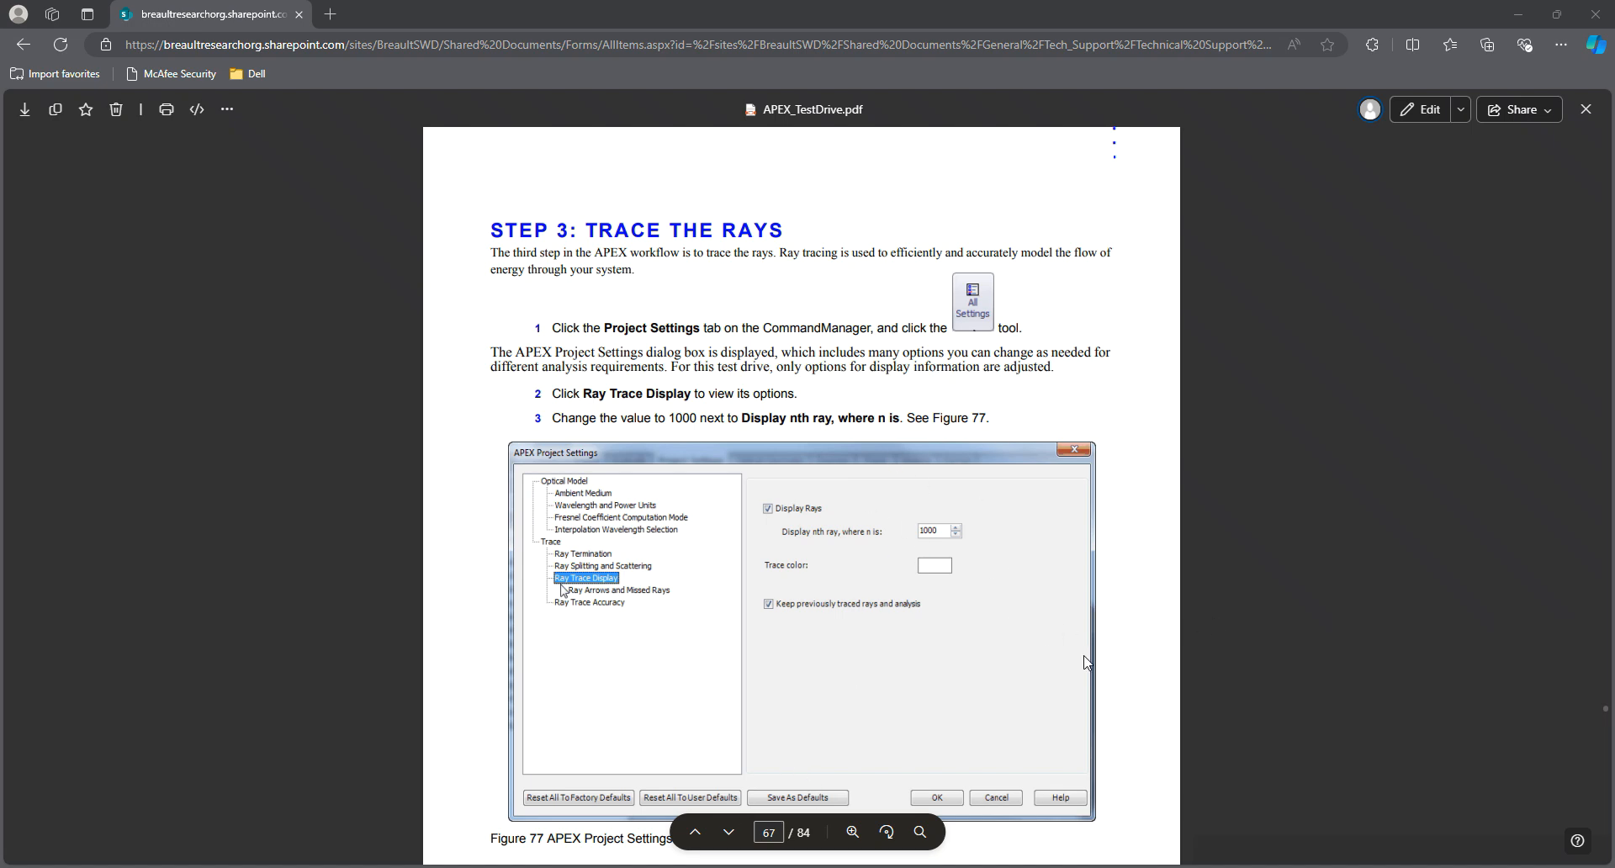
key("alt+Tab")
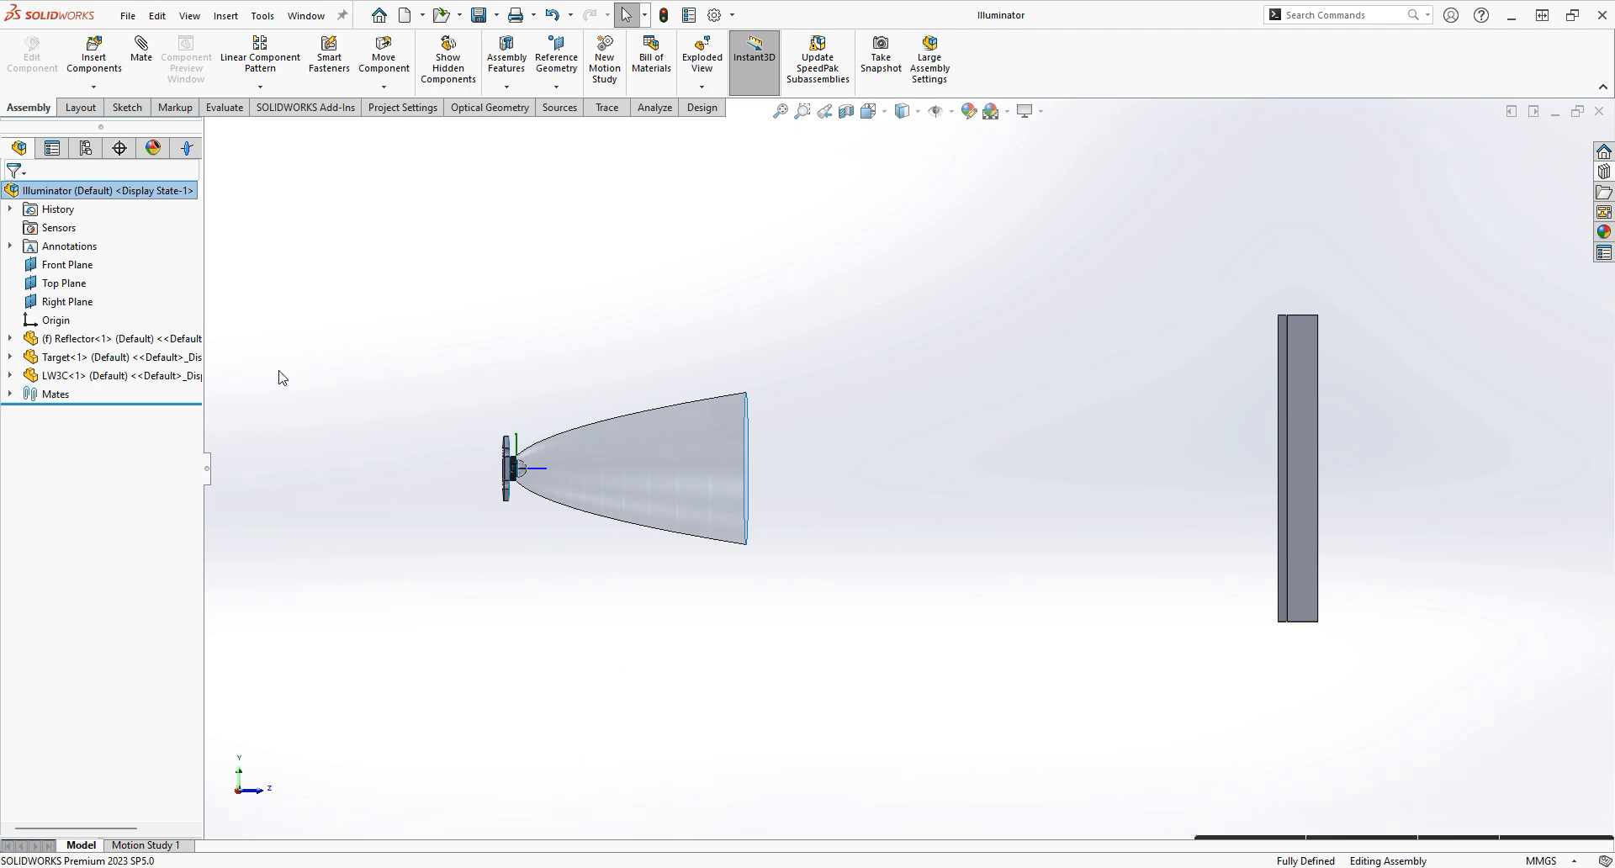
left_click(401, 110)
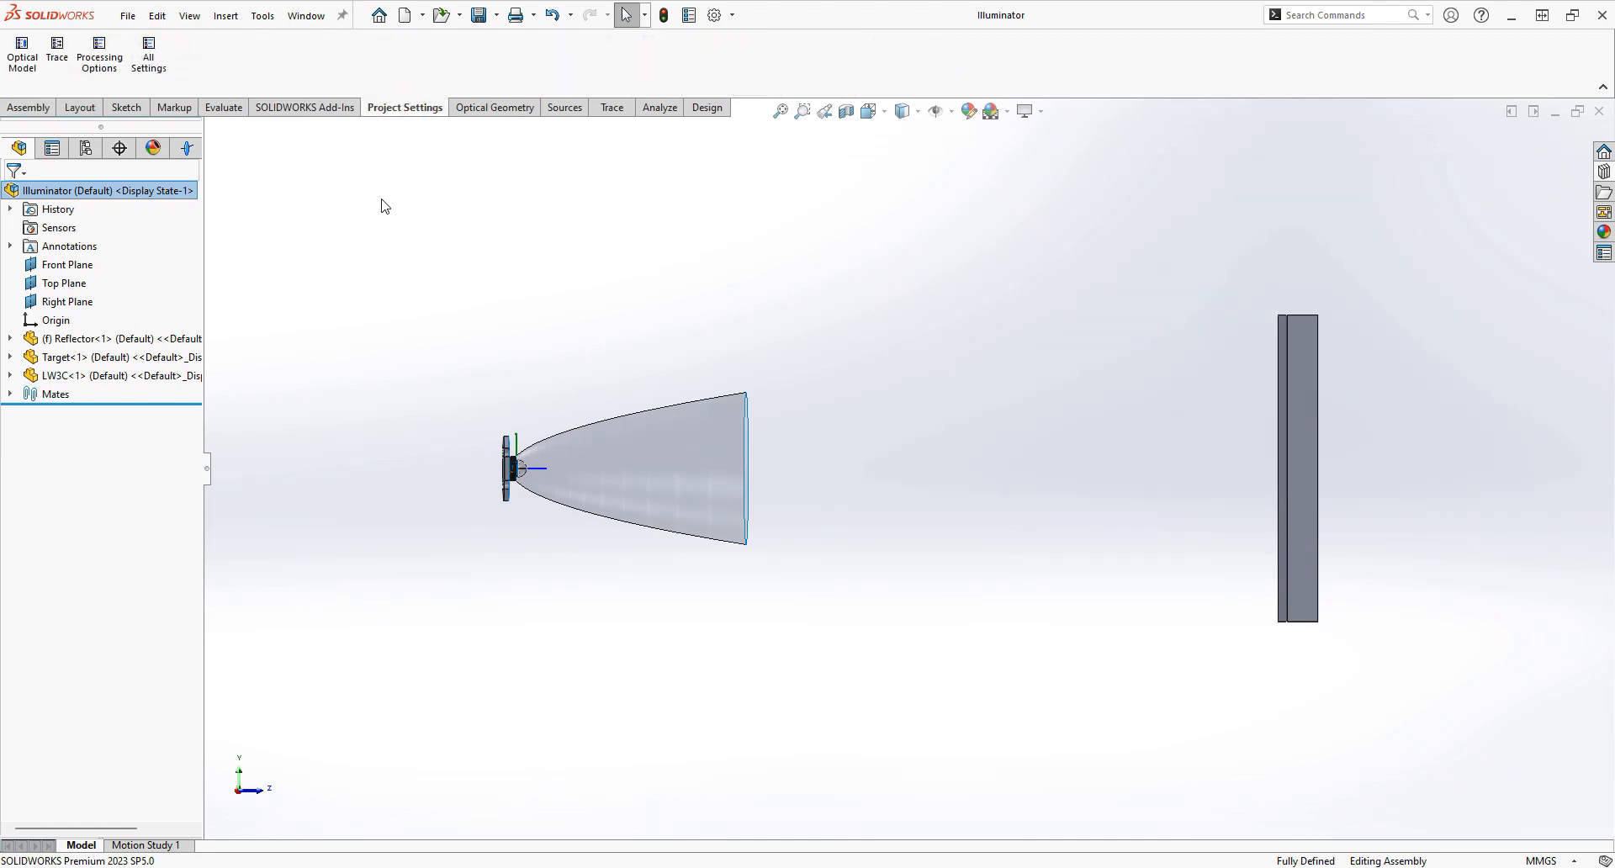
left_click(157, 70)
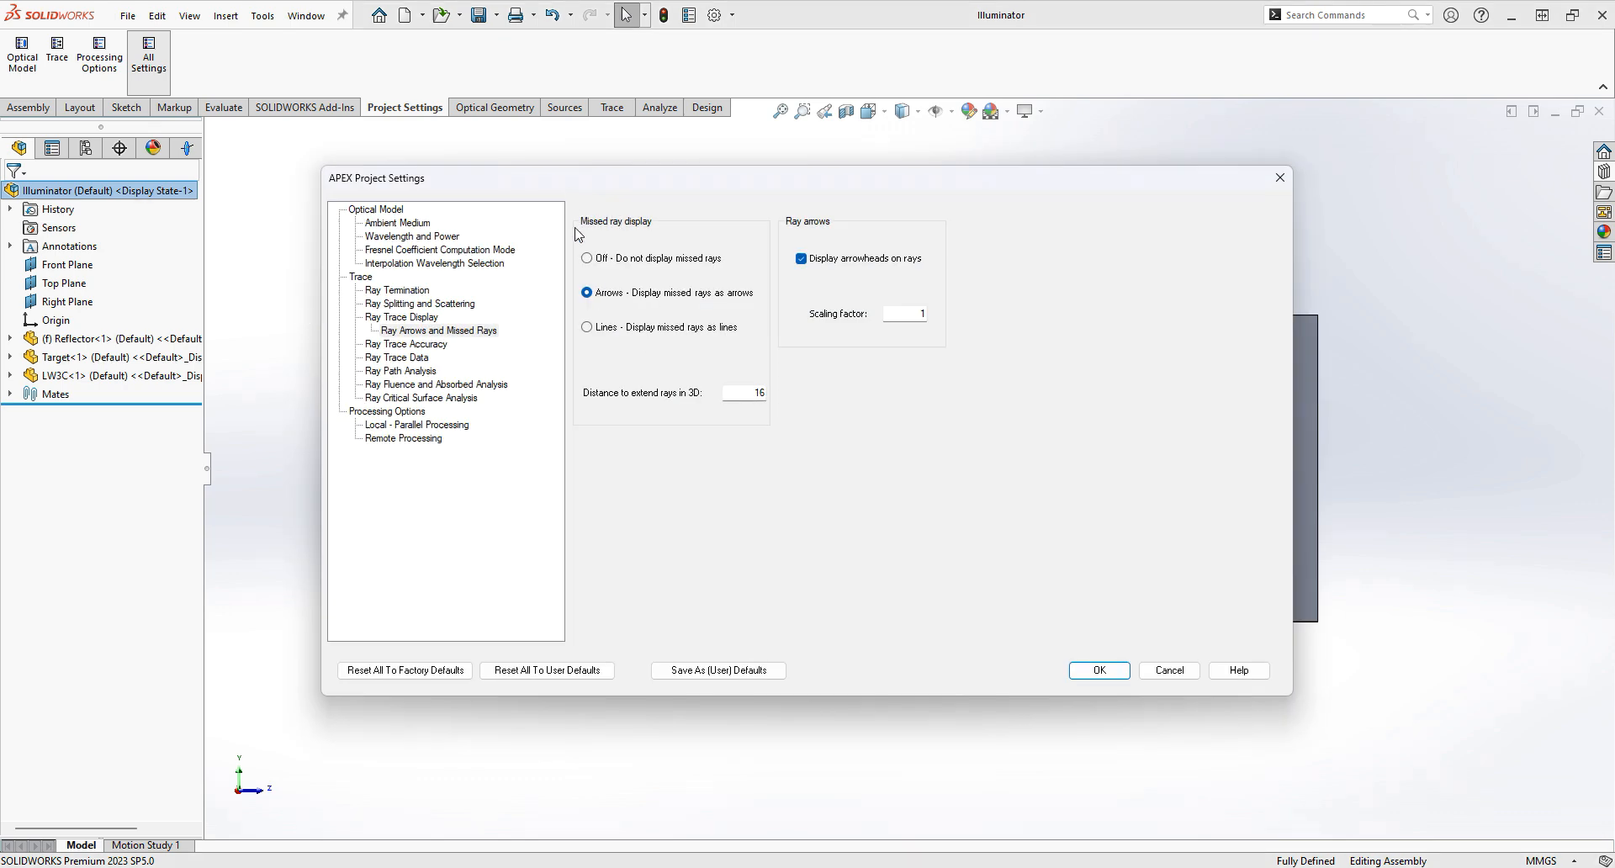
left_click(411, 318)
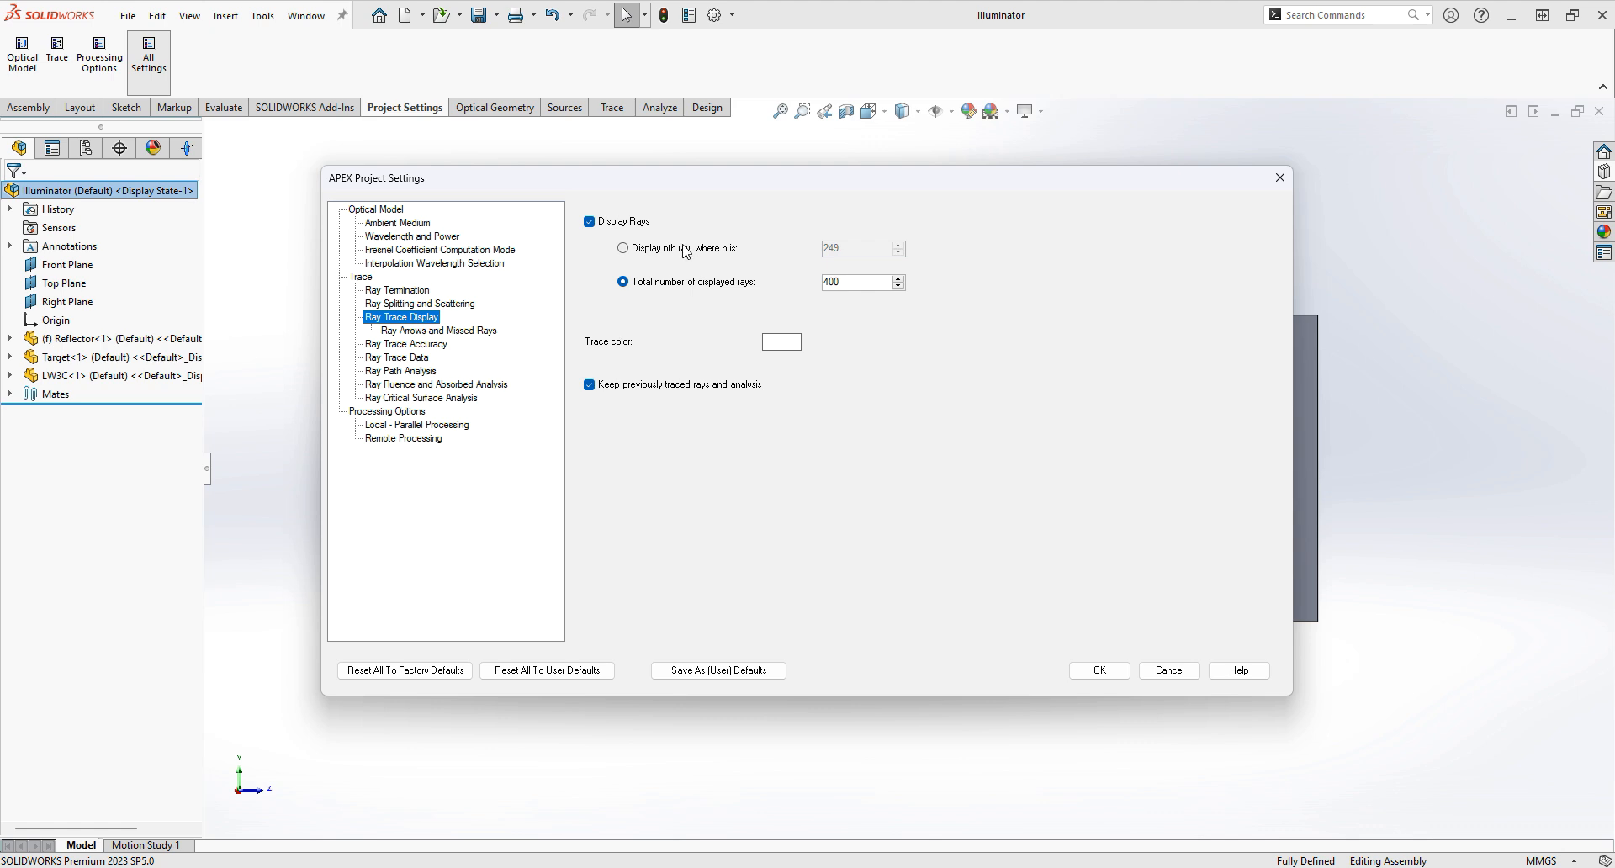
left_click(651, 251)
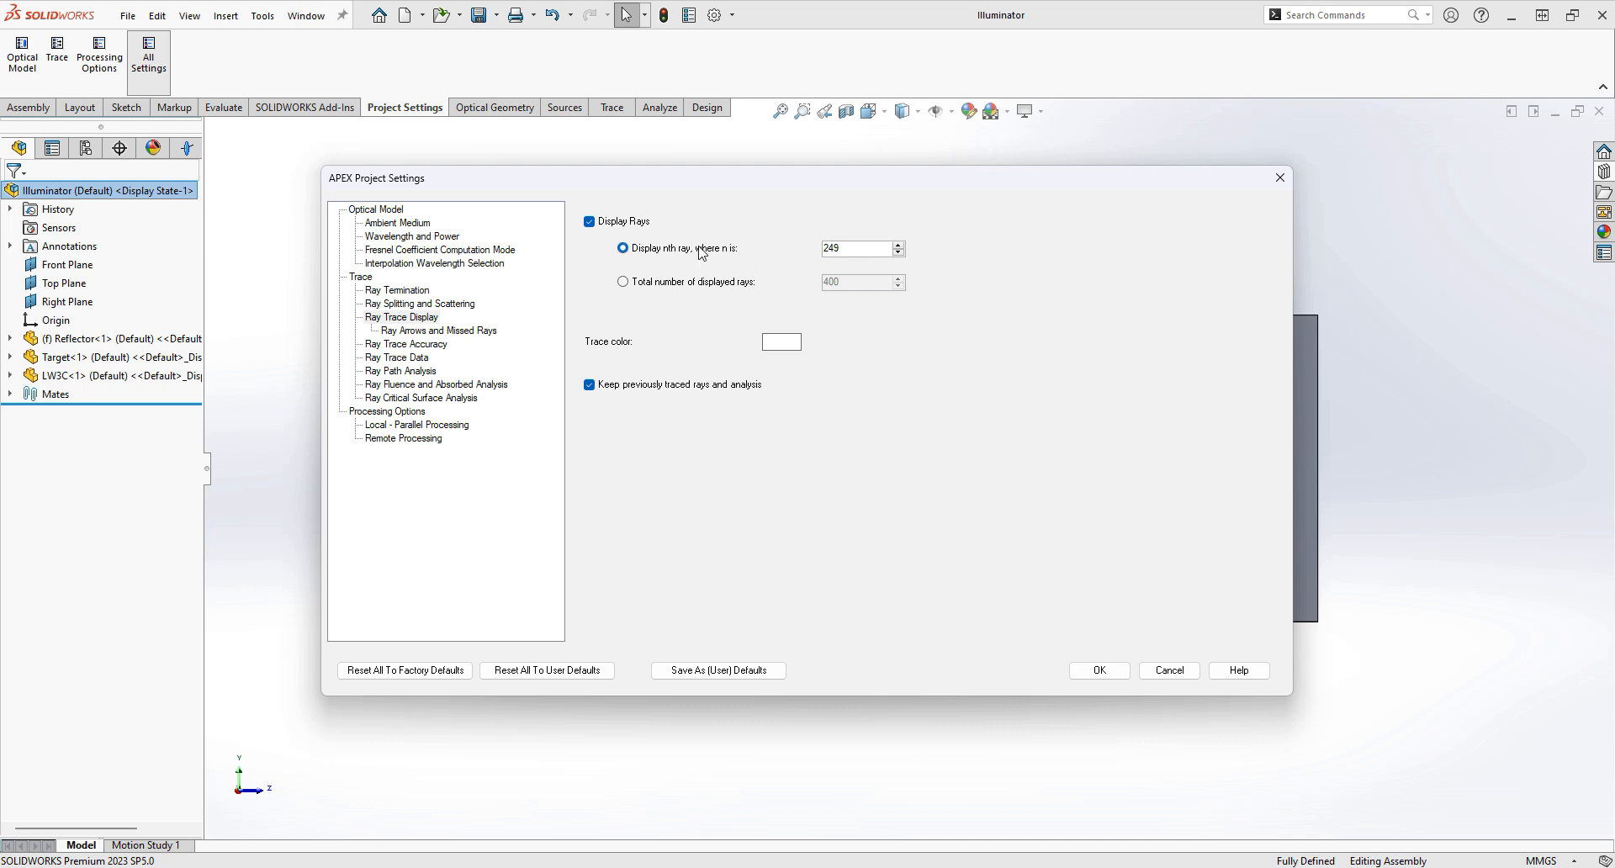
key("Tab")
type("1000")
Set the distance to extend missed rays in 3D to 250 and apply the project settings
left_click(434, 332)
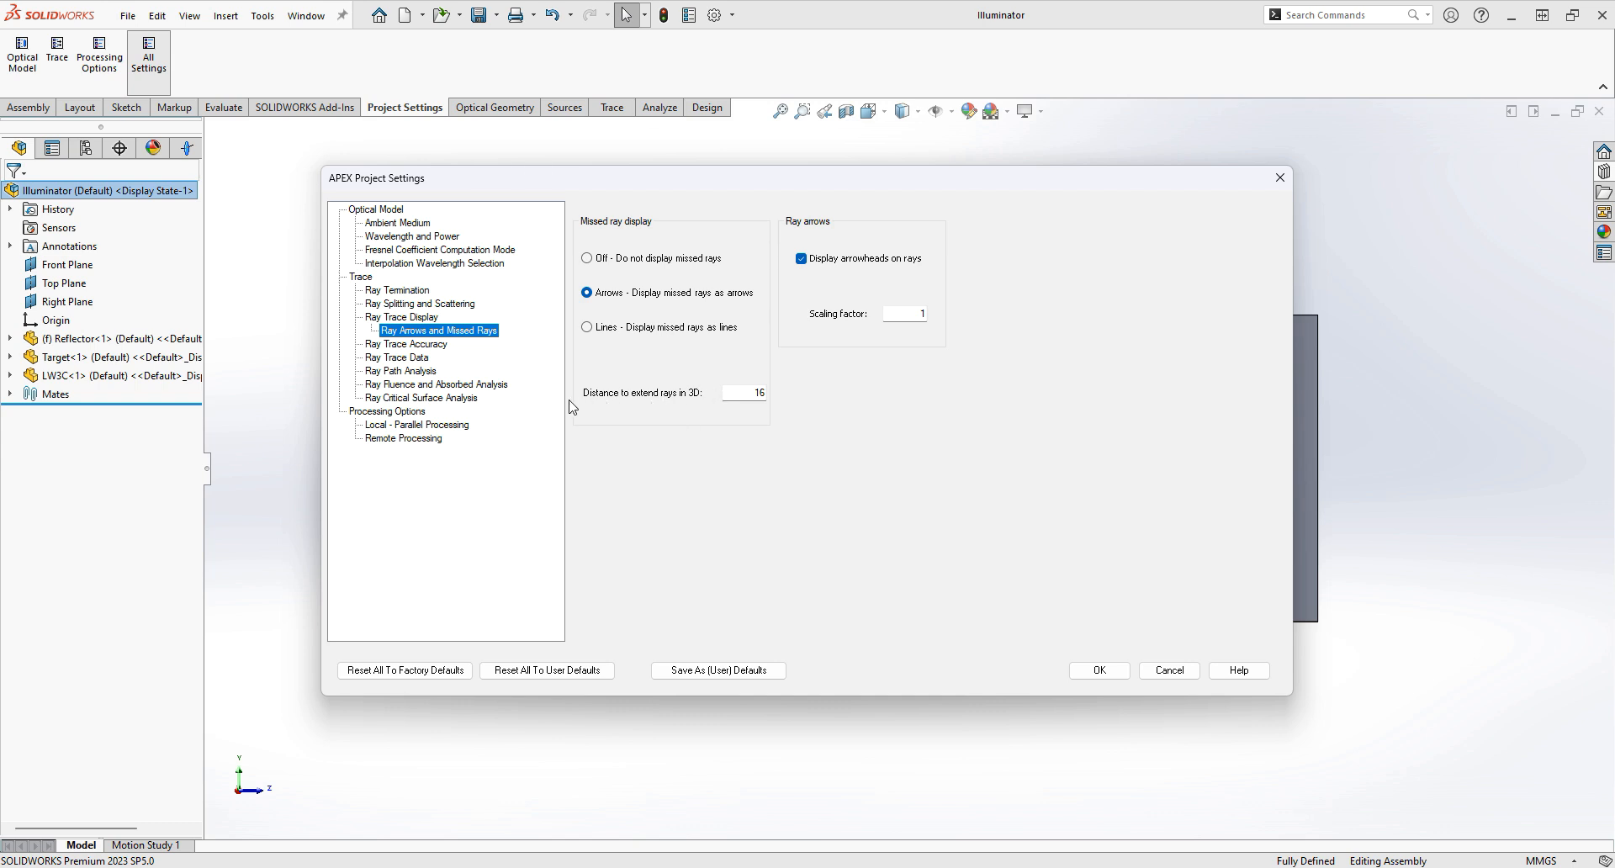
double_click(753, 393)
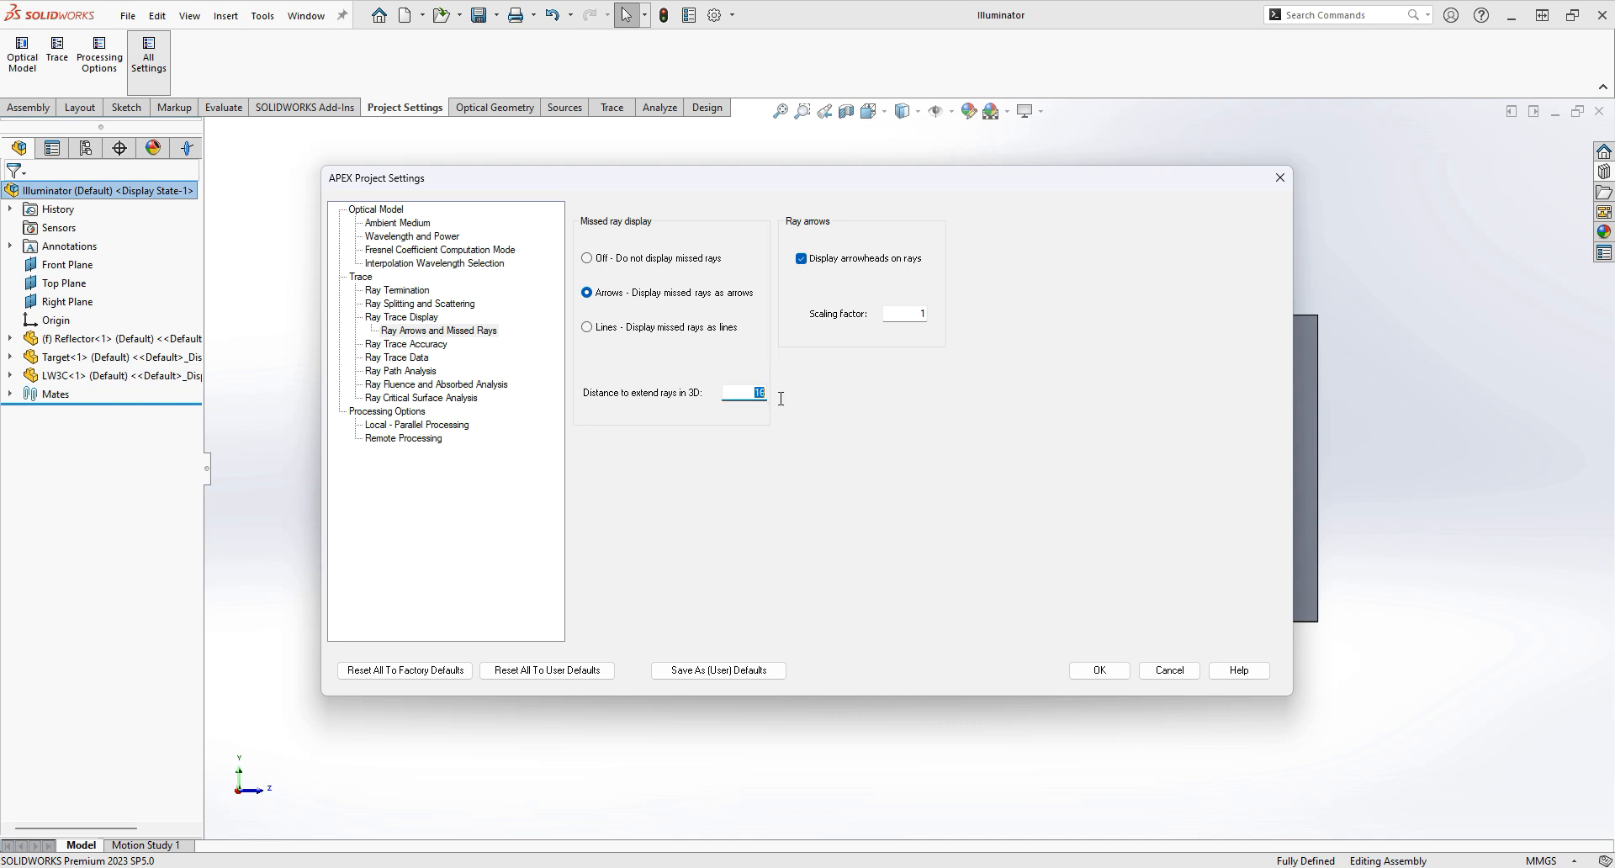
type("250")
left_click(1106, 671)
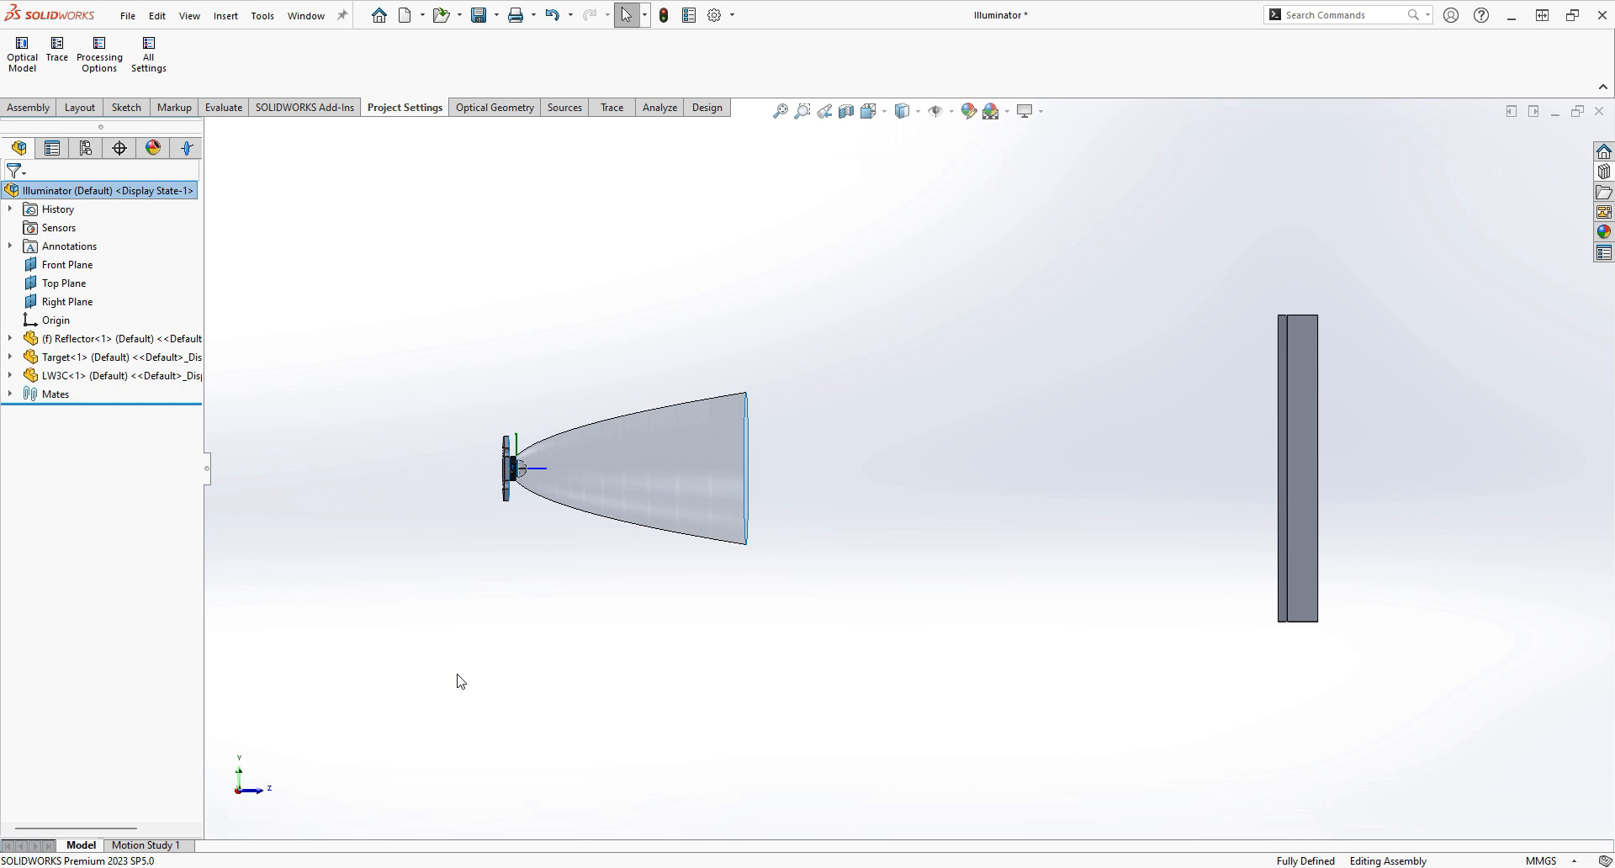
Trace the rays from the LW3C source through the reflector to the target
left_click(615, 109)
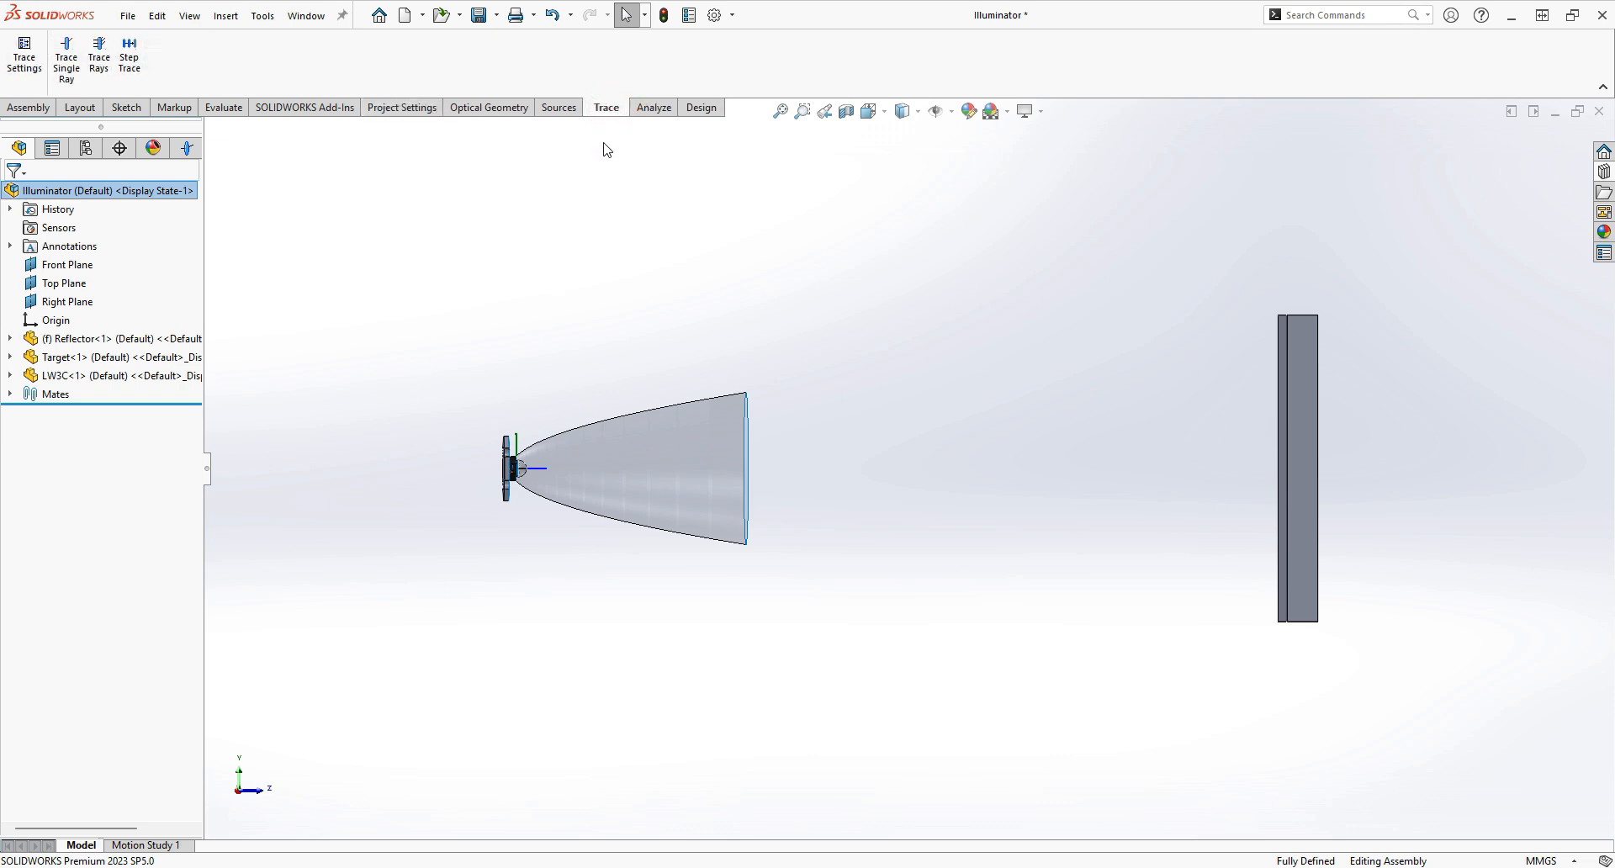
left_click(99, 60)
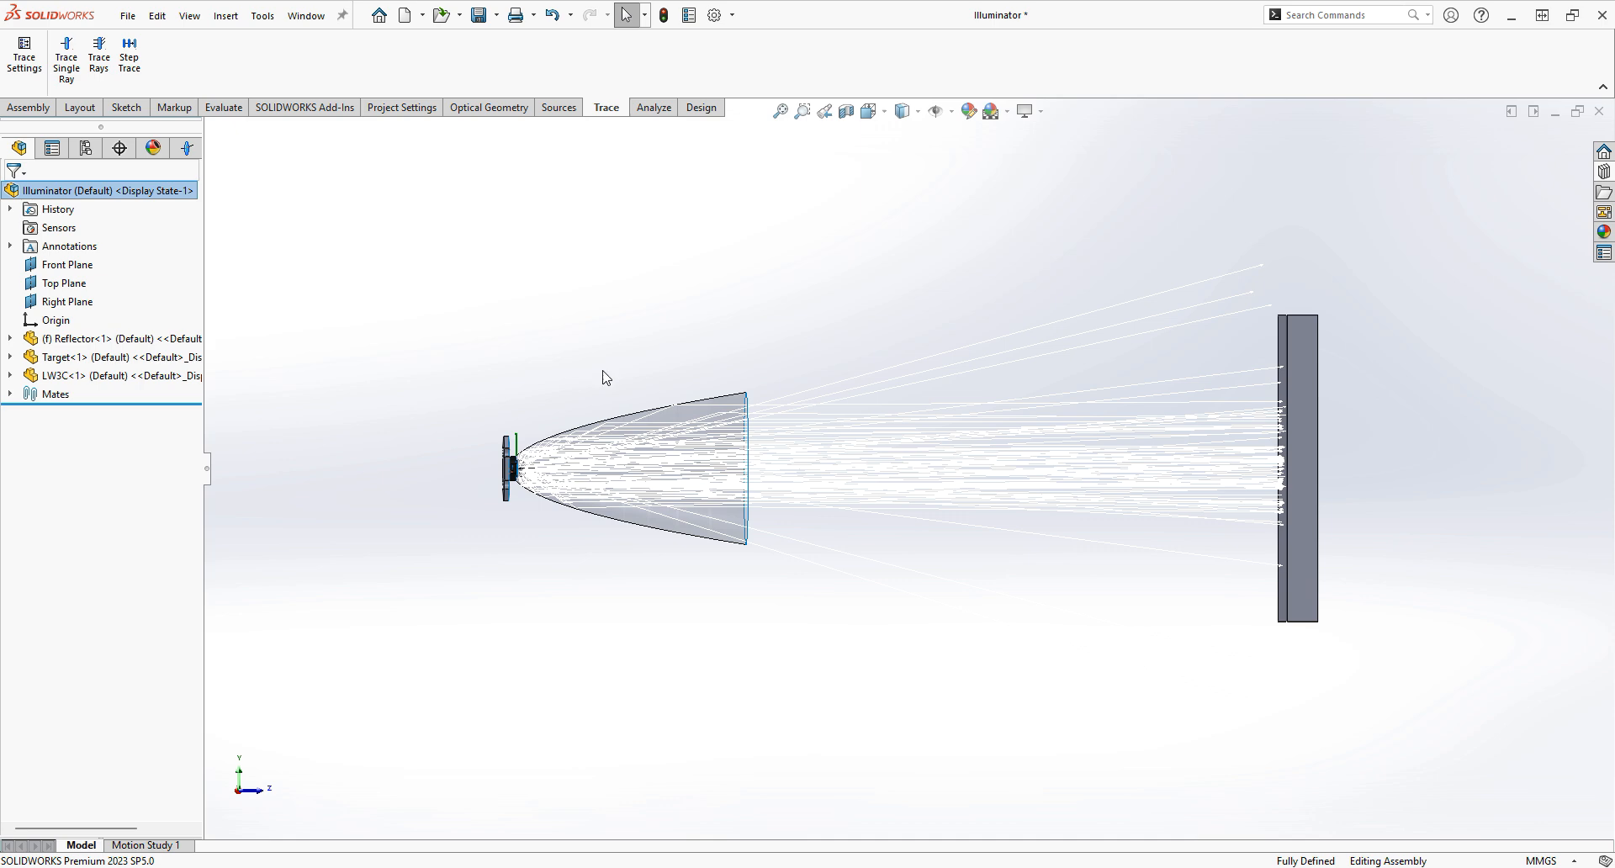
mouse_move(853, 629)
middle_mouse_down()
mouse_move(761, 637)
mouse_move(896, 632)
mouse_move(854, 652)
middle_mouse_up()
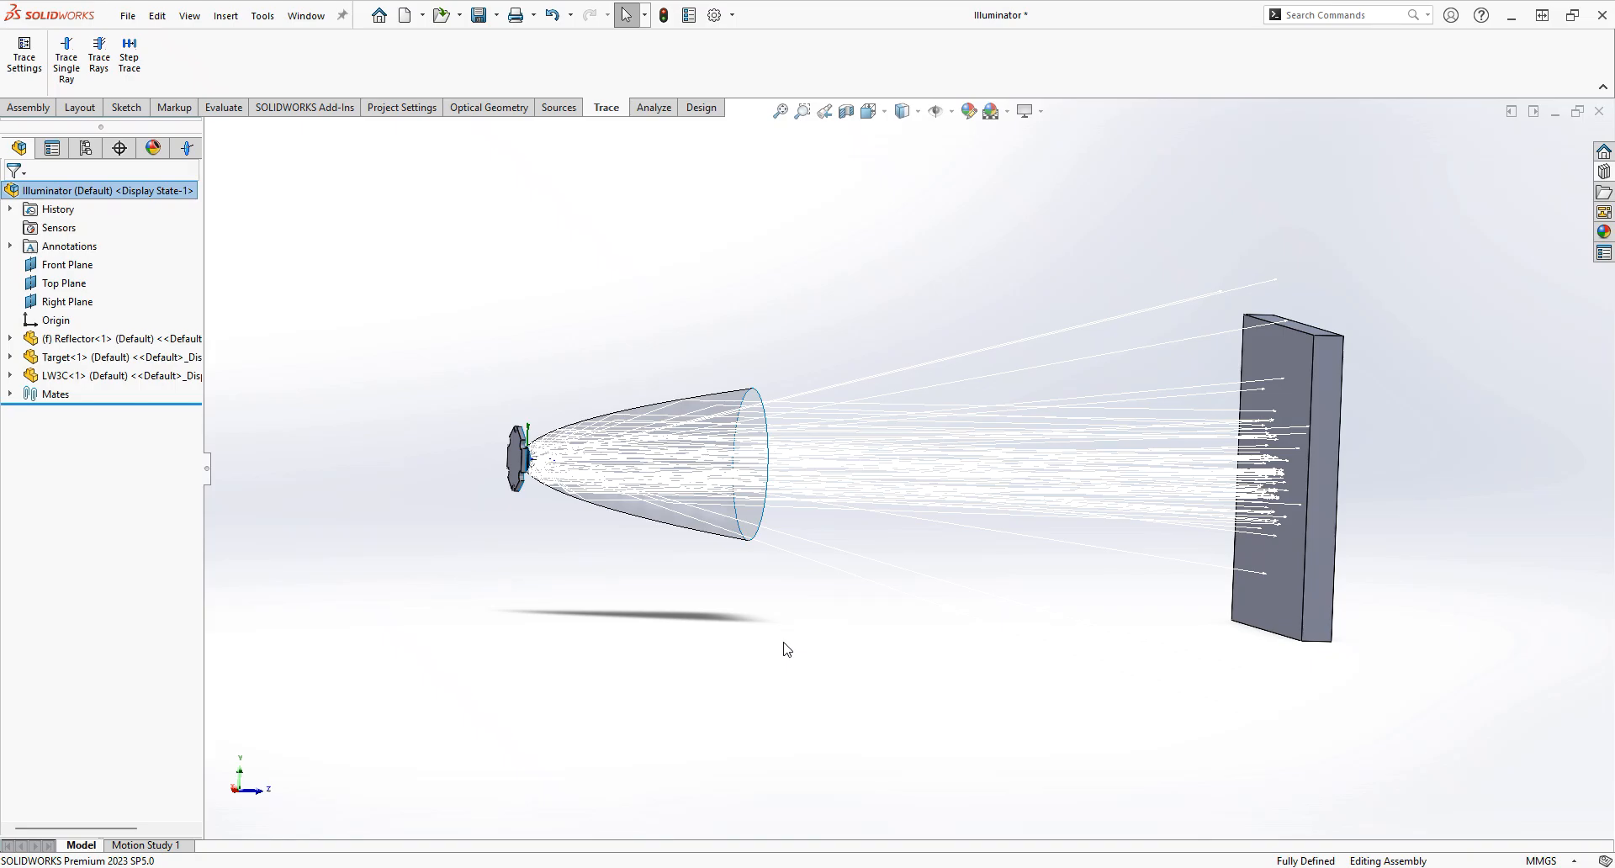
key("alt+Tab")
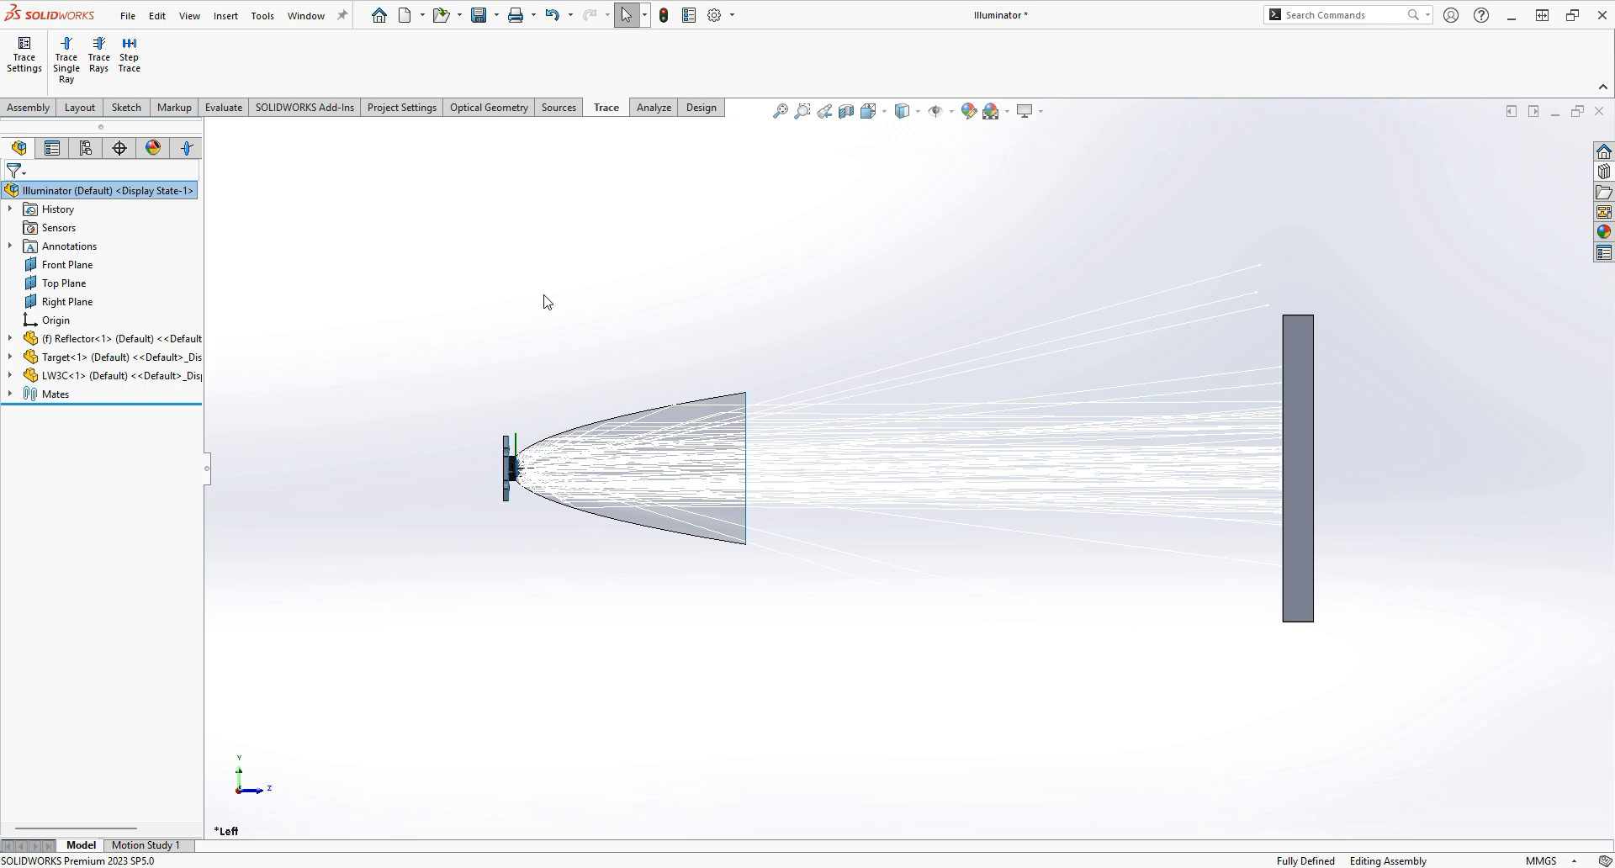
Run an Irradiance analysis on the target face facing the reflector, with 3D spots, 2D spots position and irradiance plot enabled and a data resolution of 101
scroll(890, 296, "down", 2)
middle_click_drag(847, 299, 902, 307)
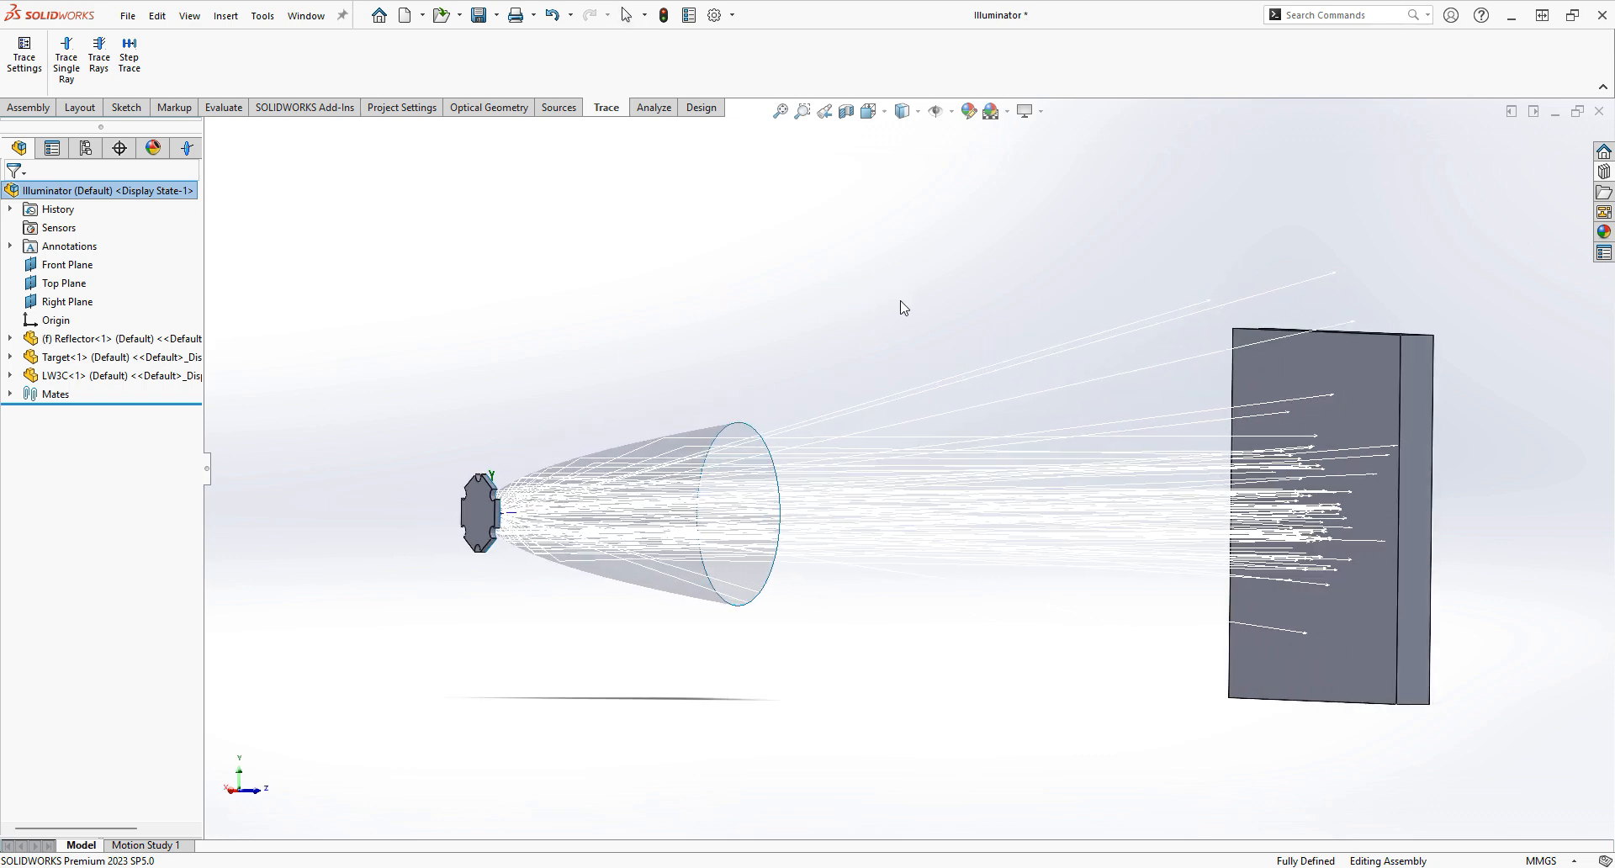
left_click(1354, 375)
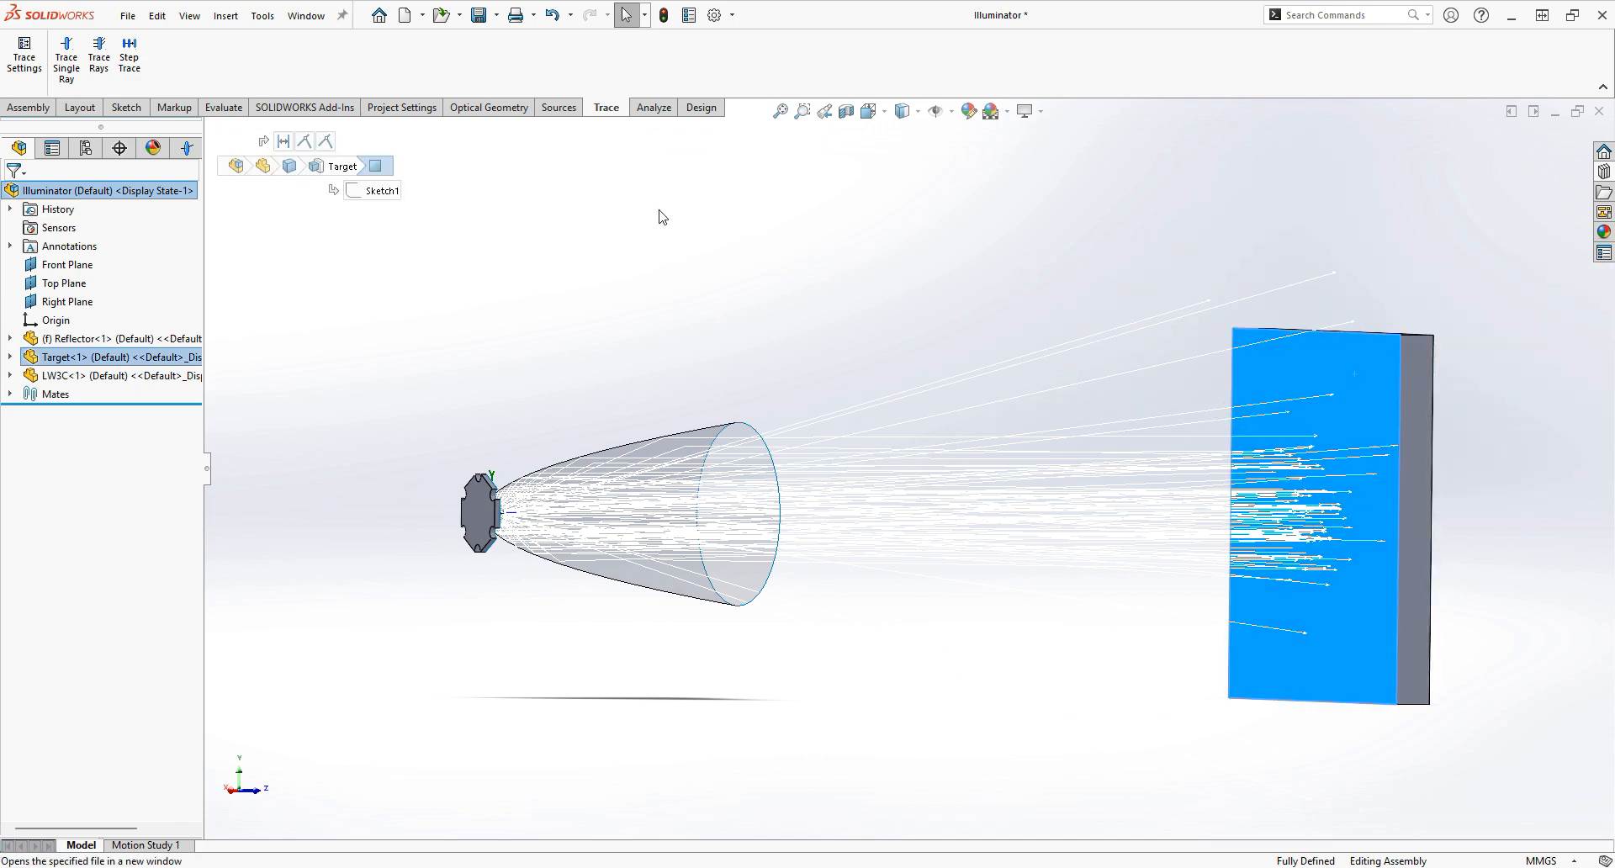
left_click(654, 109)
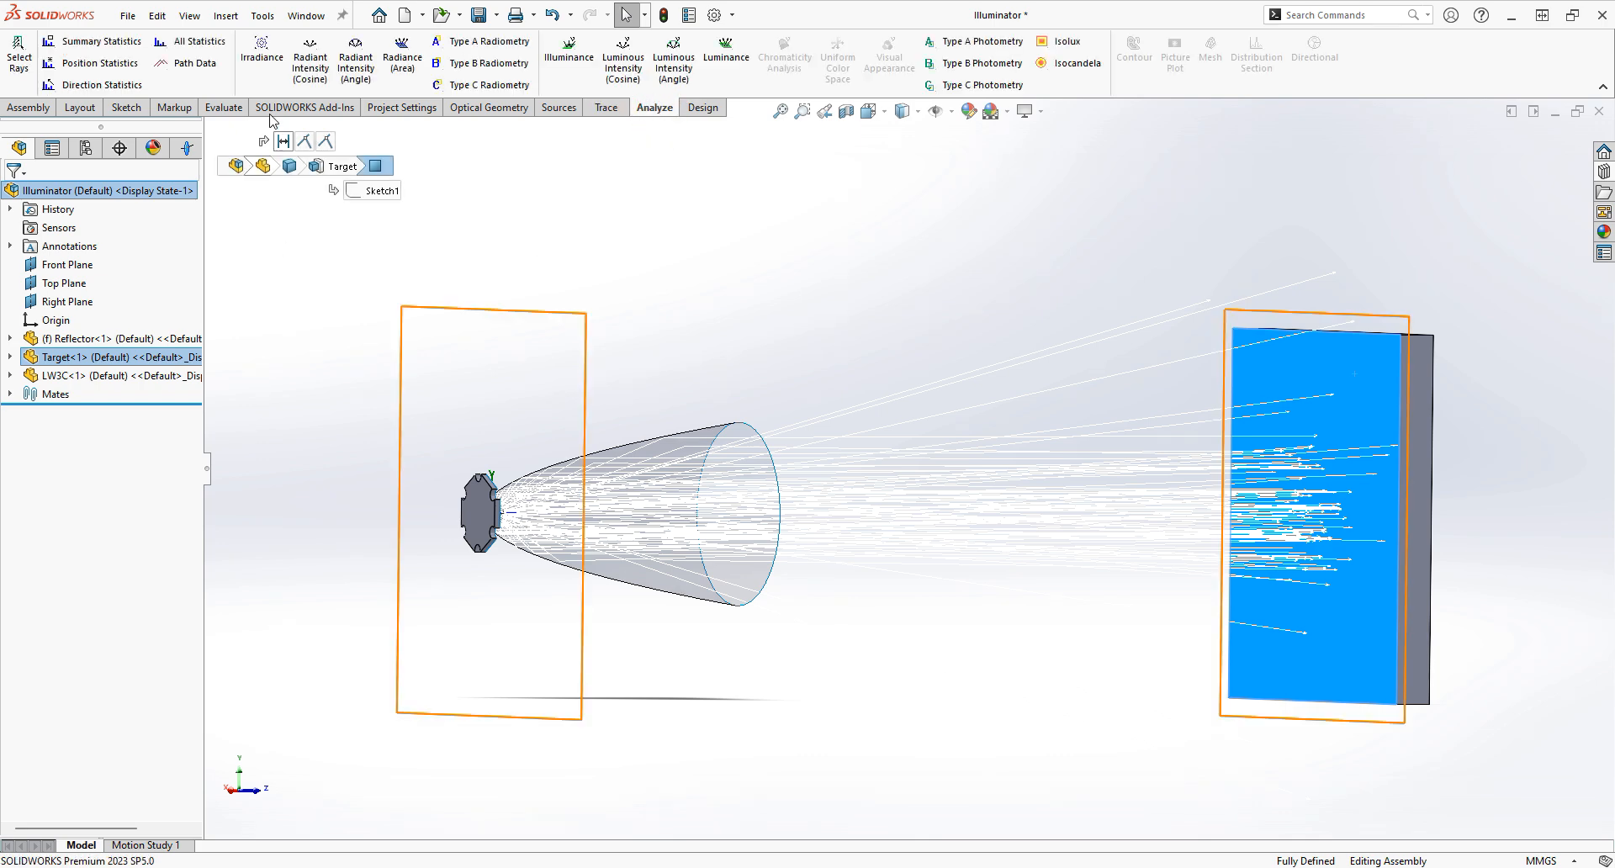
left_click(266, 74)
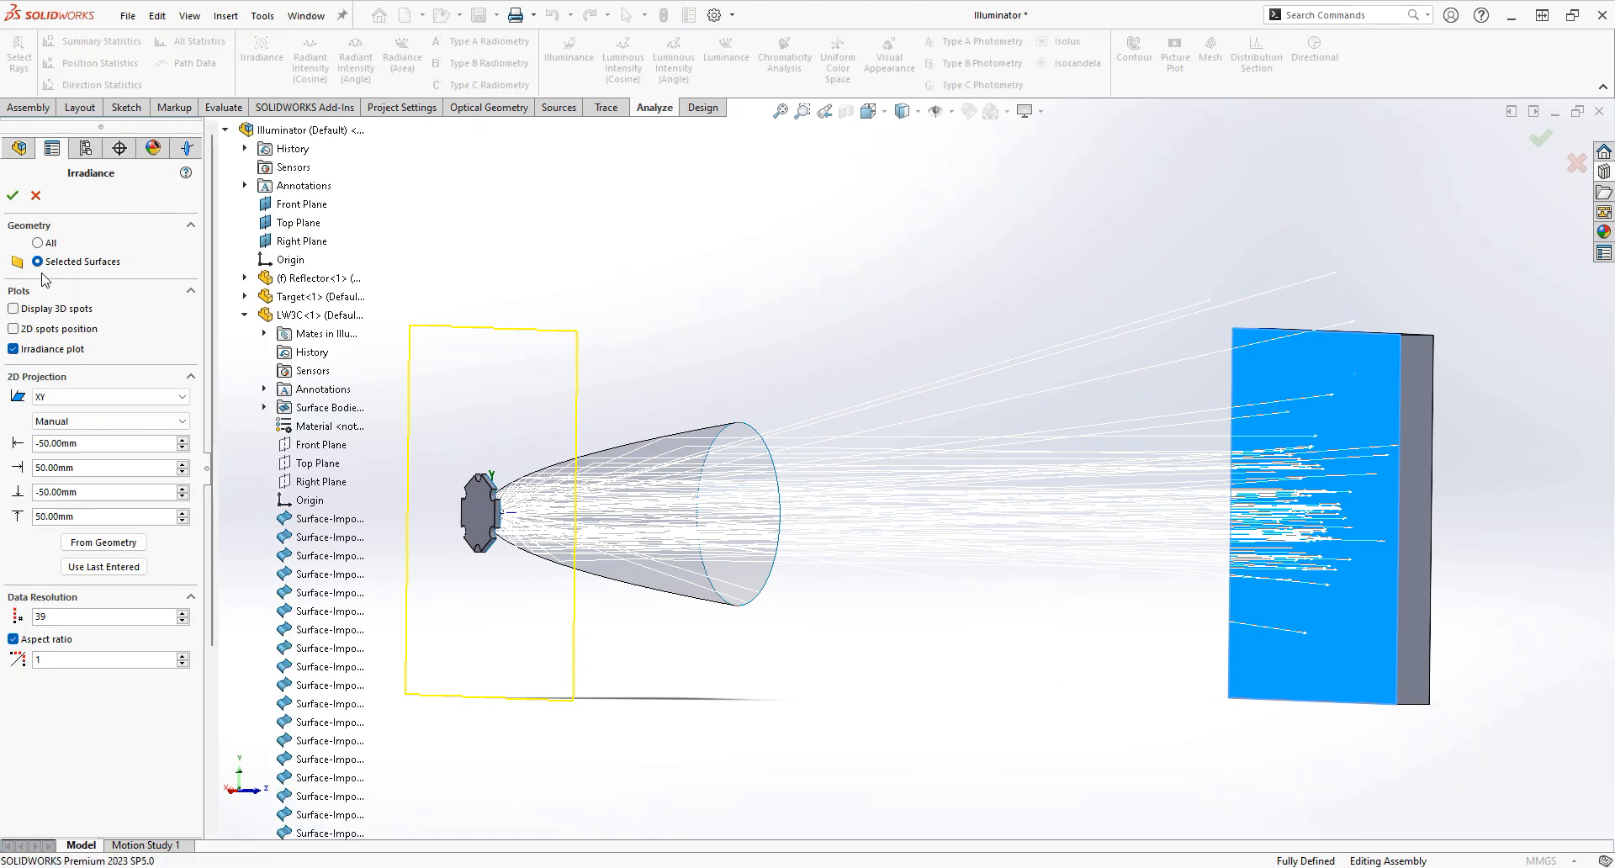
left_click(12, 309)
left_click(14, 329)
double_click(59, 616)
type("101")
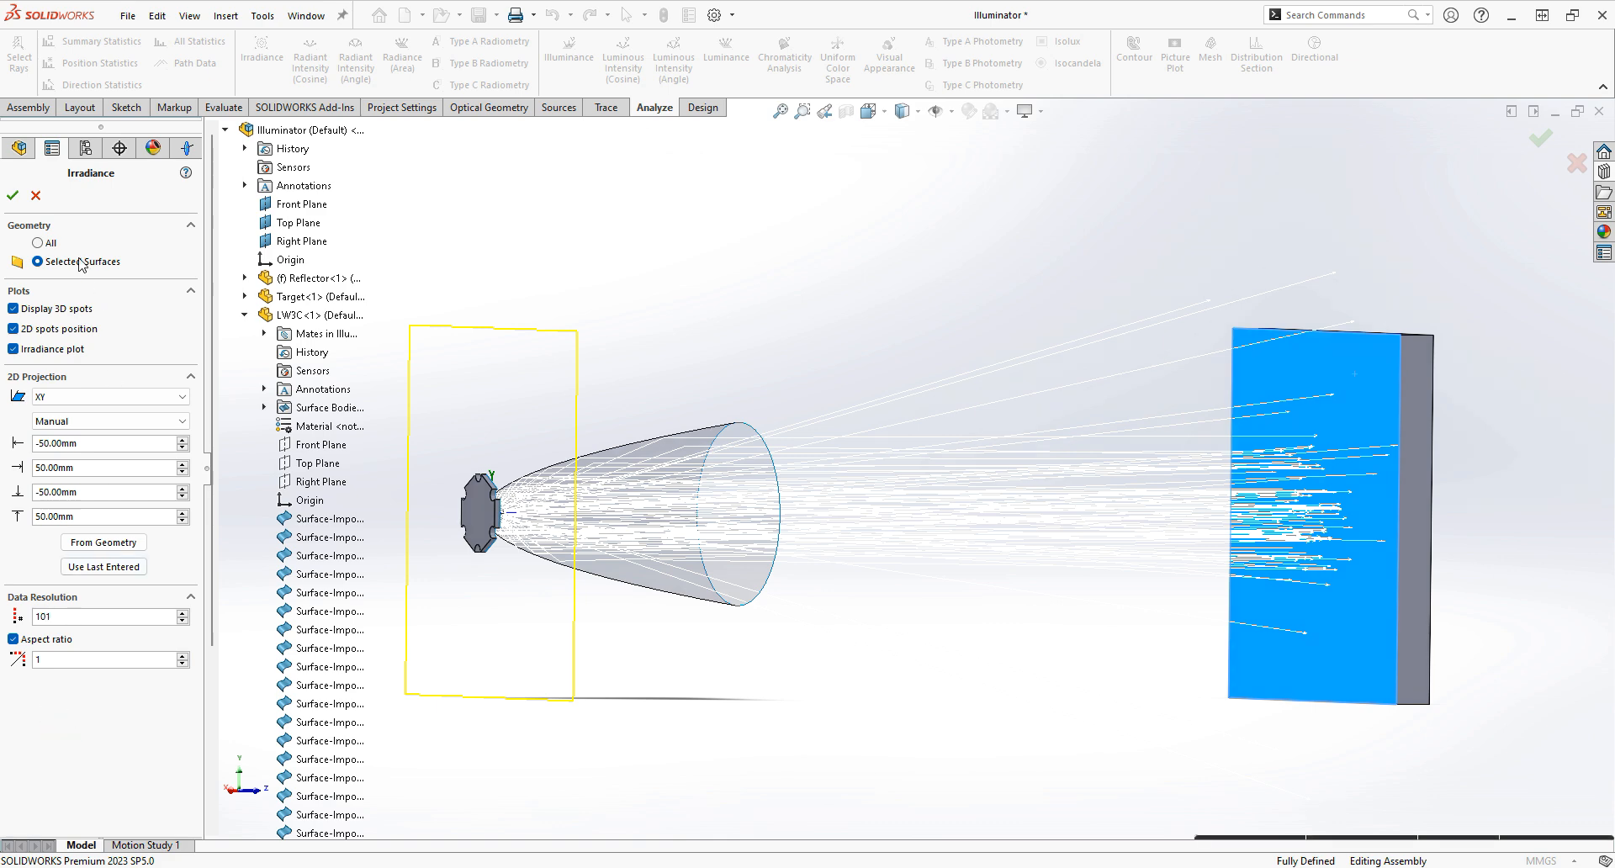
left_click(13, 198)
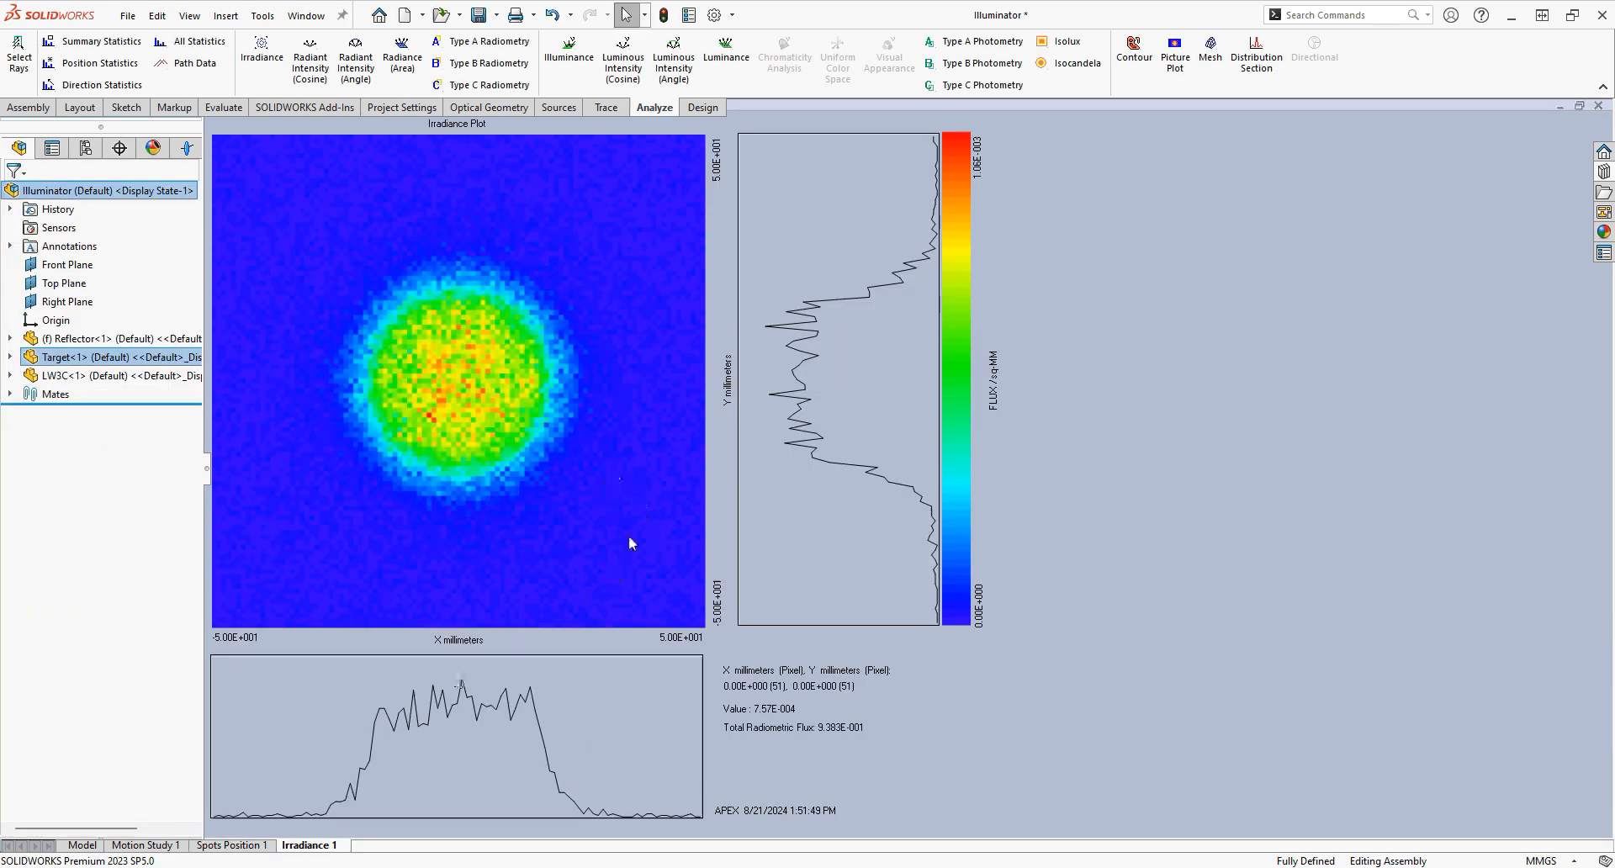
Examine the Spots Position plot and the 3D spots on the target face in the model
left_click(232, 845)
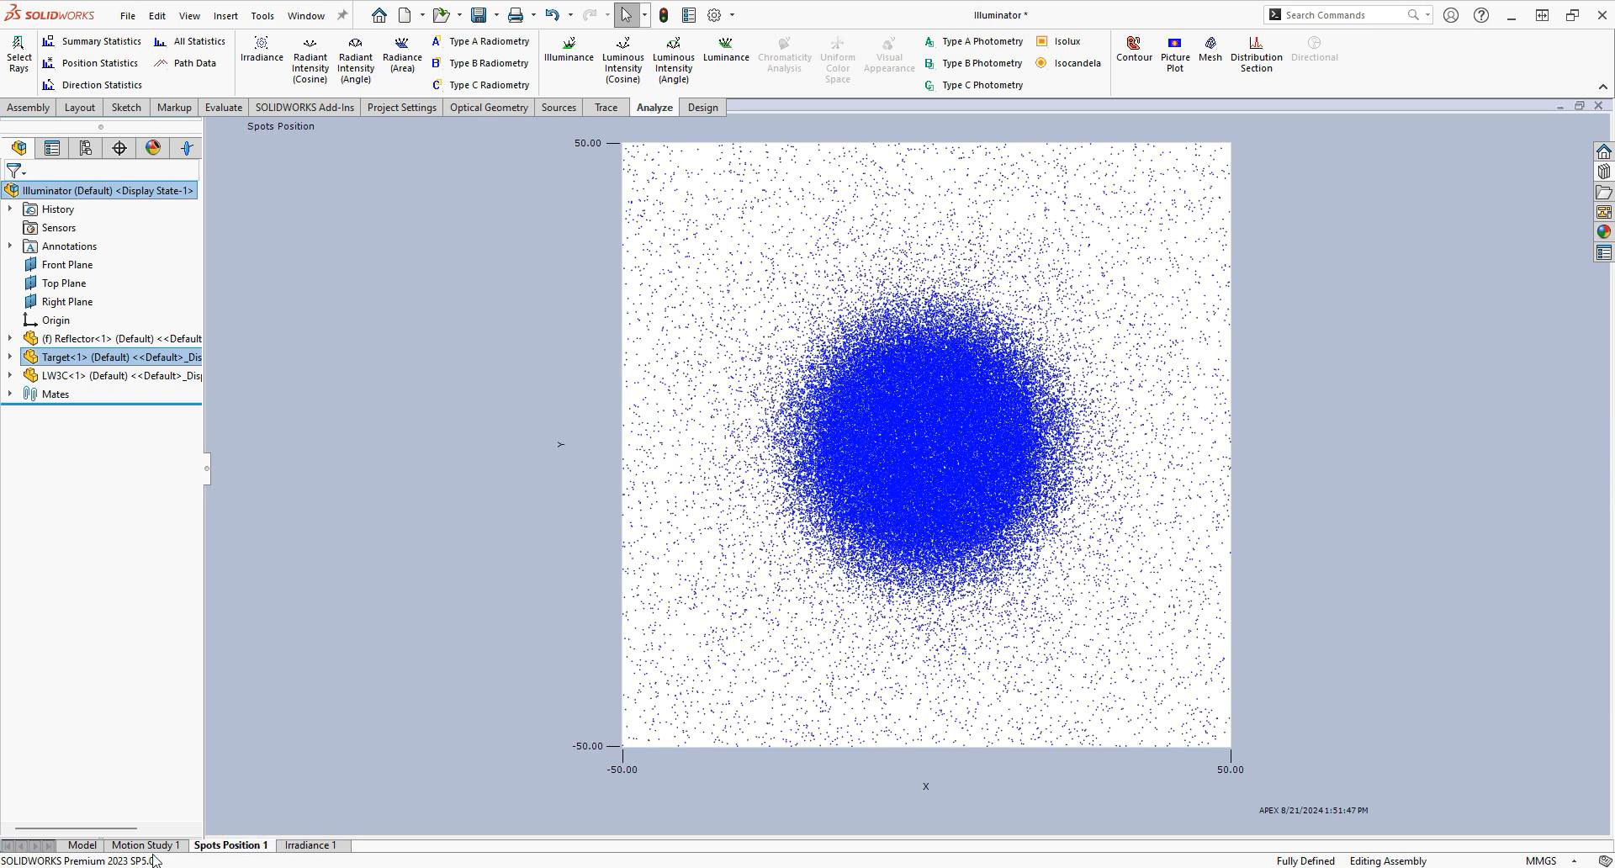
left_click(350, 719)
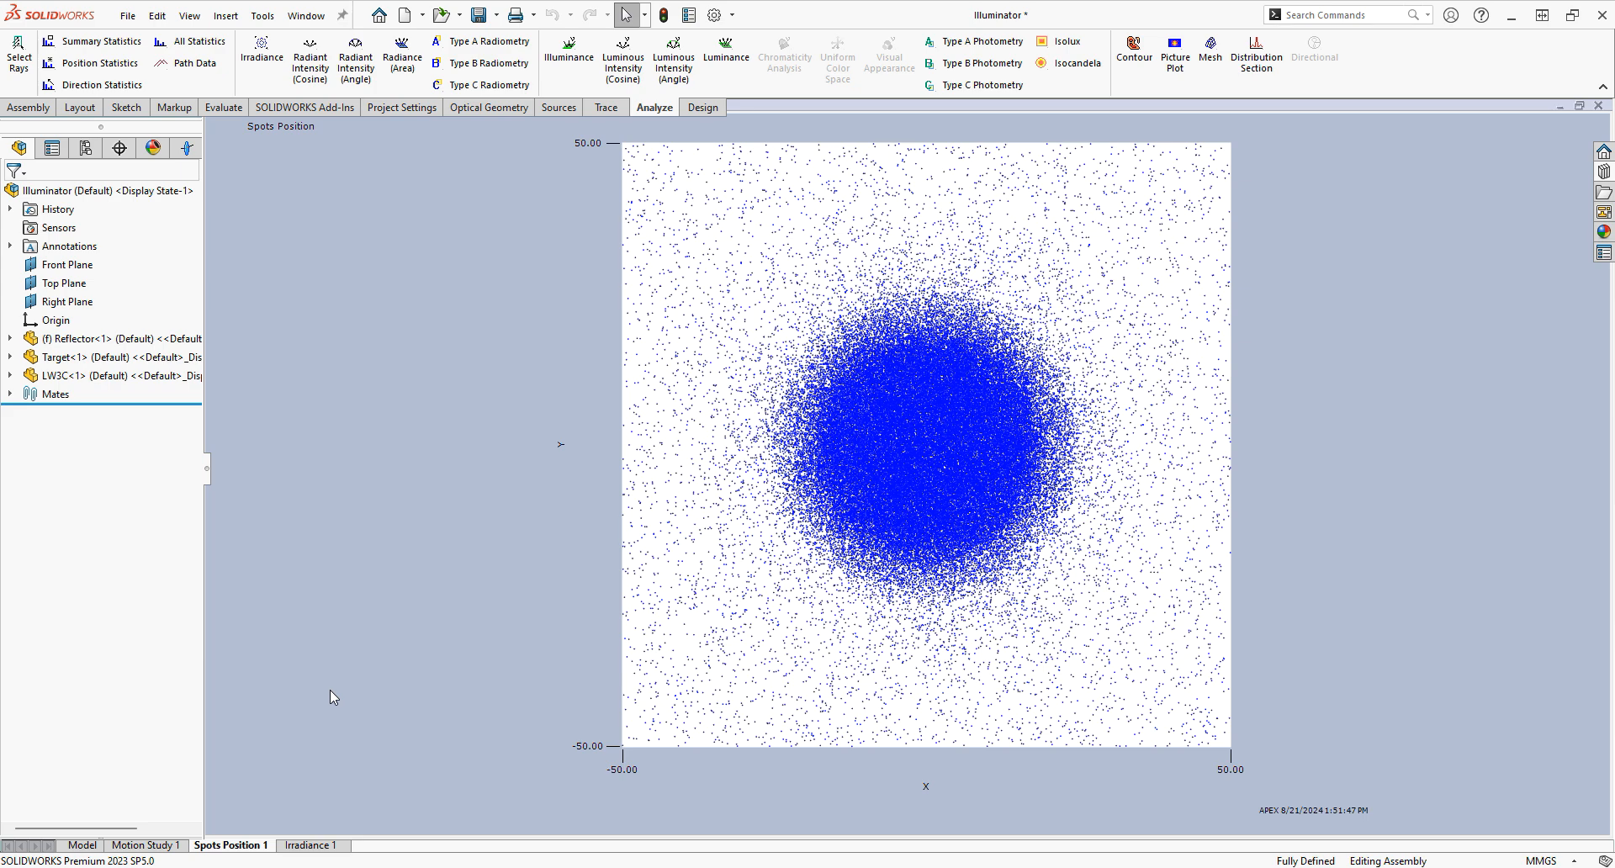
left_click(77, 845)
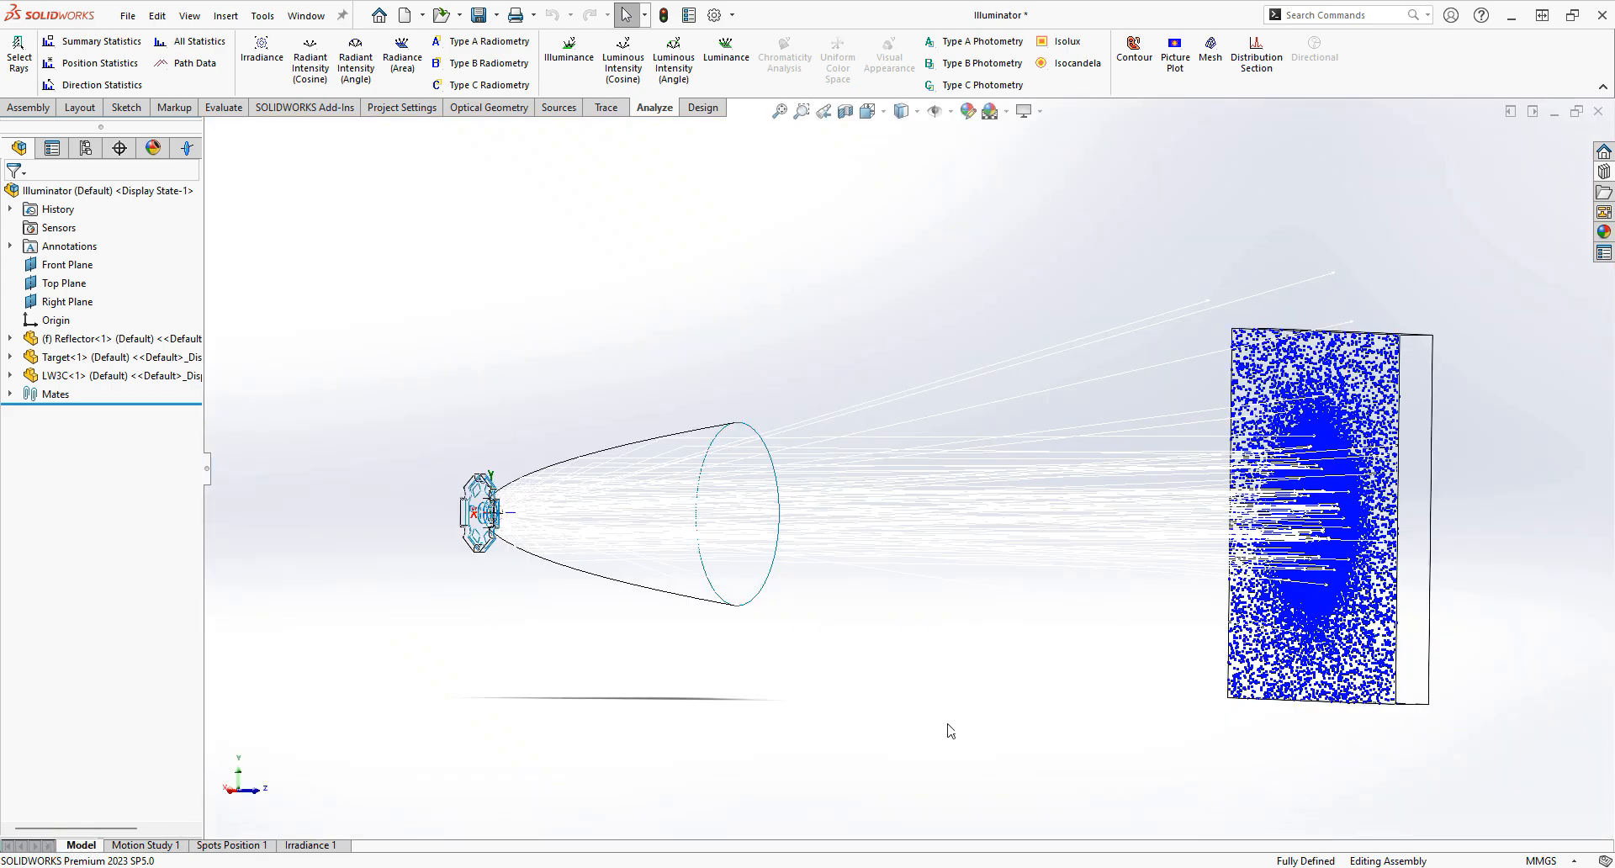
middle_click_drag(975, 768, 1068, 748)
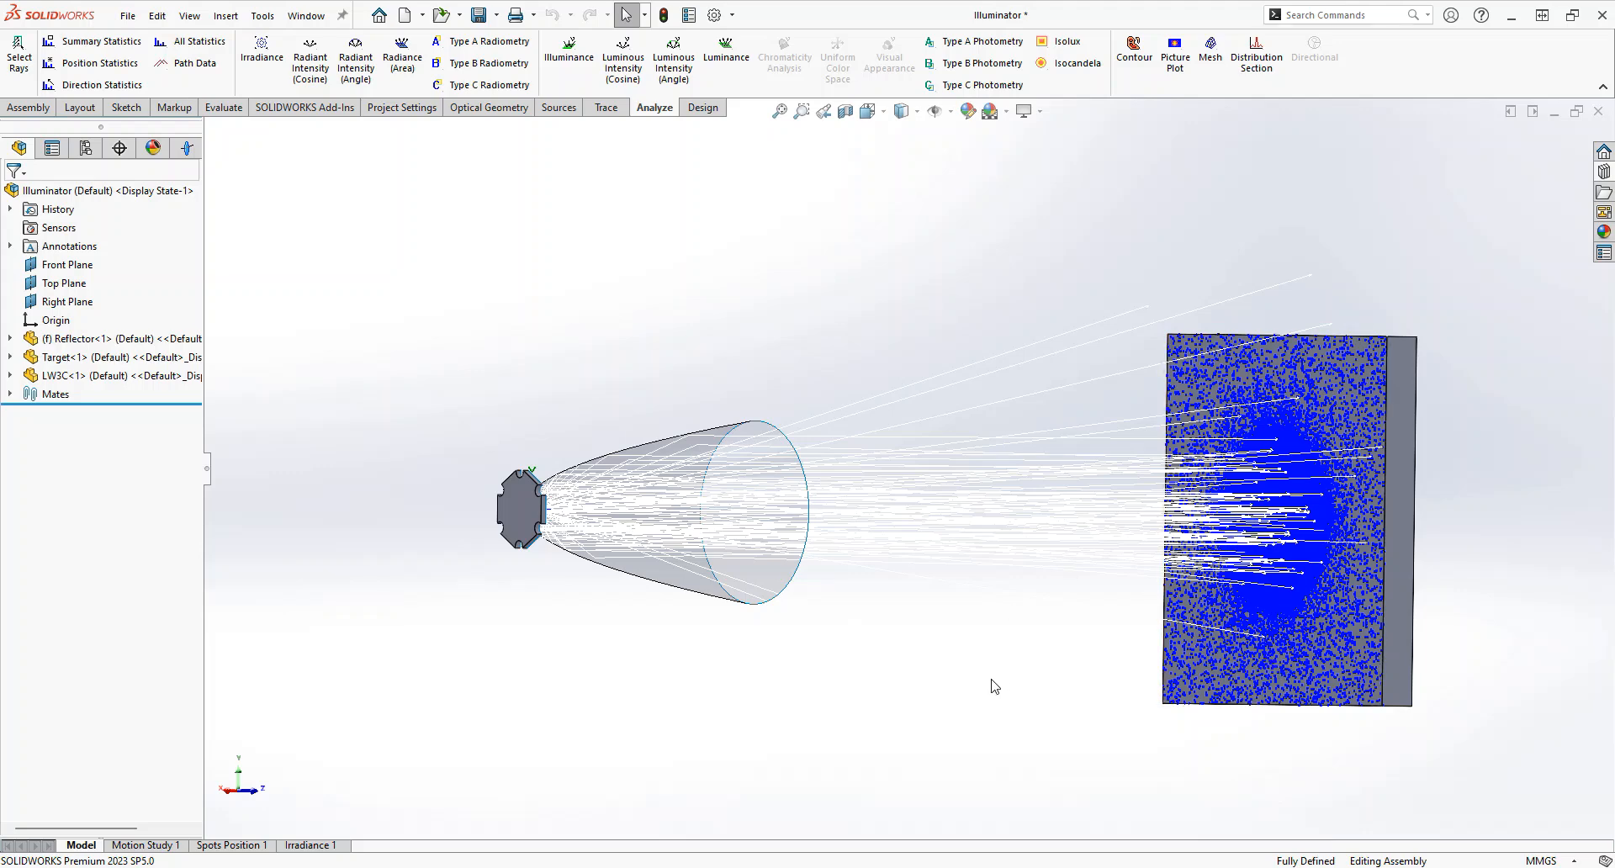
Process the irradiance result set with the Averaging operation, using 1 adjacent vertical and 1 adjacent horizontal pixel
left_click(186, 149)
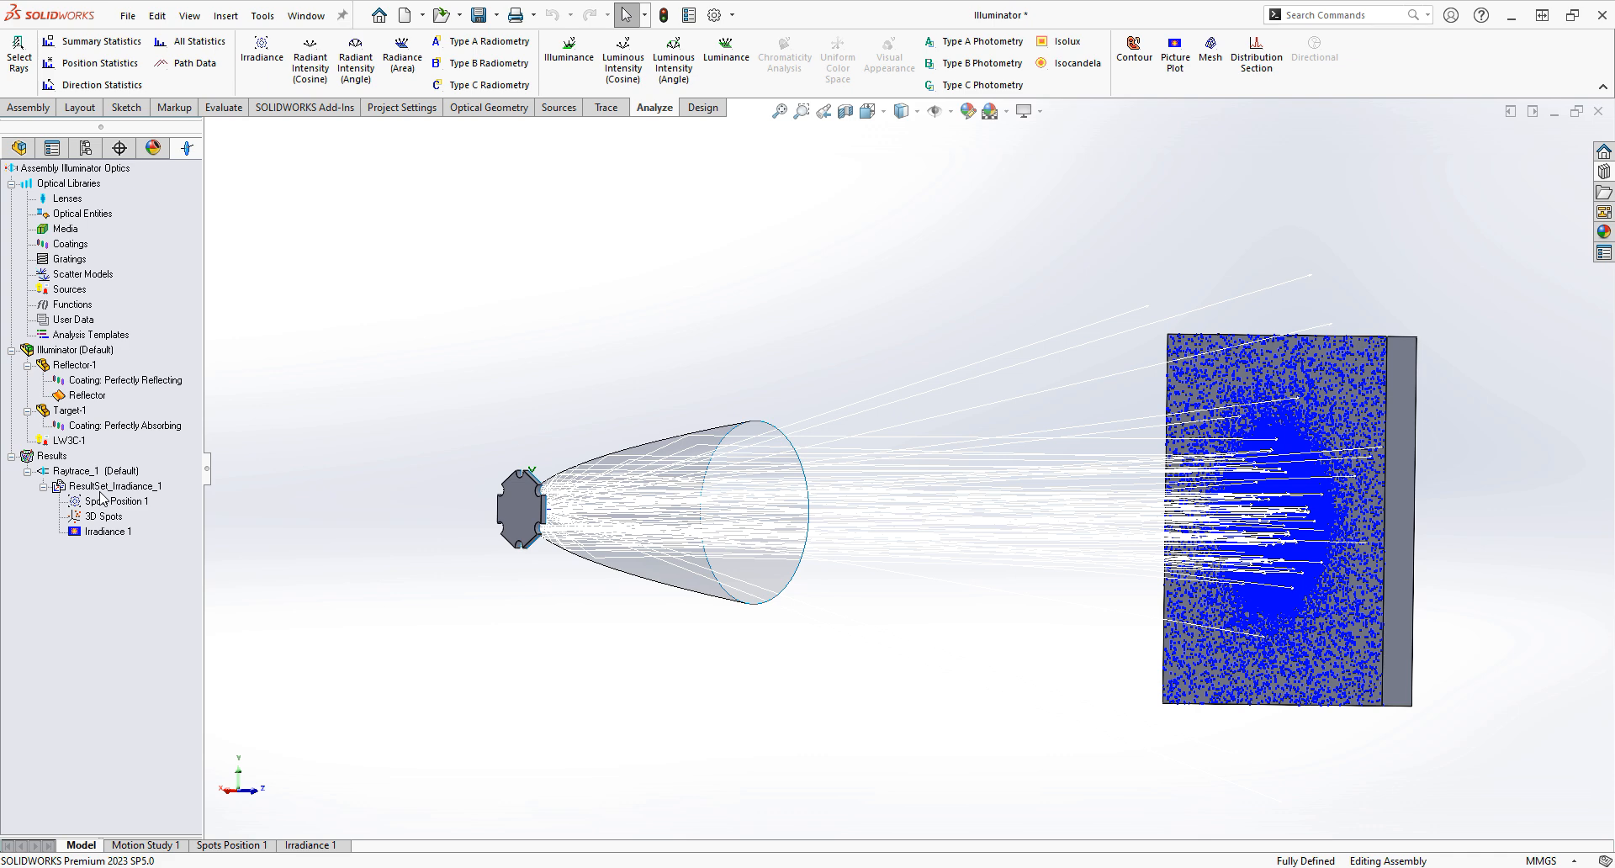
right_click(105, 493)
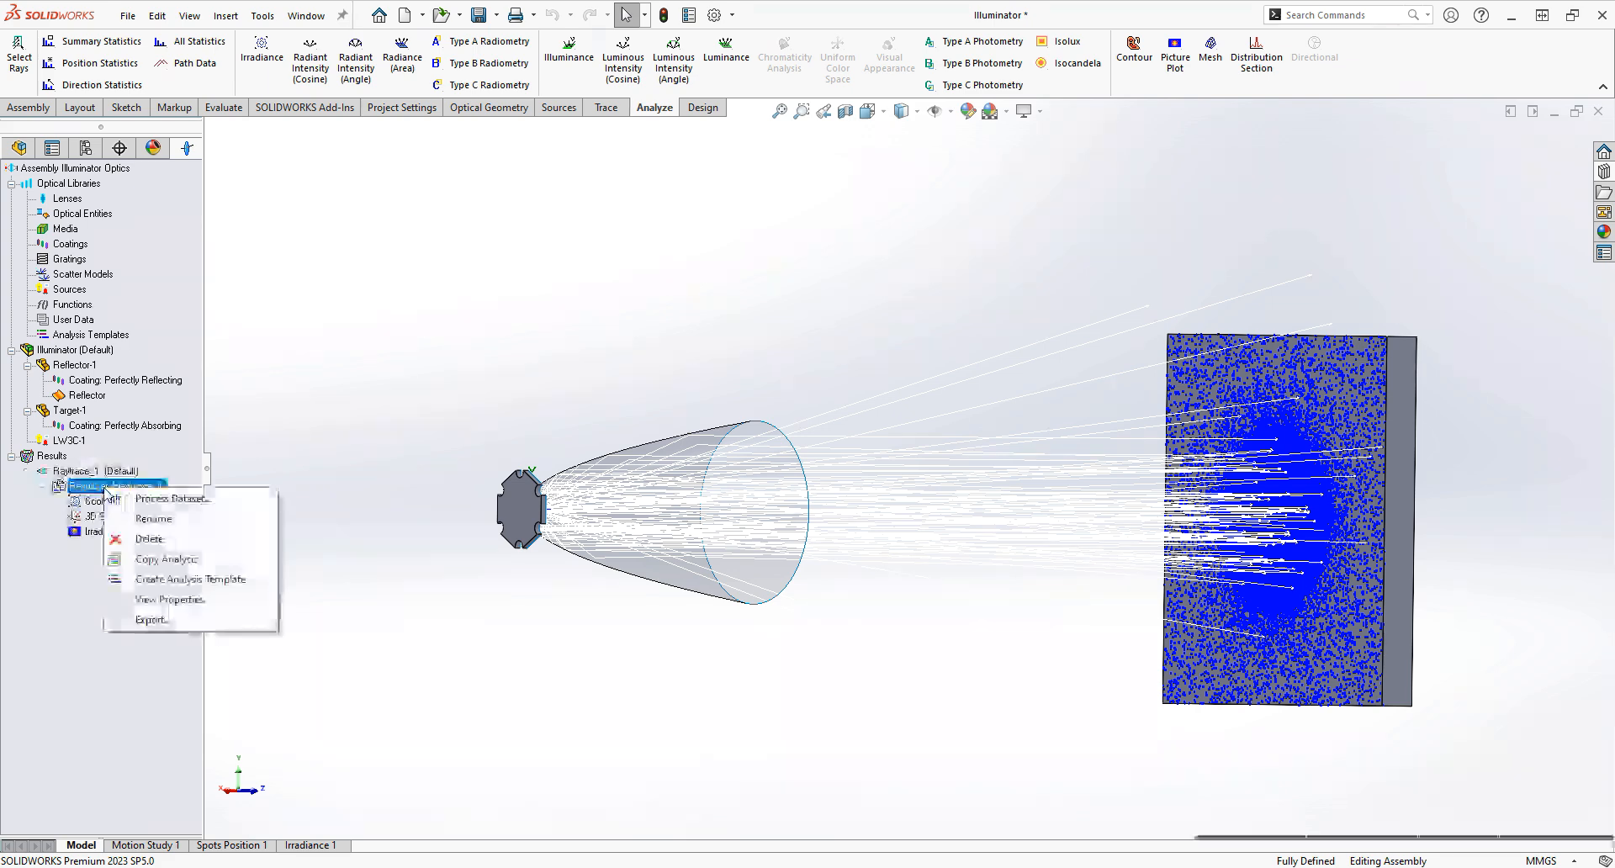
left_click(208, 502)
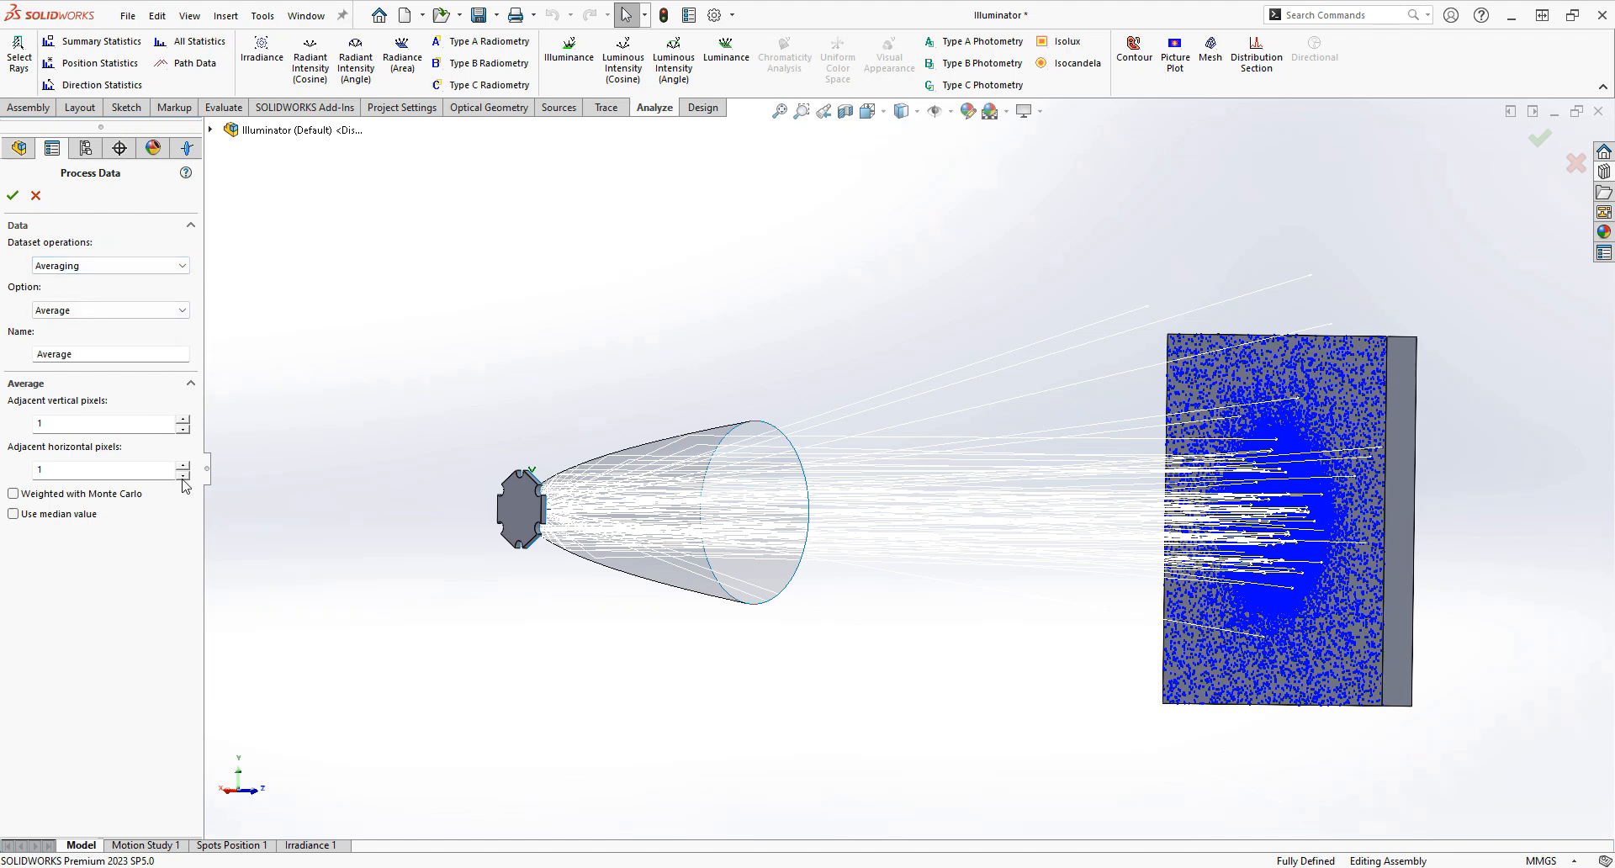
left_click(12, 195)
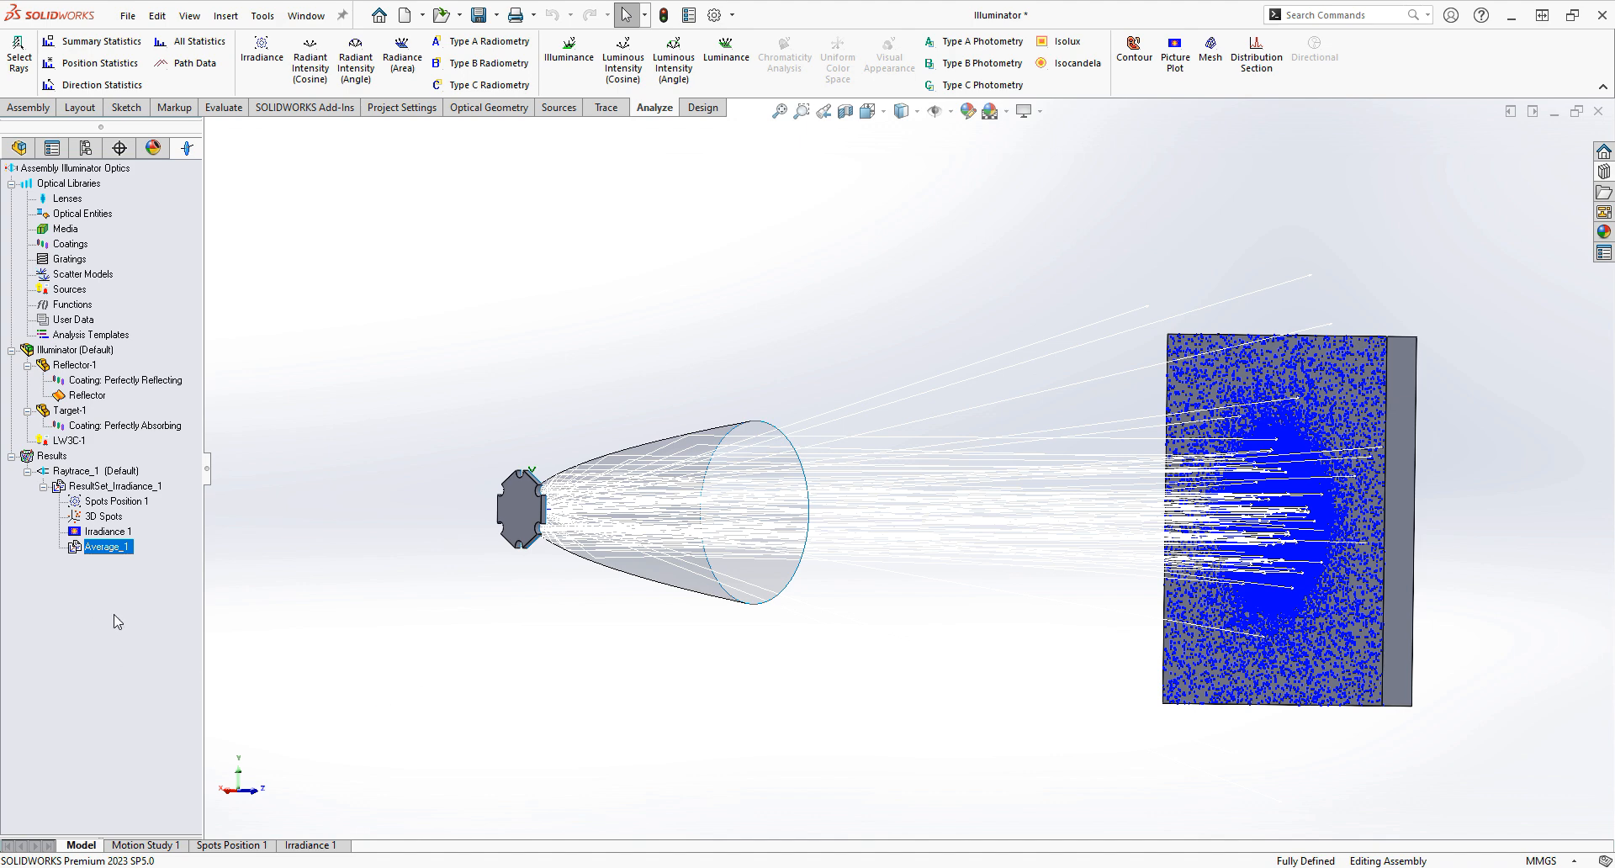
Create a Picture Plot of the averaged dataset and compare it with the original irradiance plot
left_click(107, 548)
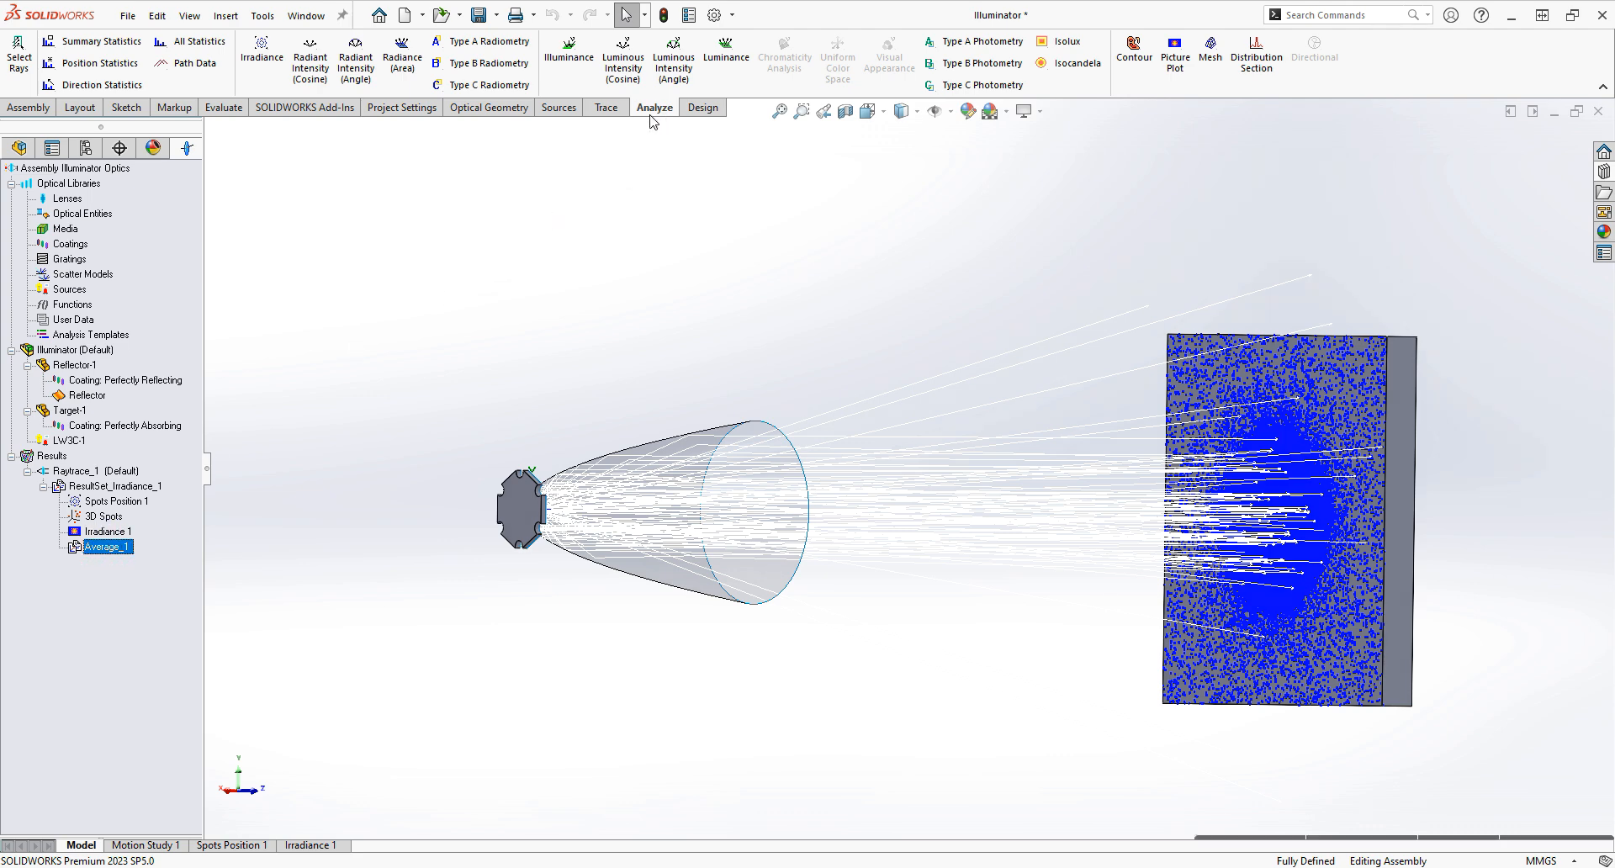
left_click(1175, 61)
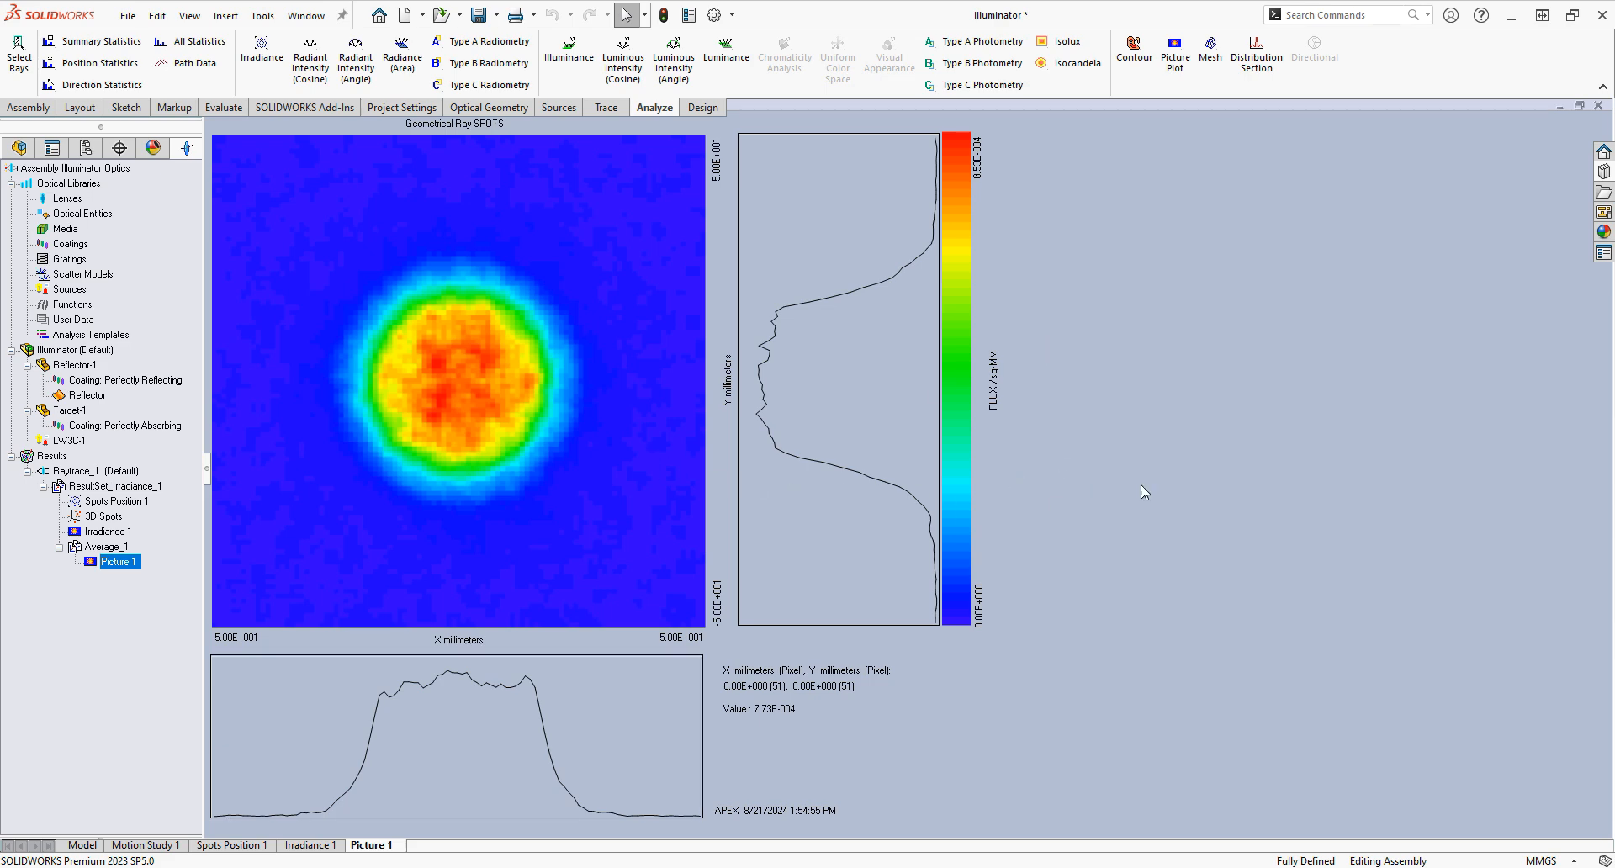
left_click(318, 845)
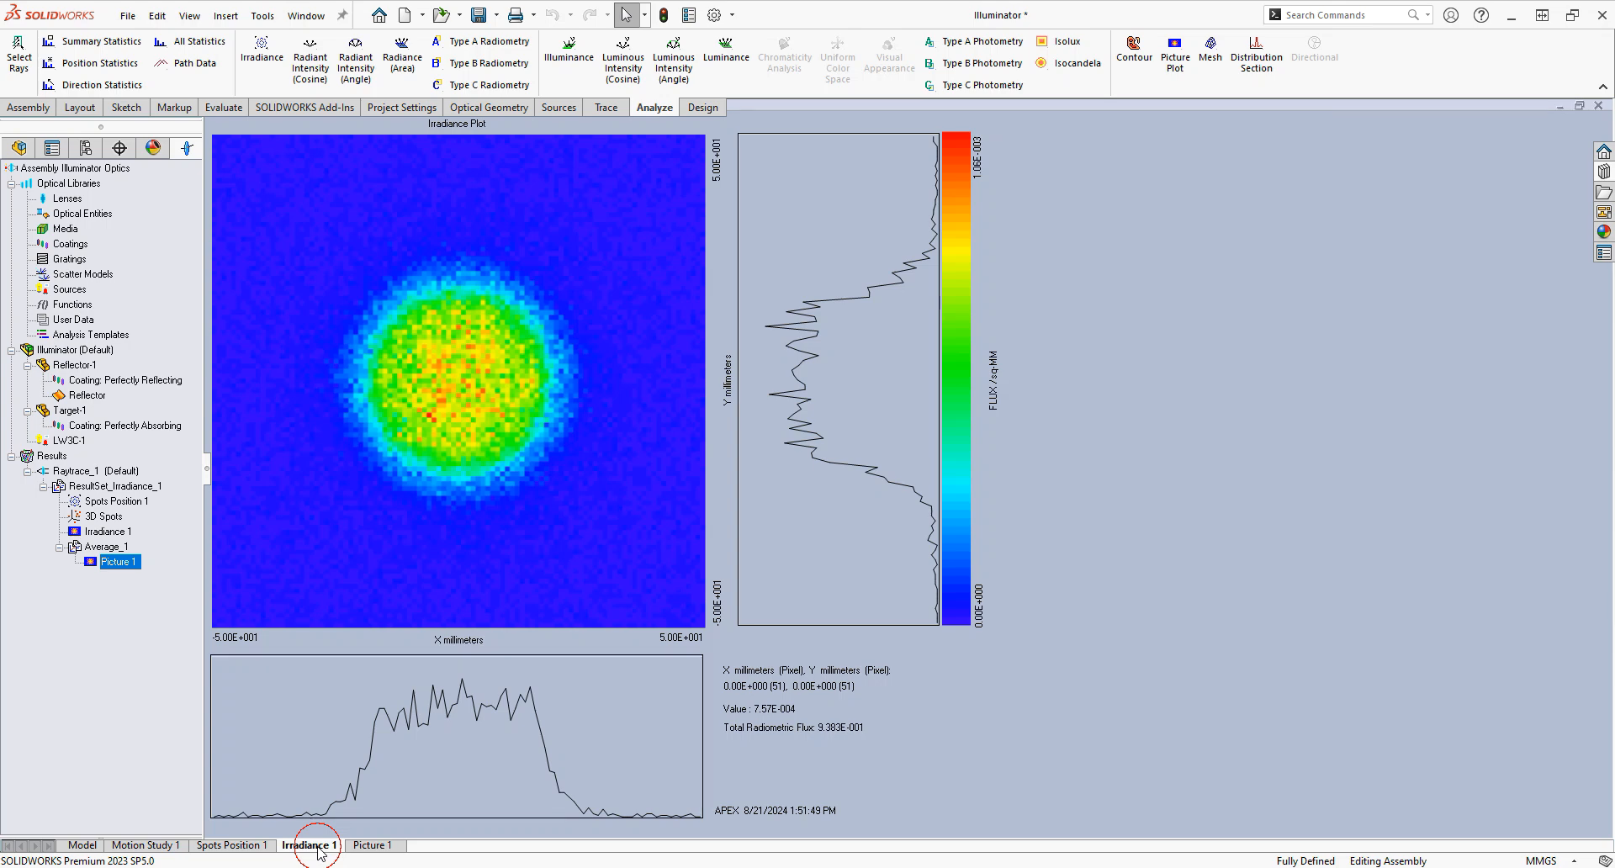
left_click(370, 846)
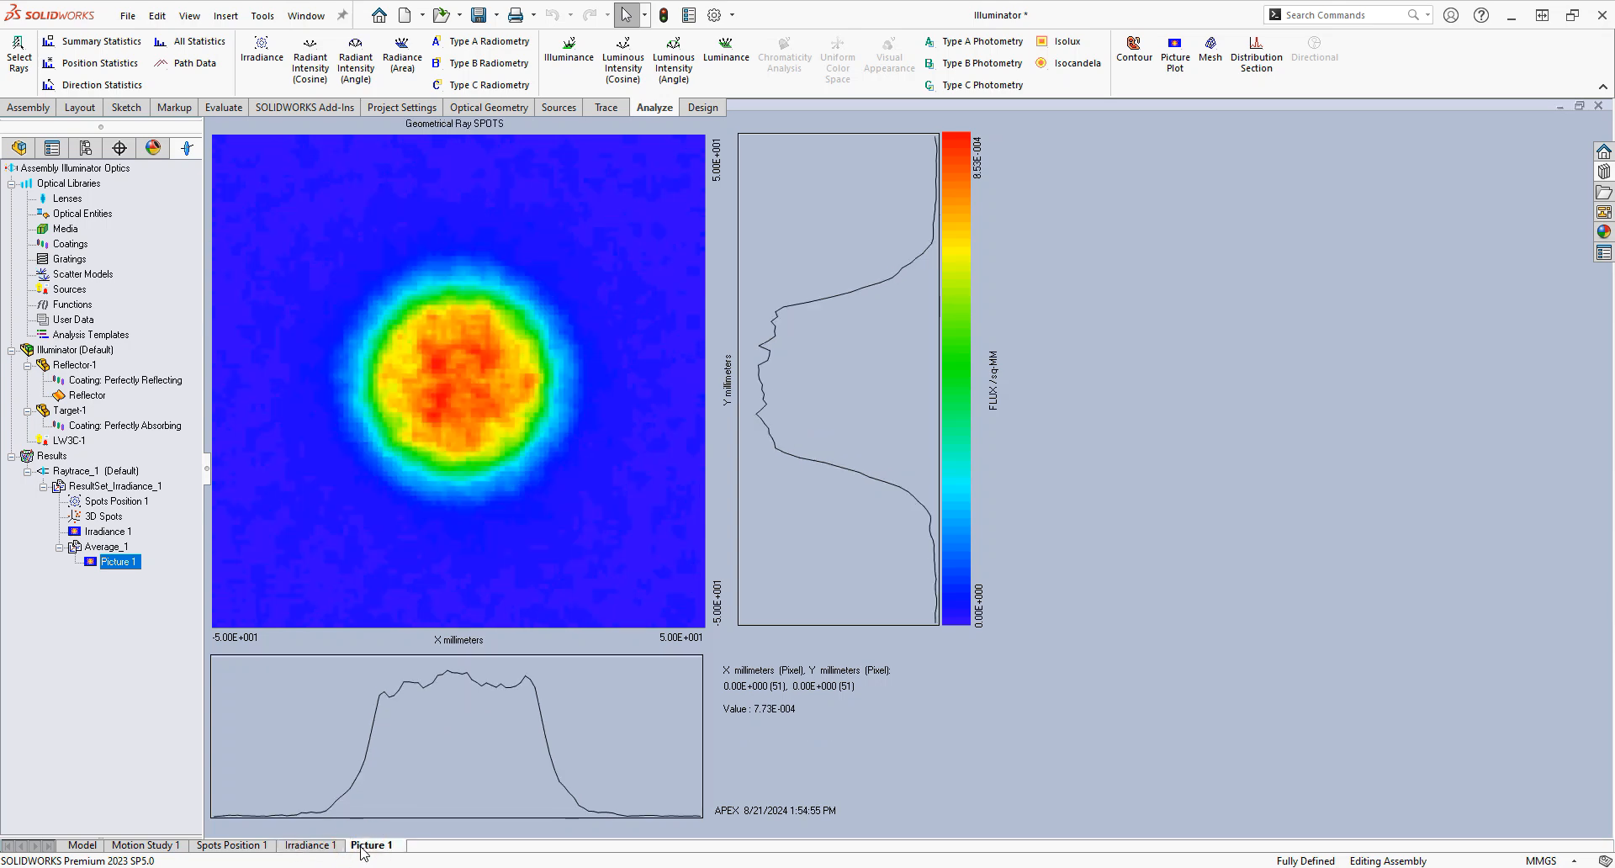
left_click(320, 846)
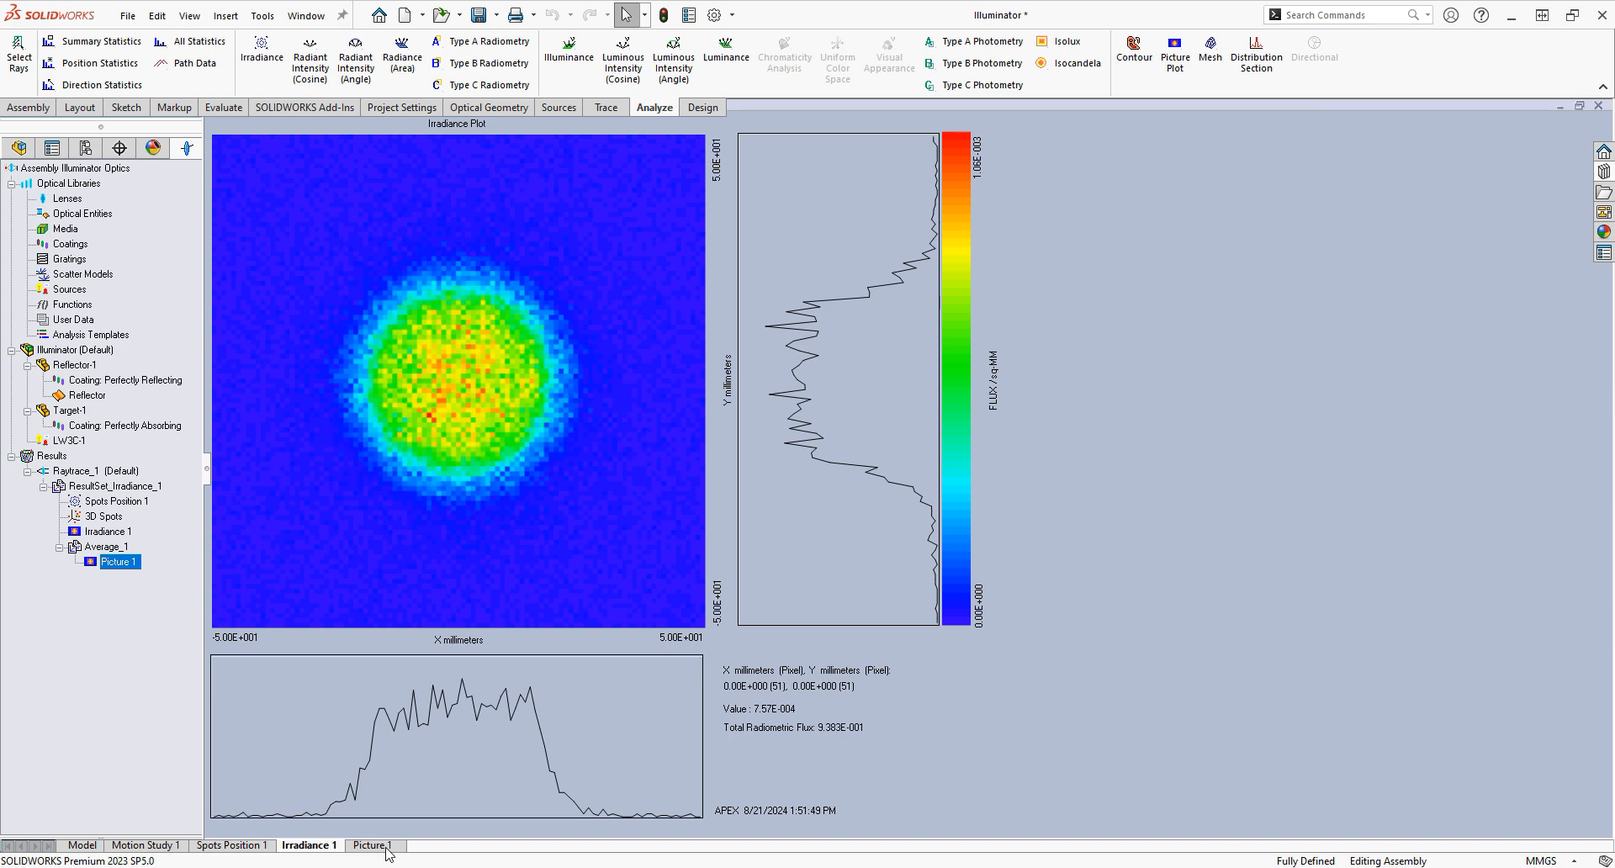
Run a Radiant Intensity (Cosine) analysis on the target face facing the reflector, with 2D spots direction, cosine space and angle-space conversion plots enabled
left_click(388, 847)
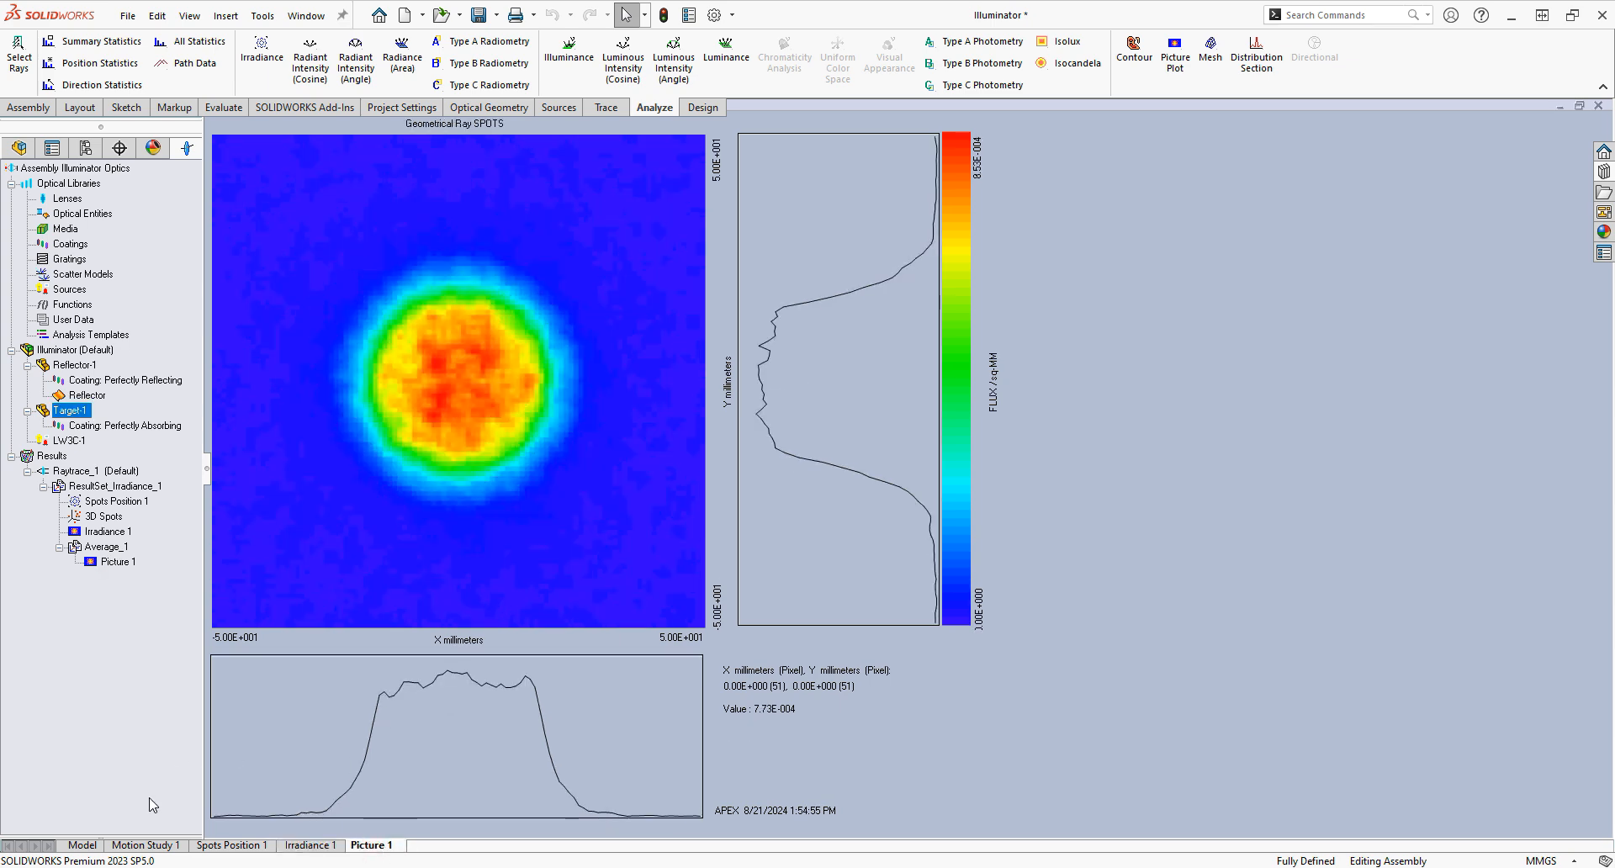
left_click(99, 844)
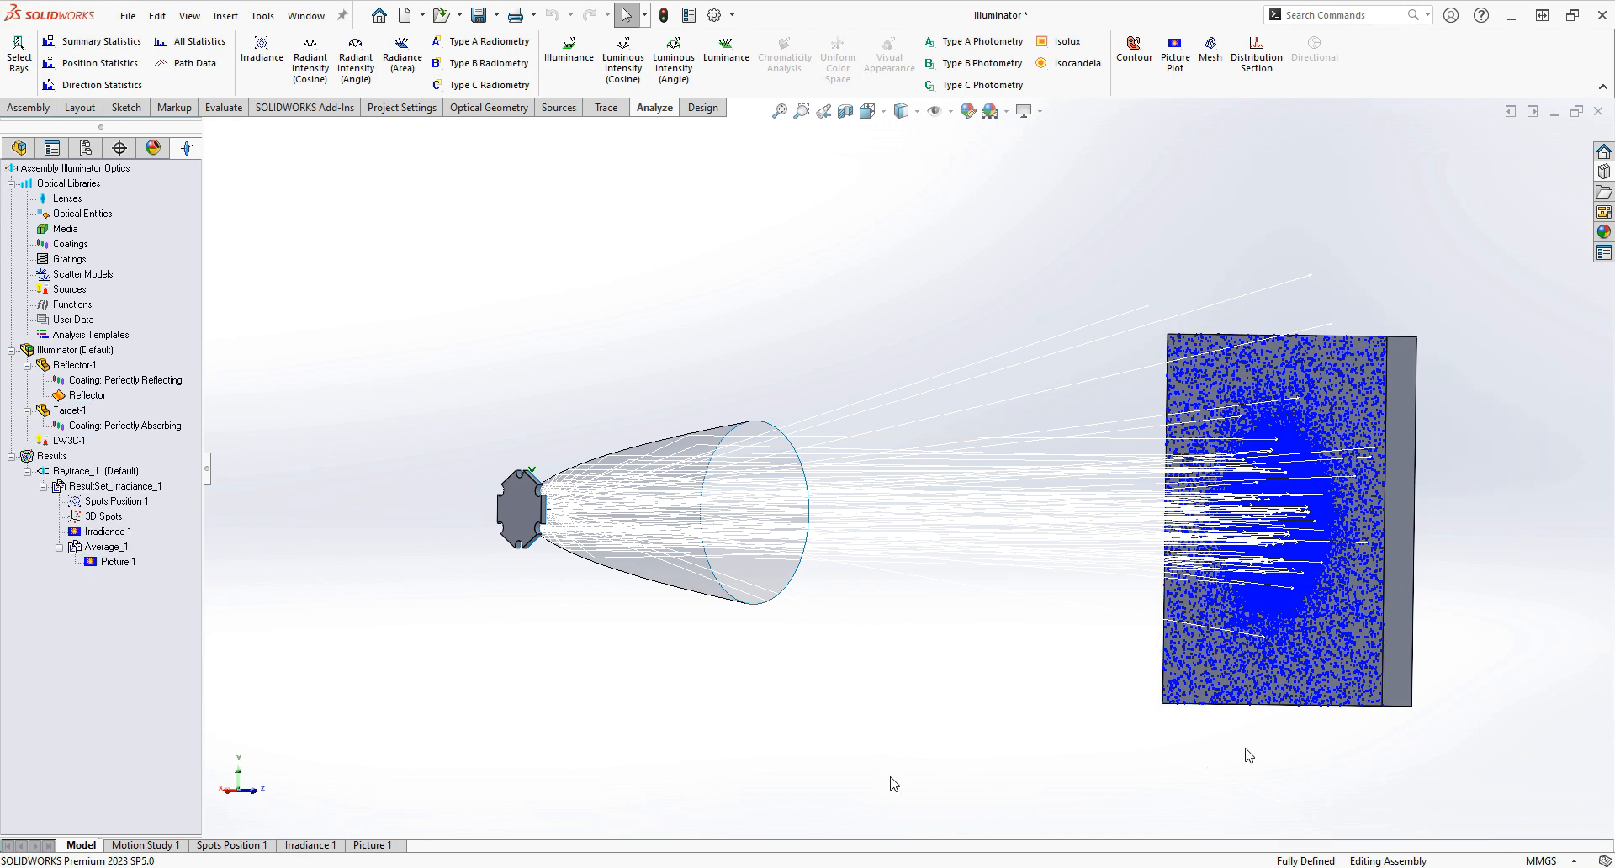
left_click(1314, 664)
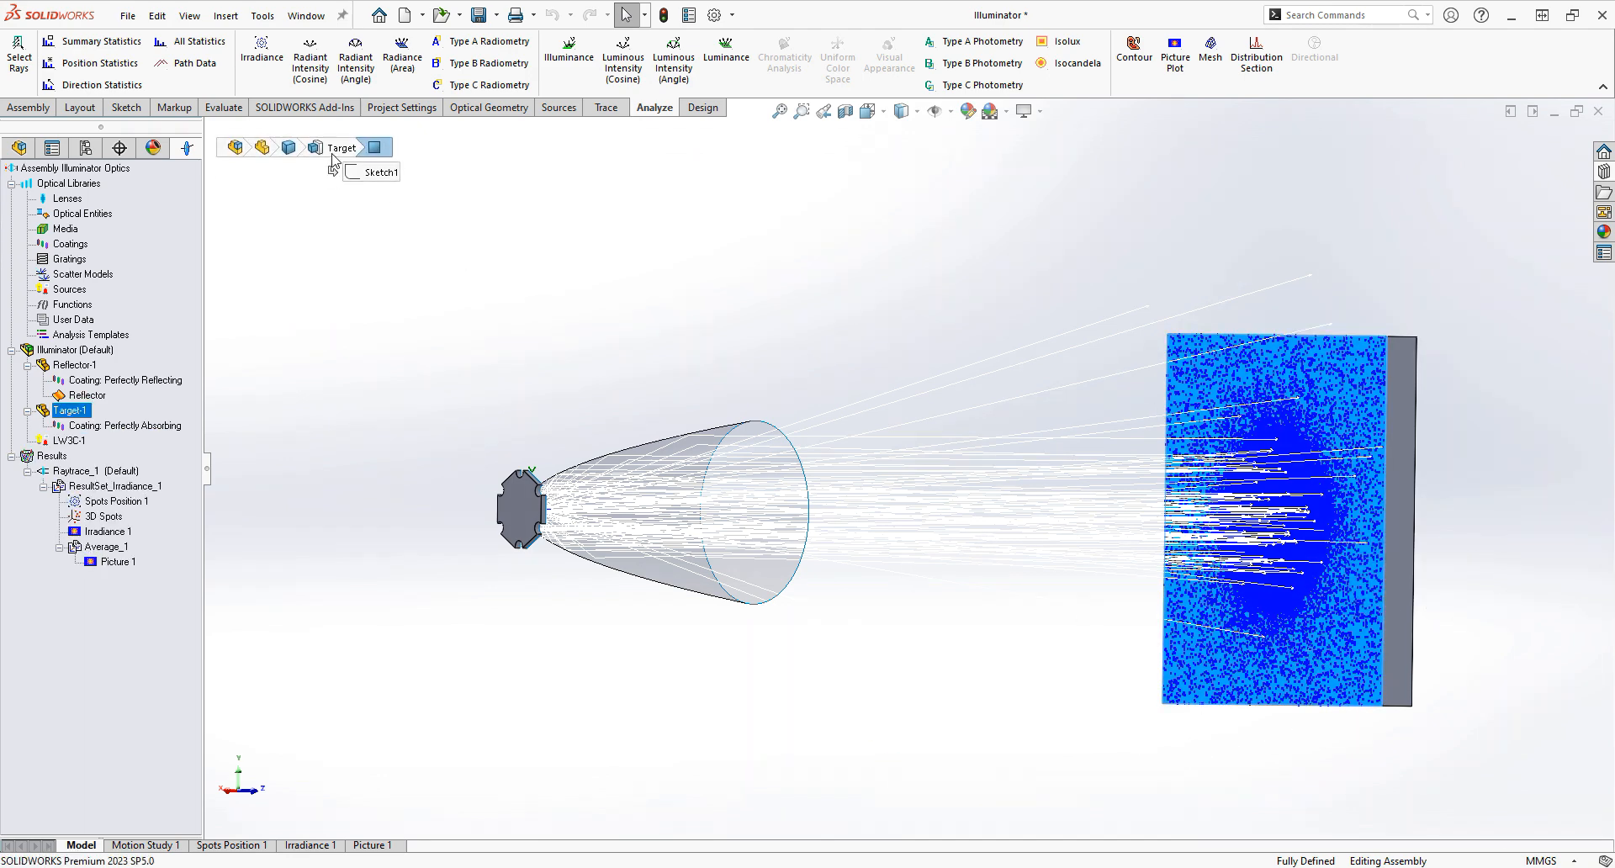
left_click(316, 85)
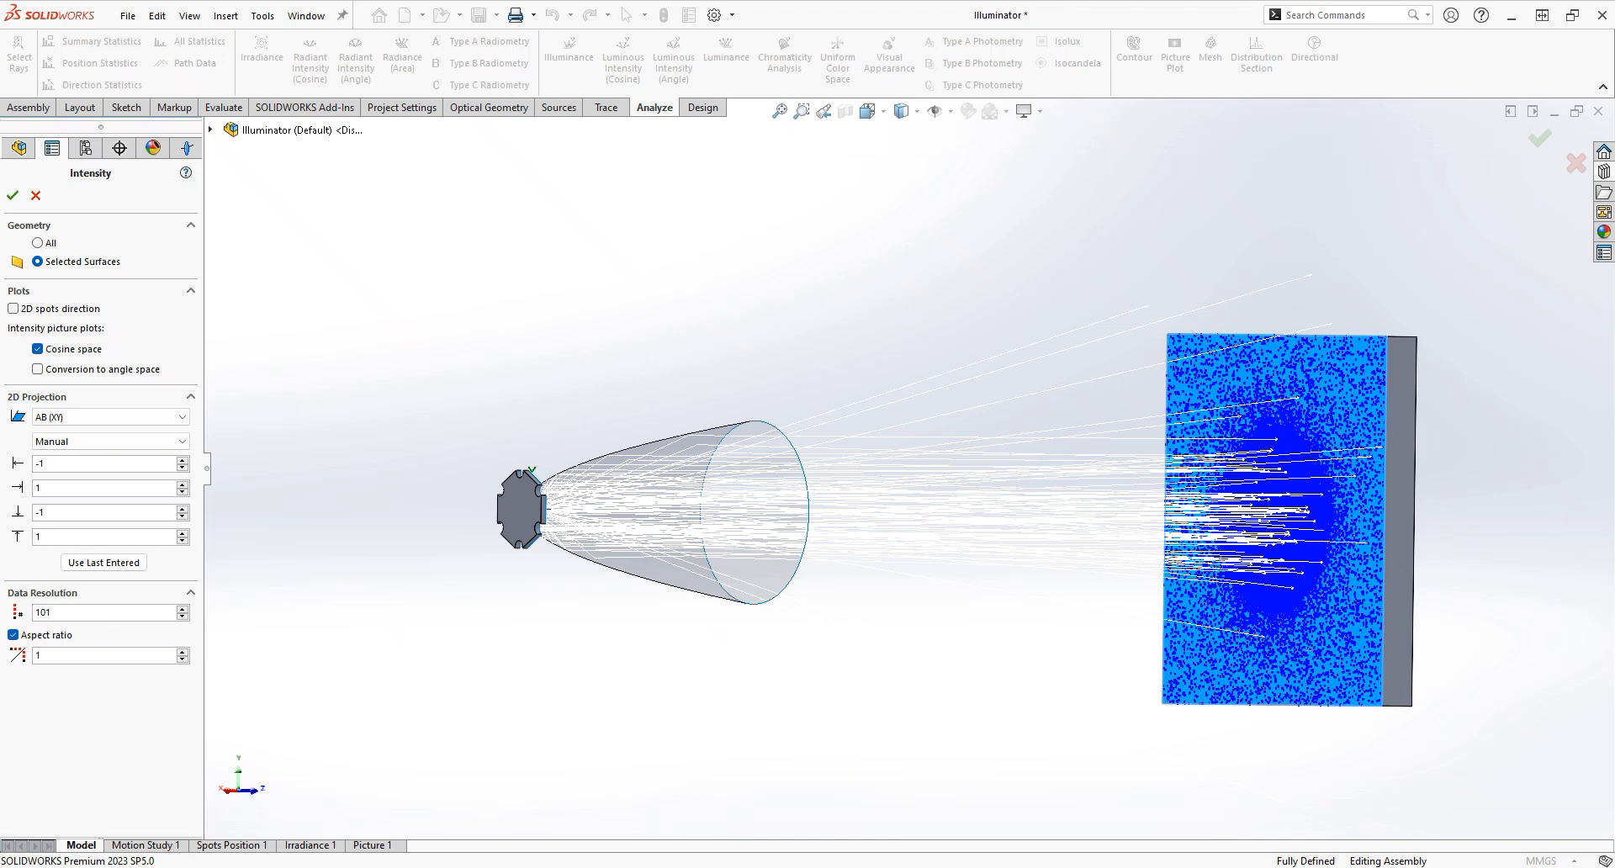
left_click(12, 309)
left_click(38, 370)
left_click(13, 196)
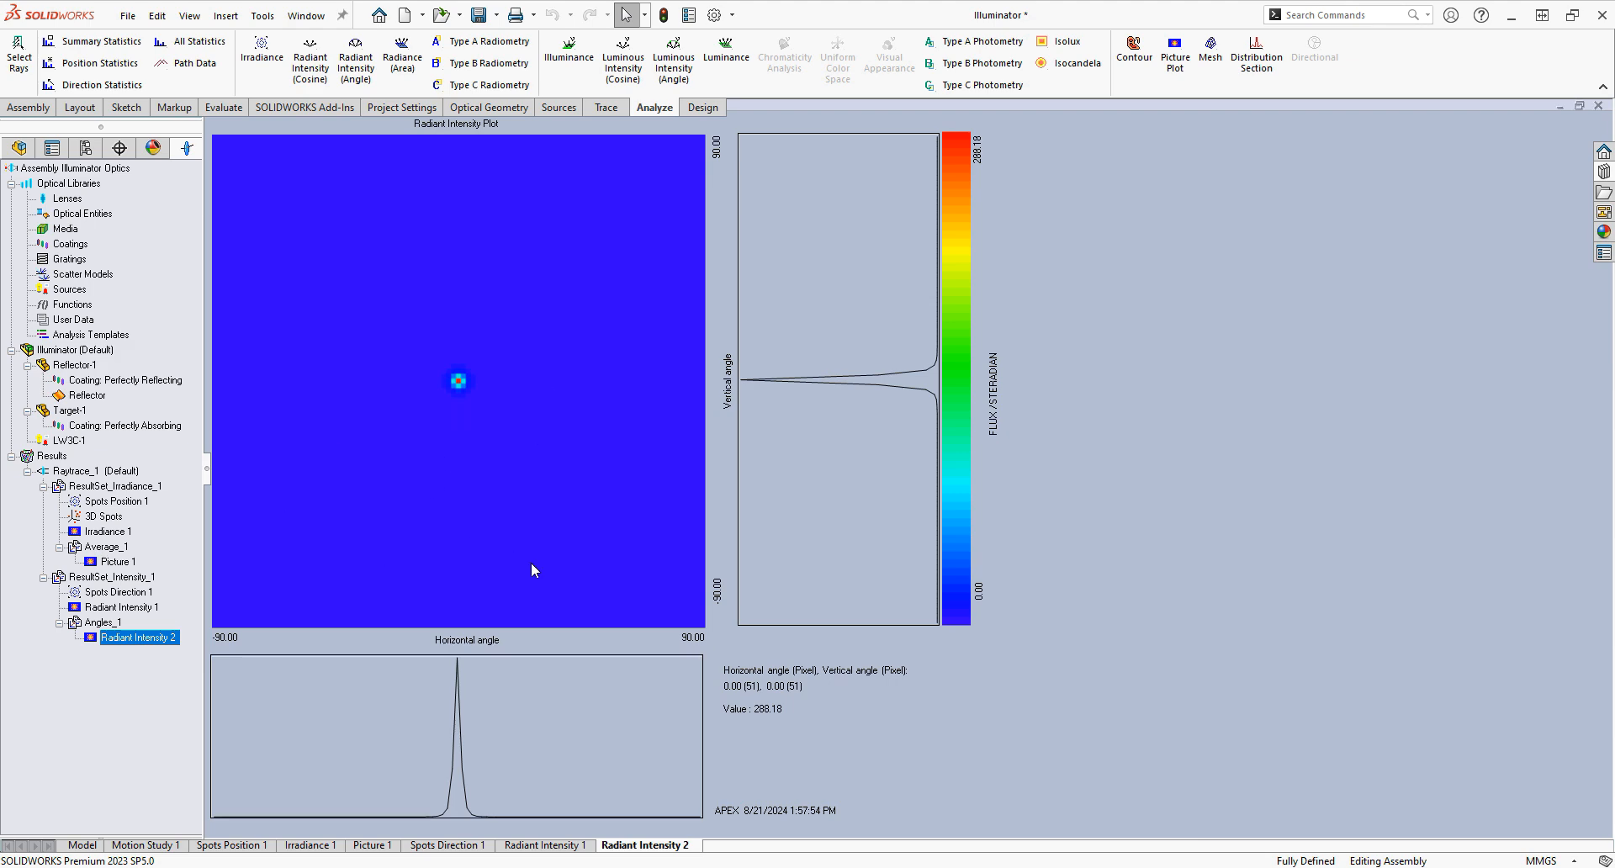
Process the angle-space intensity dataset with Averaging over 1 adjacent vertical and 1 adjacent horizontal pixel, and create a Picture Plot of it
left_click(535, 846)
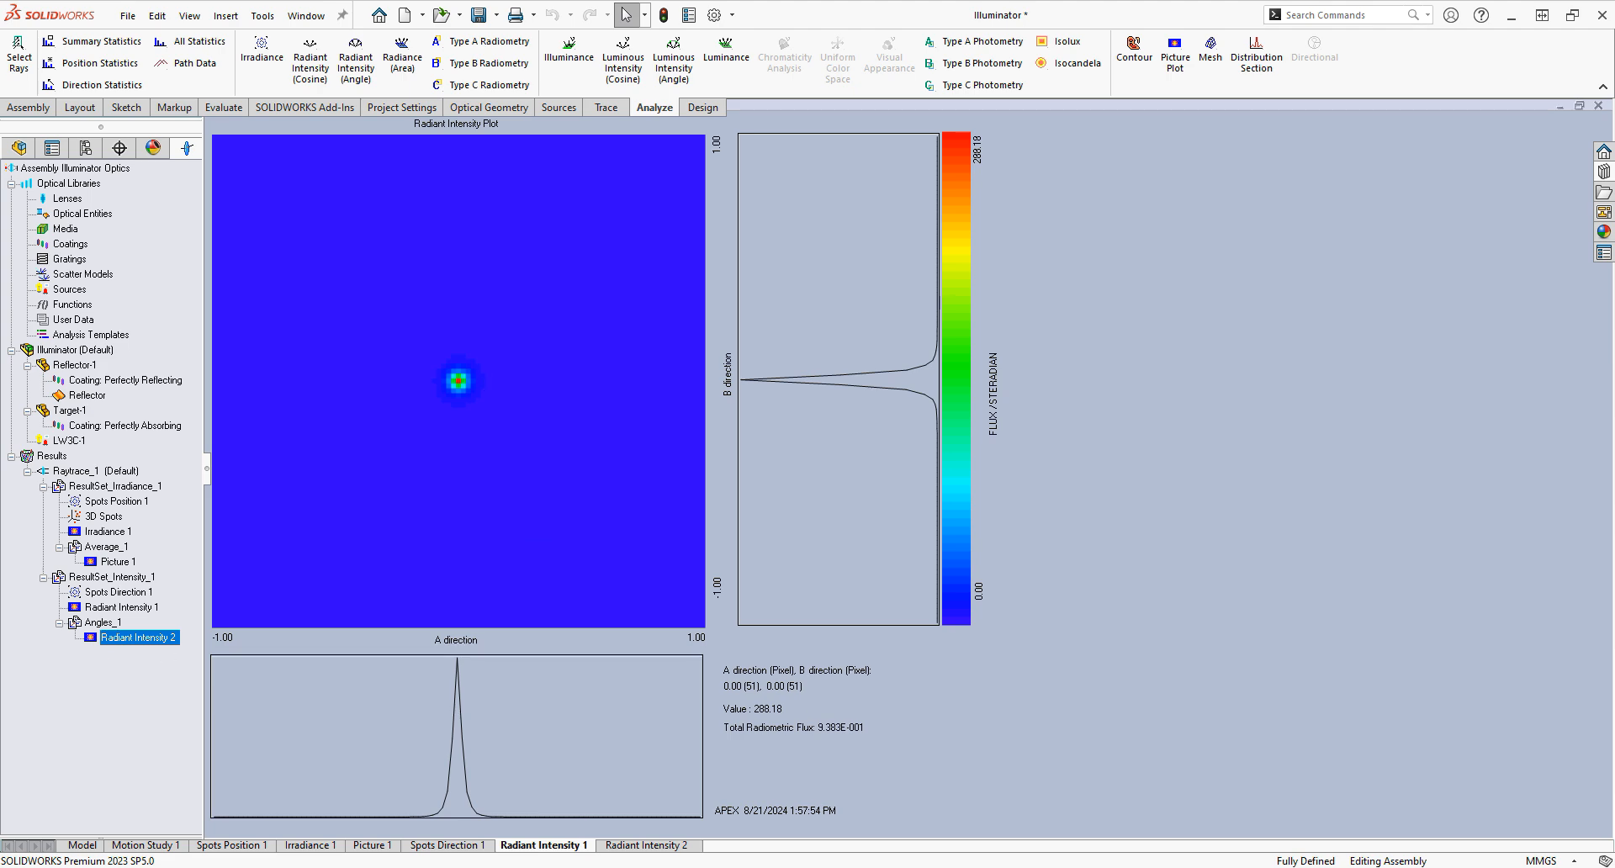
right_click(104, 623)
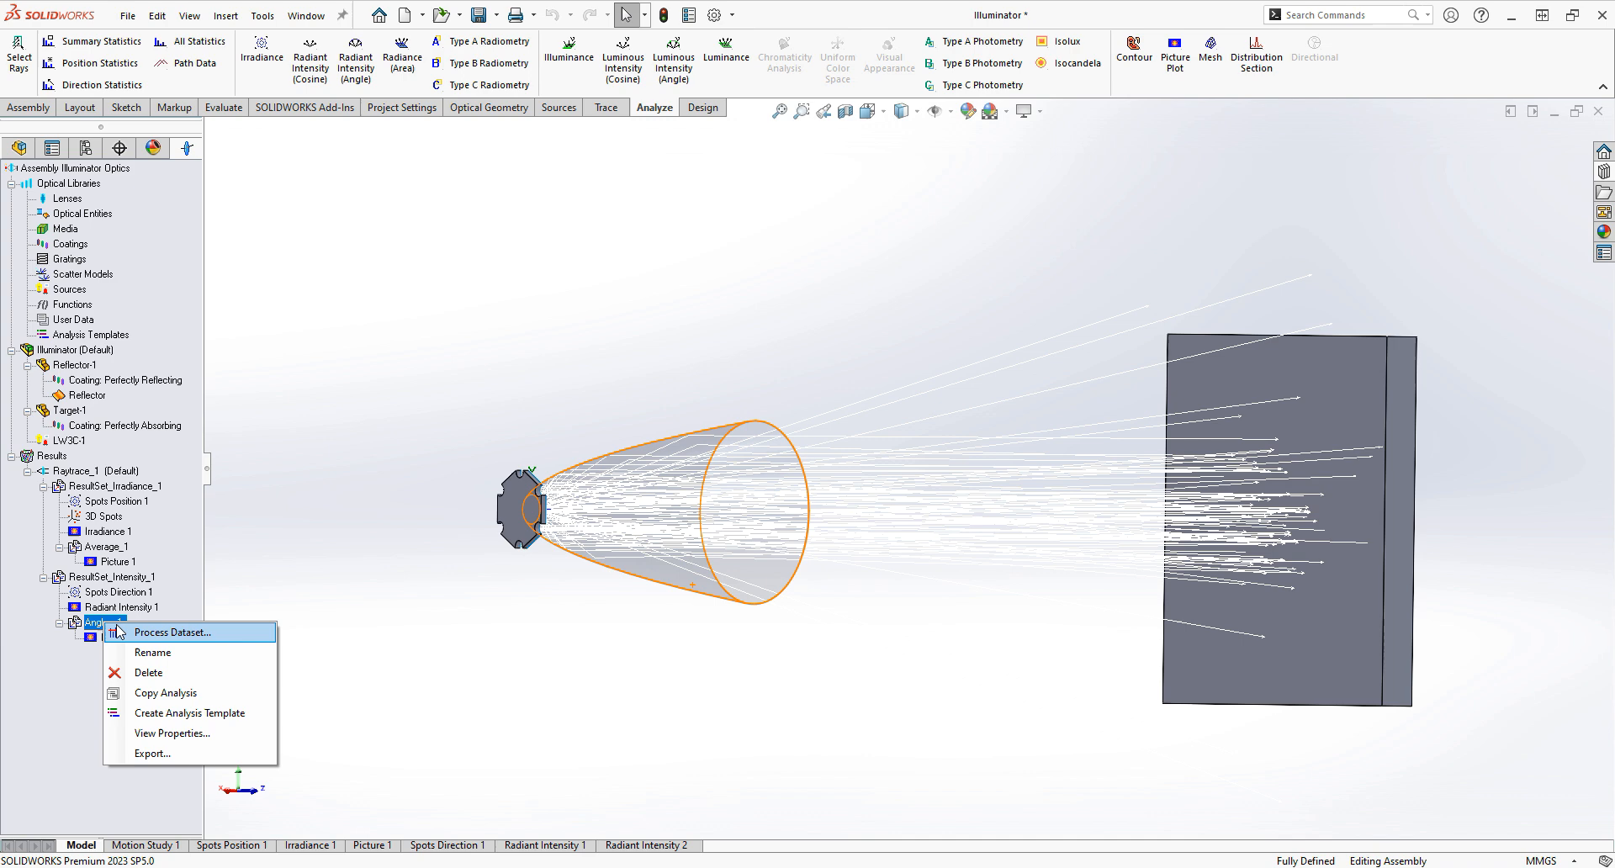
left_click(180, 633)
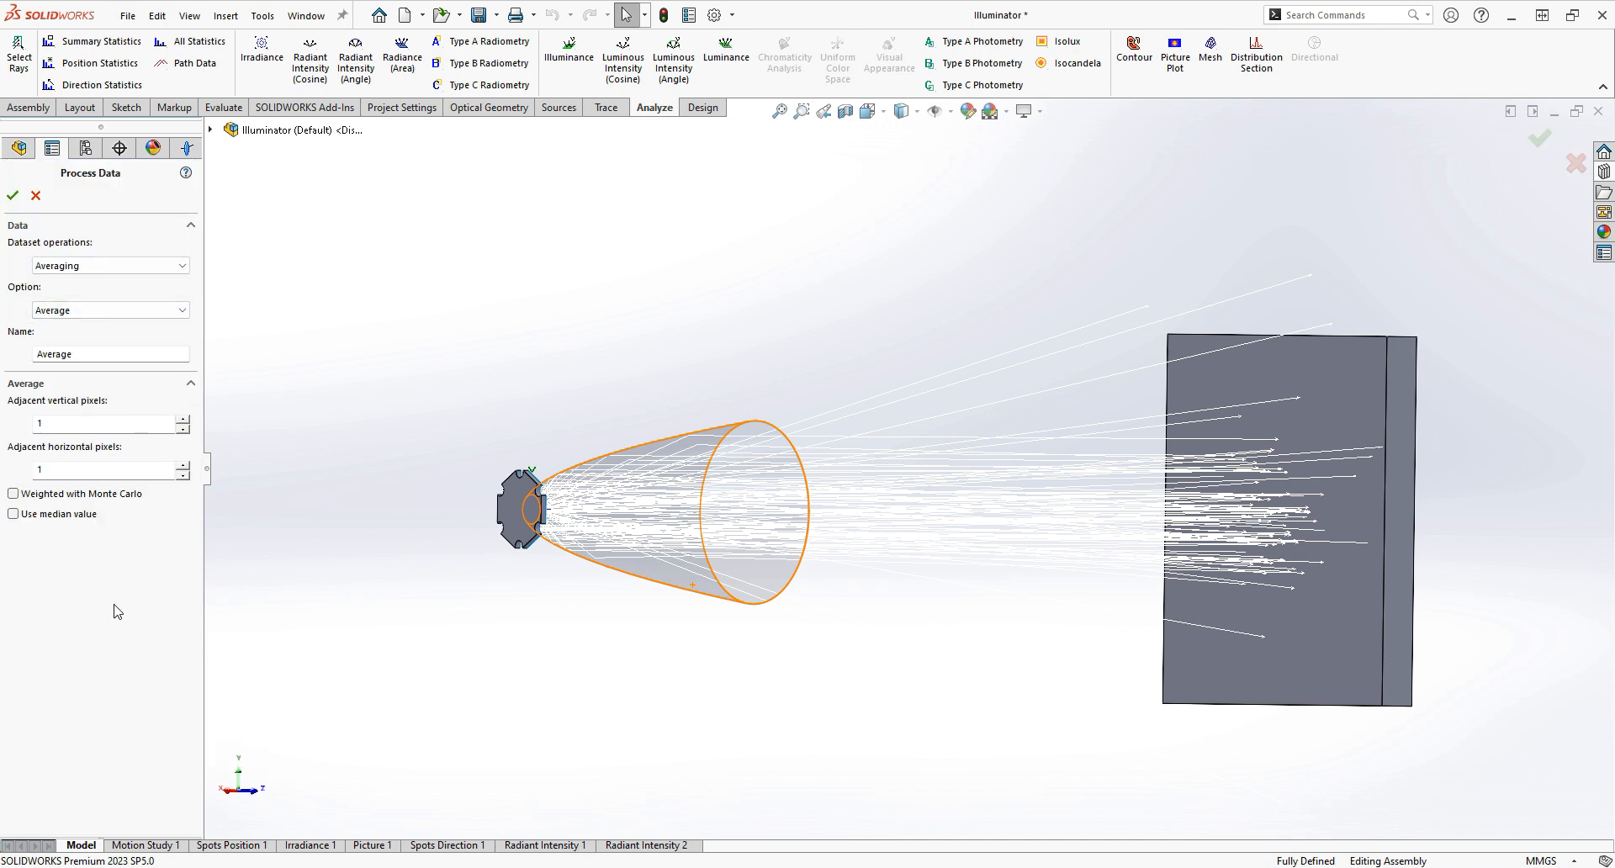
left_click(11, 199)
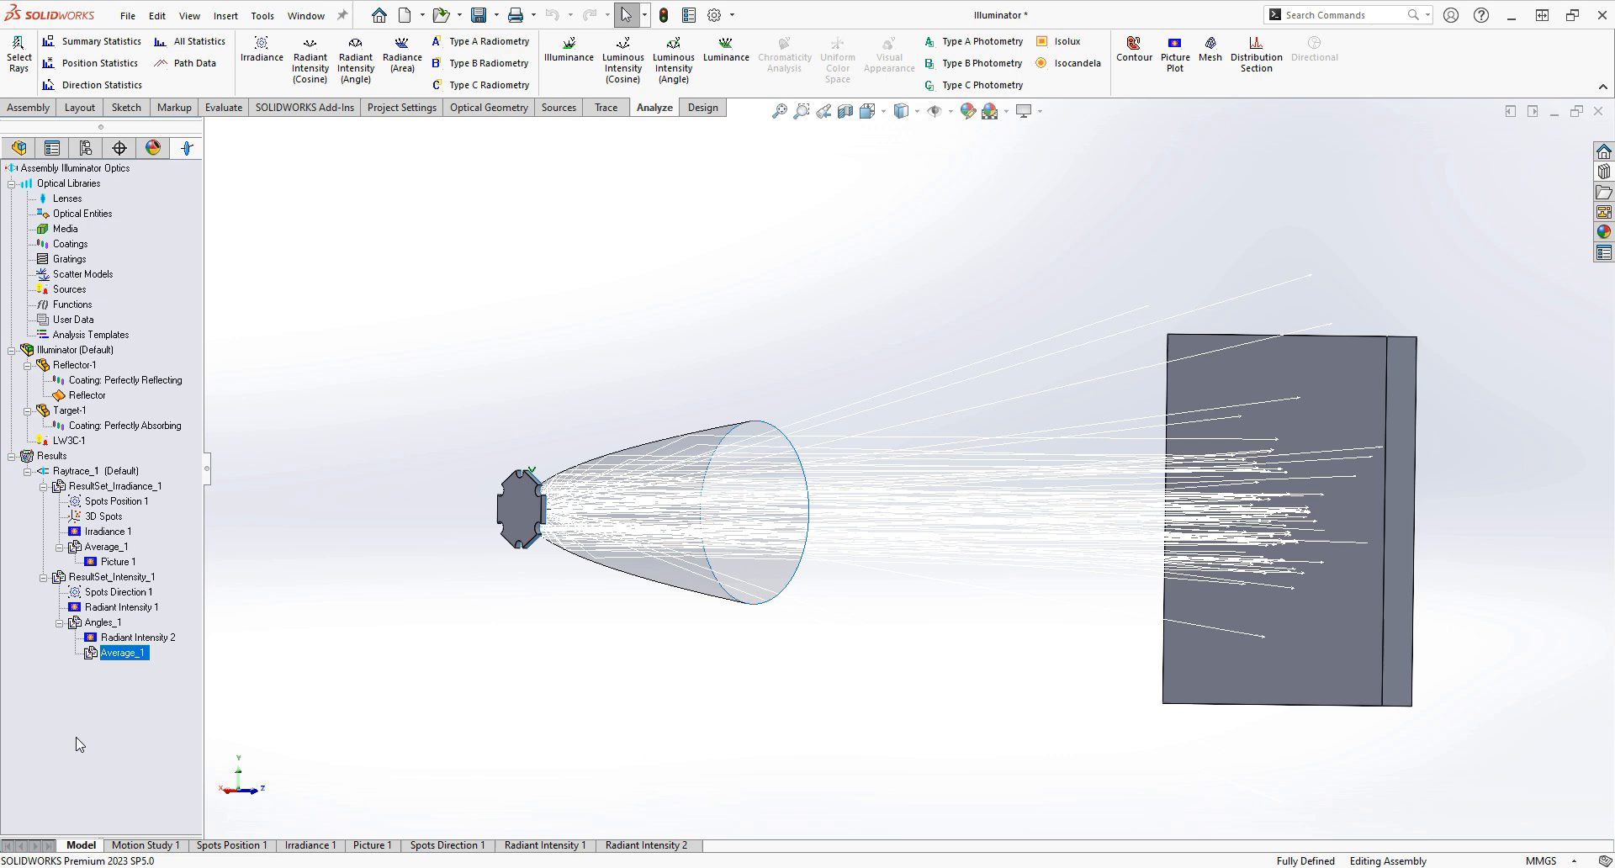
left_click(1175, 48)
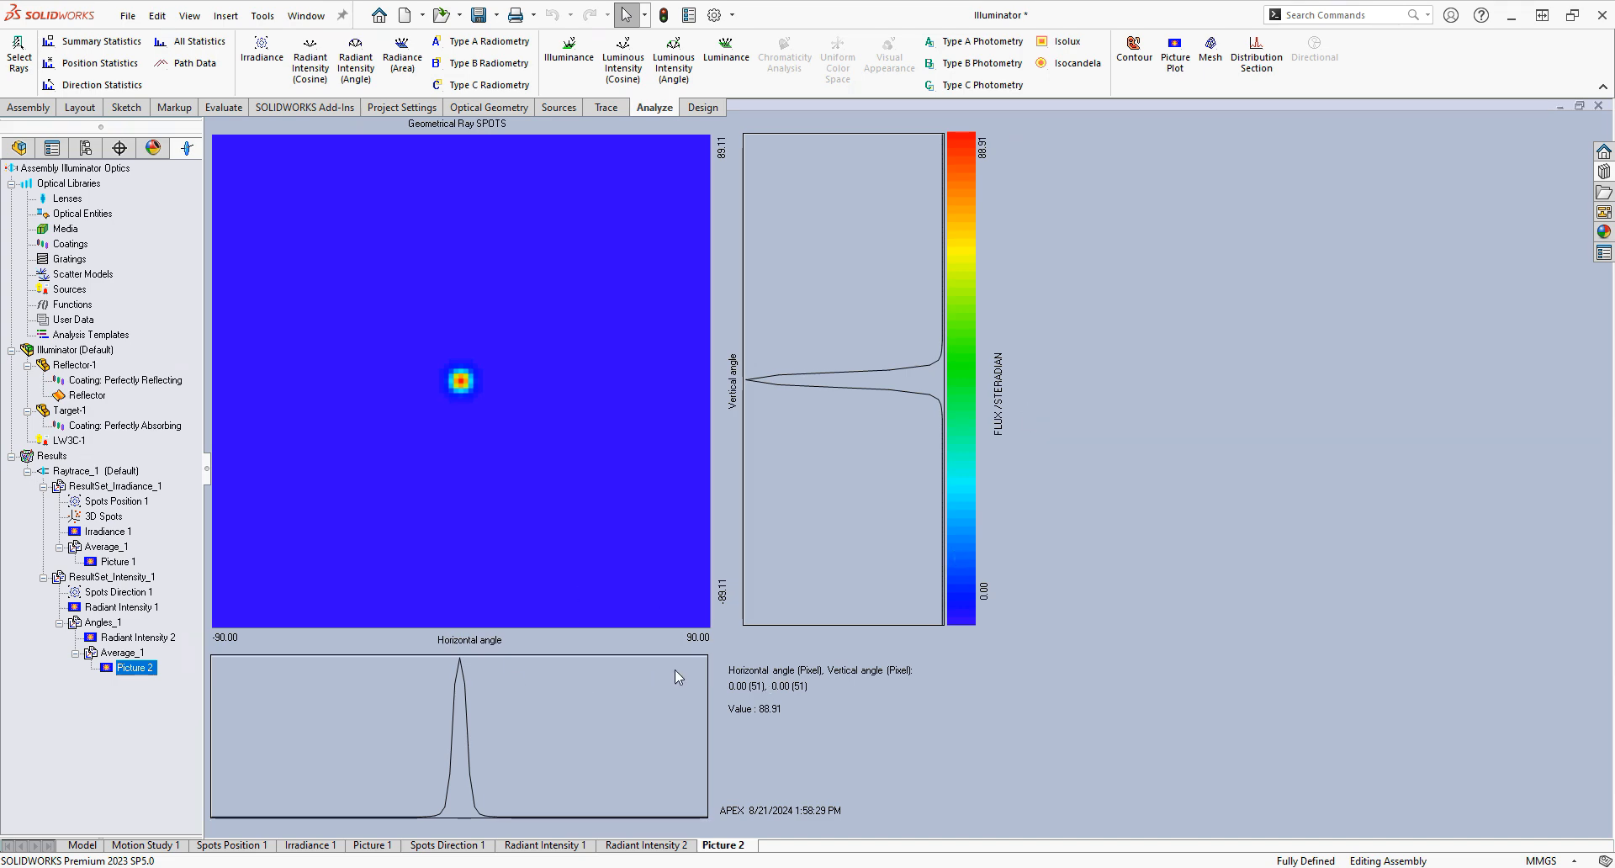
Create a Distribution Section of the averaged intensity data with normal axis Z (XY Plane) located Through Maximum, and save the assembly
left_click(1270, 89)
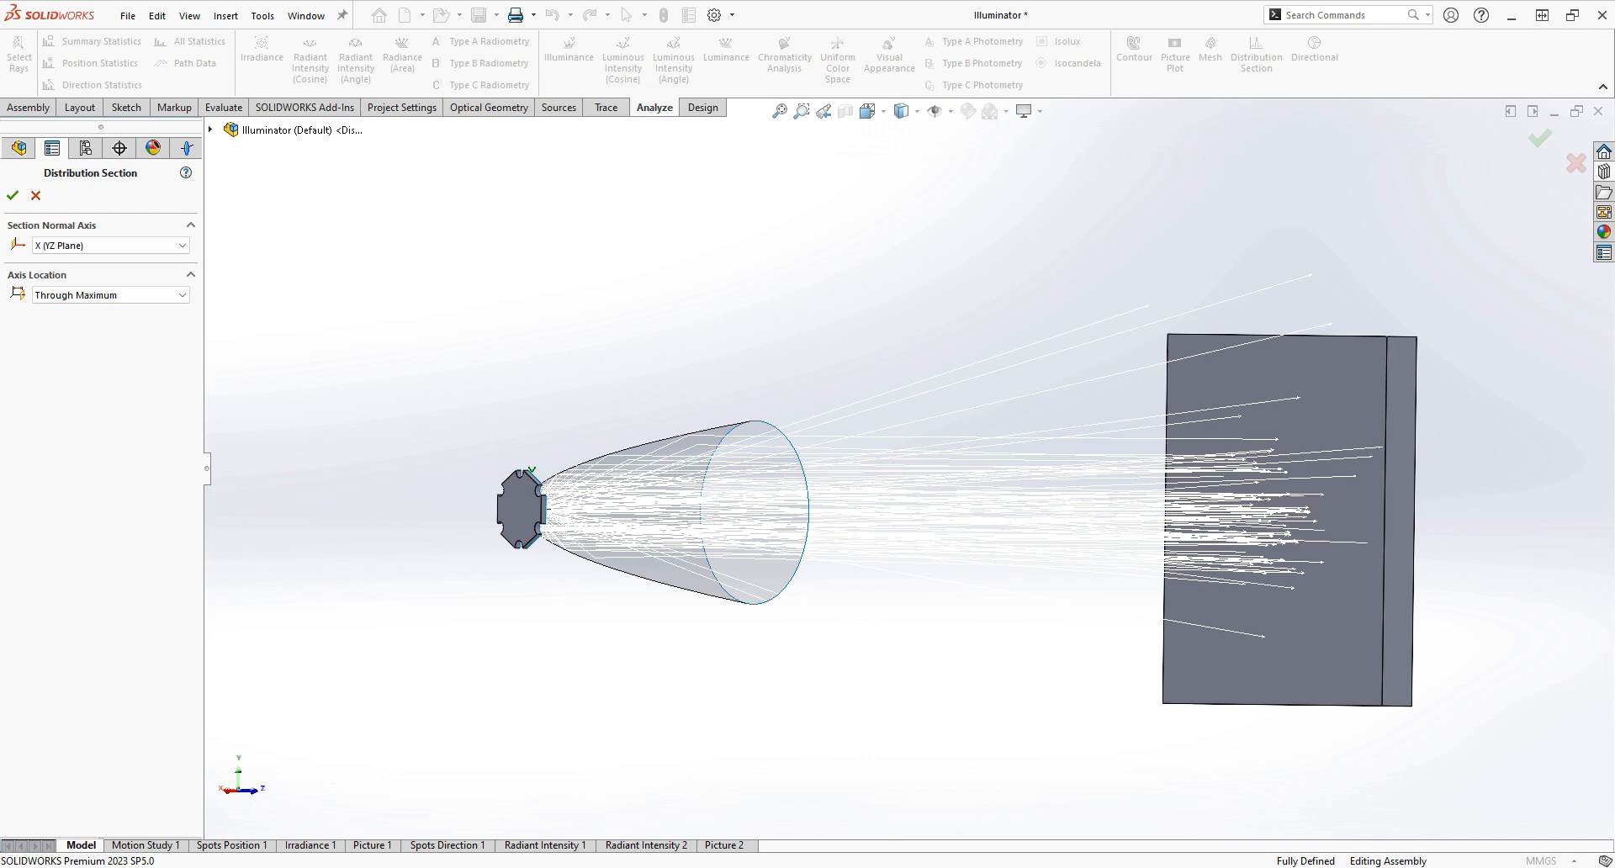
left_click(149, 245)
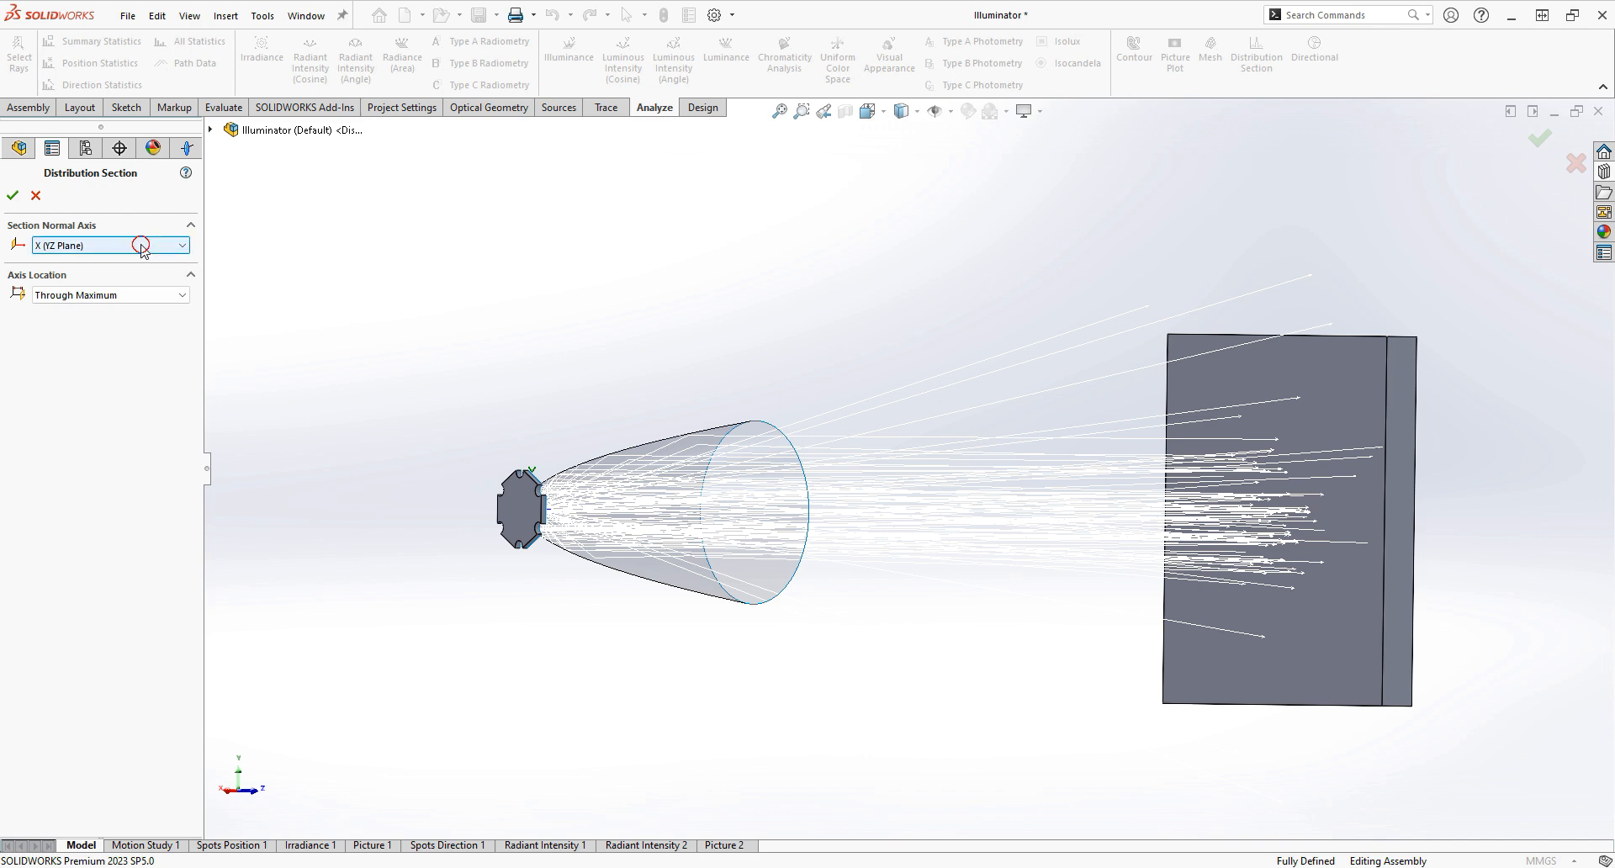
left_click(125, 283)
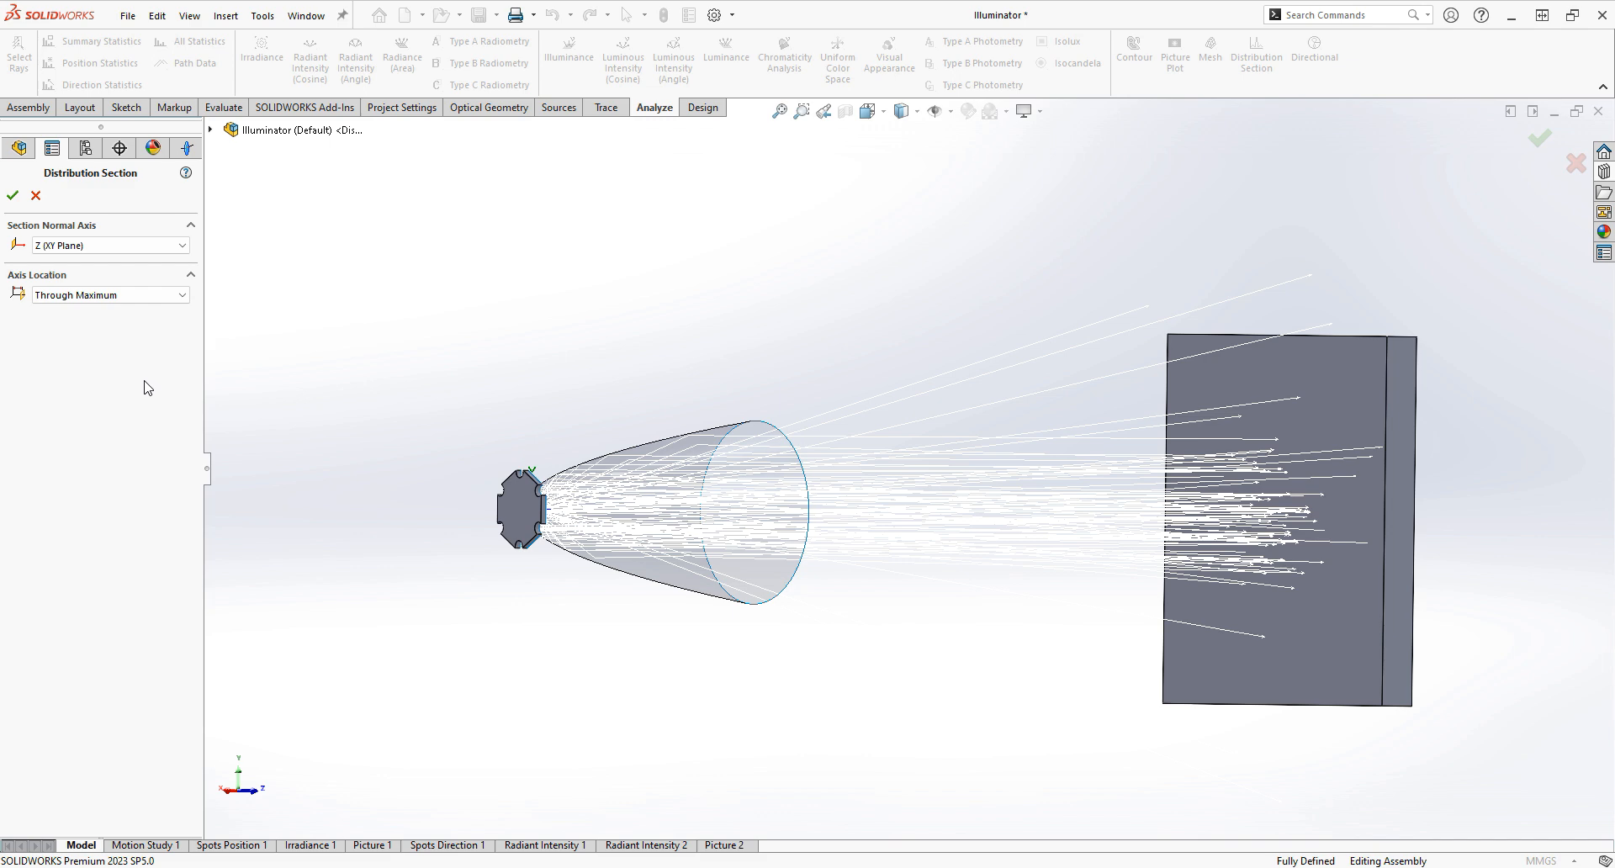
left_click(15, 196)
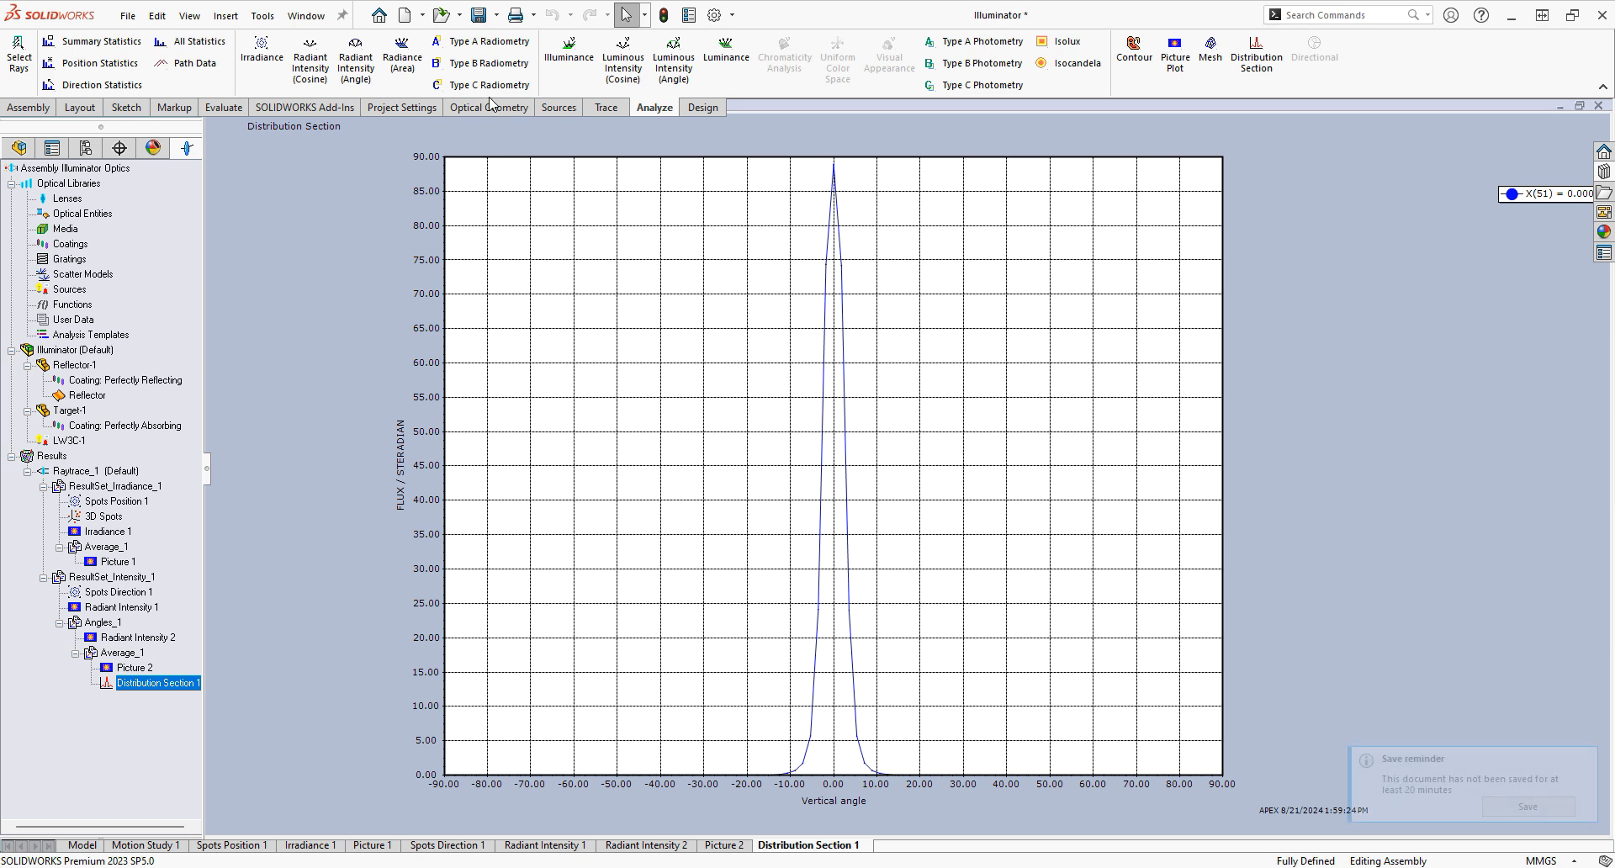
left_click(477, 14)
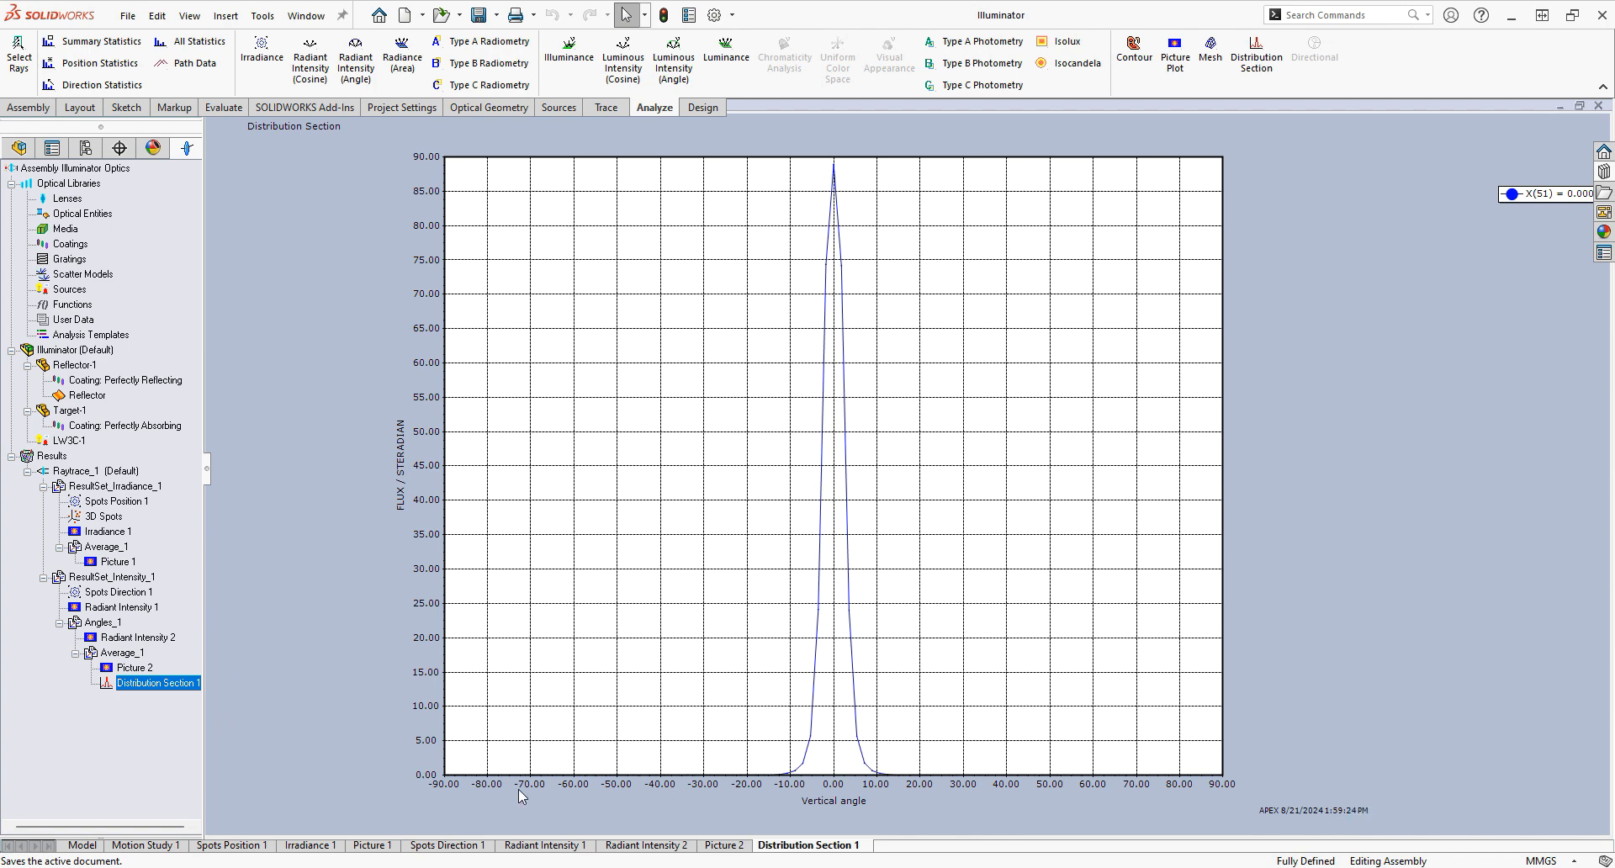
Review the intensity, spots and irradiance plots one after another, ending on the assembly model view
left_click(728, 844)
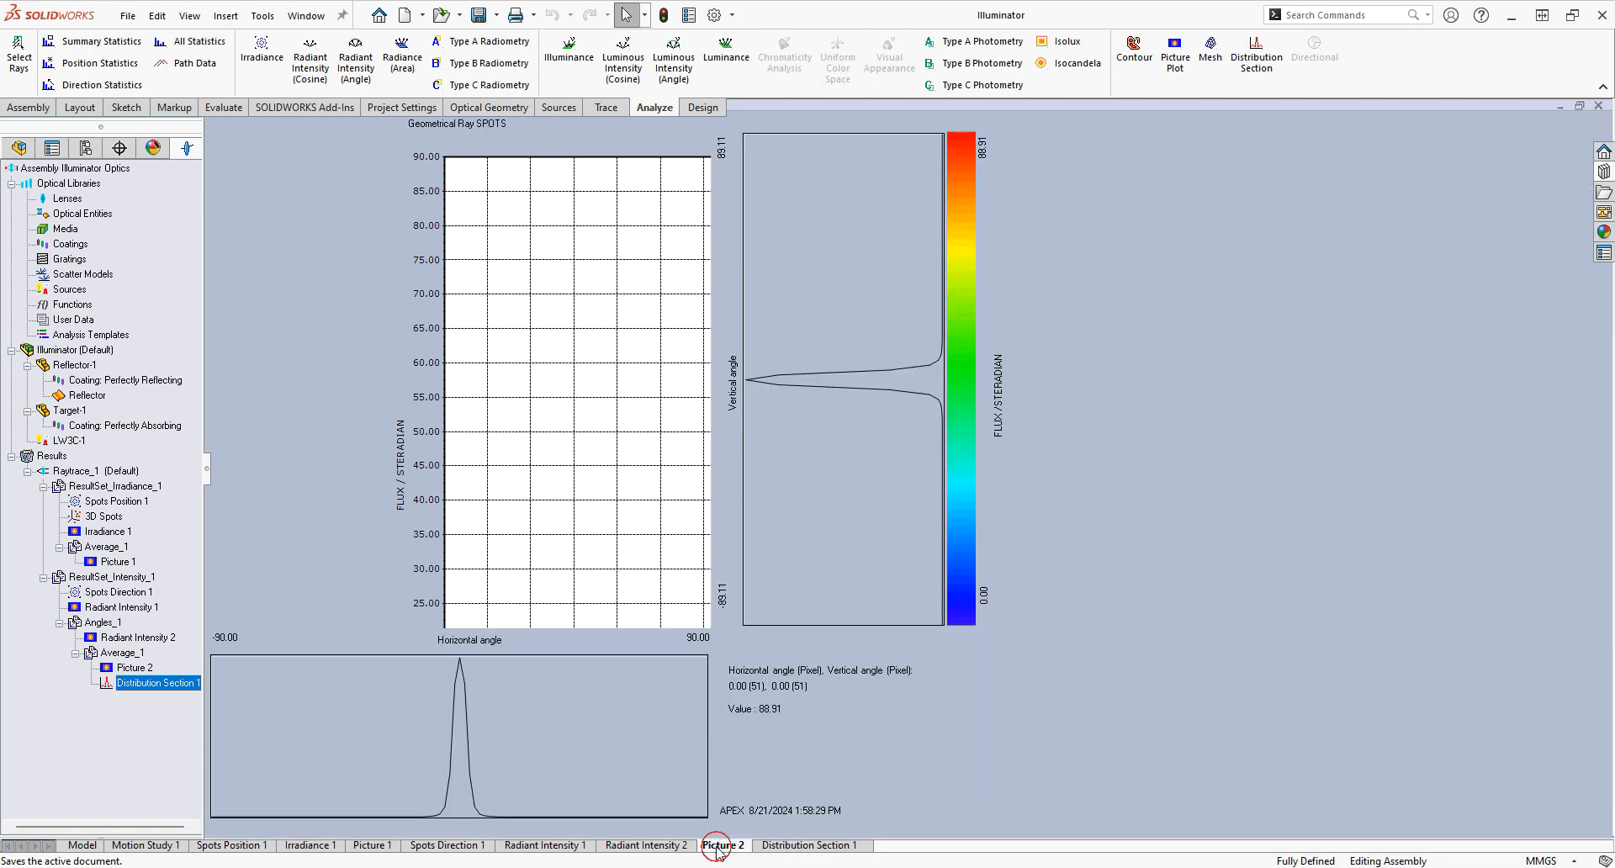
left_click(644, 846)
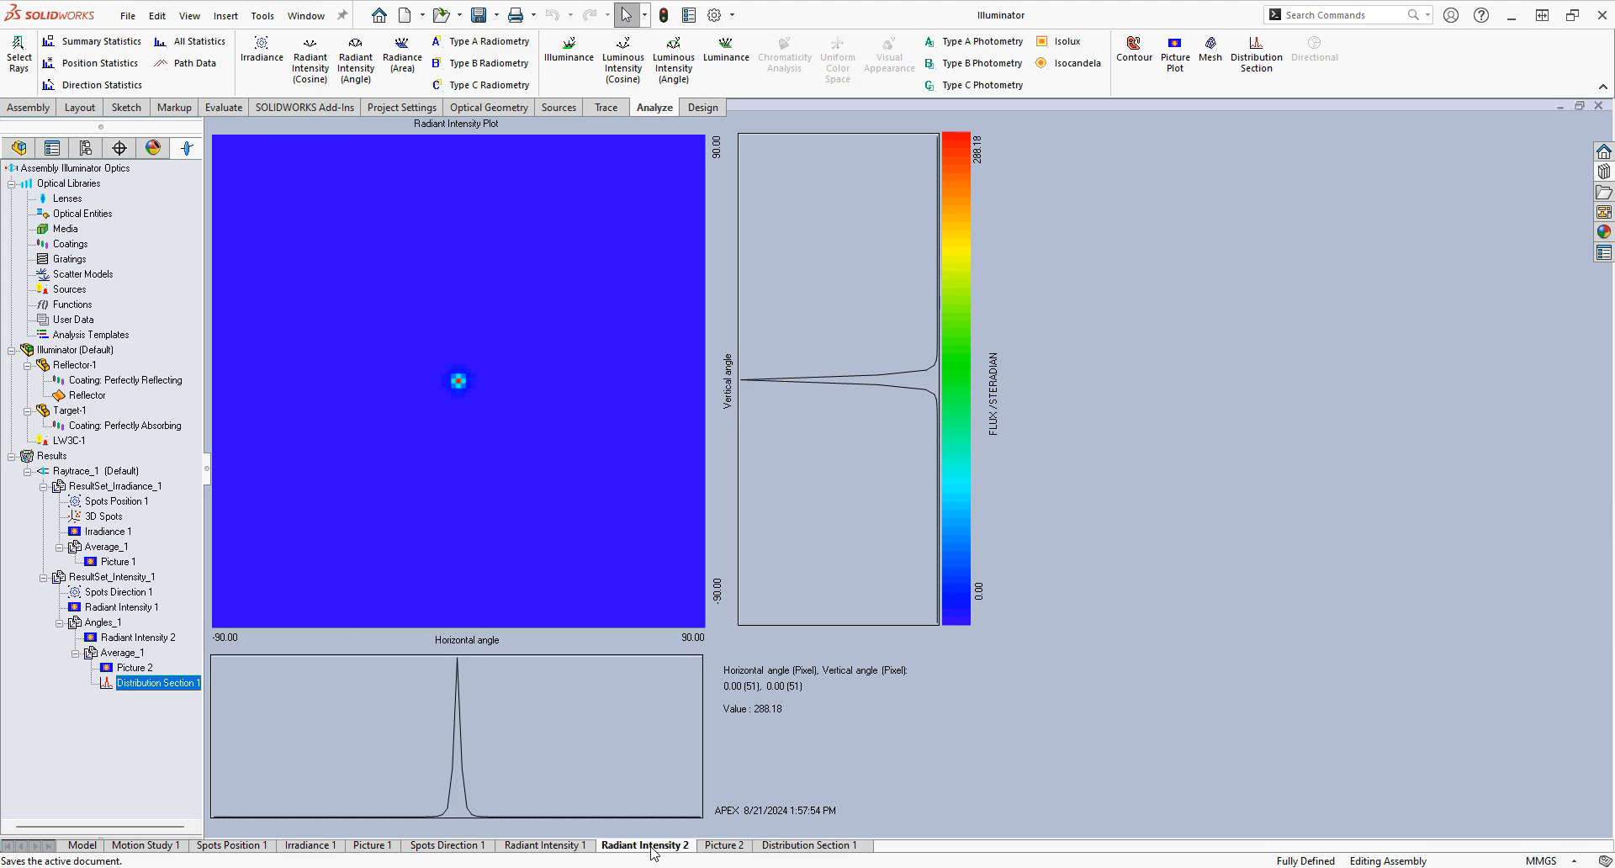
left_click(531, 848)
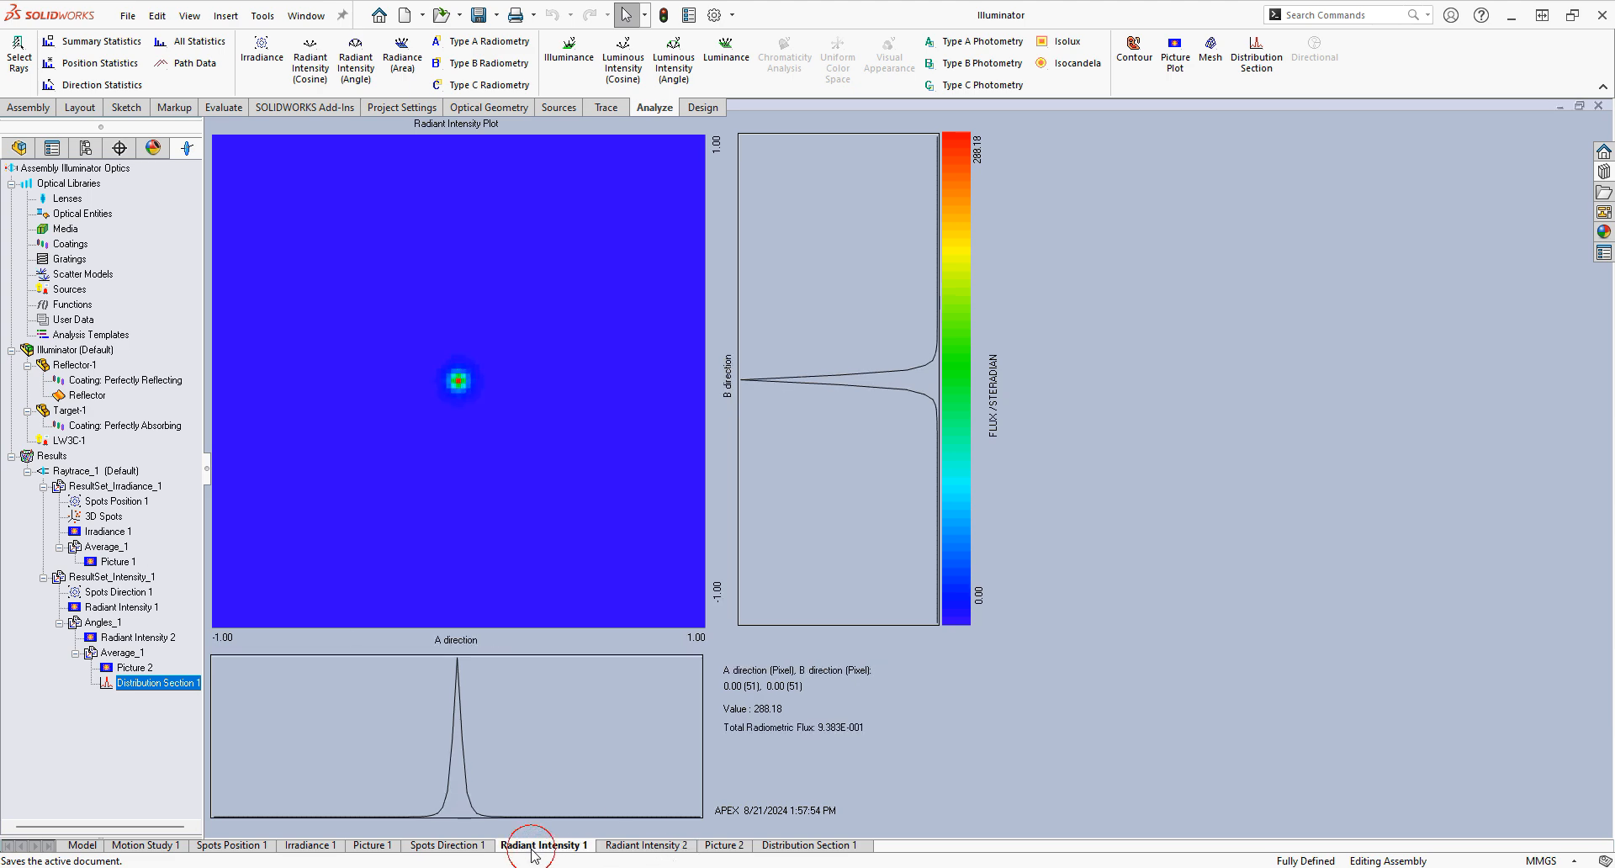
left_click(448, 847)
left_click(370, 846)
left_click(311, 846)
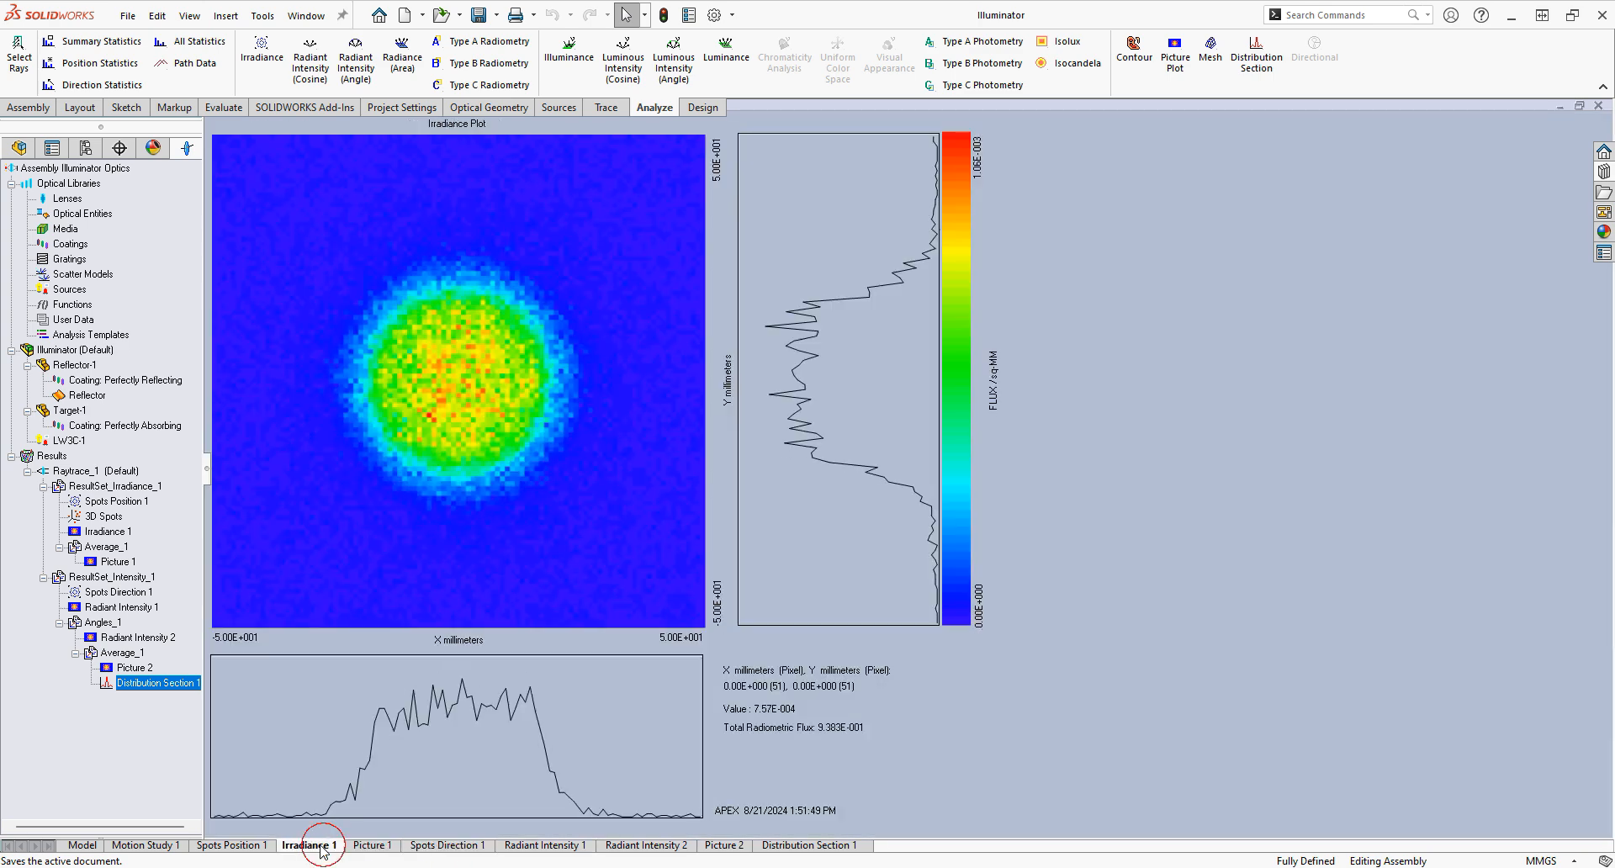
left_click(231, 847)
left_click(156, 845)
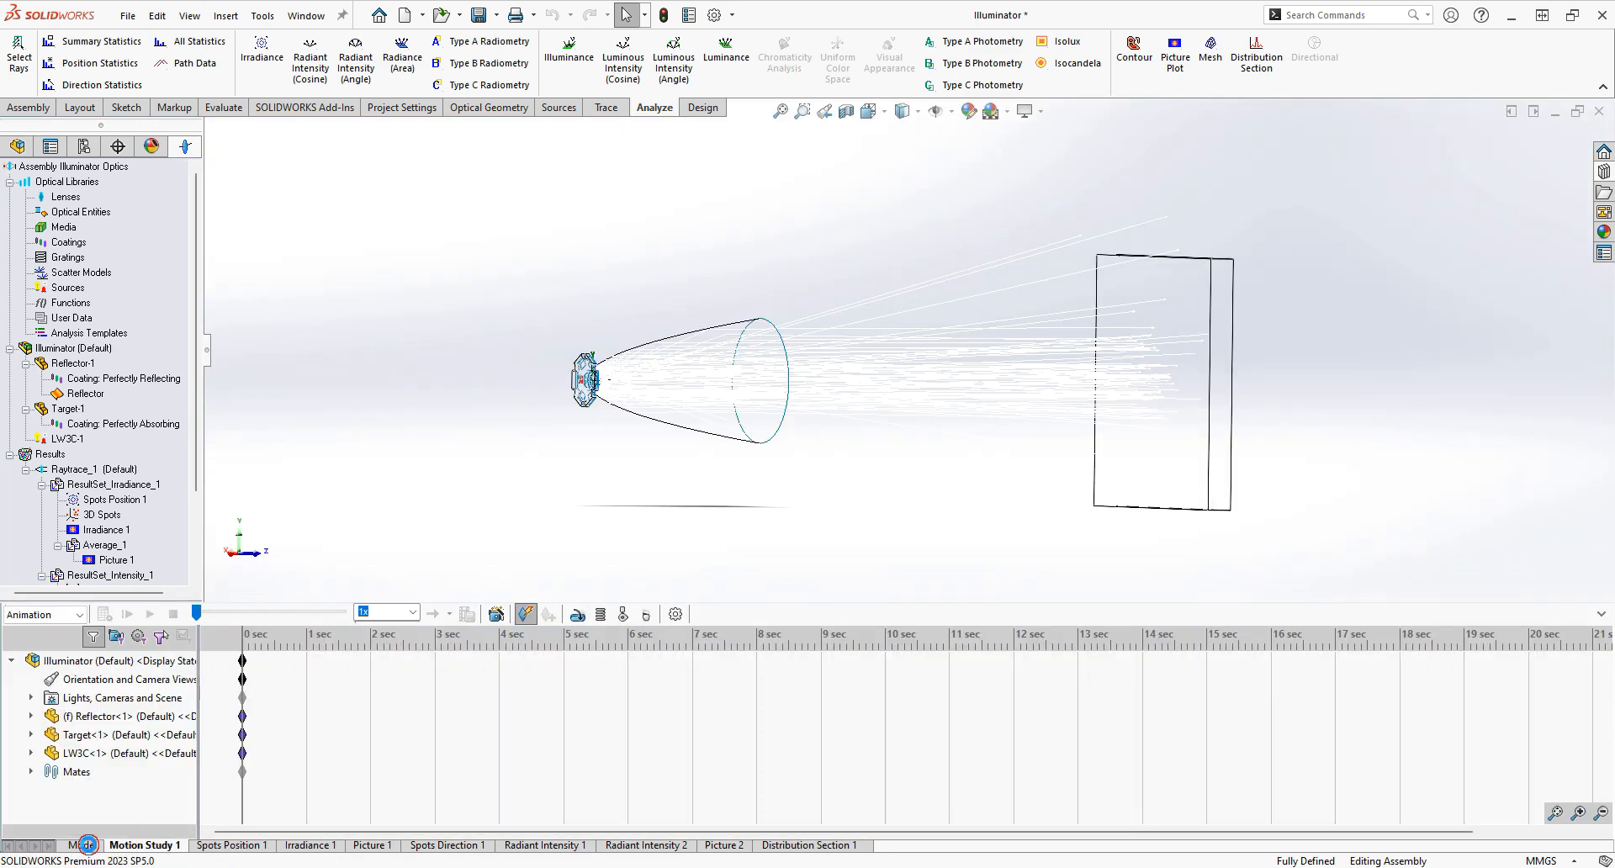
left_click(84, 845)
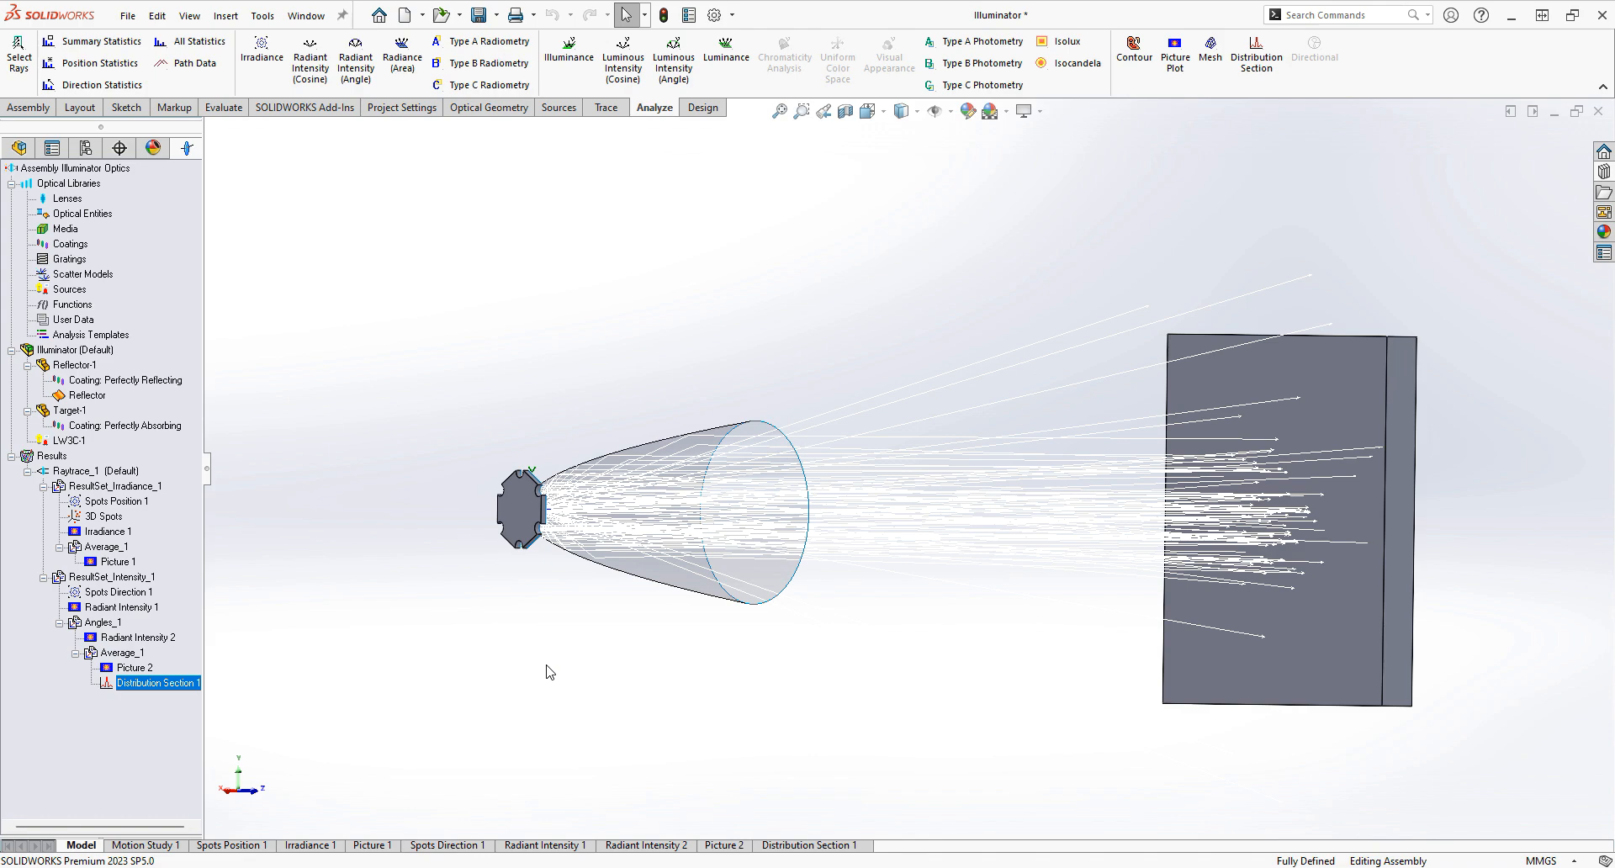